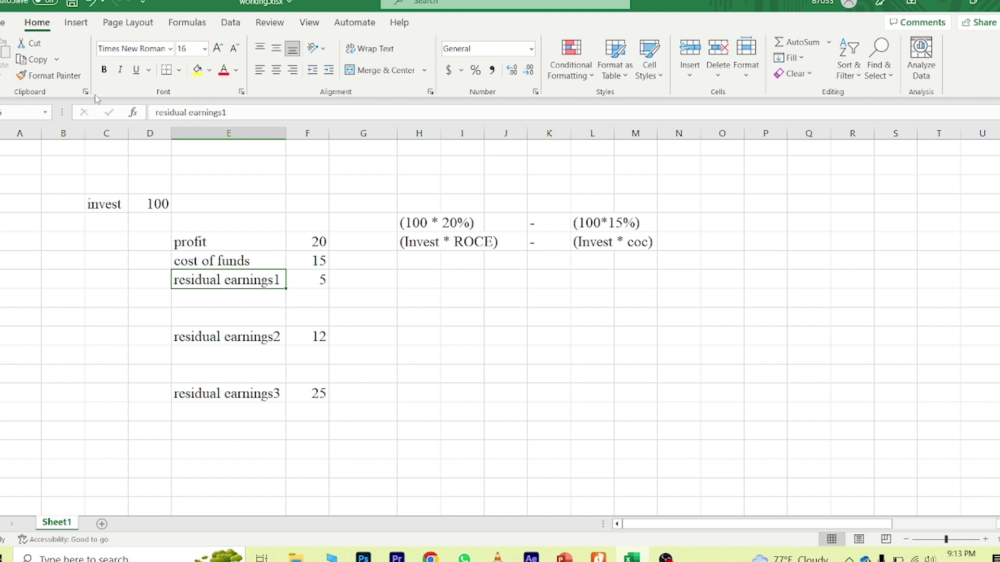
Enter the label AEG in cell H37, one row below residual earnings1
{"action": "key", "text": "Down"}
{"action": "key", "text": "Right"}
{"action": "key", "text": "Right"}
{"action": "key", "text": "Right"}
{"action": "key", "text": "Down"}
{"action": "key", "text": "Up"}
{"action": "type", "text": "AEG"}
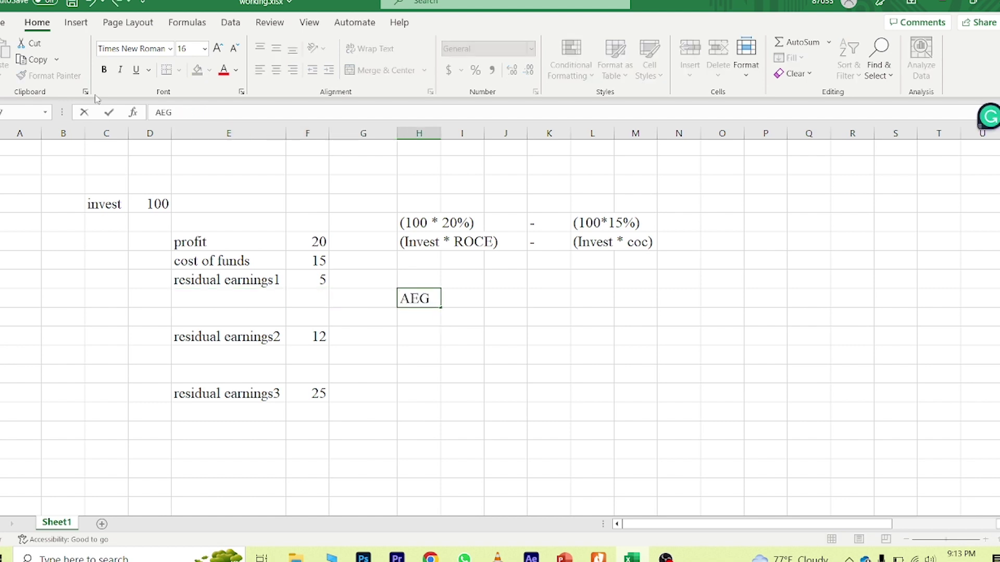
{"action": "key", "text": "Return"}
Complete the AEG line with an equals sign in I37 and the text "Change in RE" in J37
{"action": "key", "text": "Up"}
{"action": "key", "text": "Right"}
{"action": "type", "text": "="}
{"action": "key", "text": "Return"}
{"action": "key", "text": "Up"}
{"action": "key", "text": "Right"}
{"action": "type", "text": "Ch"}
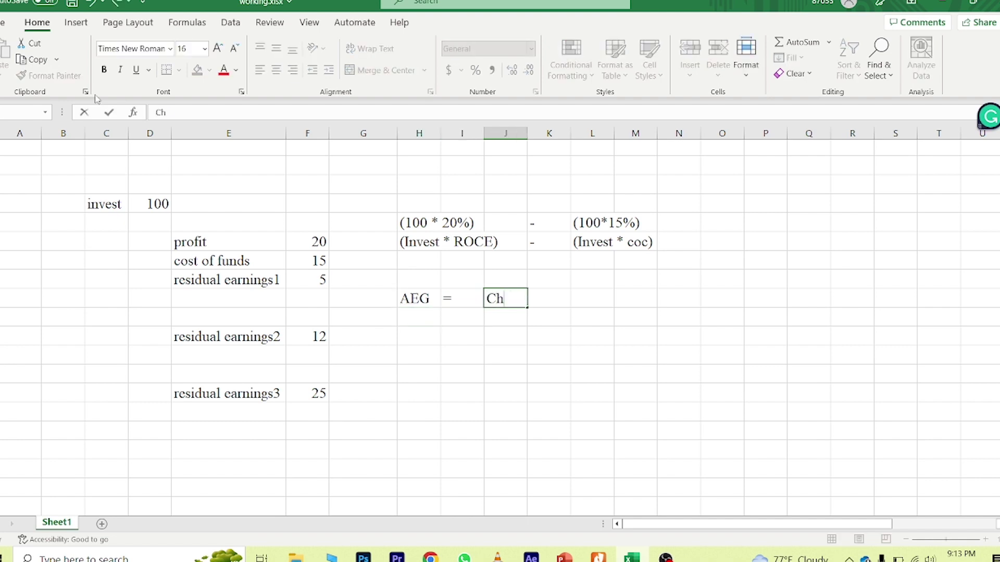
{"action": "type", "text": "ange in RE"}
{"action": "key", "text": "Return"}
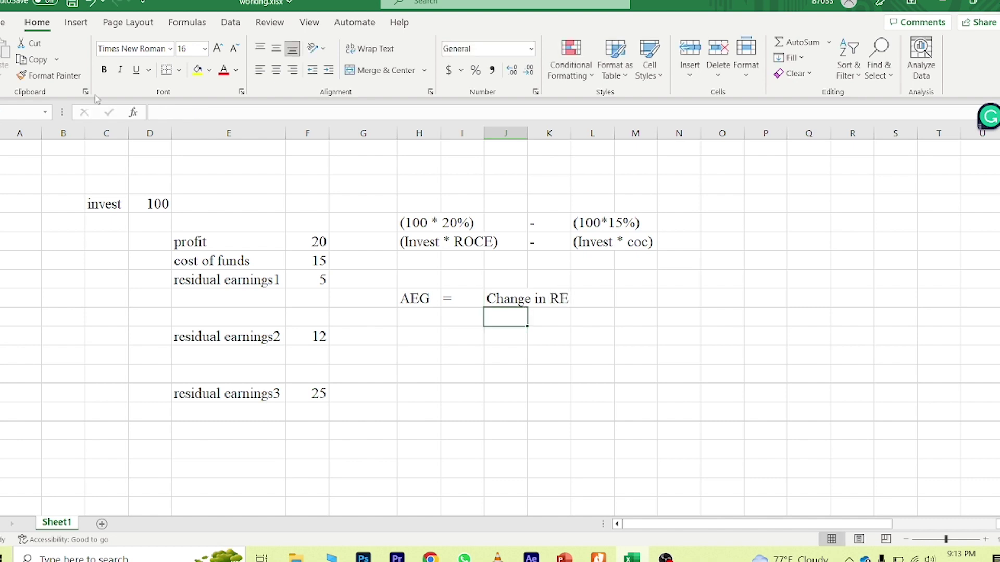
Copy the AEG = Change in RE line from H37:K37 to row 40, starting at H40
{"action": "key", "text": "Left"}
{"action": "key", "text": "Left"}
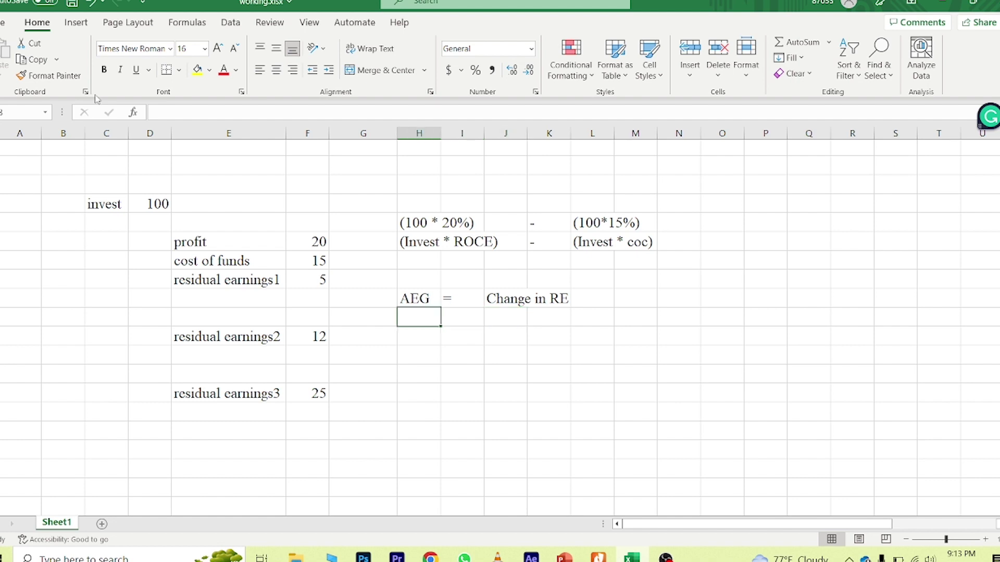
{"action": "key", "text": "Up"}
{"action": "key", "text": "shift+Right"}
{"action": "key", "text": "shift+Right"}
{"action": "key", "text": "shift+Right"}
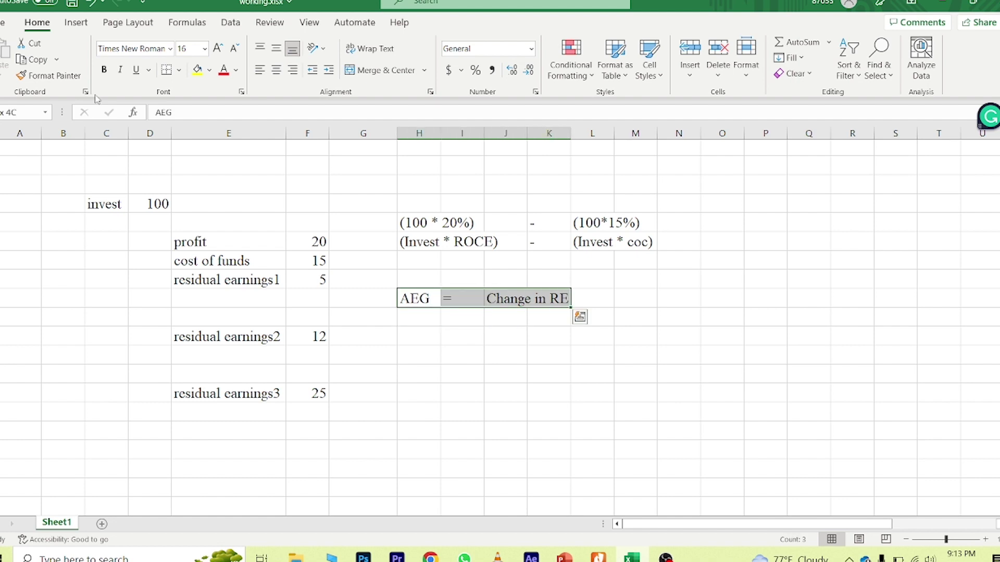
{"action": "key", "text": "ctrl+c"}
{"action": "key", "text": "Down"}
{"action": "key", "text": "Down"}
{"action": "key", "text": "Down"}
{"action": "key", "text": "ctrl+v"}
{"action": "key", "text": "Escape"}
{"action": "key", "text": "Up"}
{"action": "key", "text": "Up"}
{"action": "key", "text": "Up"}
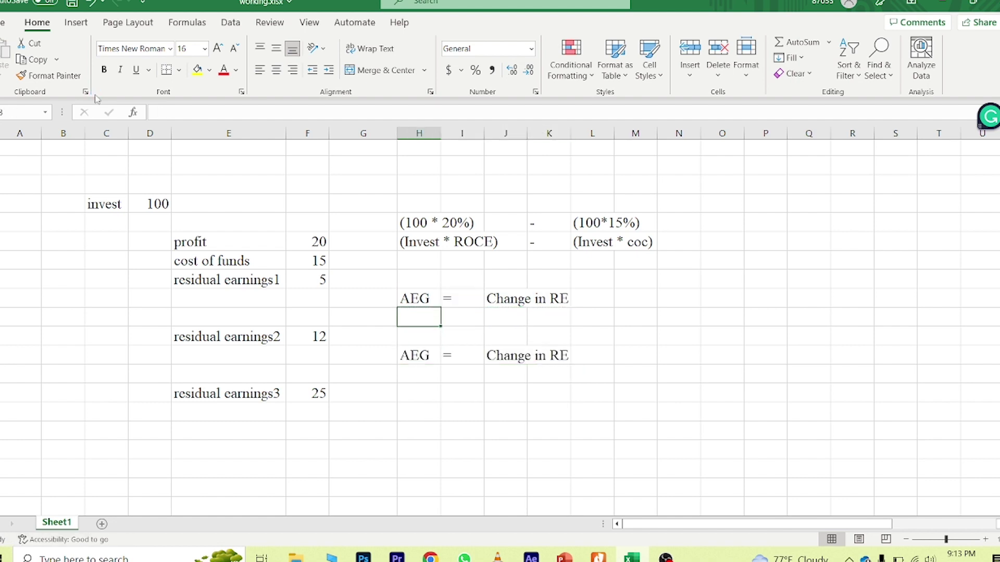
In M37, calculate the first AEG as residual earnings2 minus residual earnings1 with the formula =F39-F36
{"action": "key", "text": "Left"}
{"action": "key", "text": "Left"}
{"action": "key", "text": "Down"}
{"action": "key", "text": "Down"}
{"action": "key", "text": "Up"}
{"action": "key", "text": "Up"}
{"action": "key", "text": "Right"}
{"action": "key", "text": "Right"}
{"action": "key", "text": "Right"}
{"action": "key", "text": "Right"}
{"action": "key", "text": "Right"}
{"action": "key", "text": "Right"}
{"action": "key", "text": "Down"}
{"action": "key", "text": "Right"}
{"action": "type", "text": "="}
{"action": "key", "text": "Left"}
{"action": "key", "text": "Left"}
{"action": "key", "text": "Left"}
{"action": "key", "text": "Left"}
{"action": "key", "text": "Left"}
{"action": "key", "text": "Left"}
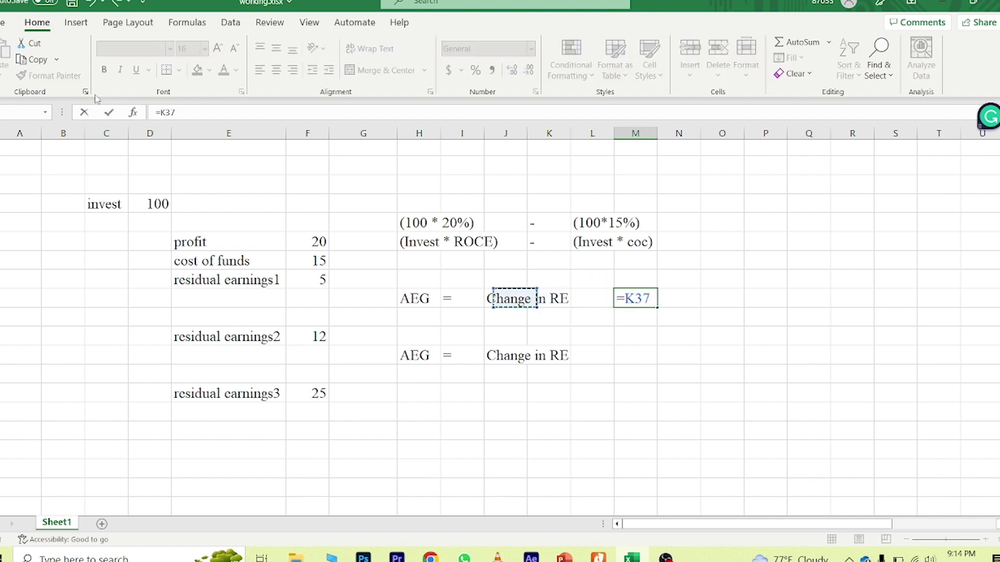
{"action": "key", "text": "Down"}
{"action": "key", "text": "Down"}
{"action": "key", "text": "Left"}
{"action": "type", "text": "-"}
{"action": "key", "text": "Left"}
{"action": "key", "text": "Left"}
{"action": "key", "text": "Left"}
{"action": "key", "text": "Left"}
{"action": "key", "text": "Left"}
{"action": "key", "text": "Left"}
{"action": "key", "text": "Left"}
{"action": "key", "text": "Up"}
{"action": "key", "text": "Return"}
{"action": "key", "text": "Up"}
In M40, calculate the second AEG as residual earnings3 minus residual earnings2 with the formula =F42-F39
{"action": "key", "text": "Down"}
{"action": "key", "text": "Down"}
{"action": "key", "text": "Down"}
{"action": "key", "text": "Up"}
{"action": "type", "text": "="}
{"action": "key", "text": "Left"}
{"action": "key", "text": "Left"}
{"action": "key", "text": "Left"}
{"action": "key", "text": "Left"}
{"action": "key", "text": "Left"}
{"action": "key", "text": "Left"}
{"action": "key", "text": "Down"}
{"action": "key", "text": "Left"}
{"action": "key", "text": "Down"}
{"action": "type", "text": "-"}
{"action": "key", "text": "Left"}
{"action": "key", "text": "Left"}
{"action": "key", "text": "Left"}
{"action": "key", "text": "Left"}
{"action": "key", "text": "Left"}
{"action": "key", "text": "Left"}
{"action": "key", "text": "Left"}
{"action": "key", "text": "Up"}
{"action": "key", "text": "Up"}
{"action": "key", "text": "Down"}
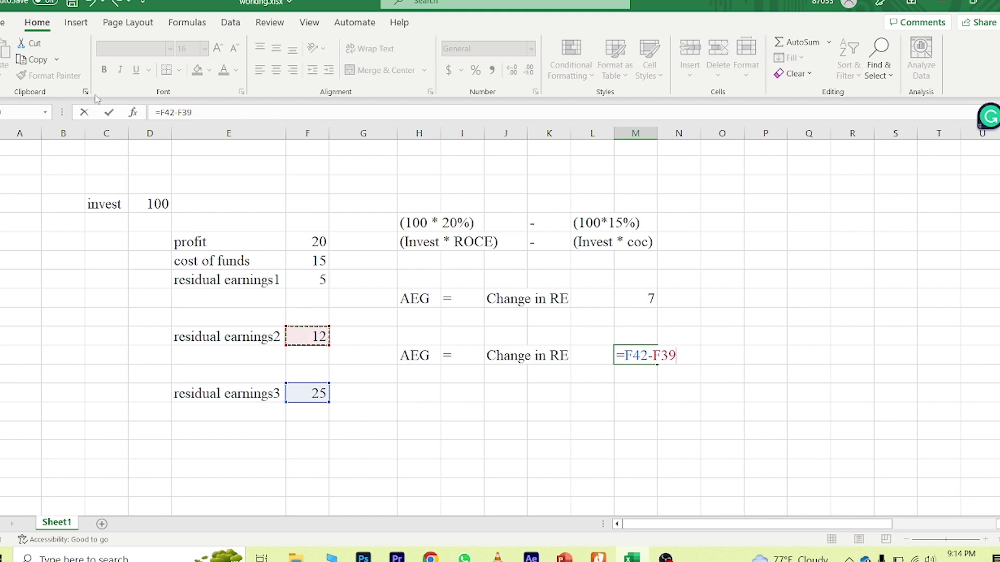
{"action": "key", "text": "Return"}
{"action": "key", "text": "Up"}
Start a new table below residual earnings3 with the headers Year in F44 and RE in G44
{"action": "key", "text": "Left"}
{"action": "key", "text": "Left"}
{"action": "key", "text": "Left"}
{"action": "key", "text": "Left"}
{"action": "key", "text": "Left"}
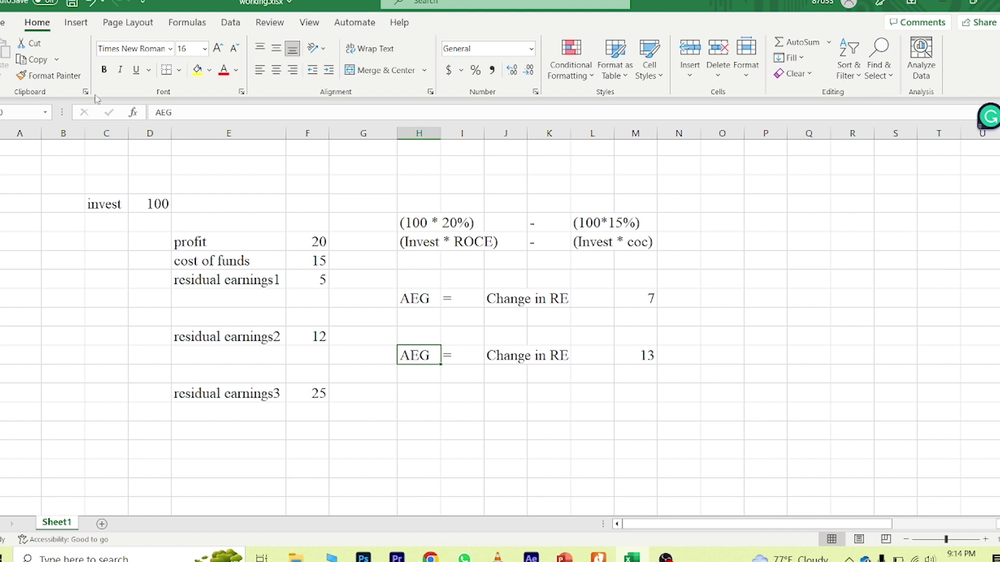
{"action": "key", "text": "Left"}
{"action": "key", "text": "Left"}
{"action": "key", "text": "Down"}
{"action": "key", "text": "Down"}
{"action": "key", "text": "Down"}
{"action": "key", "text": "Down"}
{"action": "key", "text": "Down"}
{"action": "key", "text": "Down"}
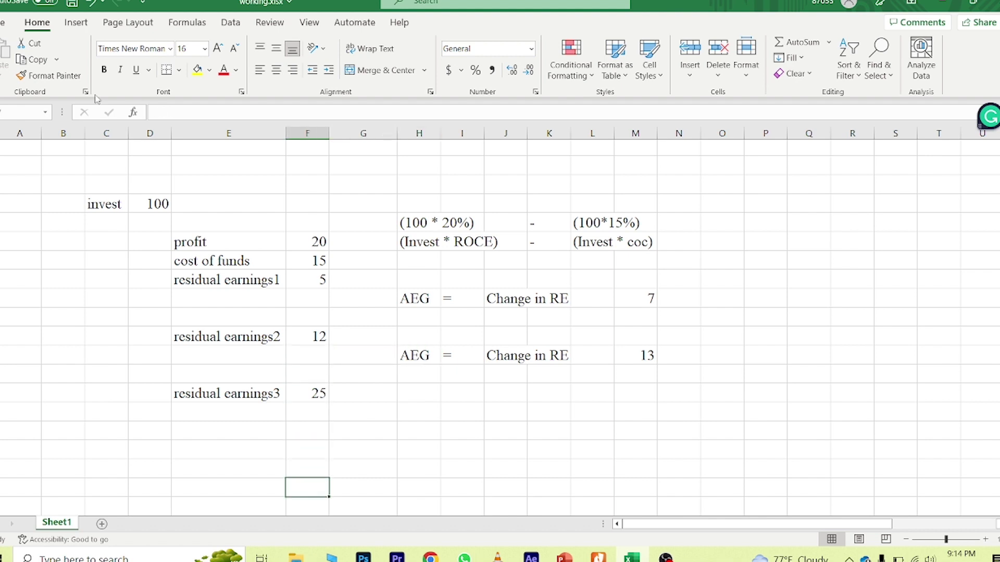
{"action": "key", "text": "Down"}
{"action": "key", "text": "Down"}
{"action": "key", "text": "Down"}
{"action": "key", "text": "Up"}
{"action": "key", "text": "Up"}
{"action": "key", "text": "Up"}
{"action": "key", "text": "Up"}
{"action": "key", "text": "Up"}
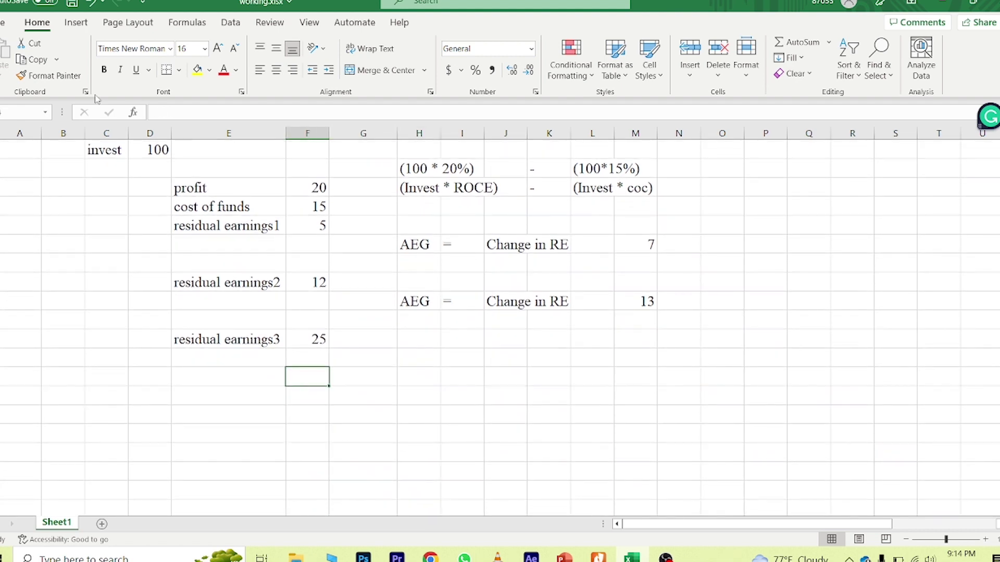
{"action": "type", "text": "Year"}
{"action": "key", "text": "Return"}
{"action": "key", "text": "Up"}
{"action": "key", "text": "Right"}
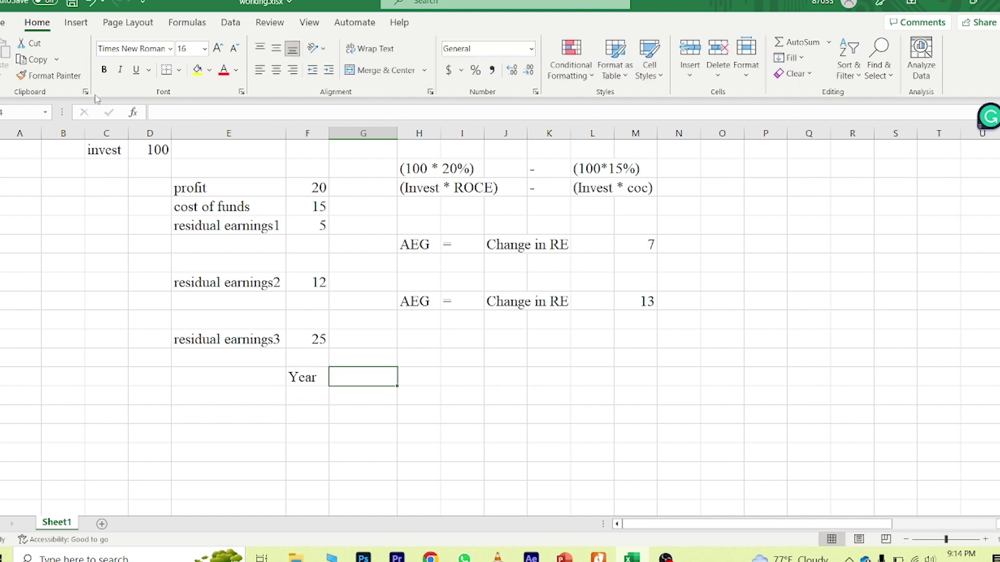
{"action": "type", "text": "RE"}
{"action": "key", "text": "Return"}
{"action": "key", "text": "Left"}
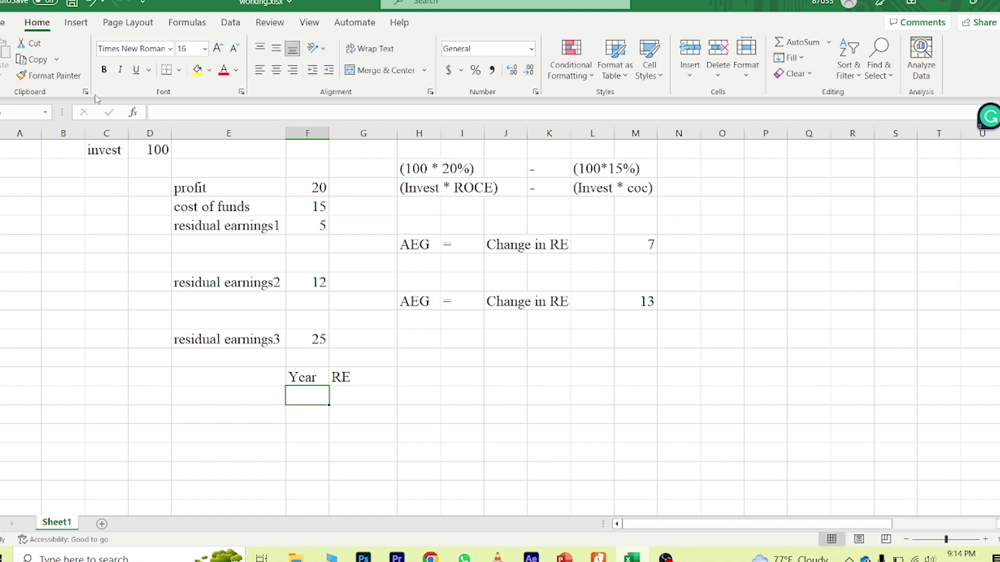
Fill the Year column with 1, 2, 3, 4 and 5 in F45:F49
{"action": "type", "text": "1"}
{"action": "key", "text": "Return"}
{"action": "type", "text": "2"}
{"action": "key", "text": "Return"}
{"action": "type", "text": "3"}
{"action": "key", "text": "Return"}
{"action": "type", "text": "4"}
{"action": "key", "text": "Return"}
{"action": "type", "text": "5"}
{"action": "key", "text": "Return"}
{"action": "key", "text": "Up"}
{"action": "key", "text": "Up"}
{"action": "key", "text": "Up"}
{"action": "key", "text": "Up"}
{"action": "key", "text": "Up"}
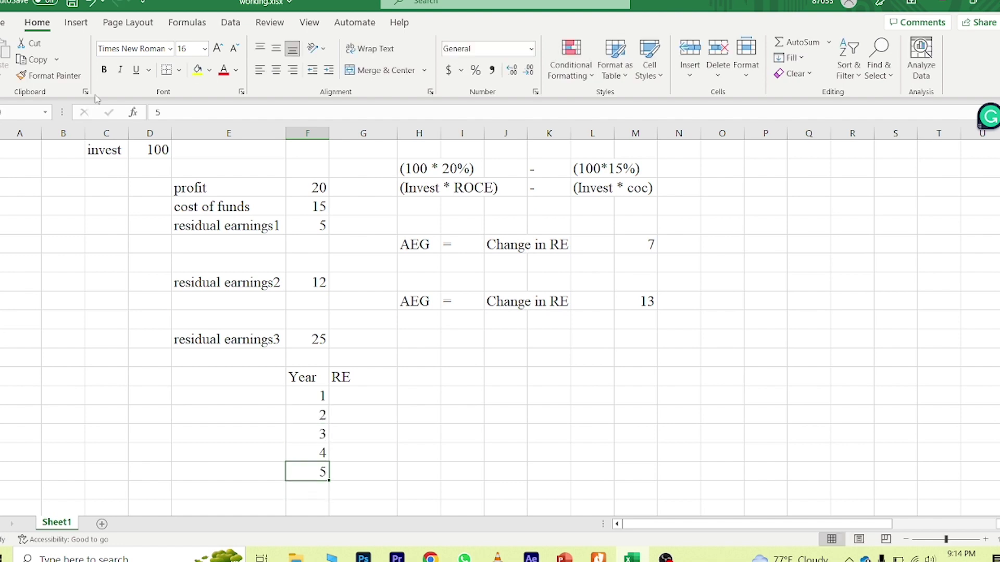
Fill the RE column with 5, 12, 25, 36 and 45 in G45:G49
{"action": "key", "text": "Right"}
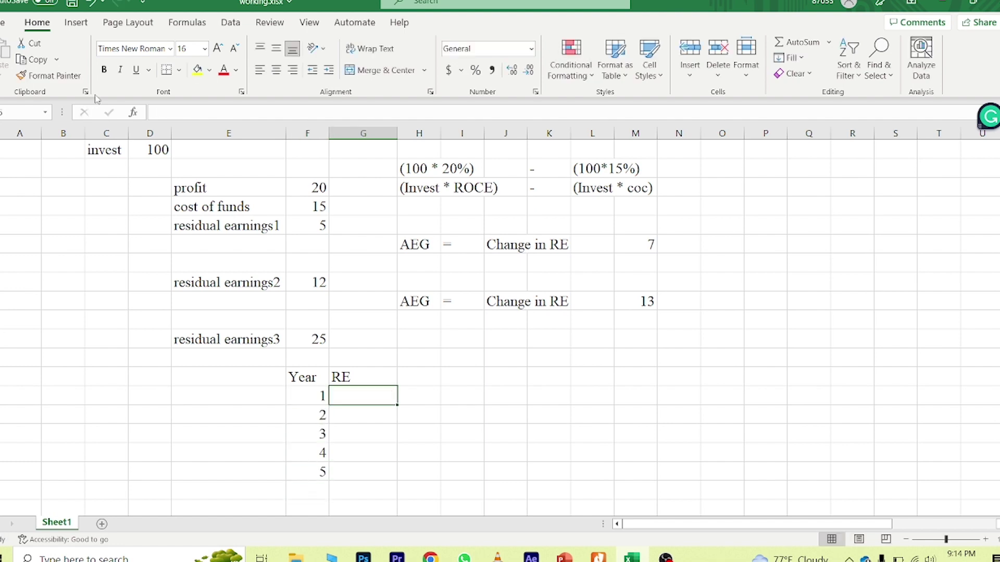
{"action": "type", "text": "5"}
{"action": "key", "text": "Return"}
{"action": "type", "text": "12"}
{"action": "key", "text": "Return"}
{"action": "type", "text": "25"}
{"action": "key", "text": "Return"}
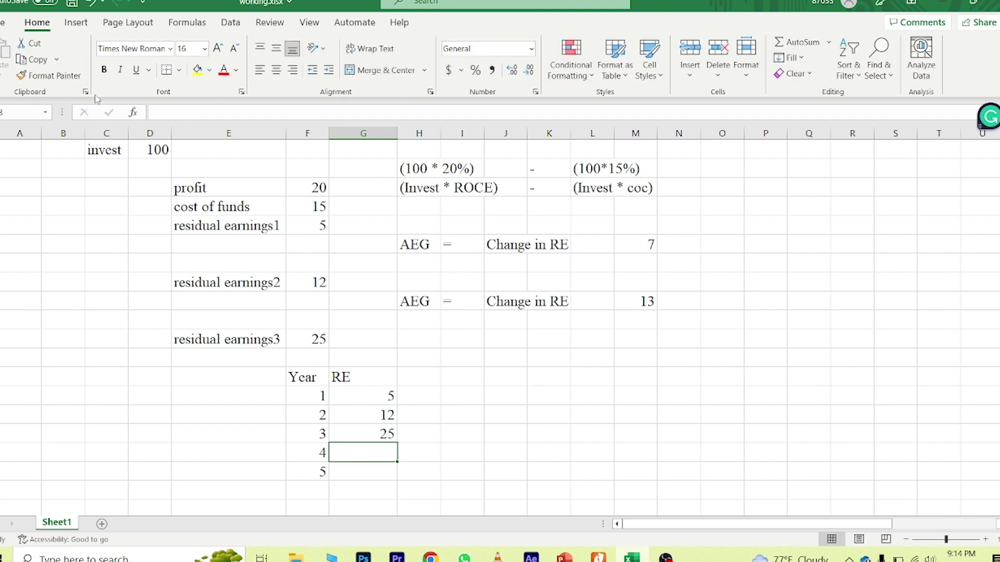
{"action": "type", "text": "36"}
{"action": "key", "text": "Return"}
{"action": "type", "text": "45"}
{"action": "key", "text": "Return"}
{"action": "key", "text": "Up"}
{"action": "key", "text": "Up"}
{"action": "key", "text": "Up"}
{"action": "key", "text": "Up"}
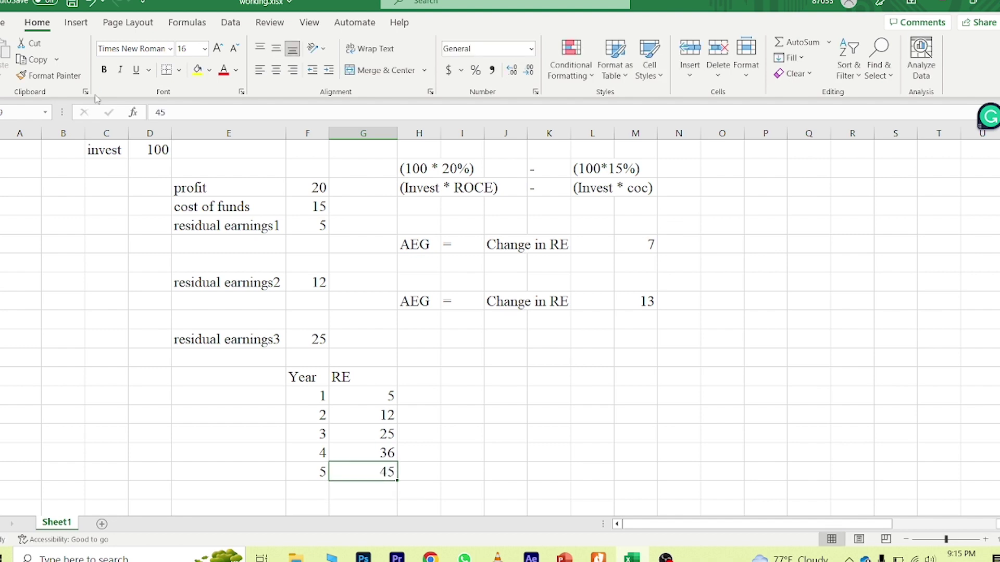
Insert the recommended scatter chart with connected points from the Year and RE table in F44:G49
{"action": "key", "text": "Left"}
{"action": "key", "text": "Up"}
{"action": "key", "text": "shift+Right"}
{"action": "key", "text": "ctrl+shift+Down"}
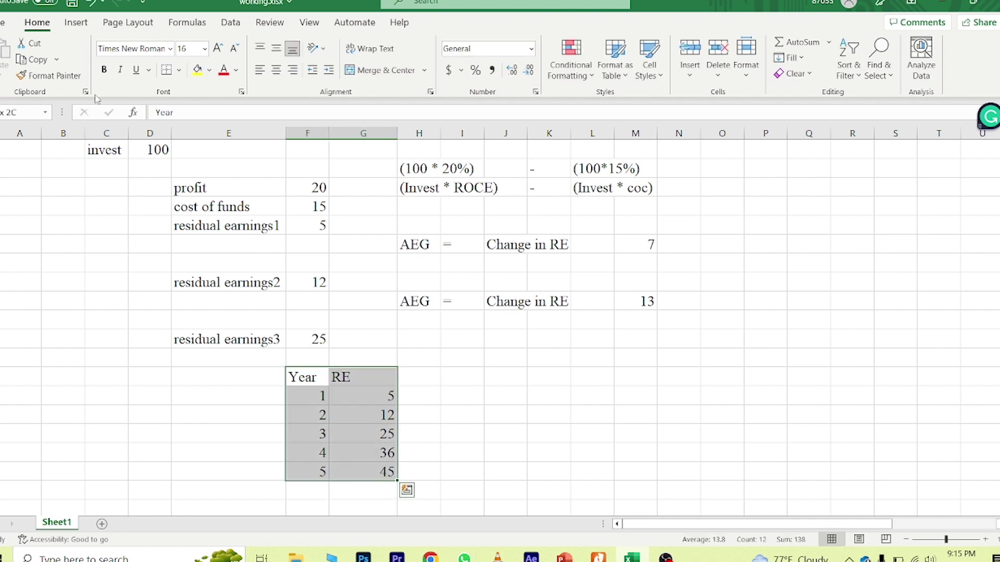
{"action": "key", "text": "alt"}
{"action": "key", "text": "n"}
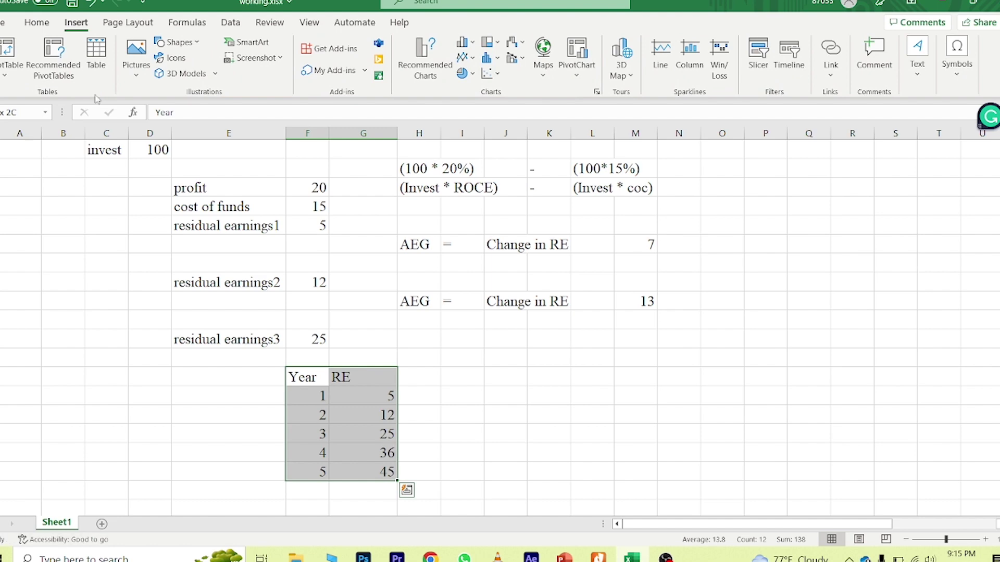
{"action": "key", "text": "r"}
{"action": "left_click", "coordinate": [388, 330]}
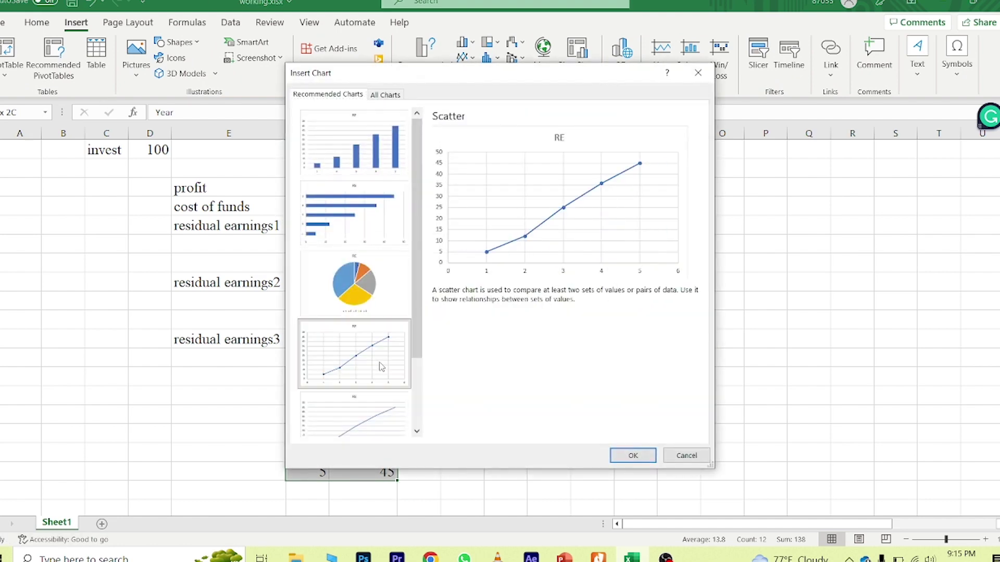
{"action": "left_click", "coordinate": [632, 456]}
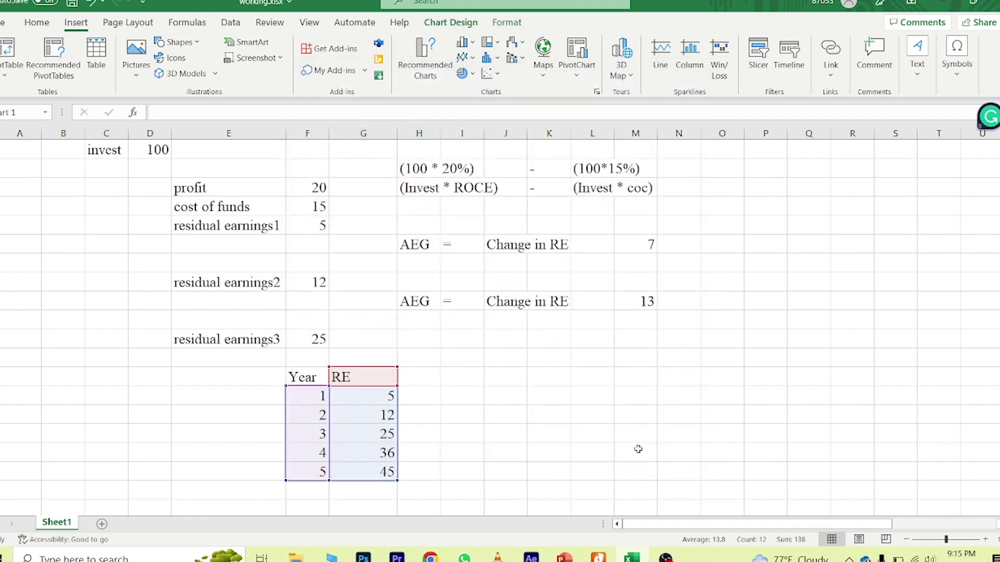
Move the RE chart well to the right of the Year and RE table, leaving the adjacent columns free
{"action": "left_click_drag", "start_coordinate": [572, 238], "coordinate": [663, 346]}
{"action": "scroll", "coordinate": [820, 284], "scroll_direction": "down", "scroll_amount": 2}
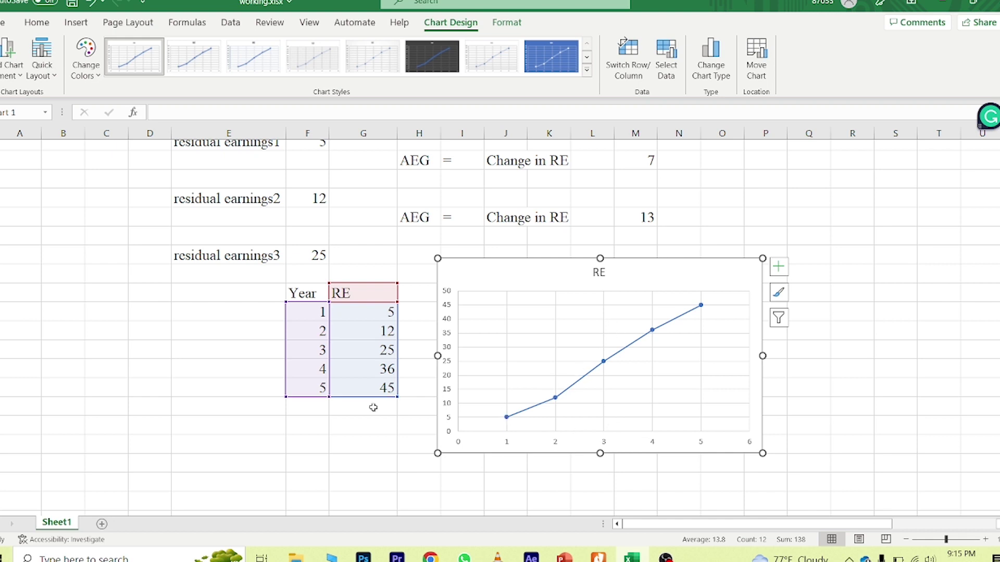
{"action": "left_click", "coordinate": [230, 481]}
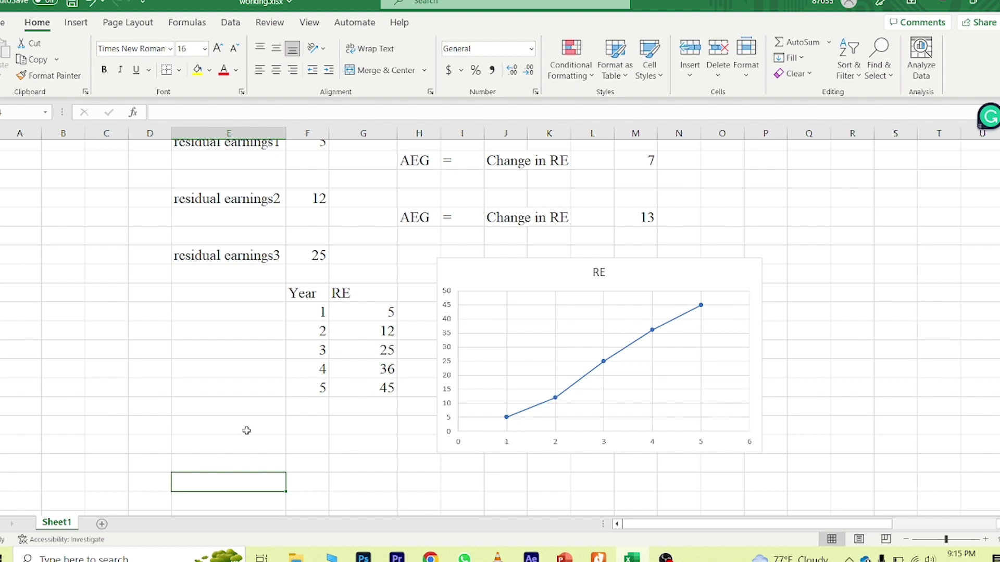
{"action": "left_click", "coordinate": [511, 264]}
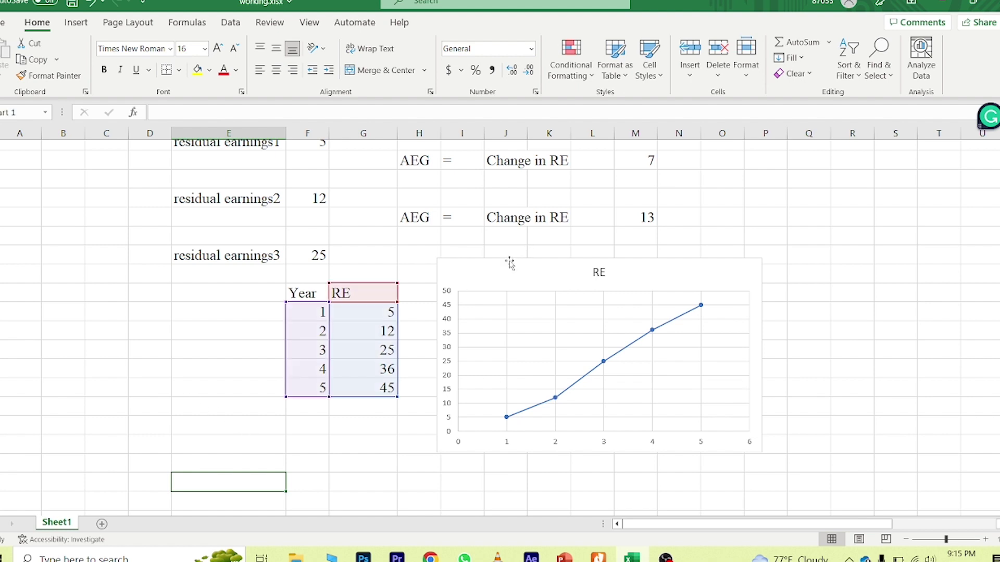
{"action": "left_click_drag", "start_coordinate": [600, 261], "coordinate": [828, 256]}
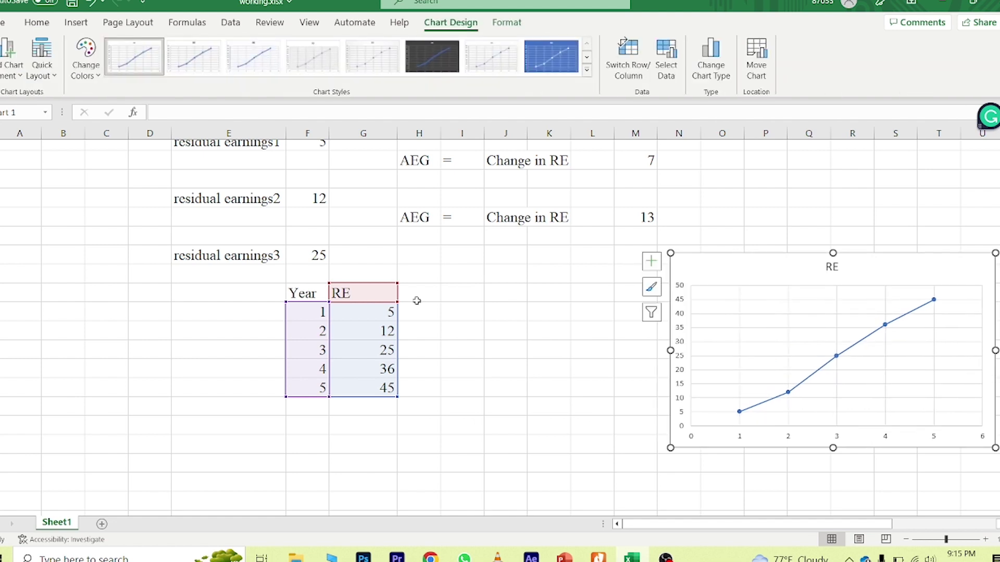
Add the header "change in RE" in H44 and autofit column H
{"action": "left_click", "coordinate": [417, 300]}
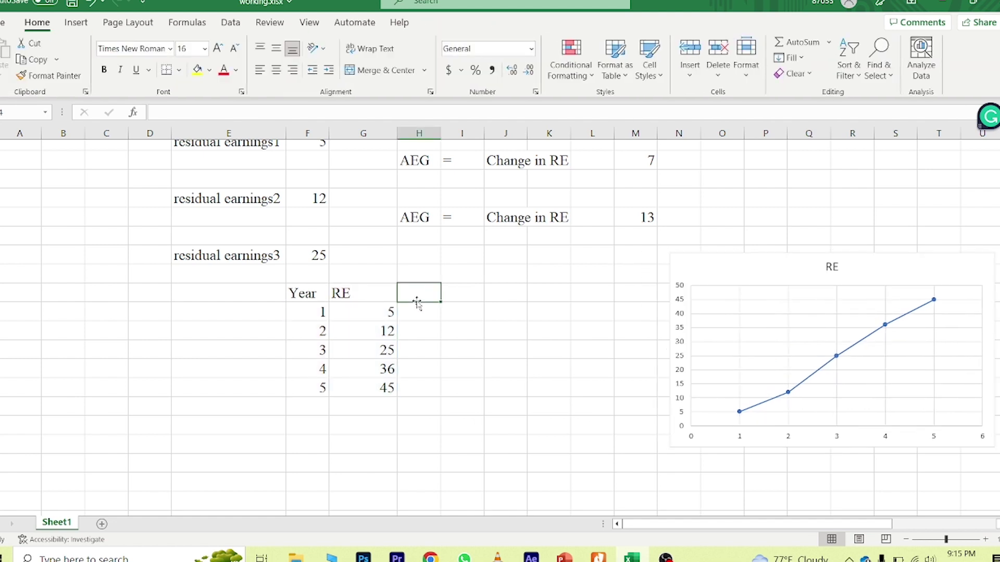
{"action": "type", "text": "change in RE"}
{"action": "key", "text": "Return"}
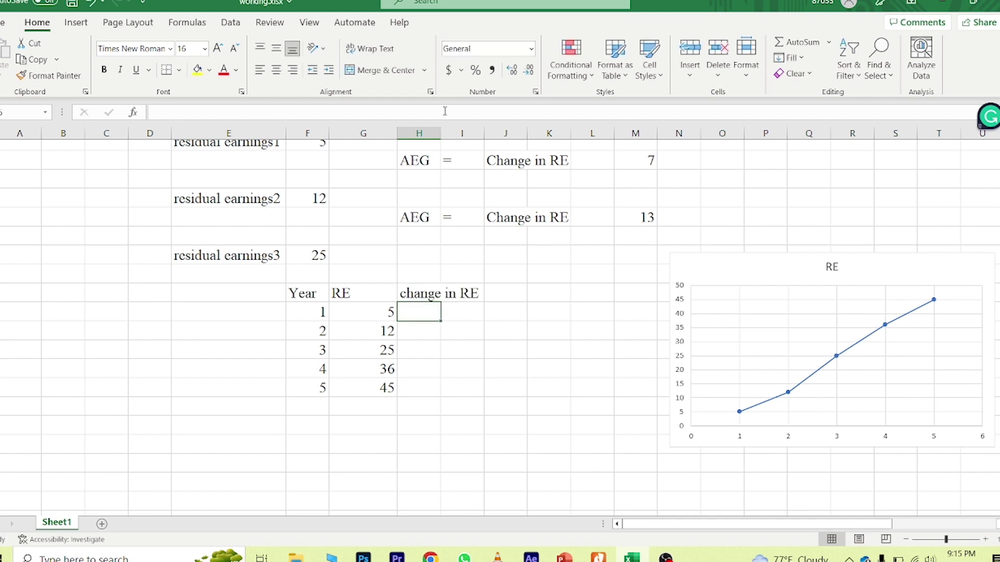
{"action": "double_click", "coordinate": [441, 131]}
Copy the H44 header to I44, edit it to "change in Year" and autofit column I
{"action": "key", "text": "Up"}
{"action": "key", "text": "ctrl+c"}
{"action": "key", "text": "Right"}
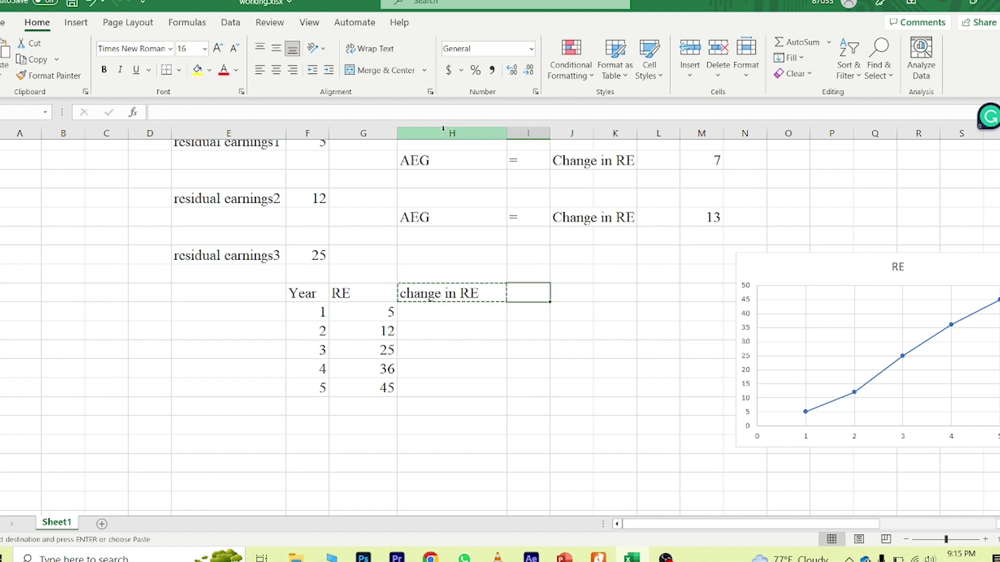
{"action": "key", "text": "Return"}
{"action": "key", "text": "F2"}
{"action": "key", "text": "BackSpace"}
{"action": "key", "text": "BackSpace"}
{"action": "type", "text": "Year"}
{"action": "key", "text": "Return"}
{"action": "key", "text": "Up"}
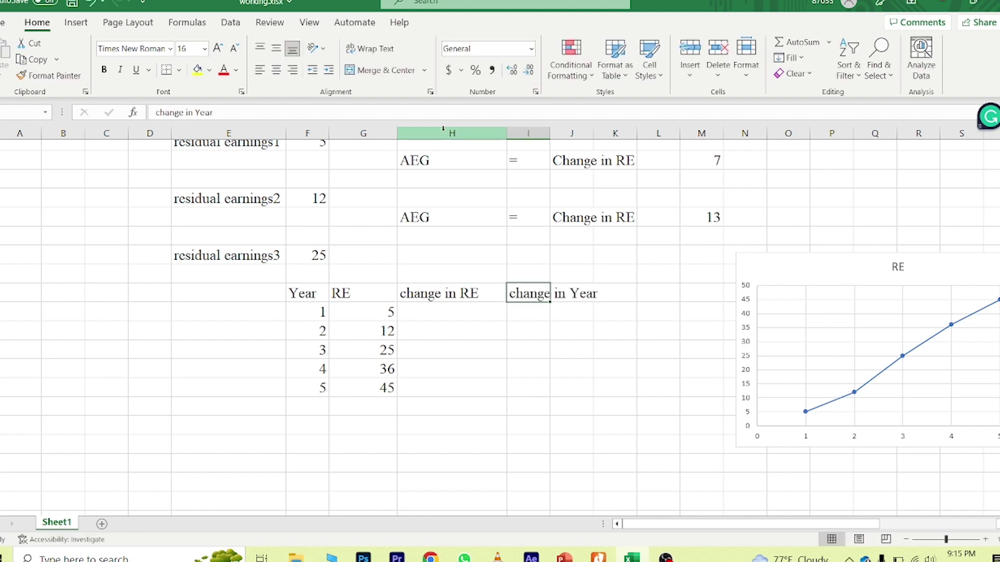
{"action": "double_click", "coordinate": [550, 133]}
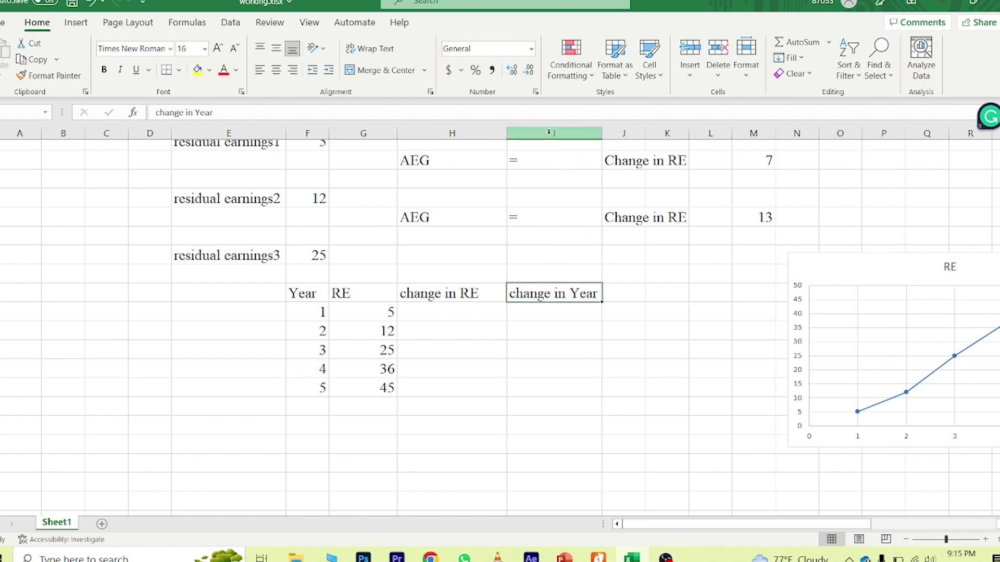
Move the RE chart below the table, and calculate the first change in RE in H46 with =G46-G45
{"action": "left_click_drag", "start_coordinate": [836, 270], "coordinate": [515, 433]}
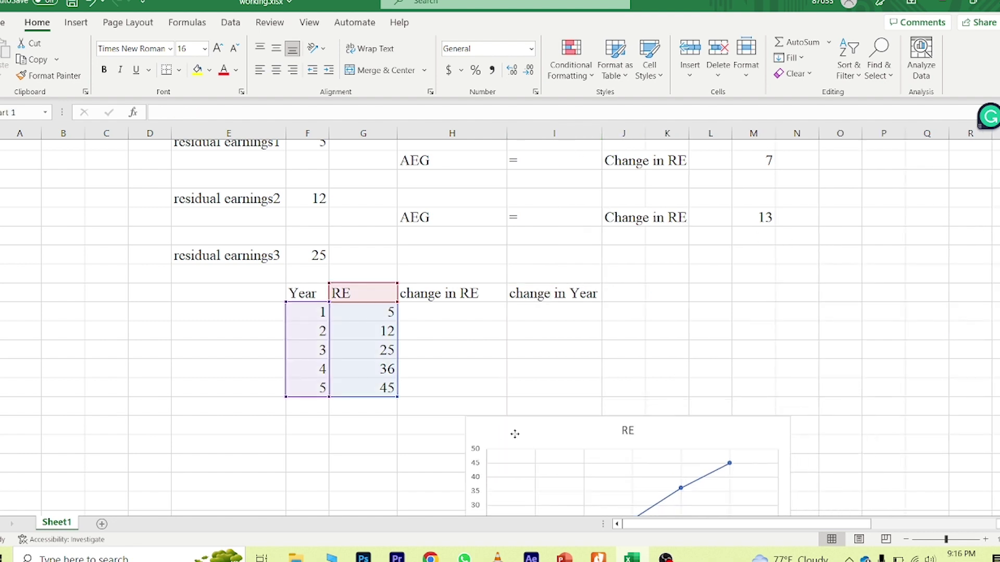
{"action": "left_click", "coordinate": [560, 313]}
{"action": "key", "text": "Left"}
{"action": "type", "text": "="}
{"action": "key", "text": "Escape"}
{"action": "key", "text": "Down"}
{"action": "type", "text": "="}
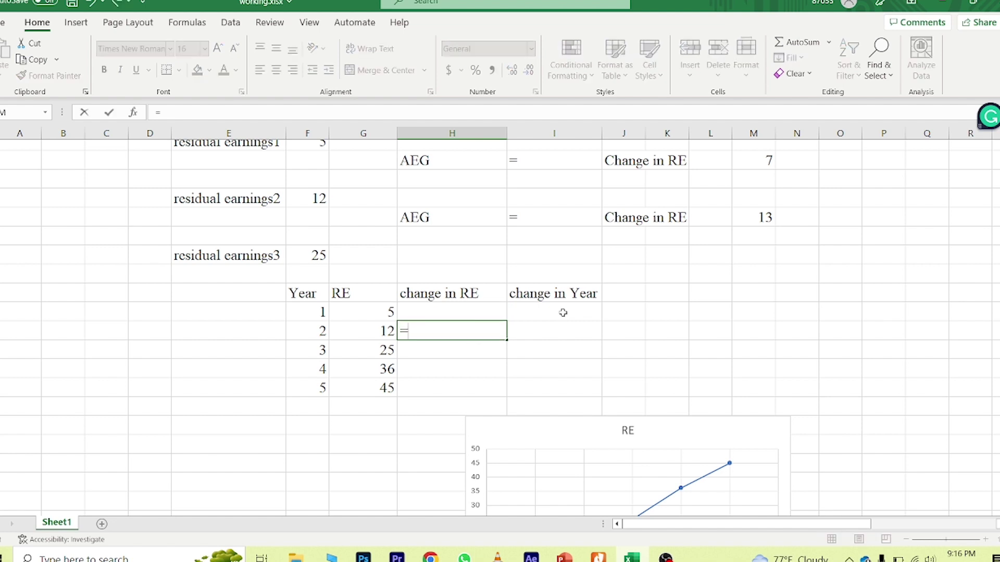
{"action": "key", "text": "Left"}
{"action": "type", "text": "-"}
{"action": "key", "text": "Up"}
{"action": "key", "text": "Left"}
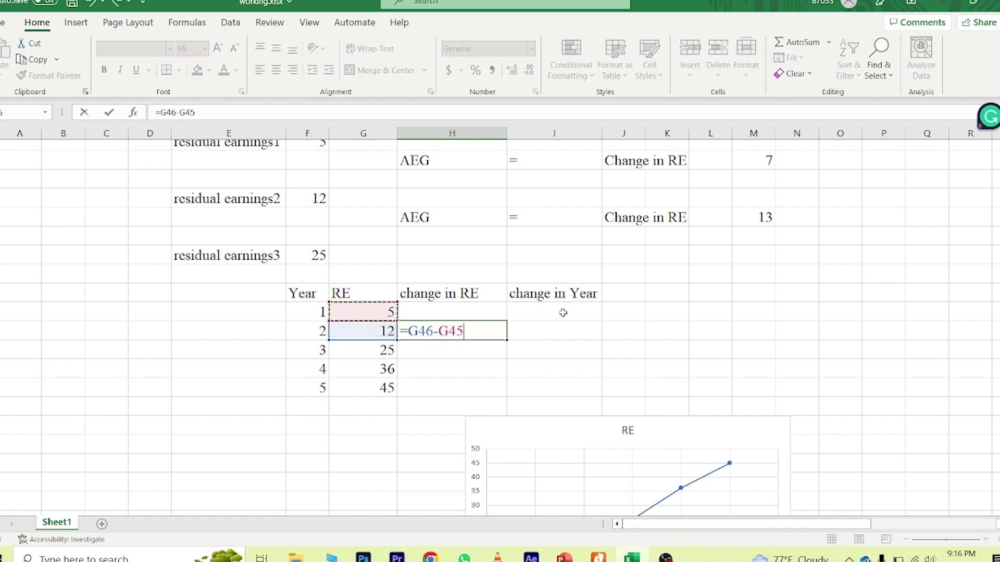
{"action": "key", "text": "Return"}
Copy the change in RE formula from H46 down to H47:H49
{"action": "key", "text": "Up"}
{"action": "key", "text": "ctrl+c"}
{"action": "key", "text": "Down"}
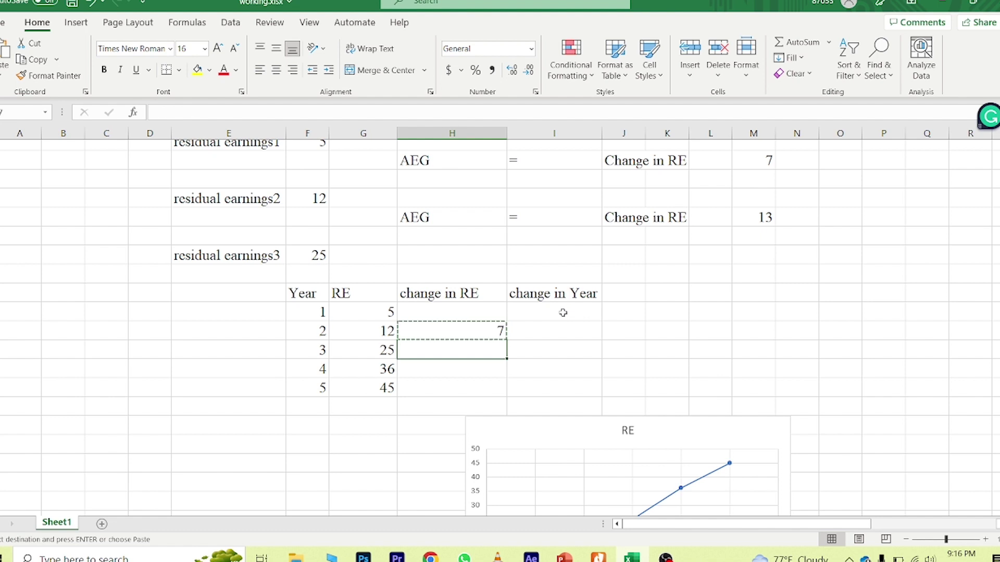
{"action": "key", "text": "shift+Down"}
{"action": "key", "text": "shift+Down"}
{"action": "key", "text": "Return"}
{"action": "key", "text": "Down"}
{"action": "key", "text": "Down"}
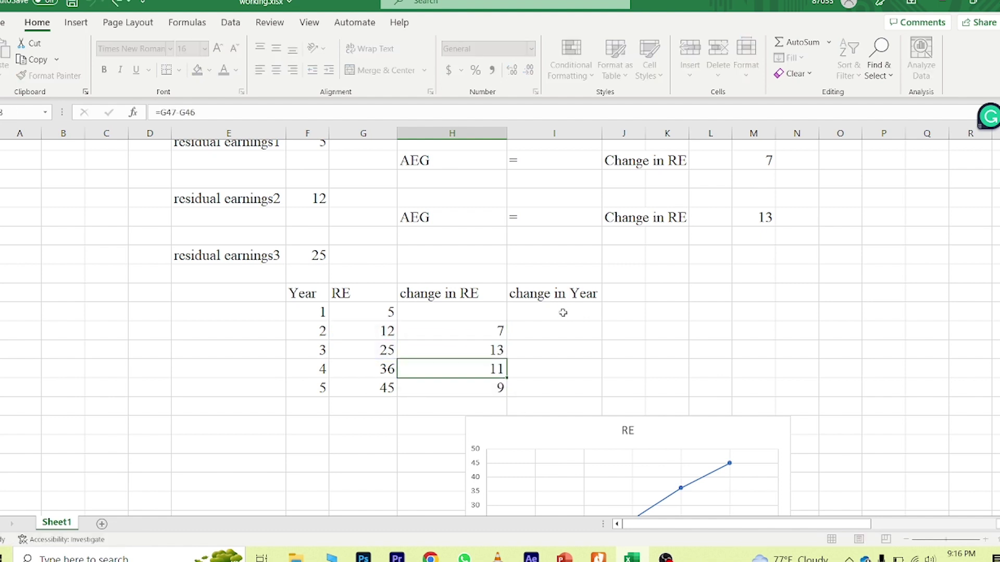
Try to reuse the change in RE formula from H46 in I46
{"action": "key", "text": "Up"}
{"action": "key", "text": "Up"}
{"action": "key", "text": "Up"}
{"action": "key", "text": "ctrl+c"}
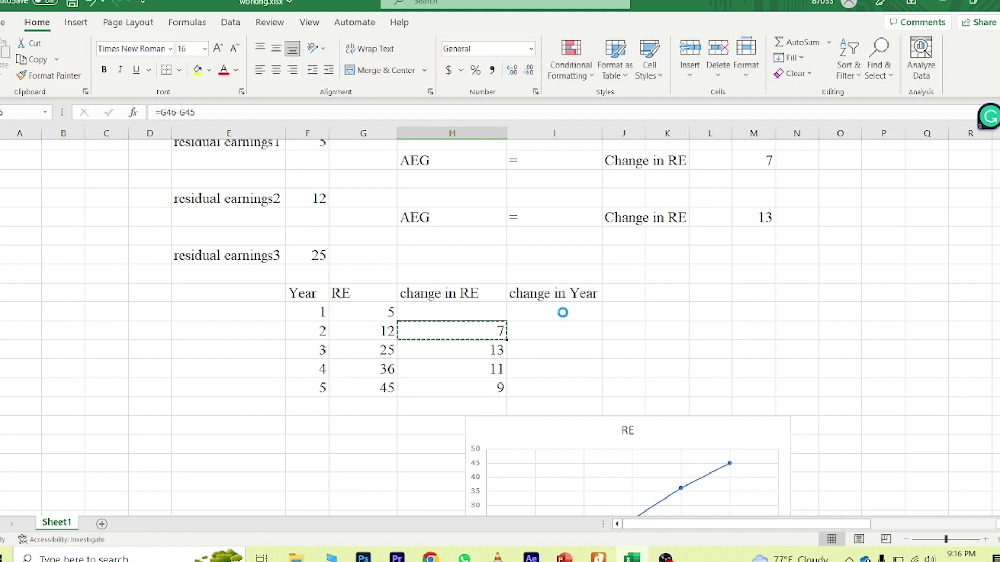
{"action": "key", "text": "Right"}
{"action": "key", "text": "ctrl+v"}
{"action": "key", "text": "F2"}
{"action": "key", "text": "Escape"}
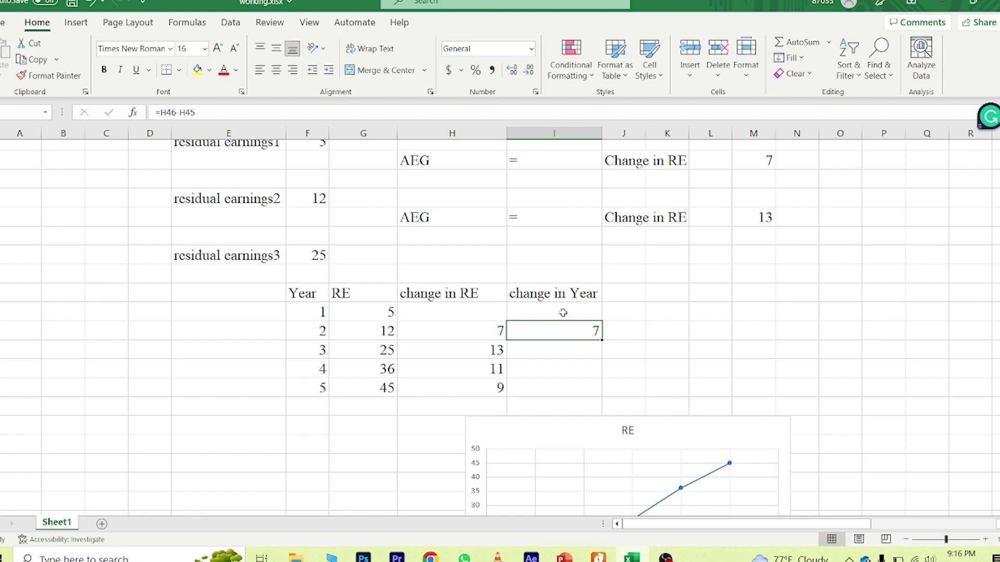
In I46, calculate the change in Year with the formula =F46-F45
{"action": "type", "text": "="}
{"action": "key", "text": "Left"}
{"action": "key", "text": "Left"}
{"action": "key", "text": "Left"}
{"action": "type", "text": "-"}
{"action": "key", "text": "Left"}
{"action": "key", "text": "Left"}
{"action": "key", "text": "Left"}
{"action": "key", "text": "Up"}
{"action": "key", "text": "Return"}
Copy the change in Year formula from I46 down through I49
{"action": "key", "text": "Up"}
{"action": "key", "text": "ctrl+c"}
{"action": "key", "text": "shift+Down"}
{"action": "key", "text": "shift+Down"}
{"action": "key", "text": "shift+Down"}
{"action": "key", "text": "Return"}
Add the header "slope" in J44 and calculate the first slope in J46 with =H46/I46
{"action": "key", "text": "Up"}
{"action": "key", "text": "Right"}
{"action": "key", "text": "Up"}
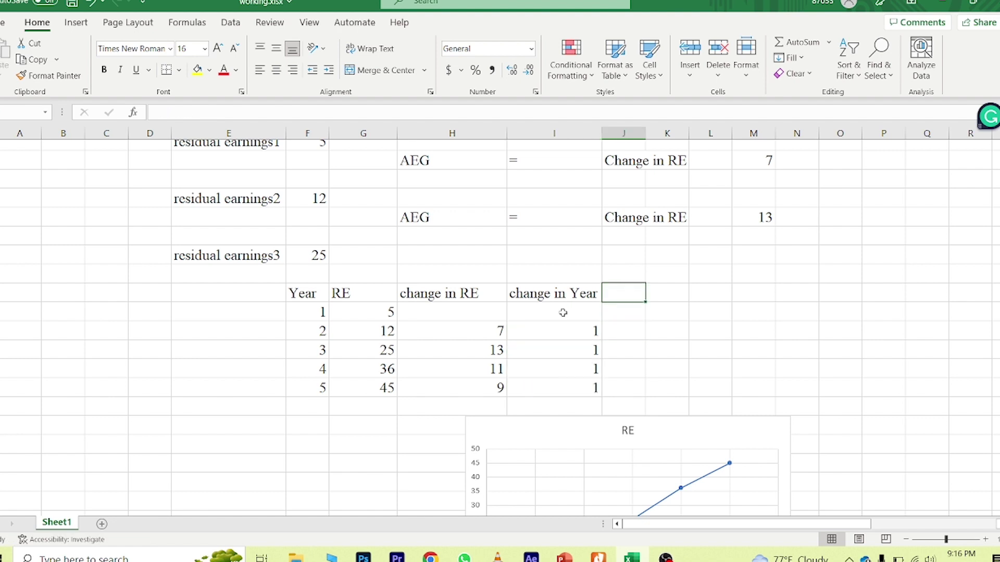
{"action": "type", "text": "slope"}
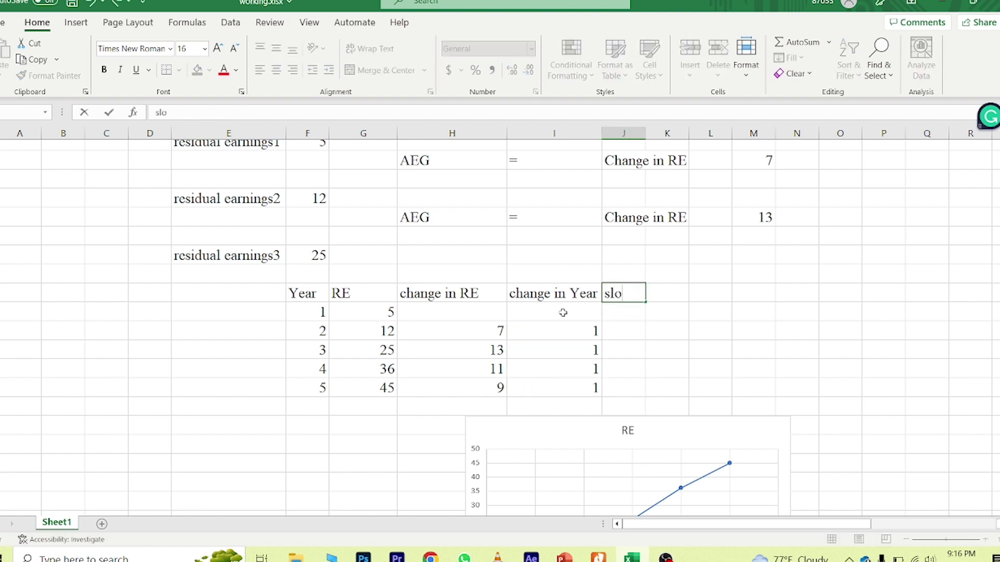
{"action": "key", "text": "Return"}
{"action": "type", "text": "="}
{"action": "key", "text": "Left"}
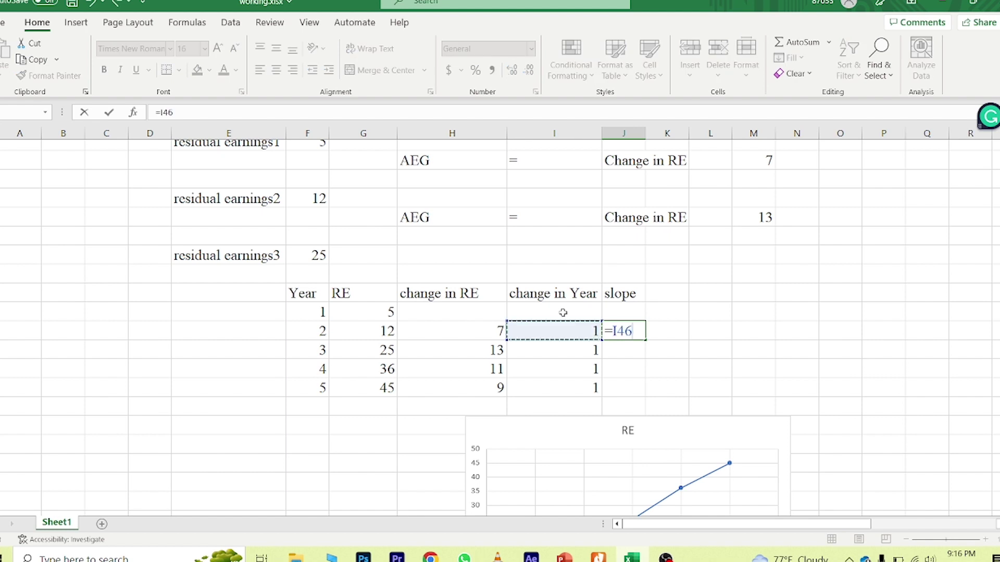
{"action": "key", "text": "Left"}
{"action": "type", "text": "/"}
{"action": "key", "text": "Left"}
{"action": "key", "text": "Return"}
Copy the slope formula from J46 down to J47:J49
{"action": "key", "text": "Up"}
{"action": "key", "text": "ctrl+c"}
{"action": "key", "text": "Down"}
{"action": "key", "text": "shift+Down"}
{"action": "key", "text": "shift+Down"}
{"action": "key", "text": "ctrl+v"}
{"action": "key", "text": "Escape"}
{"action": "key", "text": "Up"}
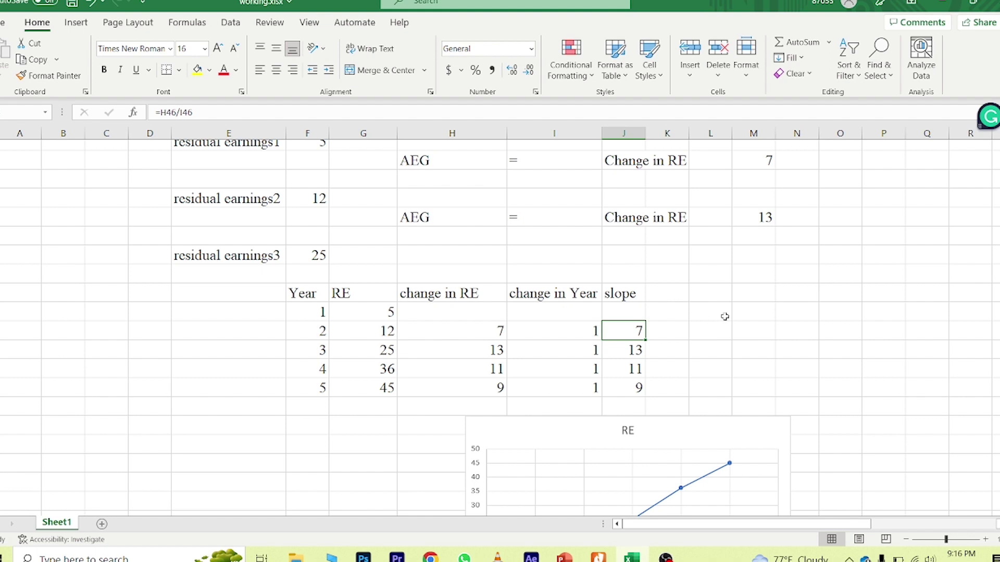
Examine the slope values in J46:J49 alongside the segments of the RE chart
{"action": "scroll", "coordinate": [725, 317], "scroll_direction": "down", "scroll_amount": 1}
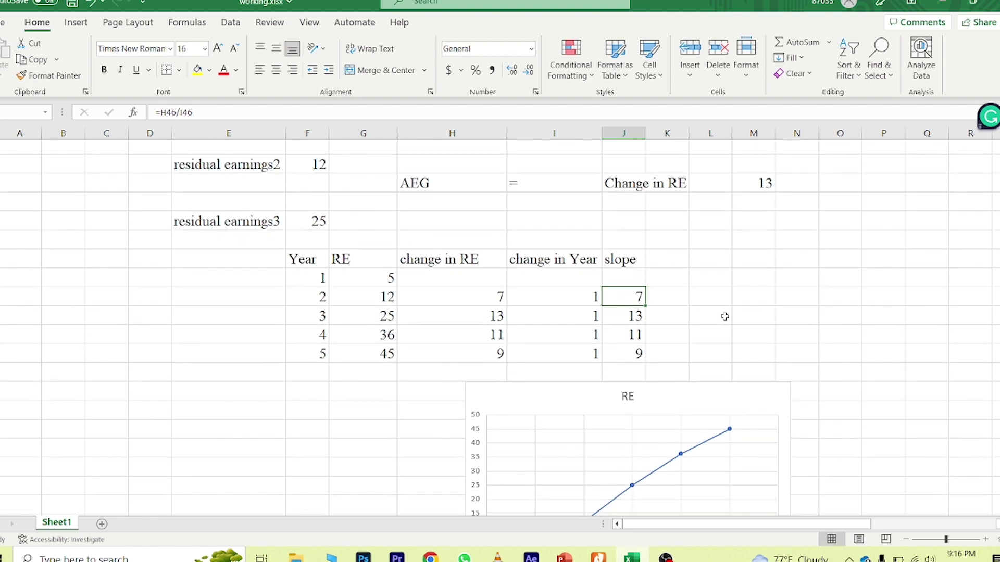
{"action": "scroll", "coordinate": [725, 316], "scroll_direction": "down", "scroll_amount": 1}
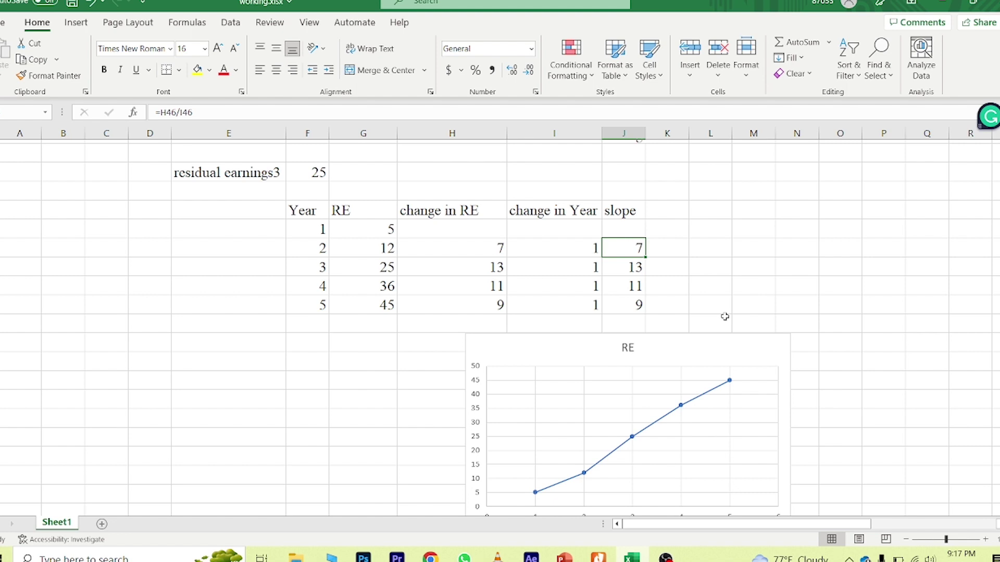
{"action": "scroll", "coordinate": [819, 386], "scroll_direction": "down", "scroll_amount": 1}
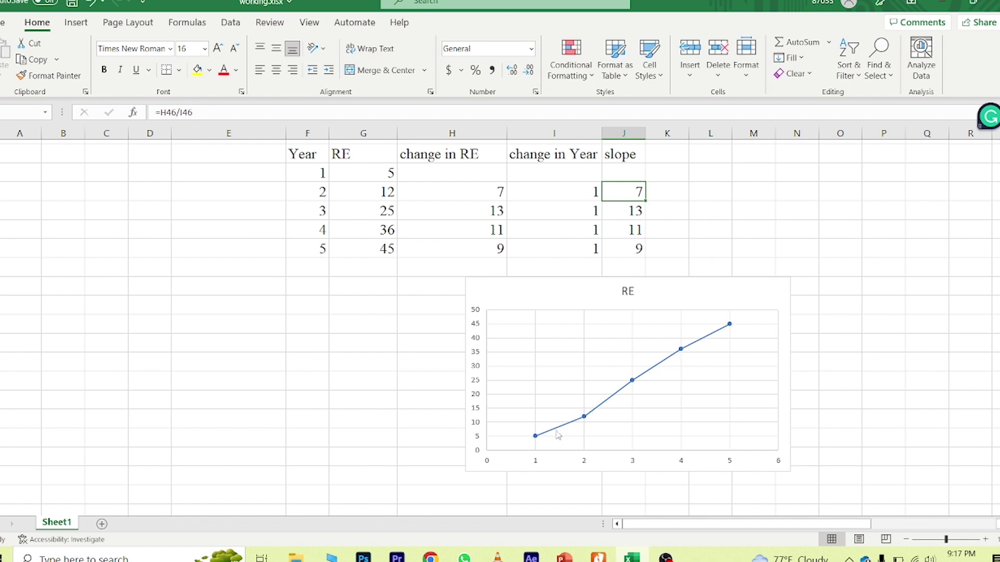
{"action": "left_click_drag", "start_coordinate": [635, 190], "coordinate": [630, 258]}
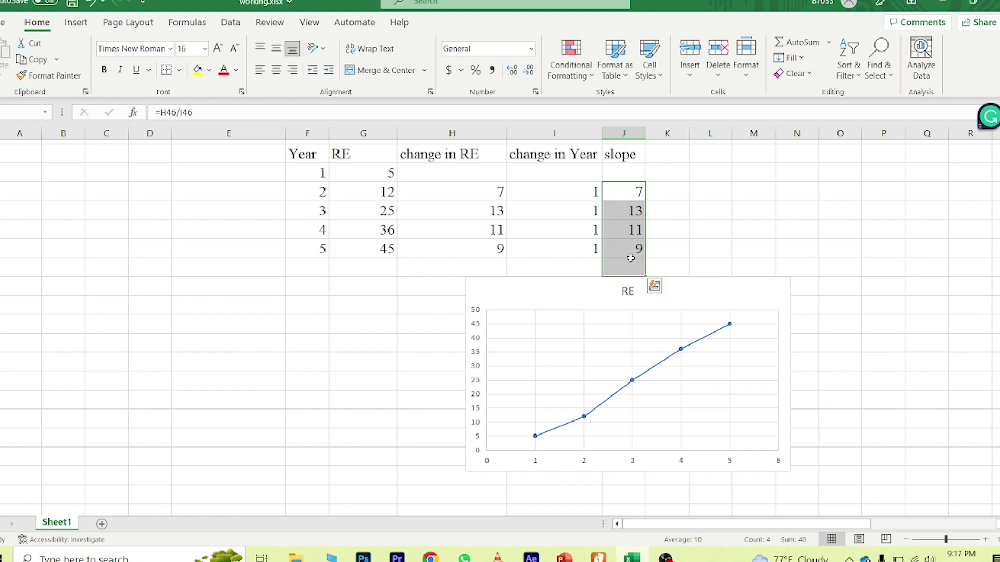
{"action": "left_click", "coordinate": [509, 193]}
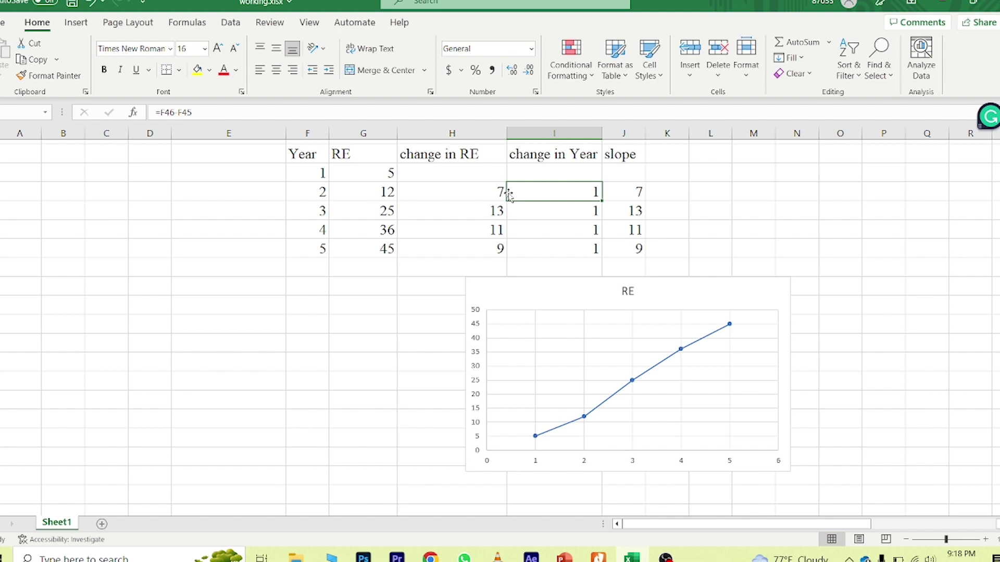
Below the table, enter the note "RE - change =" in E53 and "AEG" in F53
{"action": "left_click", "coordinate": [265, 330]}
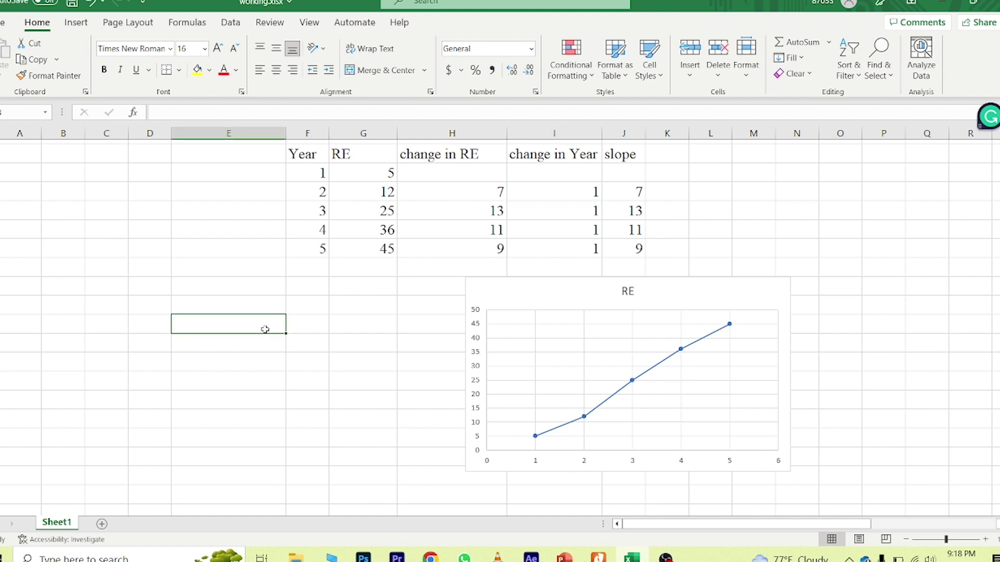
{"action": "type", "text": "RE - change ="}
{"action": "key", "text": "Tab"}
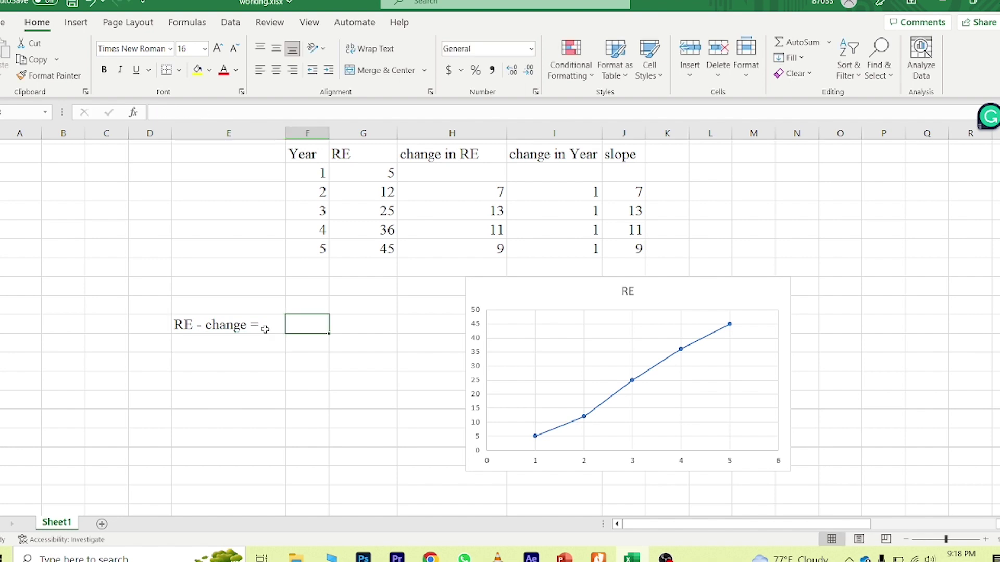
{"action": "type", "text": "AEG"}
{"action": "key", "text": "Return"}
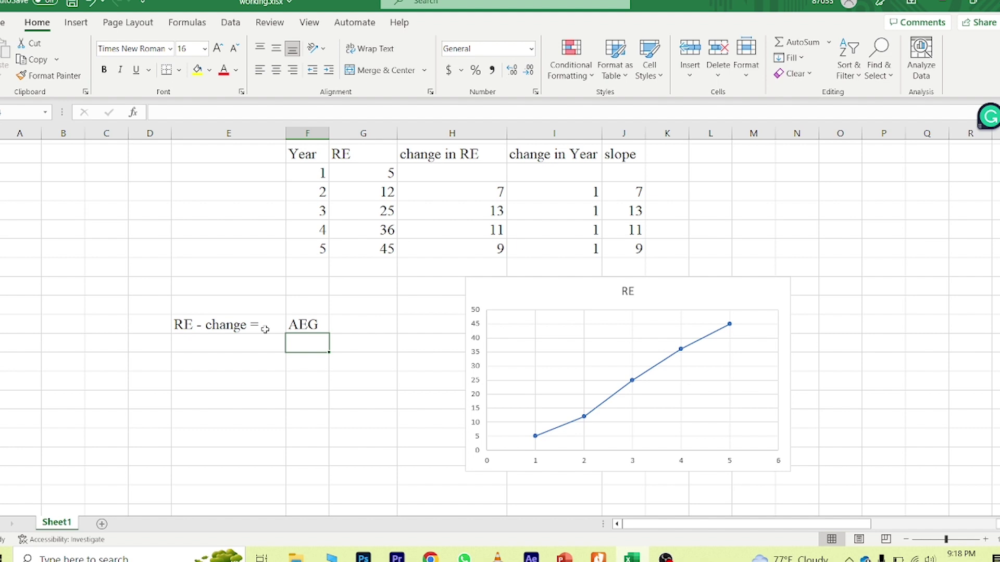
{"action": "key", "text": "Up"}
Consult the presentation slide with Dell's abnormal earnings growth example, and return to a blank cell in column F below the worksheet's chart
{"action": "scroll", "coordinate": [265, 329], "scroll_direction": "down", "scroll_amount": 5}
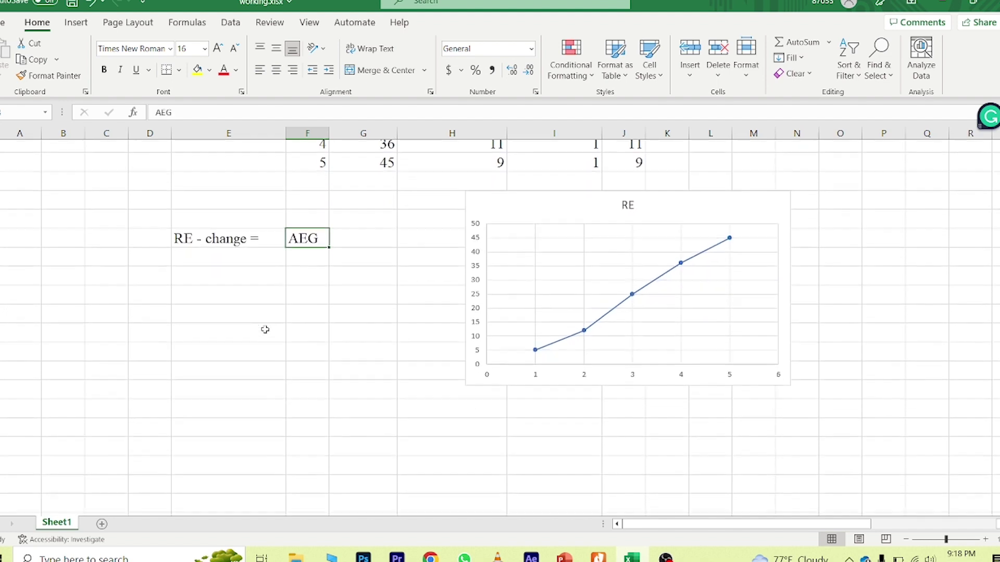
{"action": "scroll", "coordinate": [265, 329], "scroll_direction": "down", "scroll_amount": 3}
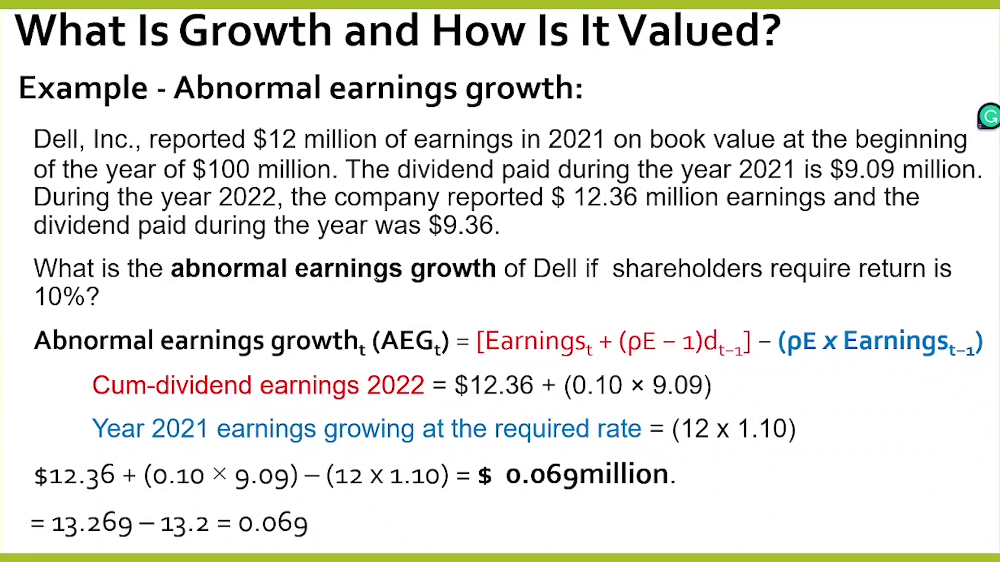
{"action": "key", "text": "alt+Tab"}
{"action": "scroll", "coordinate": [377, 280], "scroll_direction": "up", "scroll_amount": 8}
{"action": "scroll", "coordinate": [372, 361], "scroll_direction": "down", "scroll_amount": 5}
{"action": "left_click", "coordinate": [357, 221]}
{"action": "key", "text": "Left"}
{"action": "key", "text": "Up"}
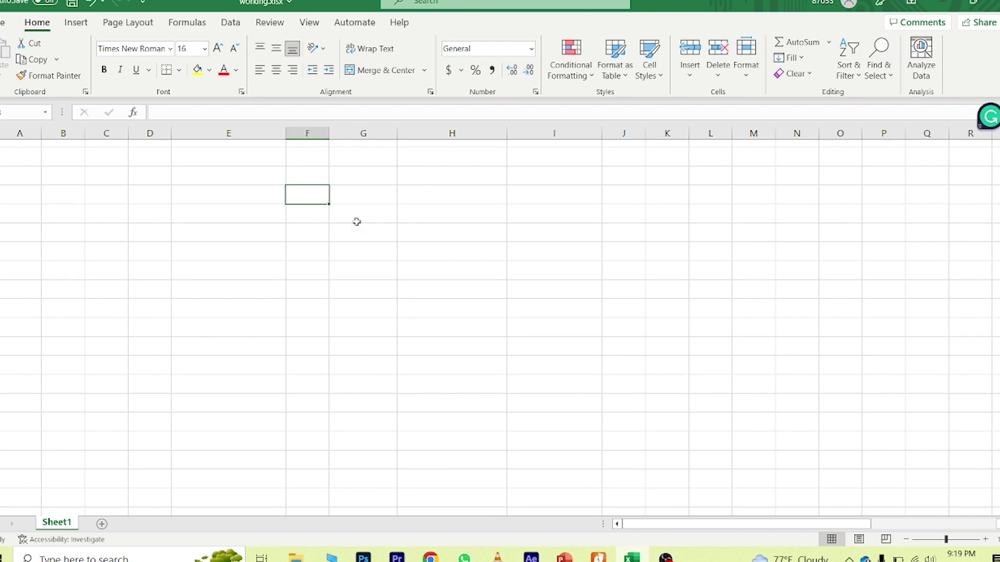
Enter the bold, underlined heading "2021" in E68 and the label "openning CSE" in E70
{"action": "key", "text": "Left"}
{"action": "type", "text": "2021"}
{"action": "key", "text": "Return"}
{"action": "key", "text": "Up"}
{"action": "key", "text": "ctrl+b"}
{"action": "key", "text": "ctrl+u"}
{"action": "key", "text": "Down"}
{"action": "type", "text": "openning CSE"}
{"action": "key", "text": "Return"}
Left-align the 2021 heading in E68
{"action": "key", "text": "Up"}
{"action": "key", "text": "Up"}
{"action": "key", "text": "alt+h"}
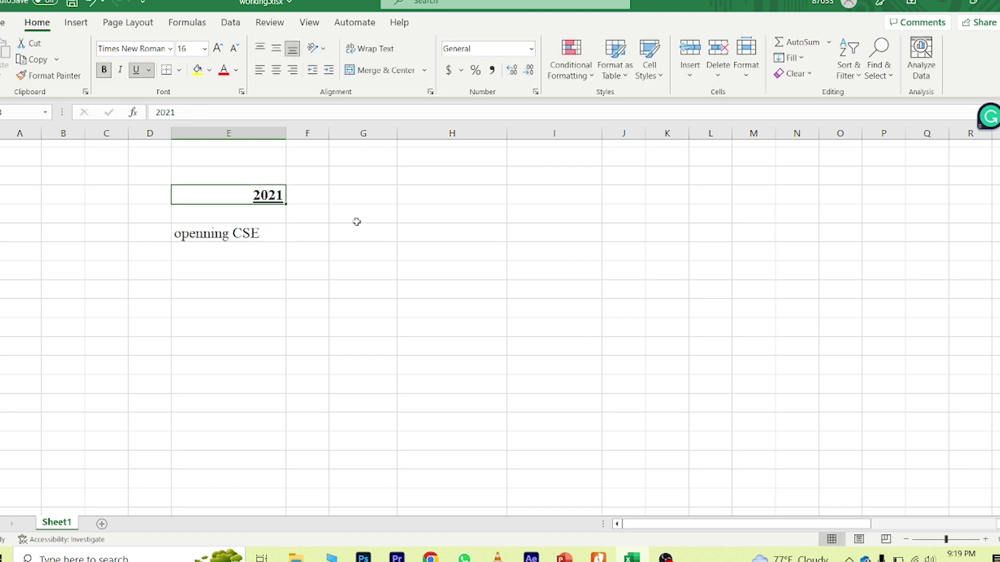
{"action": "key", "text": "a"}
{"action": "key", "text": "l"}
Enter 100 in F70 as the 2021 opening CSE
{"action": "key", "text": "Down"}
{"action": "key", "text": "Down"}
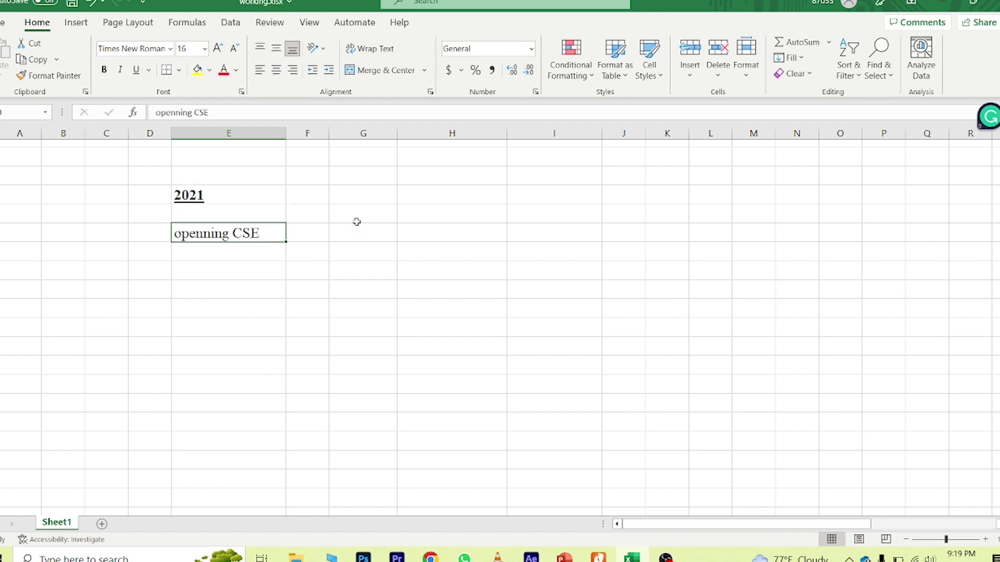
{"action": "key", "text": "Right"}
{"action": "type", "text": "100"}
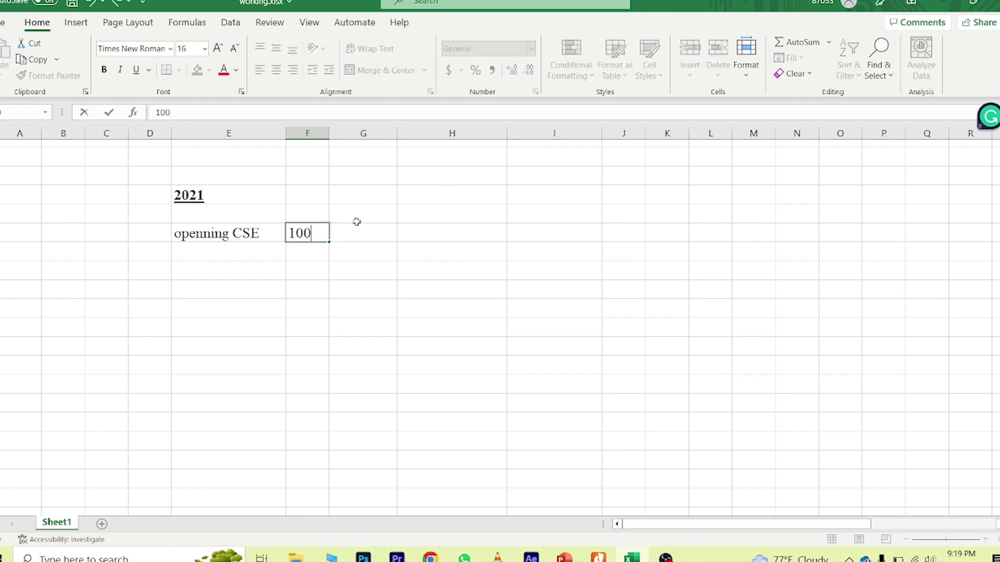
{"action": "key", "text": "Return"}
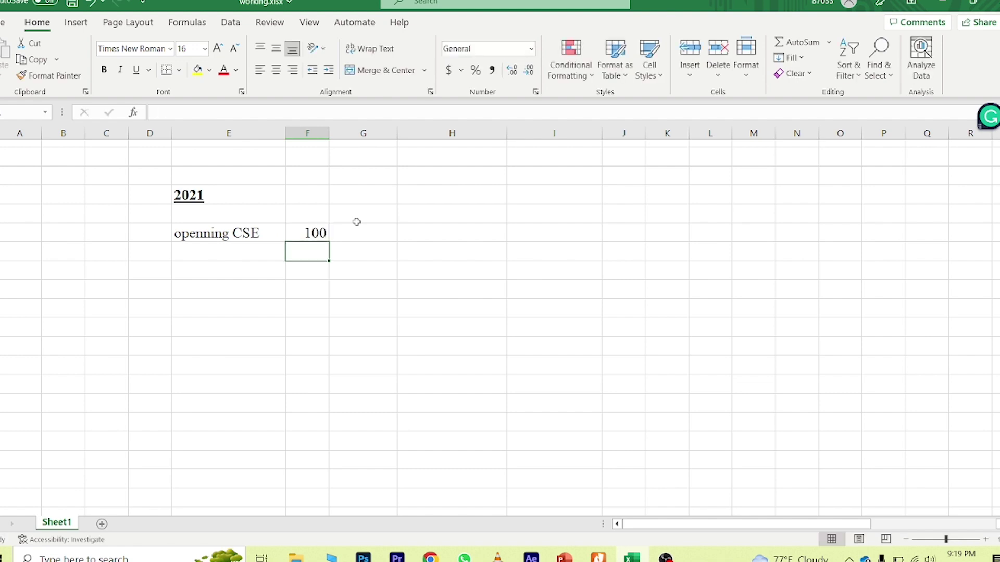
Check the Dell example on the presentation slide, and enter the label "Earnings" in E71 with 12 in F71
{"action": "key", "text": "alt+Tab"}
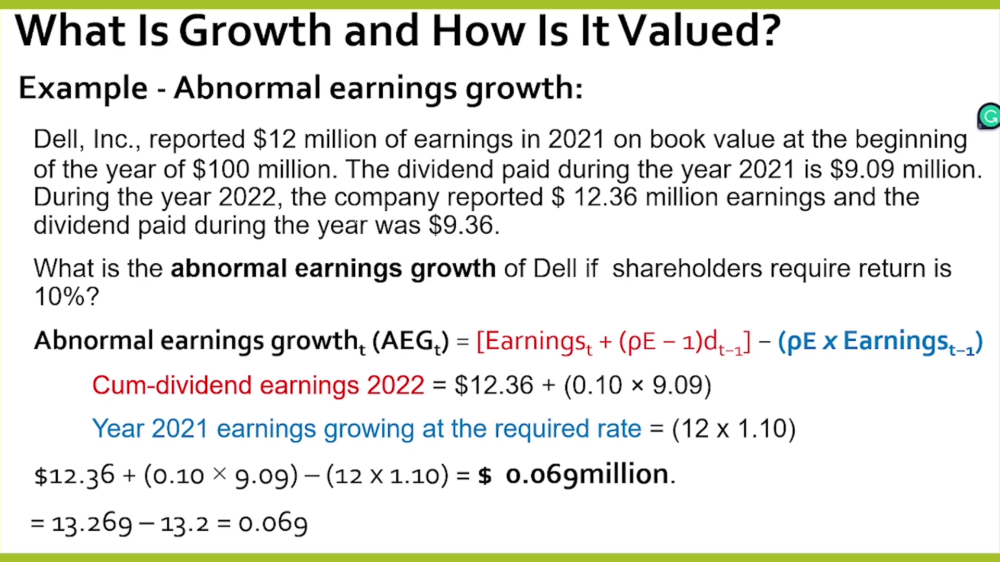
{"action": "key", "text": "alt+Tab"}
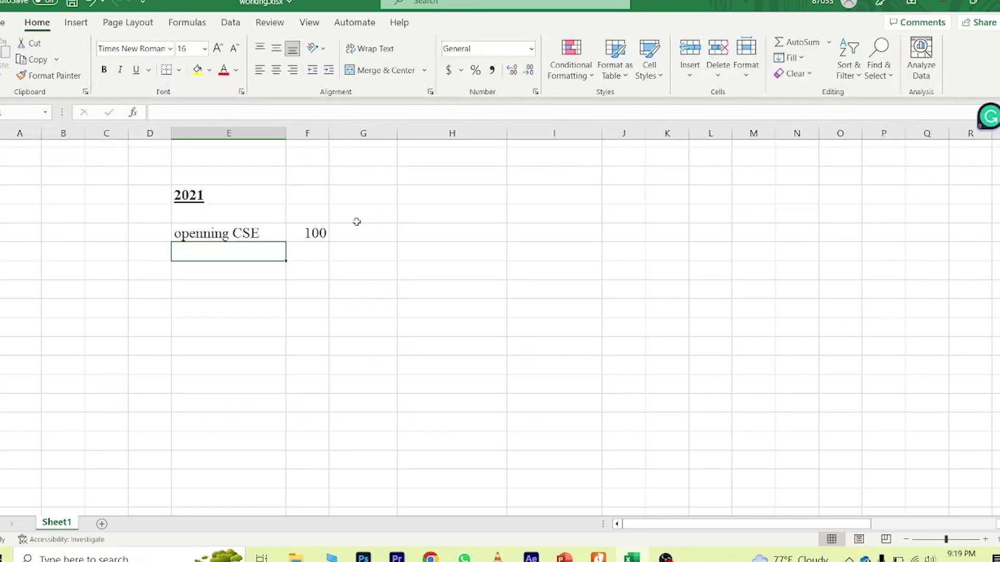
{"action": "type", "text": "Earnings"}
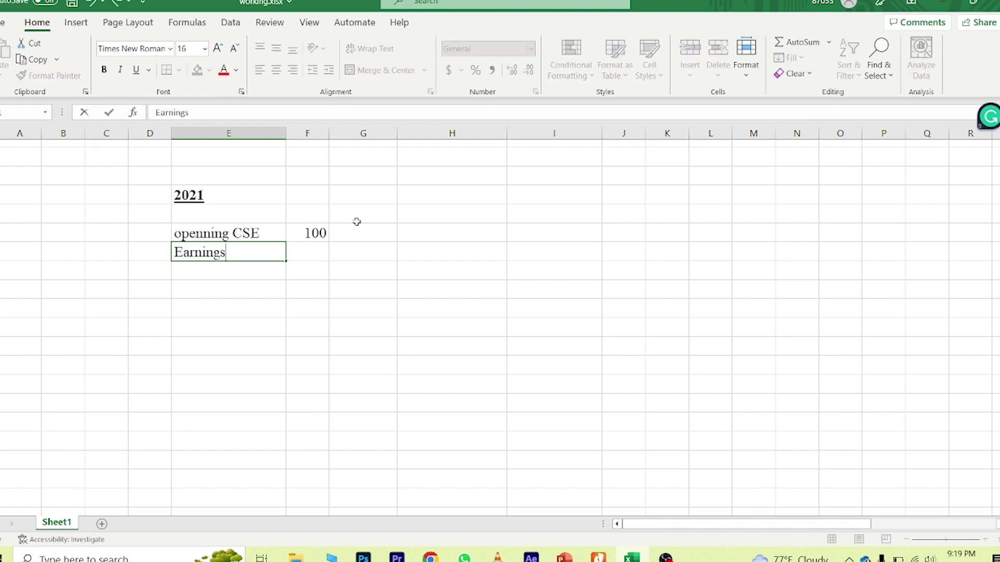
{"action": "type", "text": " \\"}
{"action": "key", "text": "Return"}
{"action": "key", "text": "Up"}
{"action": "key", "text": "F2"}
{"action": "key", "text": "BackSpace"}
{"action": "key", "text": "BackSpace"}
{"action": "key", "text": "Return"}
{"action": "key", "text": "Up"}
{"action": "key", "text": "Right"}
{"action": "type", "text": "12"}
{"action": "key", "text": "Return"}
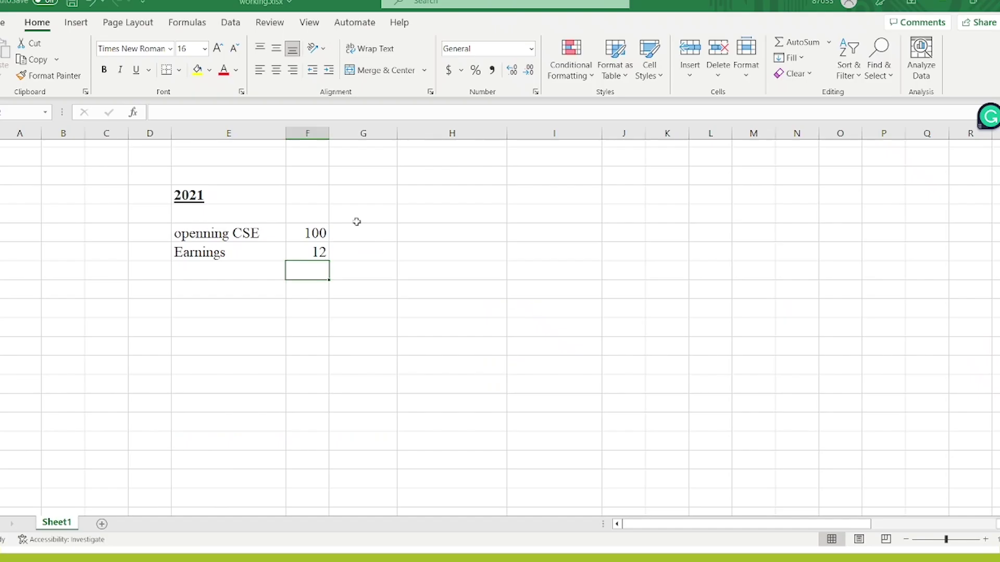
Add the label "Dividends" in E72 with the value 9.09 in F72
{"action": "key", "text": "Left"}
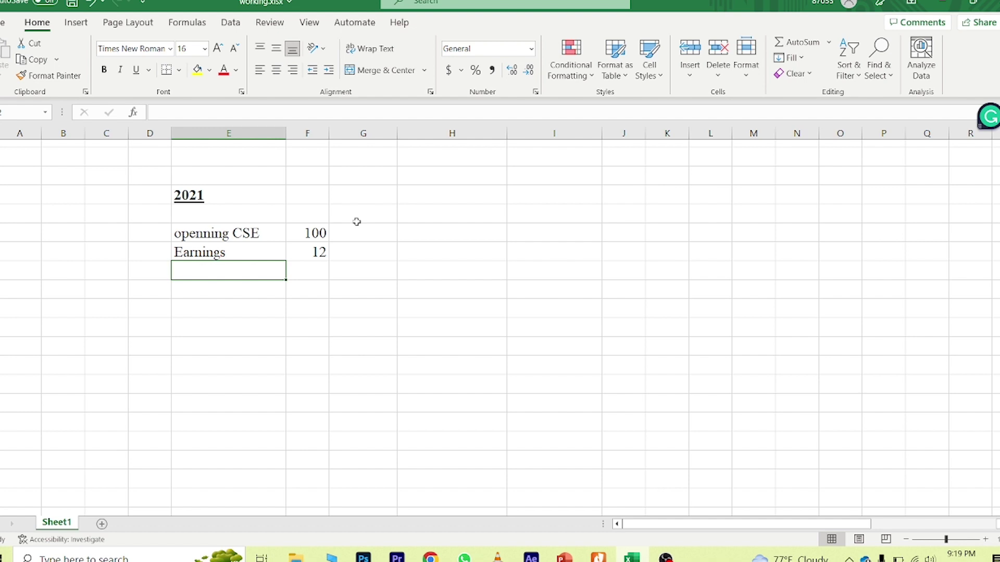
{"action": "type", "text": "Dividends"}
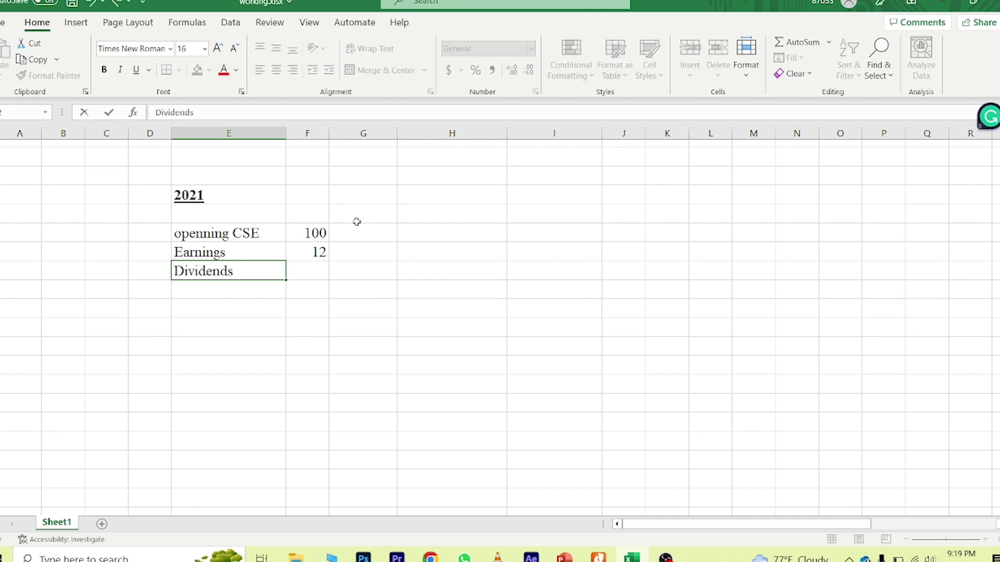
{"action": "key", "text": "Return"}
{"action": "key", "text": "Up"}
{"action": "key", "text": "Right"}
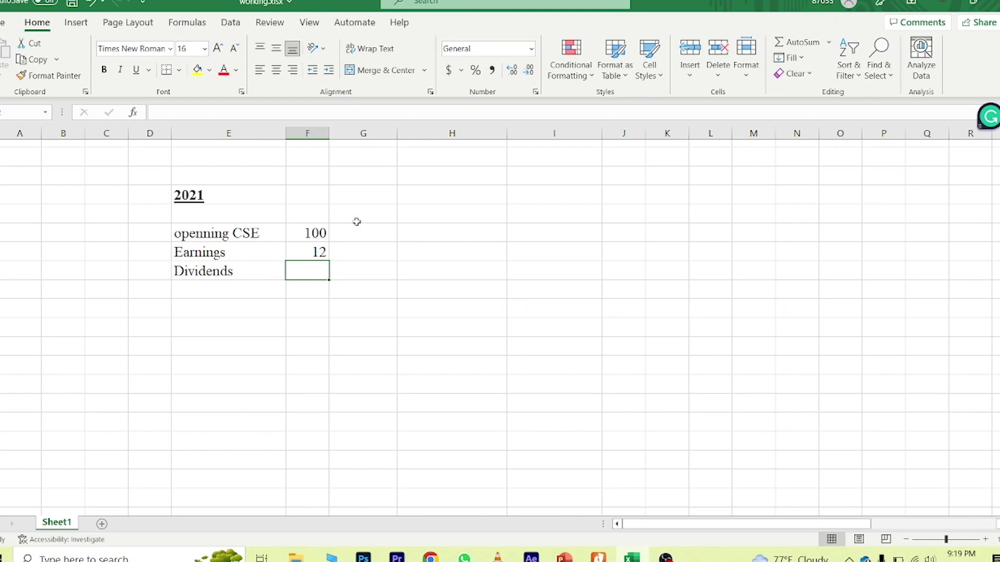
{"action": "type", "text": "9.09"}
{"action": "key", "text": "Return"}
{"action": "key", "text": "Left"}
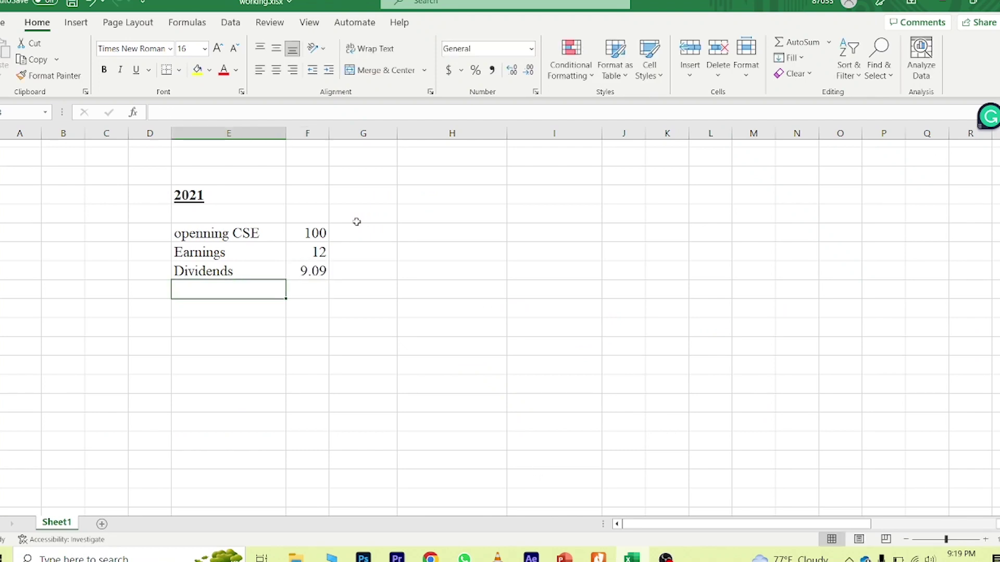
Copy the opening CSE label to E73 and change its text to "closing CSE"
{"action": "key", "text": "Up"}
{"action": "key", "text": "Up"}
{"action": "key", "text": "Up"}
{"action": "key", "text": "ctrl+c"}
{"action": "key", "text": "Down"}
{"action": "key", "text": "Down"}
{"action": "key", "text": "Down"}
{"action": "key", "text": "Return"}
{"action": "key", "text": "F2"}
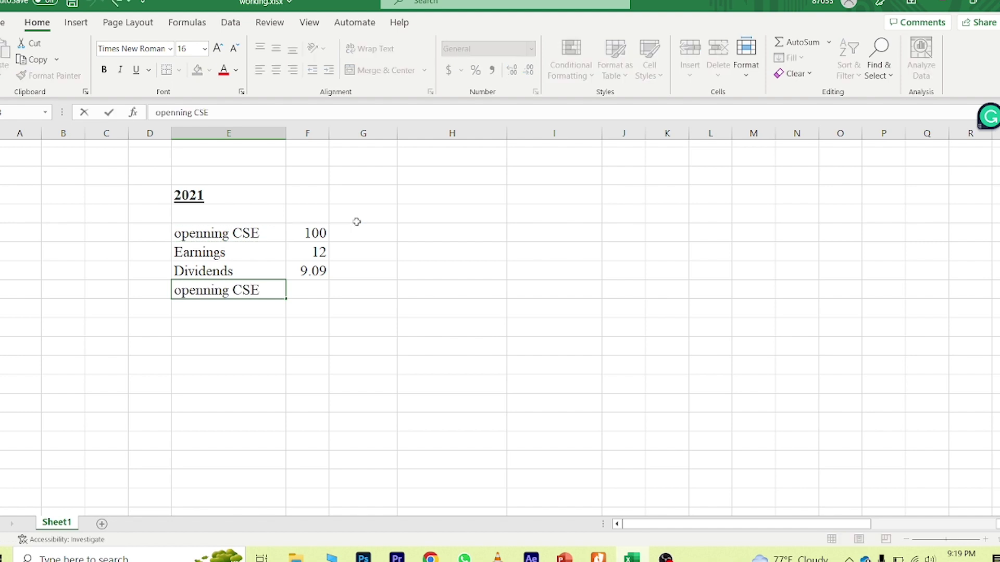
{"action": "key", "text": "Home"}
{"action": "key", "text": "shift+Right"}
{"action": "key", "text": "shift+Right"}
{"action": "key", "text": "shift+Right"}
{"action": "type", "text": "closi"}
{"action": "key", "text": "shift+Right"}
{"action": "key", "text": "shift+Right"}
{"action": "key", "text": "shift+Right"}
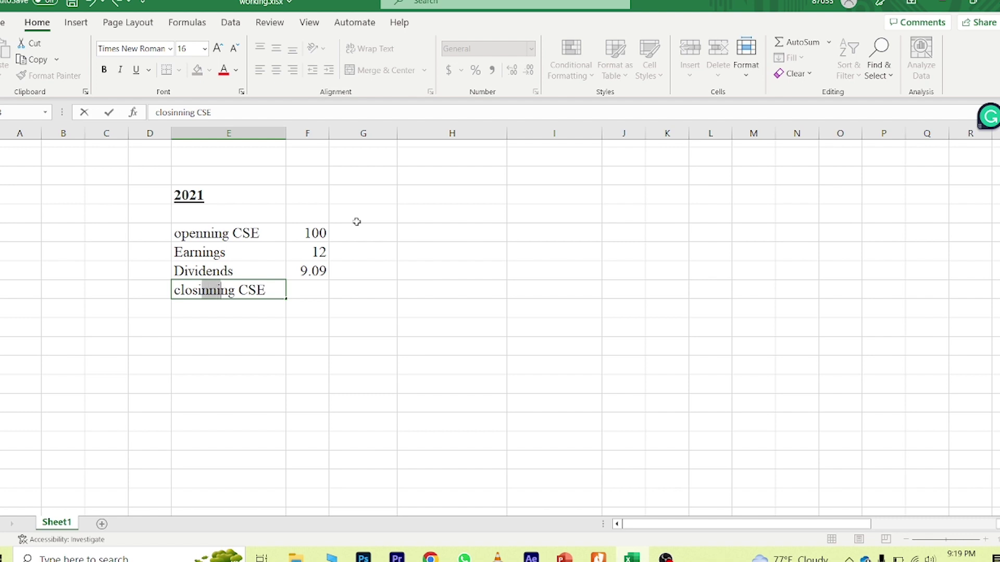
{"action": "key", "text": "Delete"}
{"action": "key", "text": "Return"}
Calculate the 2021 closing CSE in F73 as opening CSE plus earnings minus dividends (=F70+F71-F72)
{"action": "key", "text": "Up"}
{"action": "key", "text": "Right"}
{"action": "type", "text": "="}
{"action": "key", "text": "Up"}
{"action": "key", "text": "Up"}
{"action": "key", "text": "Up"}
{"action": "type", "text": "+"}
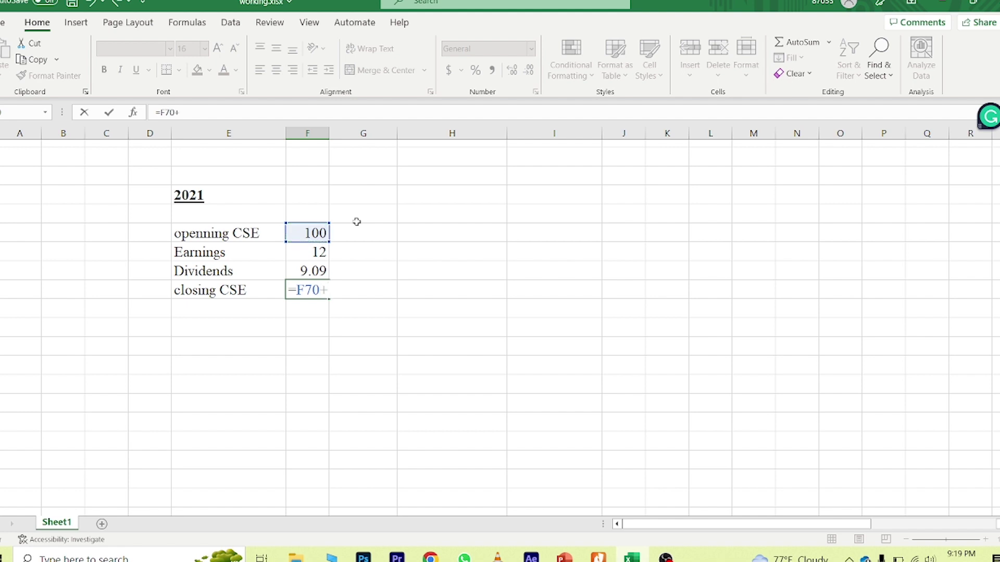
{"action": "key", "text": "Down"}
{"action": "type", "text": "-"}
{"action": "key", "text": "Up"}
{"action": "key", "text": "Return"}
Make the closing CSE label and value bold, with top and bottom borders on the value in F73
{"action": "key", "text": "Up"}
{"action": "key", "text": "ctrl+b"}
{"action": "key", "text": "Left"}
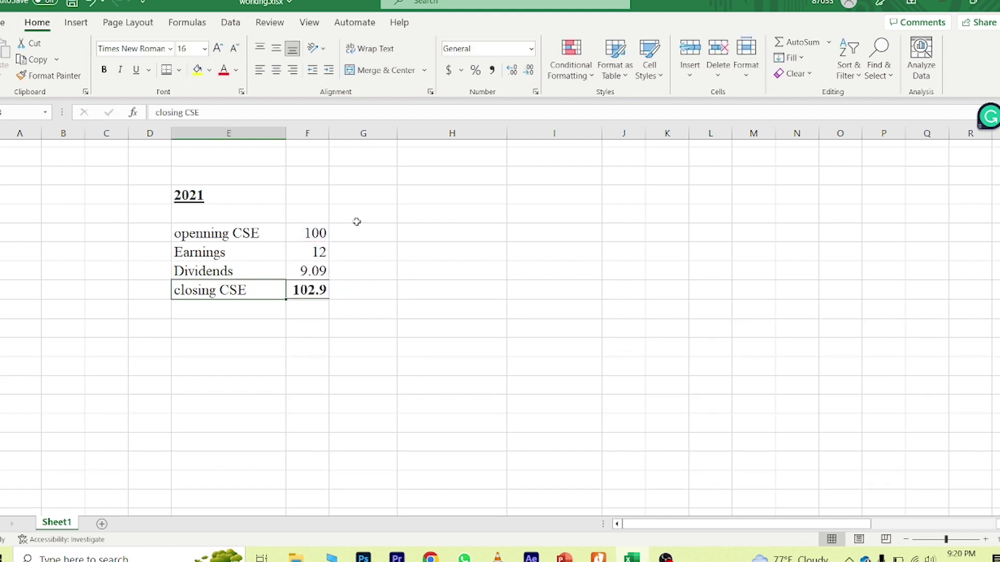
{"action": "key", "text": "ctrl+b"}
{"action": "key", "text": "Up"}
{"action": "key", "text": "Up"}
{"action": "key", "text": "Up"}
{"action": "key", "text": "Up"}
{"action": "key", "text": "Up"}
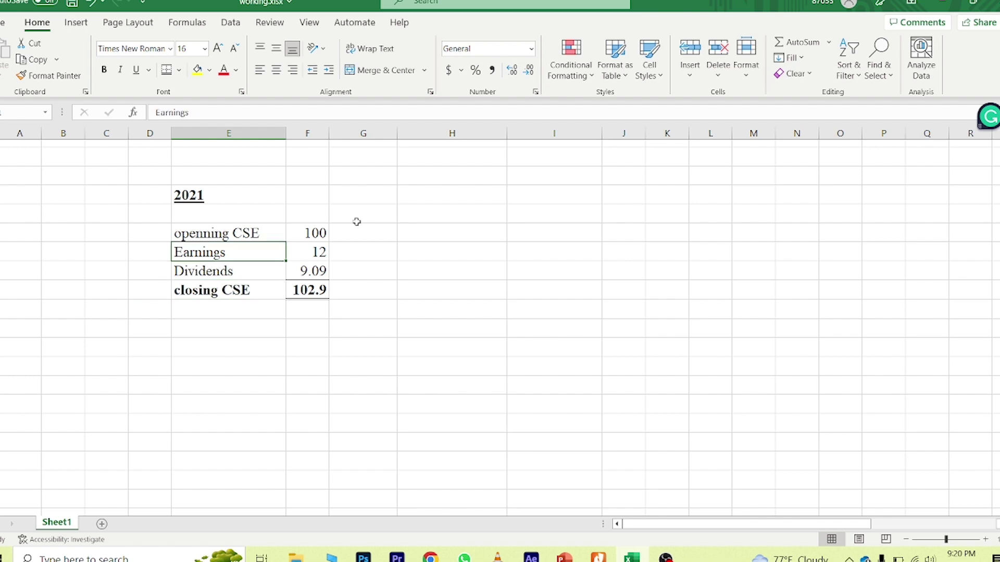
{"action": "key", "text": "Down"}
{"action": "key", "text": "Down"}
{"action": "key", "text": "Down"}
{"action": "key", "text": "Down"}
{"action": "key", "text": "Down"}
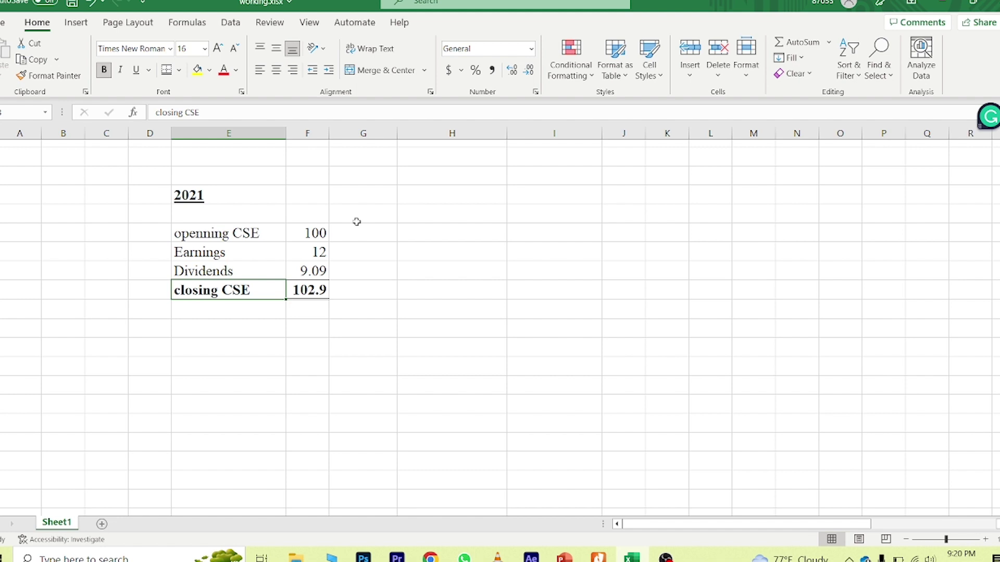
Copy the 2021 heading to E75 and change the copy to 2022
{"action": "key", "text": "Up"}
{"action": "key", "text": "Up"}
{"action": "key", "text": "Up"}
{"action": "key", "text": "Up"}
{"action": "key", "text": "Up"}
{"action": "key", "text": "ctrl+c"}
{"action": "key", "text": "Down"}
{"action": "key", "text": "Down"}
{"action": "key", "text": "Down"}
{"action": "key", "text": "Down"}
{"action": "key", "text": "Down"}
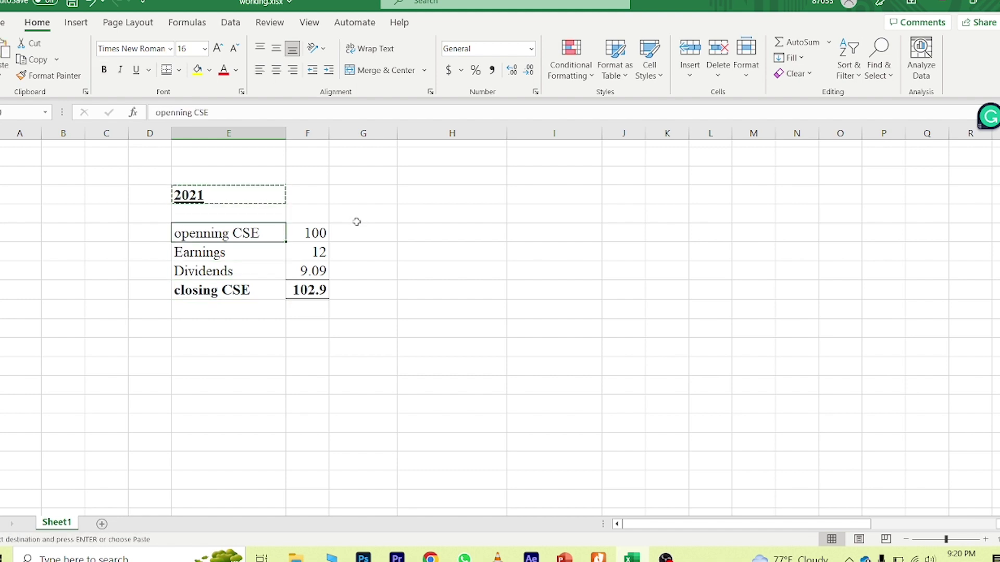
{"action": "key", "text": "Down"}
{"action": "key", "text": "Down"}
{"action": "key", "text": "ctrl+v"}
{"action": "type", "text": "2021"}
{"action": "key", "text": "BackSpace"}
{"action": "type", "text": "2"}
{"action": "key", "text": "Return"}
Copy the four labels from opening CSE to closing CSE in E70:E73 to E77:E80 under the 2022 heading
{"action": "key", "text": "Down"}
{"action": "key", "text": "Down"}
{"action": "key", "text": "Up"}
{"action": "key", "text": "Up"}
{"action": "key", "text": "Up"}
{"action": "key", "text": "Up"}
{"action": "key", "text": "Up"}
{"action": "key", "text": "Up"}
{"action": "key", "text": "Up"}
{"action": "key", "text": "Up"}
{"action": "key", "text": "shift+Down"}
{"action": "key", "text": "shift+Down"}
{"action": "key", "text": "shift+Down"}
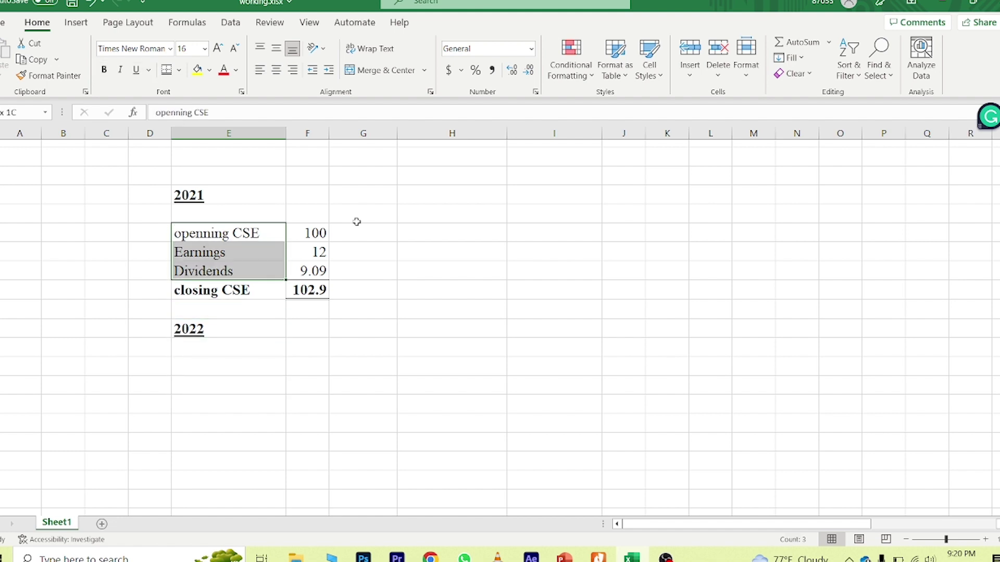
{"action": "key", "text": "ctrl+c"}
{"action": "key", "text": "Down"}
{"action": "key", "text": "Down"}
{"action": "key", "text": "Down"}
{"action": "key", "text": "Down"}
{"action": "key", "text": "Down"}
{"action": "key", "text": "Down"}
{"action": "key", "text": "Down"}
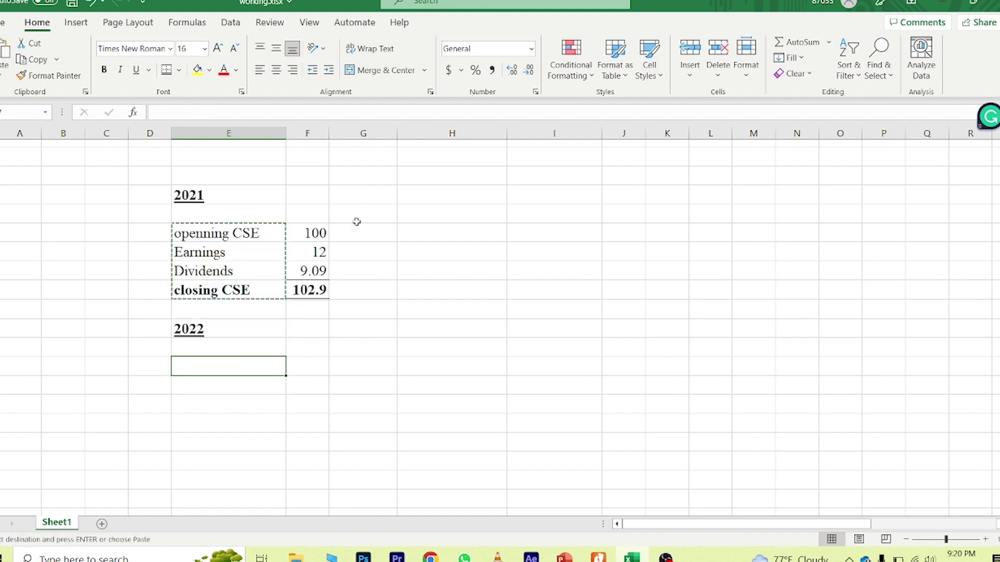
{"action": "key", "text": "Return"}
Link the 2022 opening CSE in F77 to the 2021 closing CSE in F73
{"action": "key", "text": "Right"}
{"action": "type", "text": "="}
{"action": "key", "text": "Up"}
{"action": "key", "text": "Up"}
{"action": "key", "text": "Up"}
{"action": "key", "text": "Up"}
{"action": "key", "text": "Return"}
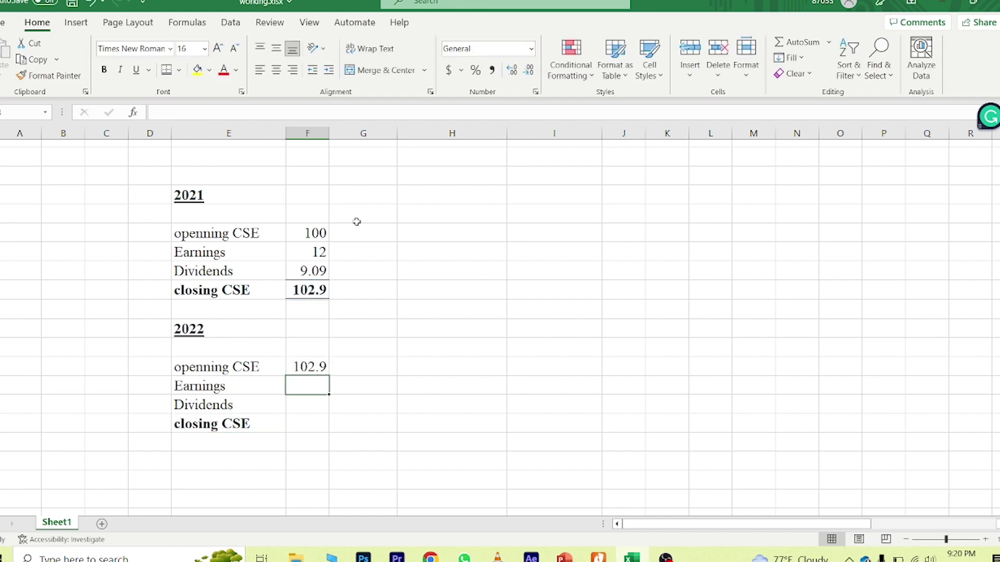
Consult the presentation slide for the 2022 figures, and enter earnings of 12.36 in F78 and dividends of 9.36 in F79
{"action": "key", "text": "alt+Tab"}
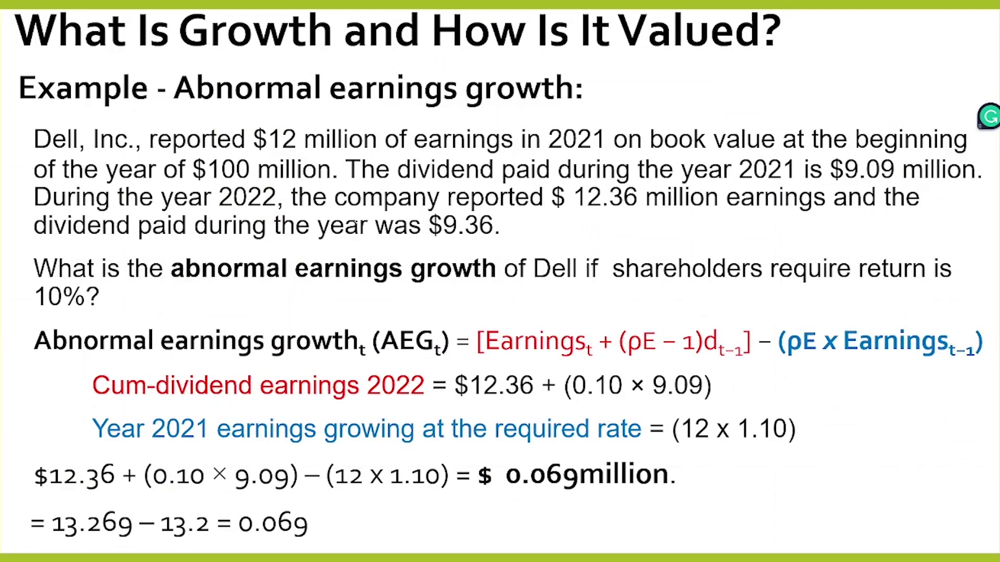
{"action": "key", "text": "alt+Tab"}
{"action": "type", "text": "12.36"}
{"action": "key", "text": "Return"}
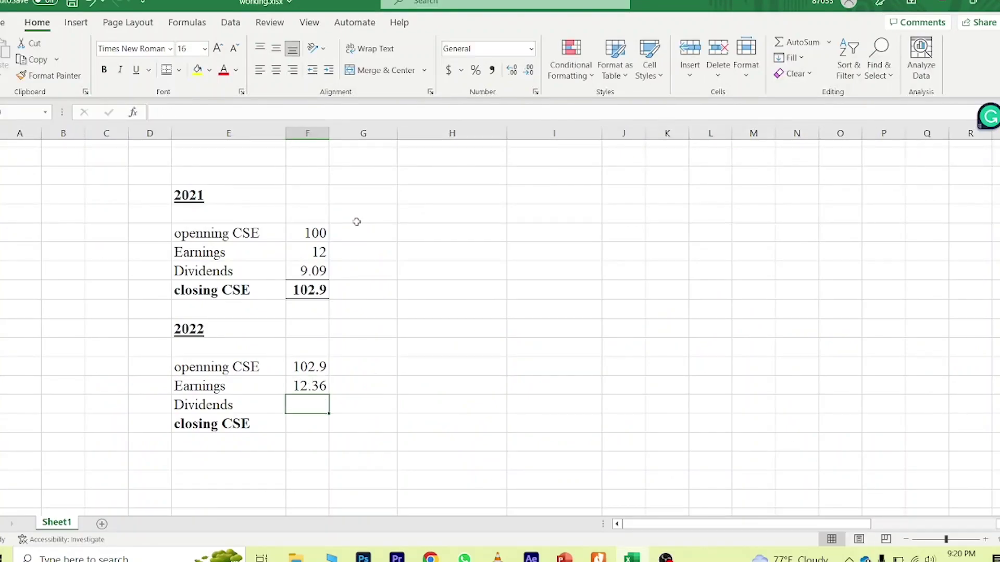
{"action": "key", "text": "alt+Tab"}
{"action": "key", "text": "alt+Tab"}
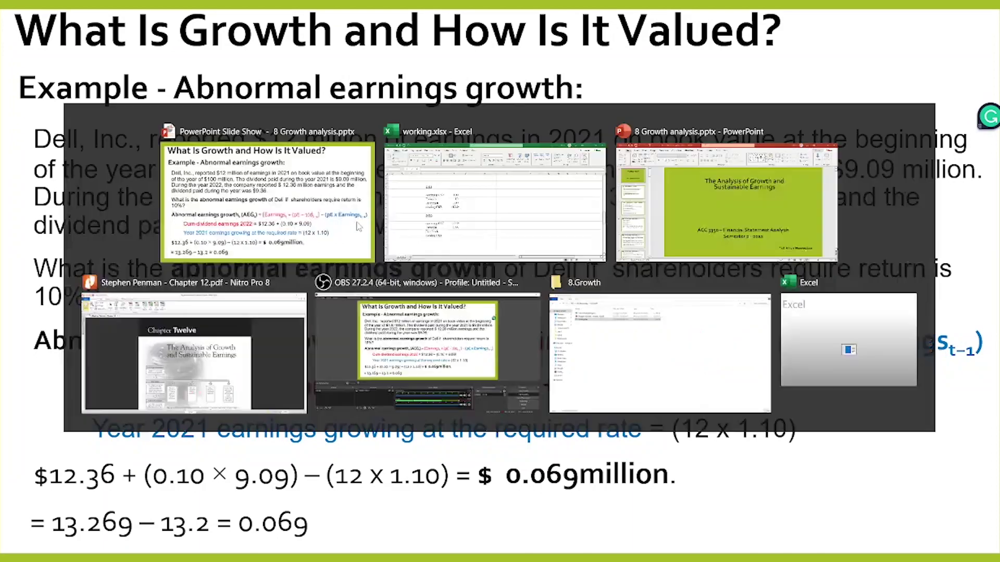
{"action": "type", "text": "9.36"}
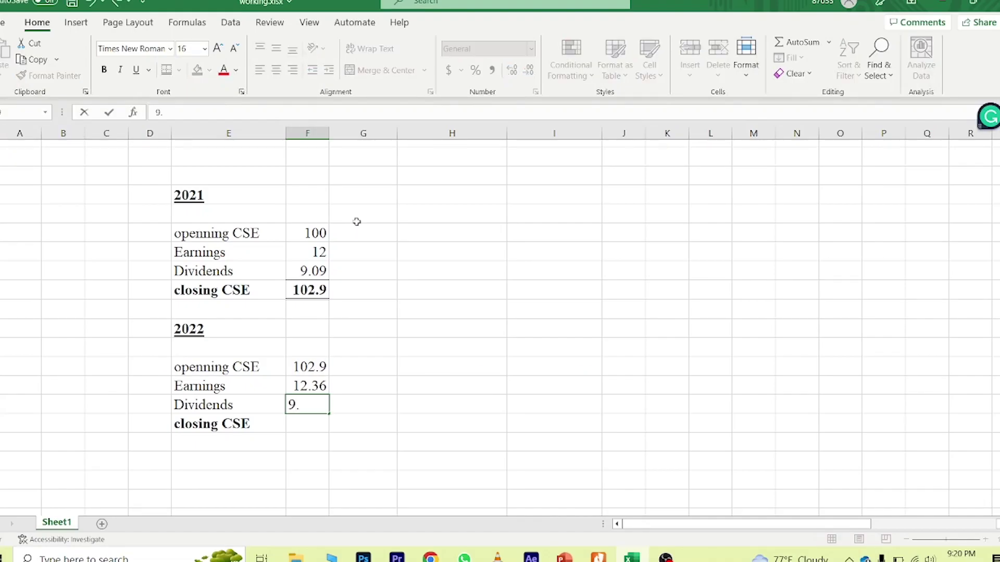
{"action": "key", "text": "Return"}
Calculate the 2022 closing CSE in F80 as opening CSE plus earnings minus dividends, using =F77+F78-F79
{"action": "key", "text": "Up"}
{"action": "key", "text": "Up"}
{"action": "key", "text": "Up"}
{"action": "key", "text": "Up"}
{"action": "key", "text": "Up"}
{"action": "key", "text": "Up"}
{"action": "key", "text": "Up"}
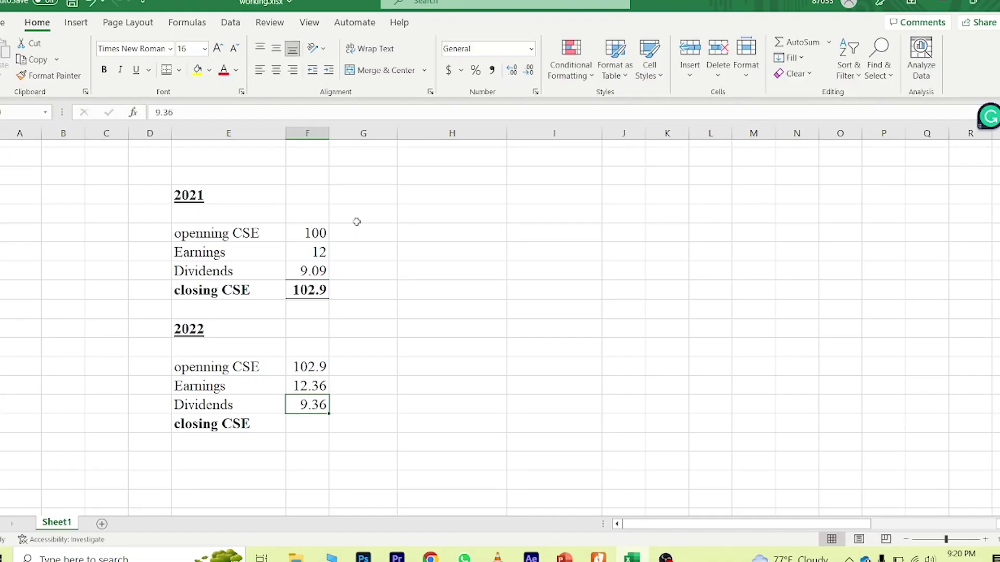
{"action": "key", "text": "Down"}
{"action": "key", "text": "Down"}
{"action": "key", "text": "Down"}
{"action": "key", "text": "Down"}
{"action": "key", "text": "Down"}
{"action": "key", "text": "Down"}
{"action": "key", "text": "Down"}
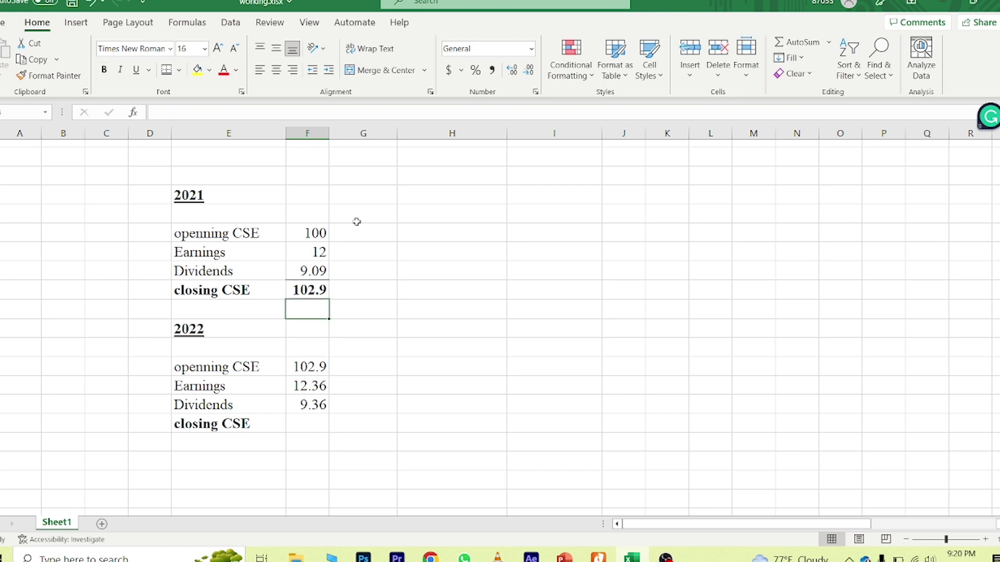
{"action": "type", "text": "="}
{"action": "key", "text": "Up"}
{"action": "key", "text": "Up"}
{"action": "type", "text": "+"}
{"action": "key", "text": "Up"}
{"action": "type", "text": "-"}
{"action": "key", "text": "Up"}
{"action": "key", "text": "Return"}
Add a total border to the 2022 closing CSE value in F80 and make it bold
{"action": "key", "text": "Up"}
{"action": "key", "text": "alt+h"}
{"action": "key", "text": "b"}
{"action": "key", "text": "p"}
{"action": "key", "text": "ctrl+b"}
{"action": "key", "text": "Left"}
{"action": "key", "text": "Left"}
{"action": "key", "text": "Right"}
{"action": "key", "text": "Right"}
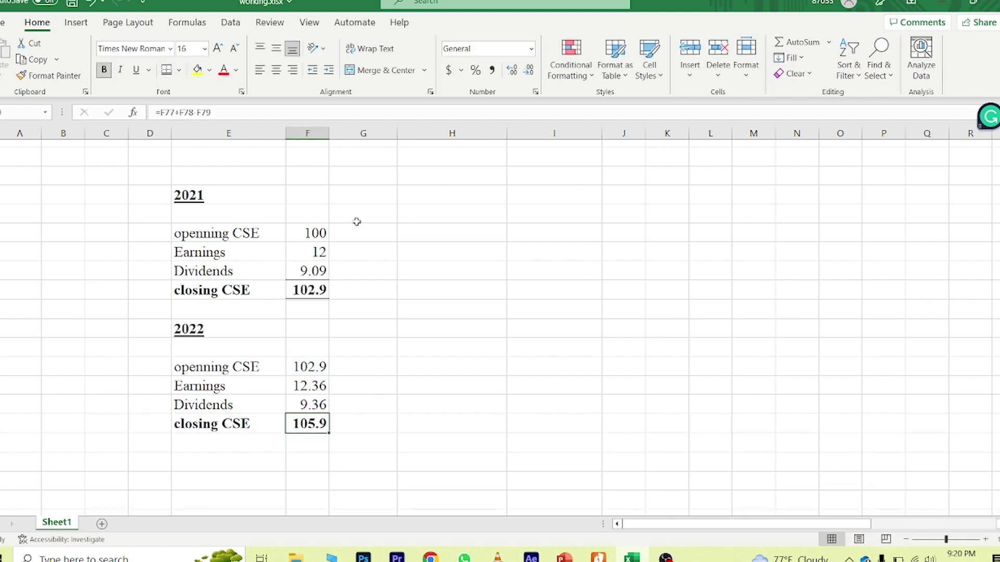
{"action": "key", "text": "Right"}
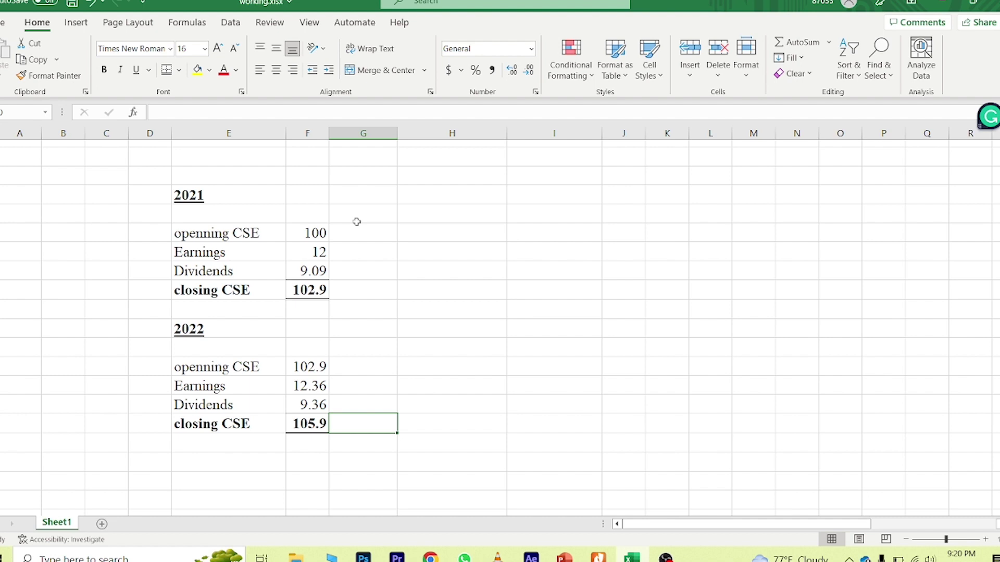
Enter the bold formula heading "RE = Earnings - (Equity *ROCE)" in H68, level with the 2021 heading
{"action": "key", "text": "Up"}
{"action": "key", "text": "Up"}
{"action": "key", "text": "Up"}
{"action": "key", "text": "Up"}
{"action": "key", "text": "Up"}
{"action": "key", "text": "Up"}
{"action": "key", "text": "Up"}
{"action": "key", "text": "Up"}
{"action": "key", "text": "Up"}
{"action": "key", "text": "Up"}
{"action": "key", "text": "Up"}
{"action": "key", "text": "Up"}
{"action": "key", "text": "Right"}
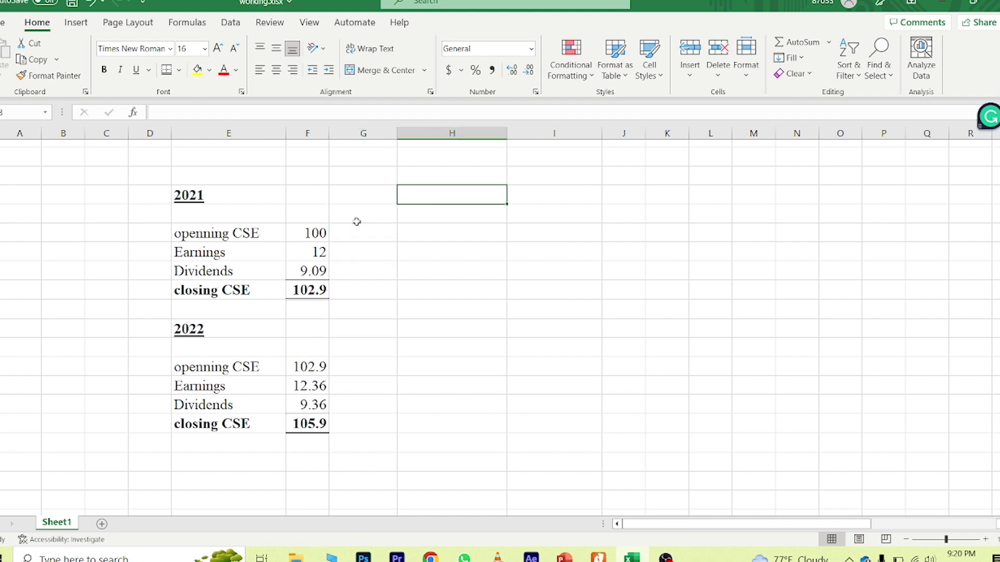
{"action": "type", "text": "RE"}
{"action": "key", "text": "ctrl+b"}
{"action": "type", "text": "= "}
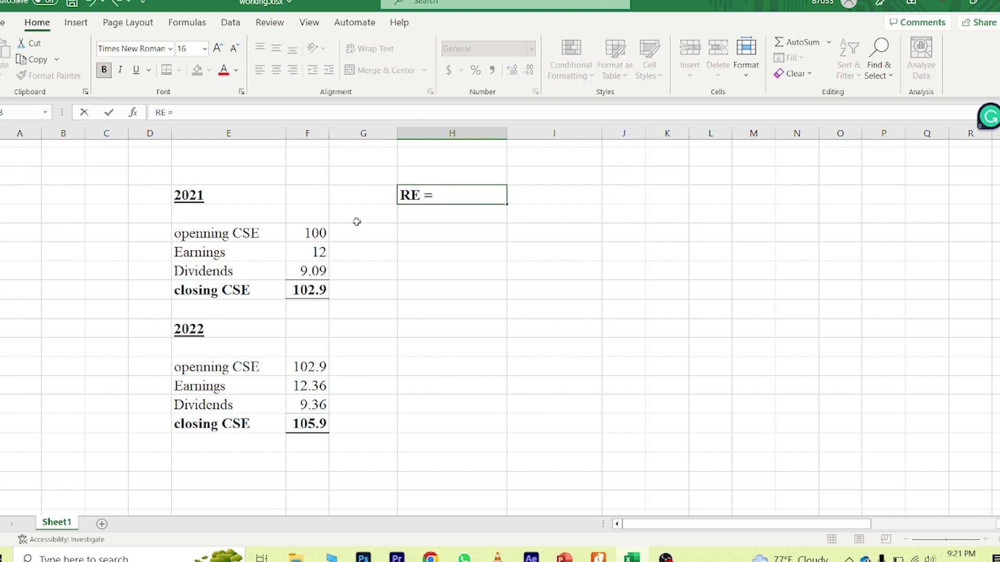
{"action": "type", "text": "Earn ings"}
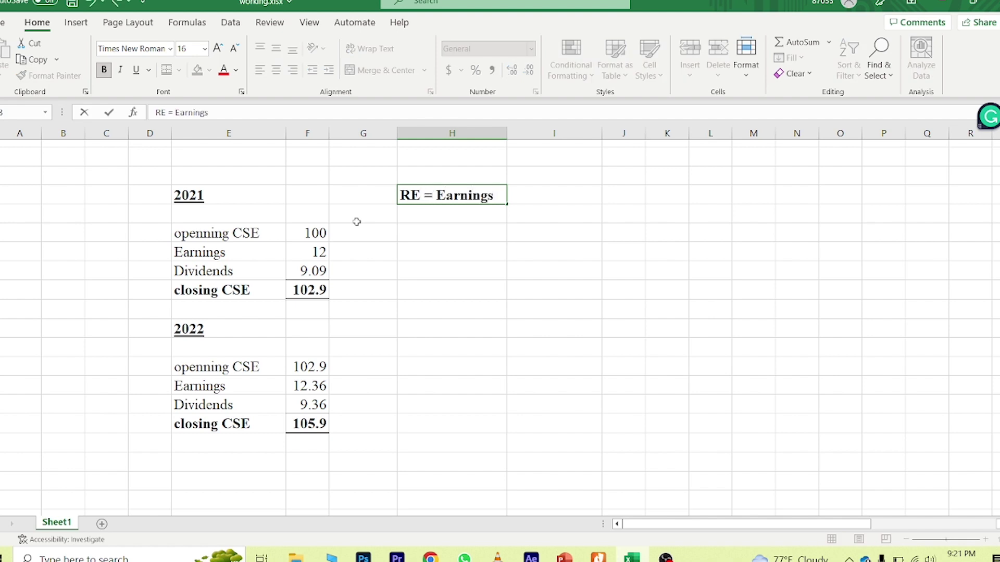
{"action": "type", "text": "- (Equity"}
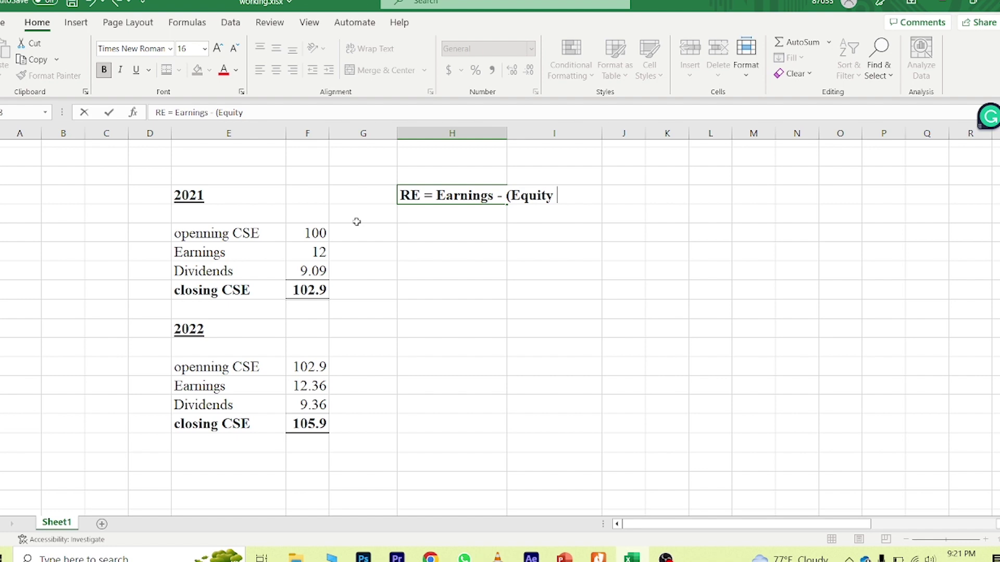
{"action": "type", "text": " *ROCE)"}
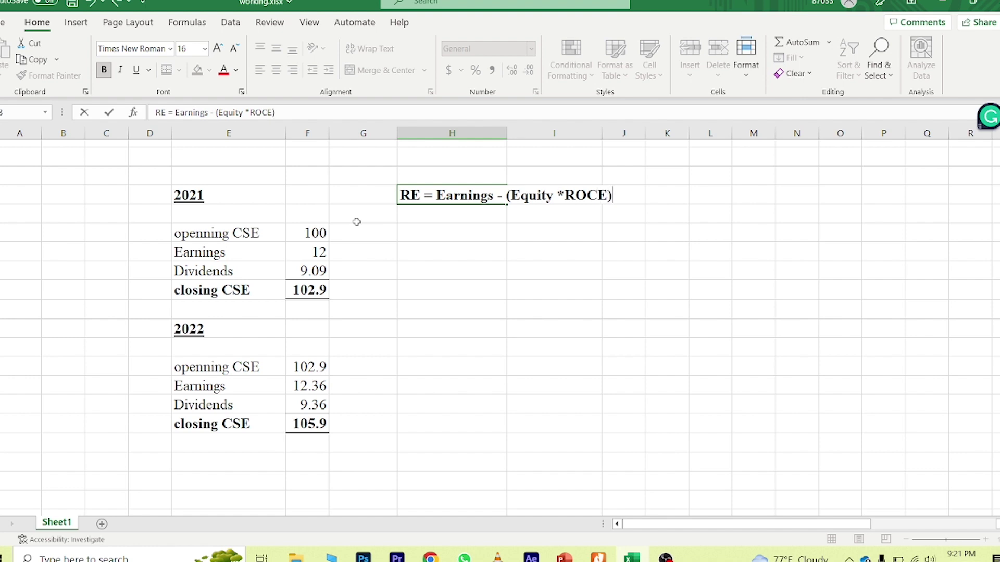
{"action": "key", "text": "Return"}
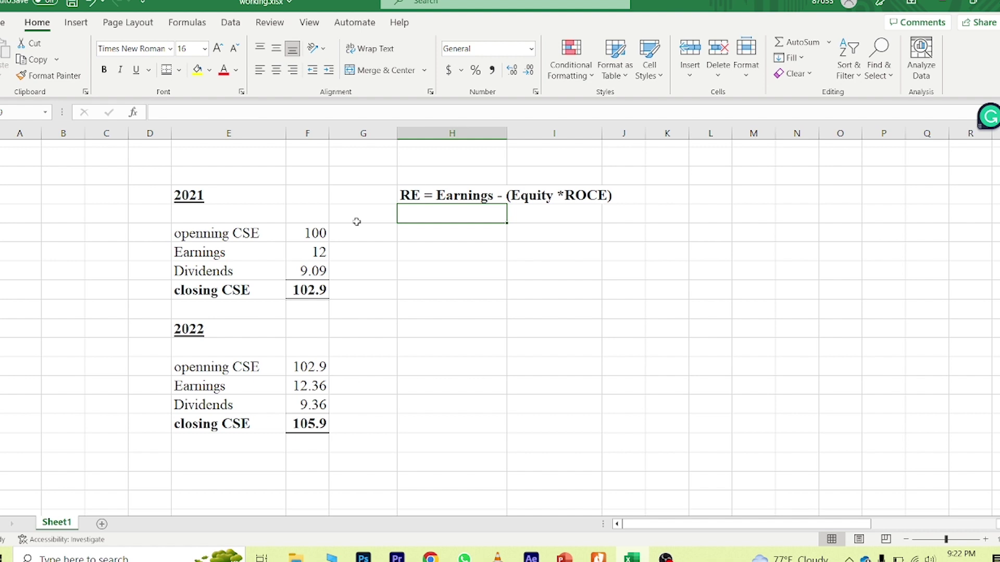
Enter the rate 10% in E67 above the 2021 heading and make it bold
{"action": "key", "text": "Down"}
{"action": "key", "text": "Left"}
{"action": "key", "text": "Left"}
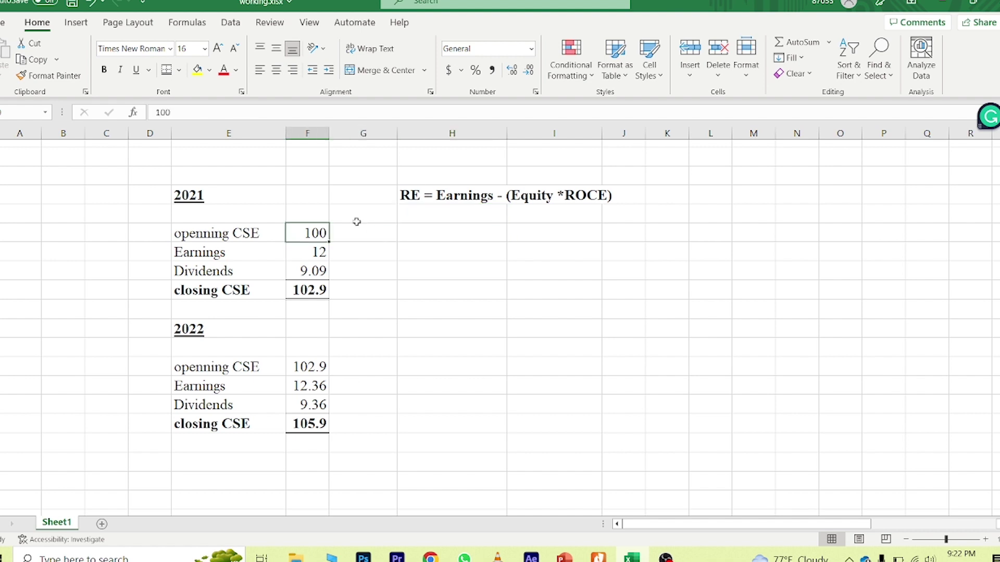
{"action": "key", "text": "Left"}
{"action": "key", "text": "Left"}
{"action": "key", "text": "Up"}
{"action": "key", "text": "Up"}
{"action": "key", "text": "Up"}
{"action": "key", "text": "Right"}
{"action": "type", "text": "10%"}
{"action": "key", "text": "Return"}
{"action": "key", "text": "Up"}
{"action": "key", "text": "ctrl+b"}
{"action": "key", "text": "Down"}
{"action": "key", "text": "Down"}
{"action": "key", "text": "Down"}
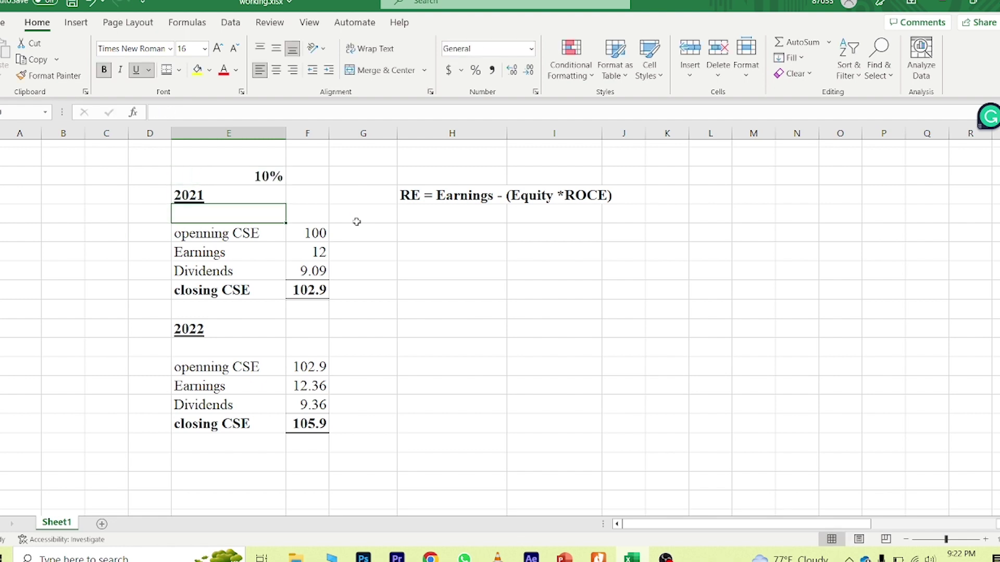
Label H70 as Earnings and link I70 to the 2021 earnings in F71
{"action": "key", "text": "Right"}
{"action": "key", "text": "Right"}
{"action": "key", "text": "Right"}
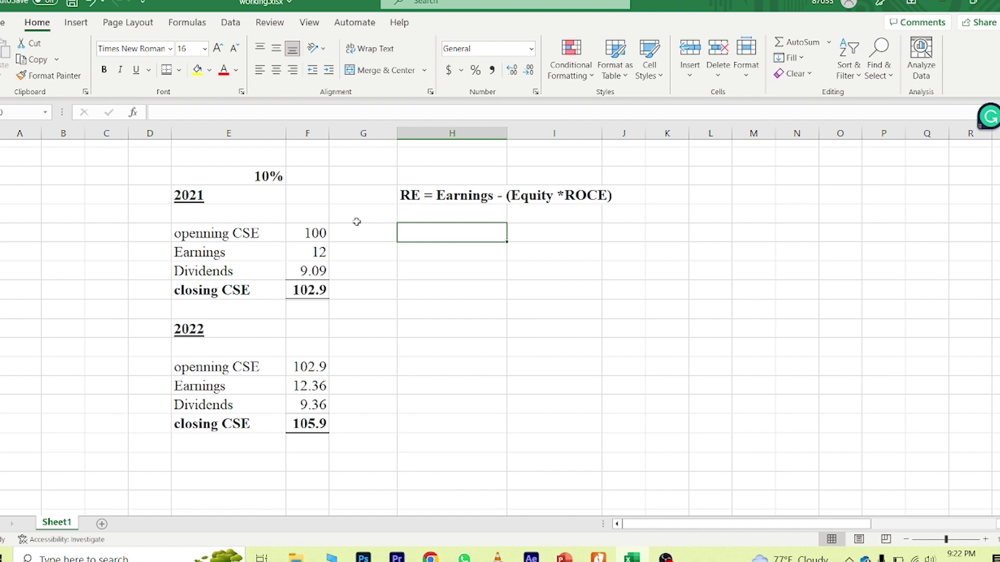
{"action": "type", "text": "="}
{"action": "key", "text": "Escape"}
{"action": "type", "text": "Earnings"}
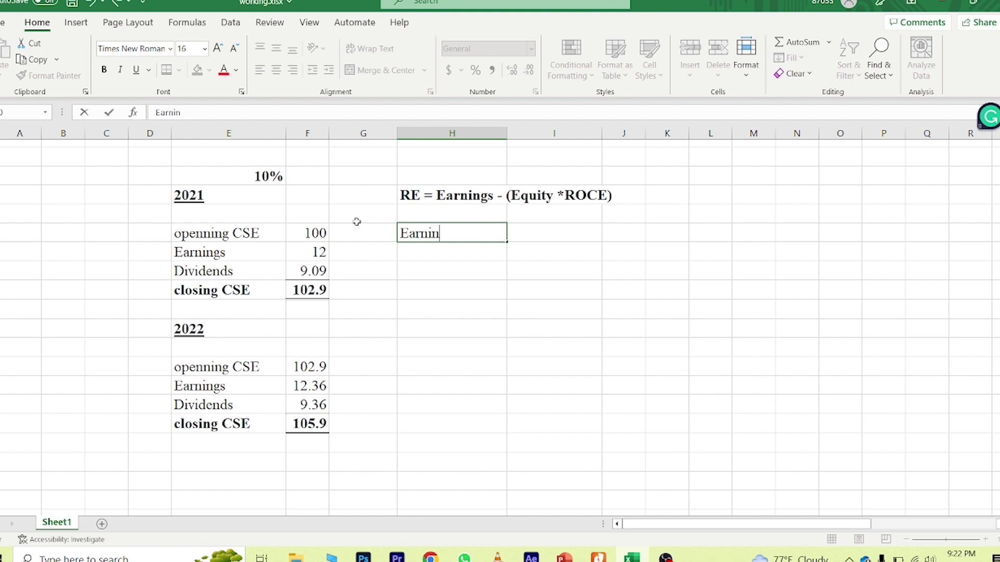
{"action": "key", "text": "Tab"}
{"action": "type", "text": "="}
{"action": "key", "text": "Left"}
{"action": "key", "text": "Left"}
{"action": "key", "text": "Left"}
{"action": "key", "text": "Down"}
{"action": "key", "text": "Return"}
{"action": "key", "text": "Up"}
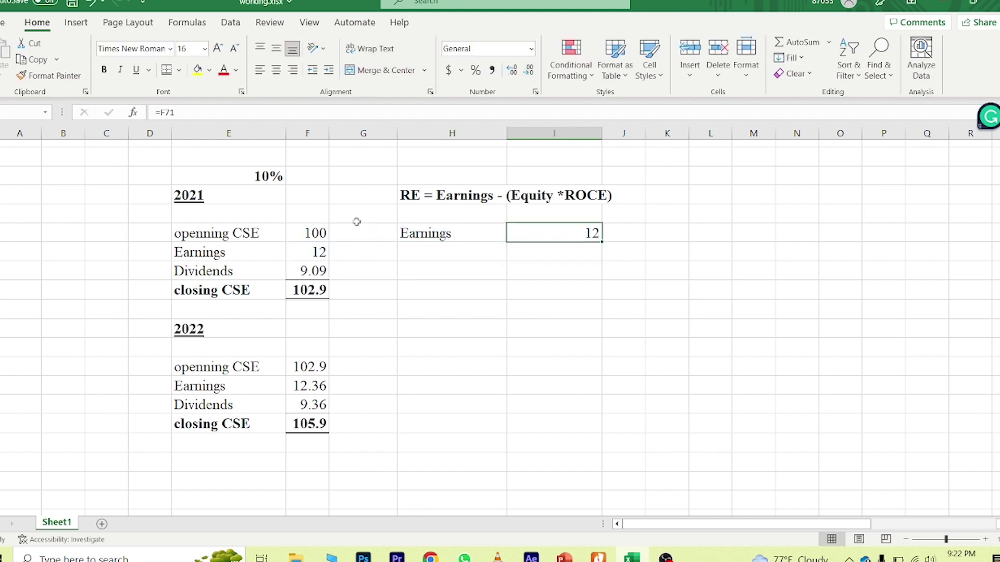
Review the 2021 opening CSE and earnings entries in rows 70 and 71
{"action": "key", "text": "Right"}
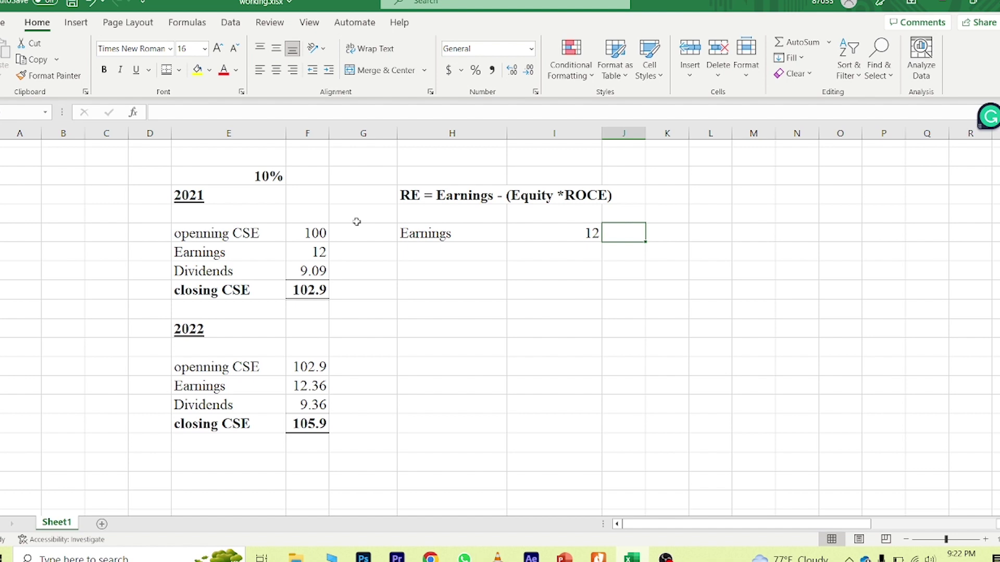
{"action": "key", "text": "Left"}
{"action": "key", "text": "Left"}
{"action": "key", "text": "Left"}
{"action": "key", "text": "Left"}
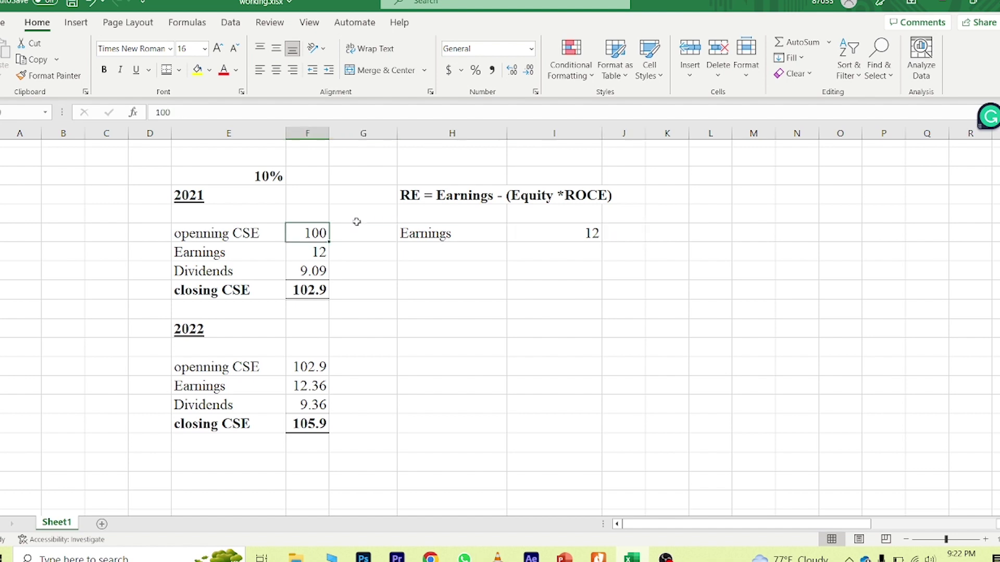
{"action": "key", "text": "Down"}
{"action": "key", "text": "Left"}
{"action": "key", "text": "Right"}
{"action": "key", "text": "Up"}
{"action": "key", "text": "Left"}
{"action": "key", "text": "Right"}
{"action": "key", "text": "Down"}
{"action": "key", "text": "Left"}
Enter the label "cost of funds" in H71 below Earnings
{"action": "key", "text": "Right"}
{"action": "key", "text": "Right"}
{"action": "key", "text": "Right"}
{"action": "key", "text": "Right"}
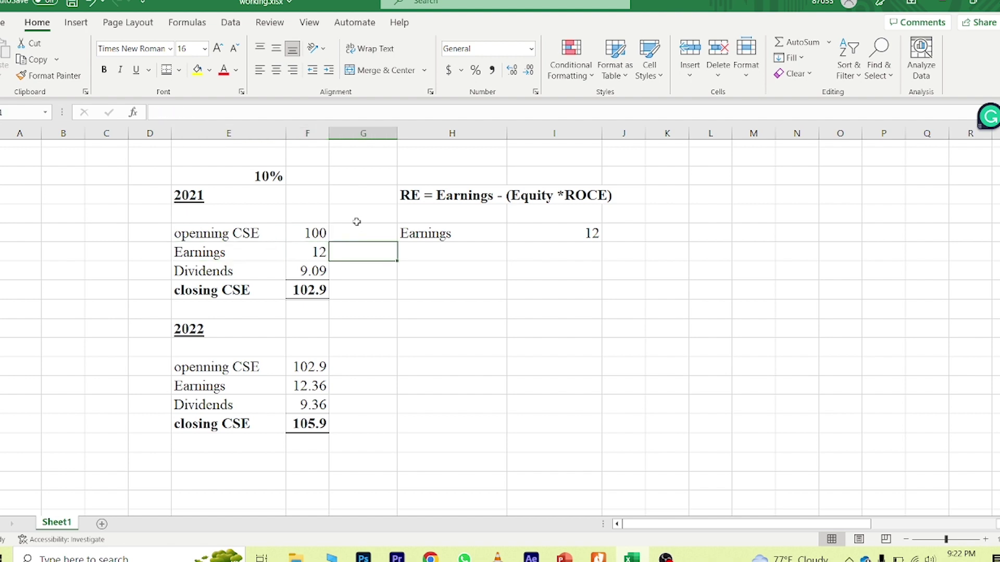
{"action": "key", "text": "Left"}
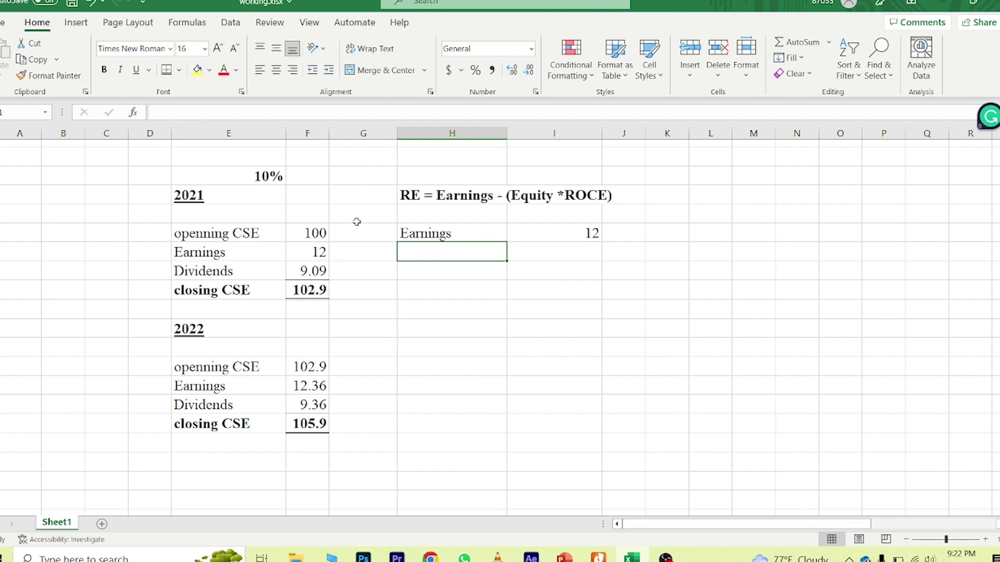
{"action": "type", "text": "cost ope"}
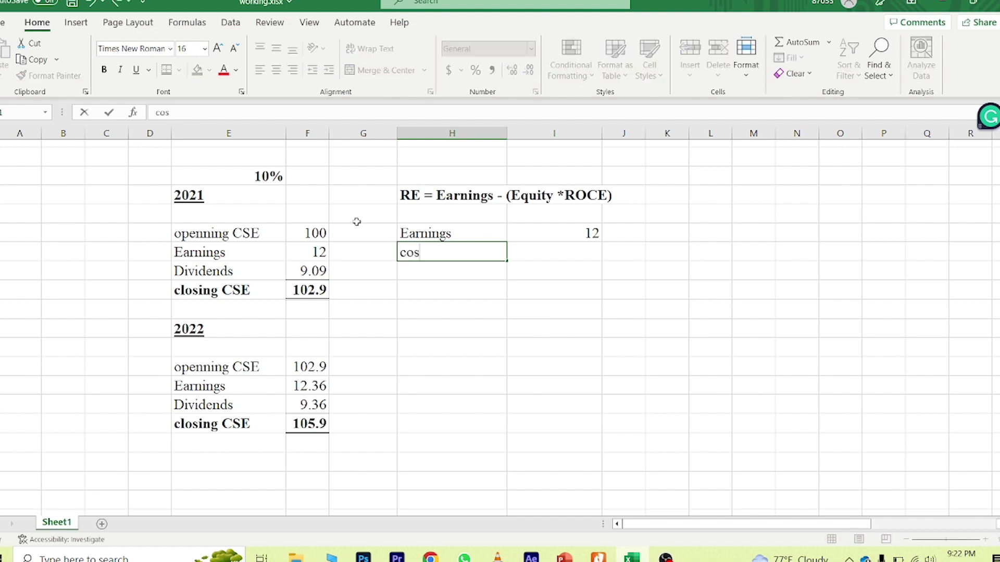
{"action": "key", "text": "BackSpace"}
{"action": "key", "text": "BackSpace"}
{"action": "type", "text": "f funds"}
{"action": "key", "text": "Return"}
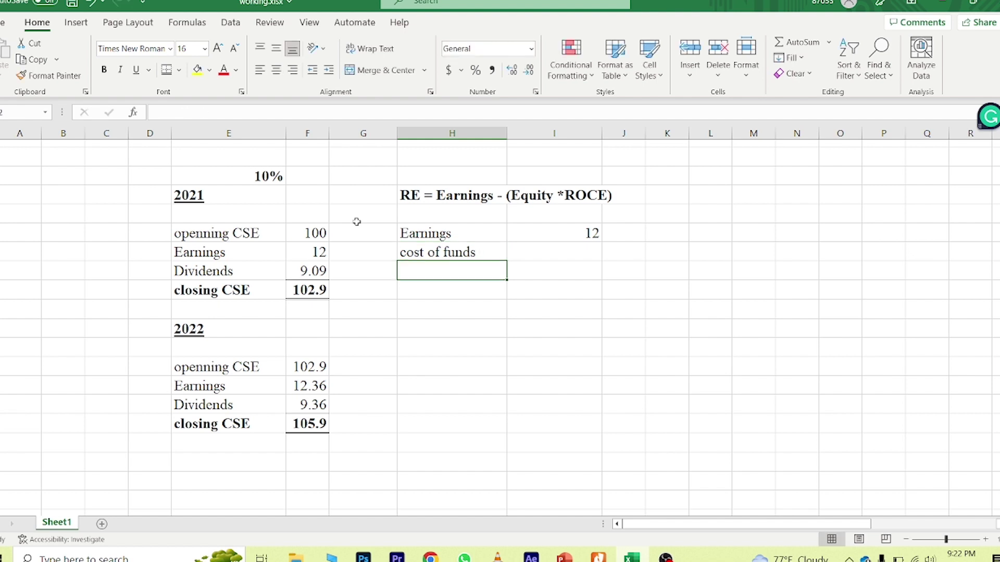
Calculate the 2021 cost of funds in I71 by multiplying the opening CSE in F70 by the 10% rate in E67
{"action": "key", "text": "Right"}
{"action": "key", "text": "Up"}
{"action": "type", "text": "="}
{"action": "key", "text": "Left"}
{"action": "key", "text": "Left"}
{"action": "key", "text": "Left"}
{"action": "key", "text": "Left"}
{"action": "key", "text": "Up"}
{"action": "key", "text": "Right"}
{"action": "type", "text": "*"}
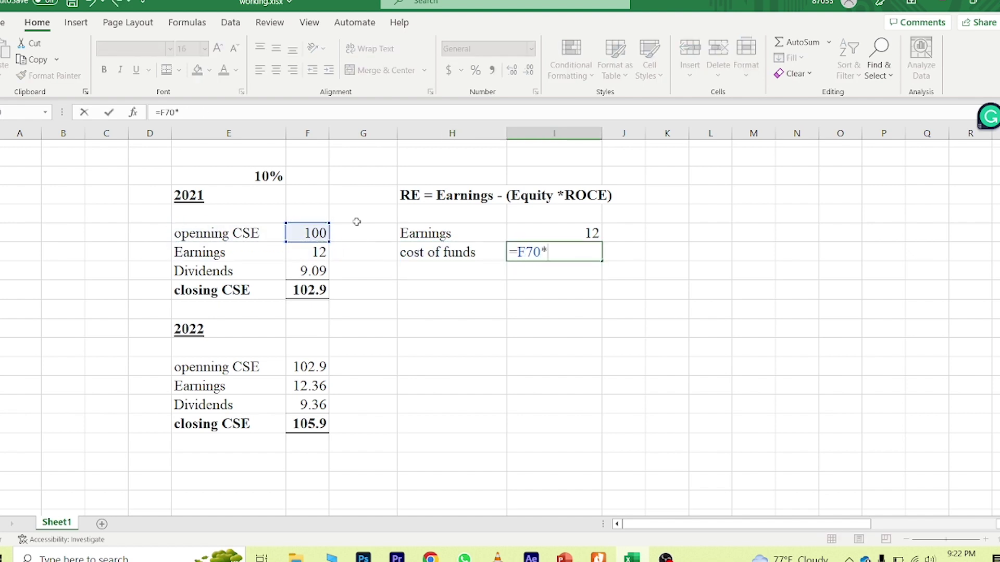
{"action": "key", "text": "Left"}
{"action": "key", "text": "Left"}
{"action": "key", "text": "Left"}
{"action": "key", "text": "Up"}
{"action": "key", "text": "Up"}
{"action": "key", "text": "Up"}
{"action": "key", "text": "Up"}
{"action": "key", "text": "Left"}
{"action": "key", "text": "Return"}
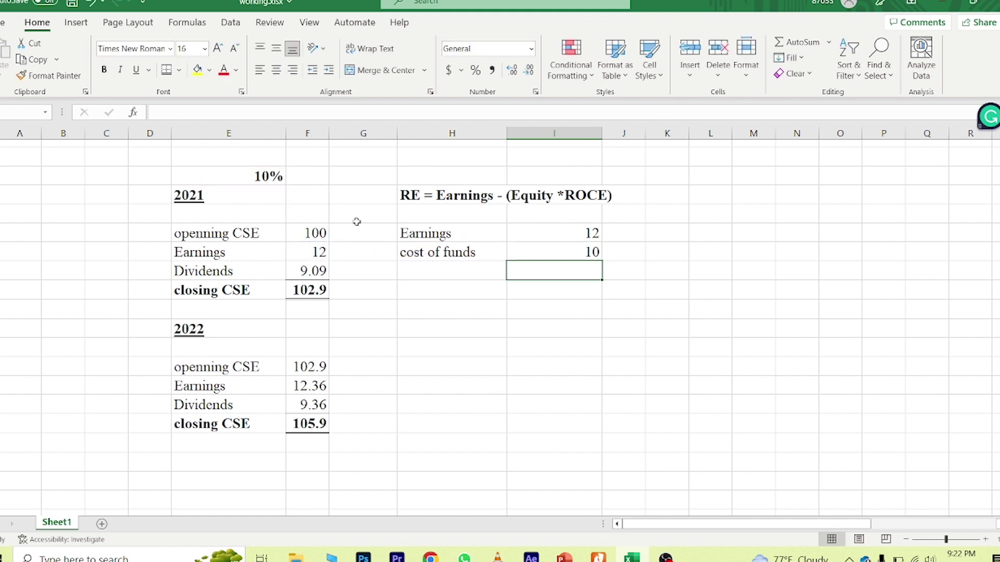
Label H72 as RE and calculate it in I72 as earnings minus cost of funds, using =I70-I71
{"action": "key", "text": "Left"}
{"action": "type", "text": "RE"}
{"action": "key", "text": "Return"}
{"action": "key", "text": "Up"}
{"action": "key", "text": "Right"}
{"action": "type", "text": "="}
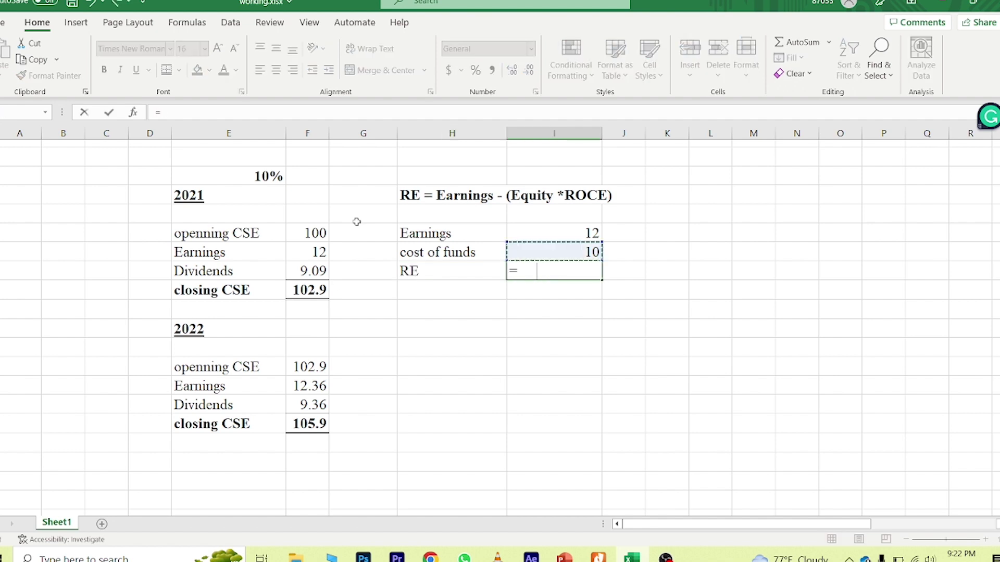
{"action": "key", "text": "Up"}
{"action": "key", "text": "Up"}
{"action": "type", "text": "-"}
{"action": "key", "text": "Up"}
{"action": "key", "text": "Return"}
Add a total border to the RE value in I72 and make both the RE label and value bold
{"action": "key", "text": "Up"}
{"action": "key", "text": "alt"}
{"action": "key", "text": "h"}
{"action": "key", "text": "b"}
{"action": "key", "text": "o"}
{"action": "key", "text": "Left"}
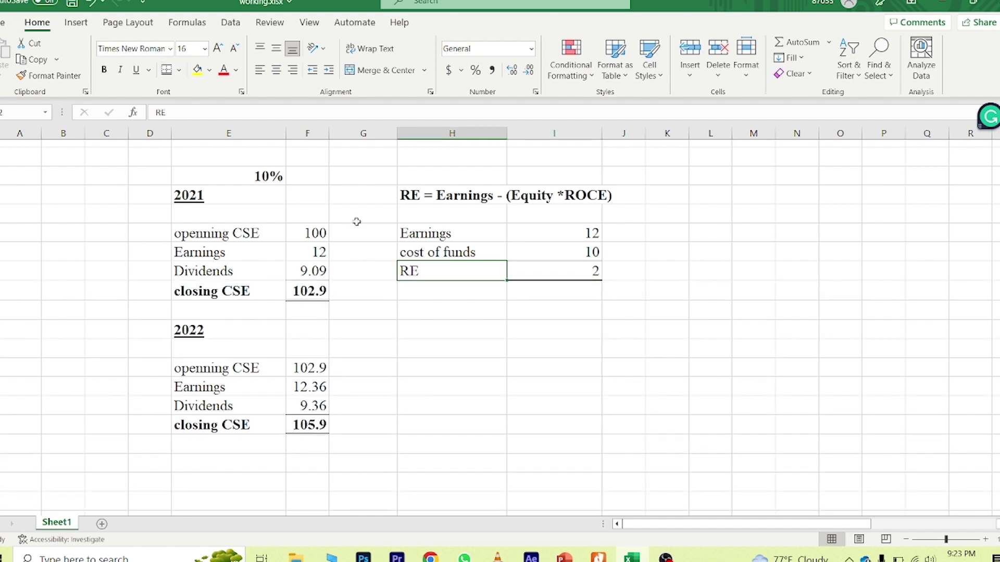
{"action": "key", "text": "ctrl+b"}
{"action": "key", "text": "Right"}
{"action": "key", "text": "ctrl+b"}
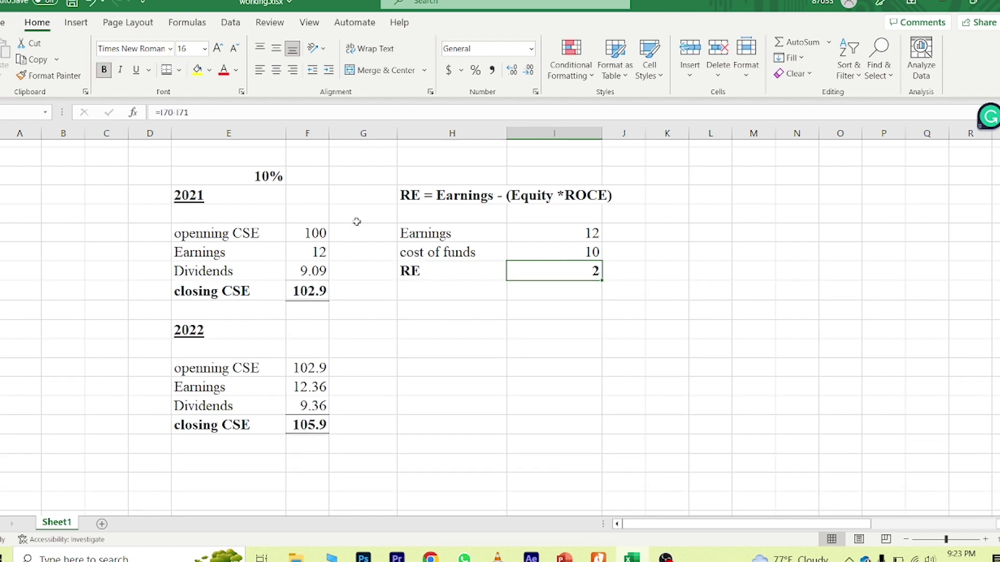
Copy the labels Earnings, cost of funds and RE from H70:H72 into H77:H79 beside the 2022 schedule
{"action": "key", "text": "Left"}
{"action": "key", "text": "Up"}
{"action": "key", "text": "Up"}
{"action": "key", "text": "shift+Right"}
{"action": "key", "text": "shift+Right"}
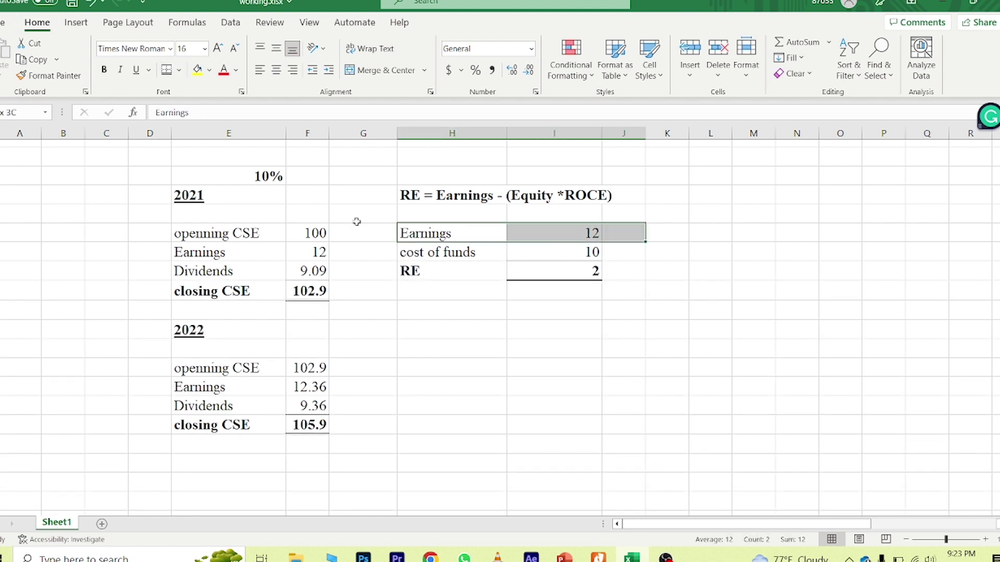
{"action": "key", "text": "shift+Left"}
{"action": "key", "text": "shift+Down"}
{"action": "key", "text": "shift+Down"}
{"action": "key", "text": "shift+Left"}
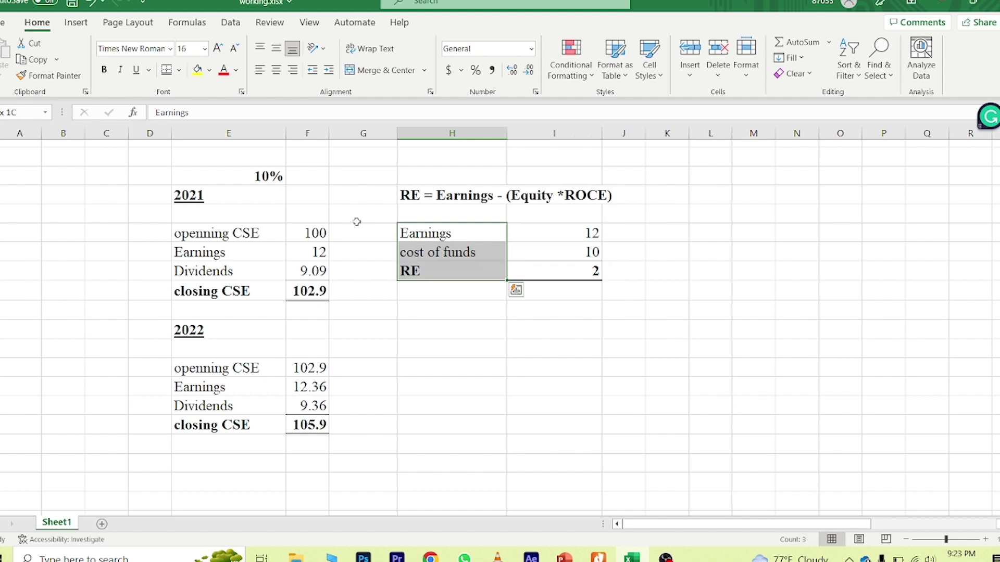
{"action": "key", "text": "ctrl+c"}
{"action": "key", "text": "Down"}
{"action": "key", "text": "Down"}
{"action": "key", "text": "Down"}
{"action": "key", "text": "Down"}
{"action": "key", "text": "Down"}
{"action": "key", "text": "Down"}
{"action": "key", "text": "ctrl+v"}
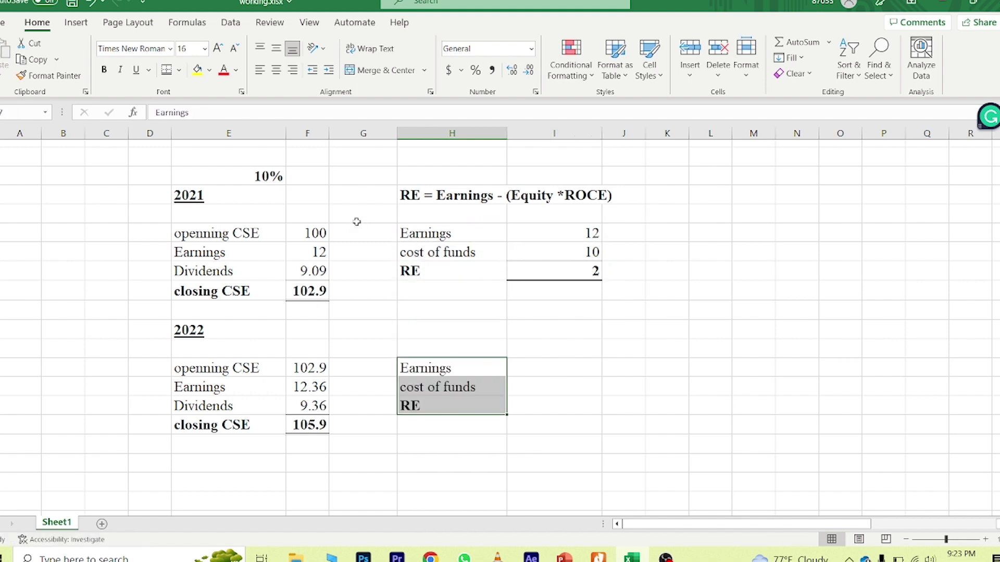
Bring the 2022 earnings into I77 with a reference to F78
{"action": "key", "text": "Right"}
{"action": "type", "text": "="}
{"action": "key", "text": "Left"}
{"action": "key", "text": "Left"}
{"action": "key", "text": "Left"}
{"action": "key", "text": "Down"}
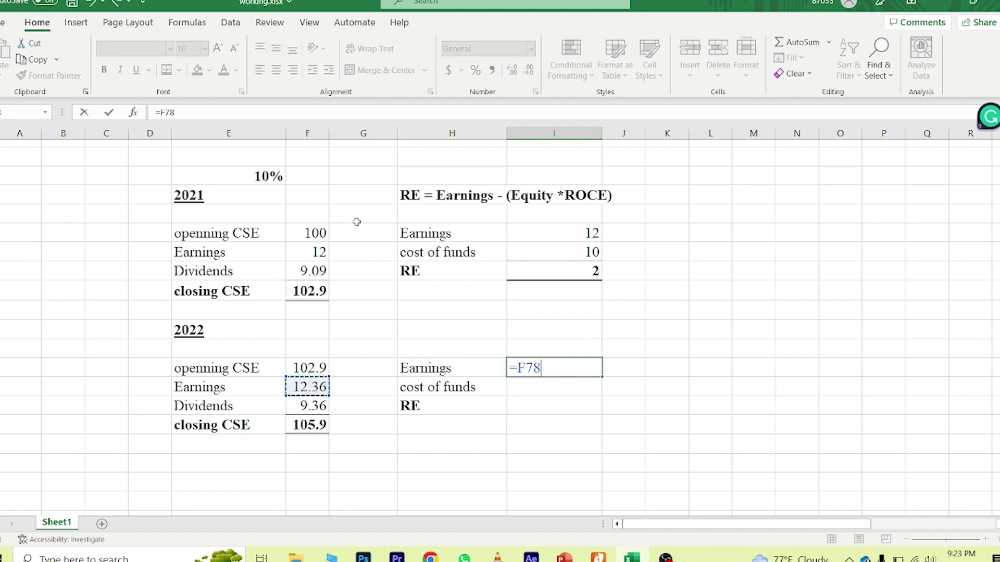
{"action": "key", "text": "Return"}
{"action": "key", "text": "Up"}
{"action": "key", "text": "Right"}
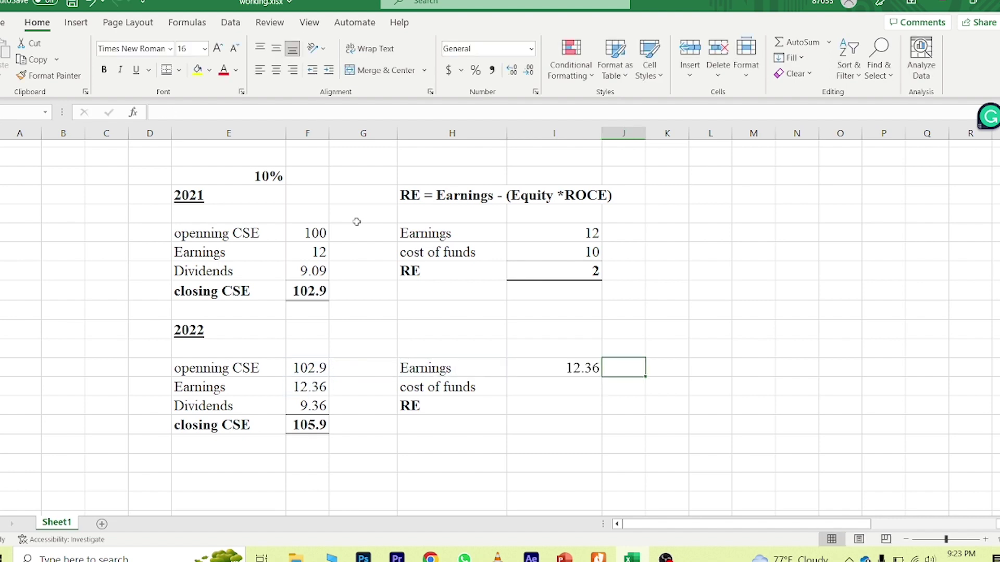
Calculate 2022 earnings as a ratio of opening CSE in K77, using =F78/F77
{"action": "key", "text": "Right"}
{"action": "type", "text": "="}
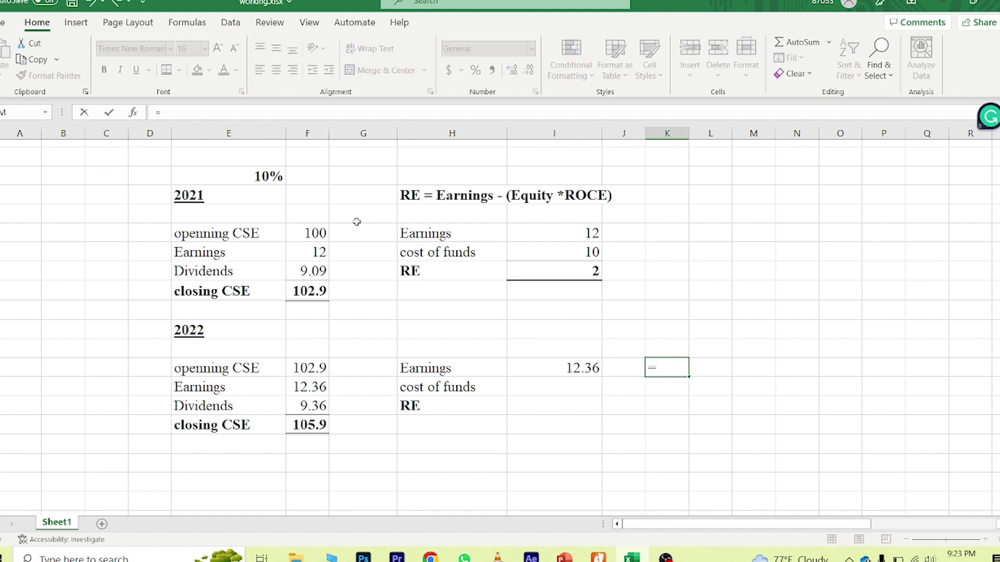
{"action": "key", "text": "Left"}
{"action": "key", "text": "Left"}
{"action": "key", "text": "Left"}
{"action": "key", "text": "Left"}
{"action": "key", "text": "Left"}
{"action": "key", "text": "Left"}
{"action": "key", "text": "Down"}
{"action": "key", "text": "Right"}
{"action": "type", "text": "/"}
{"action": "key", "text": "Left"}
{"action": "key", "text": "Left"}
{"action": "key", "text": "Left"}
{"action": "key", "text": "Left"}
{"action": "key", "text": "Left"}
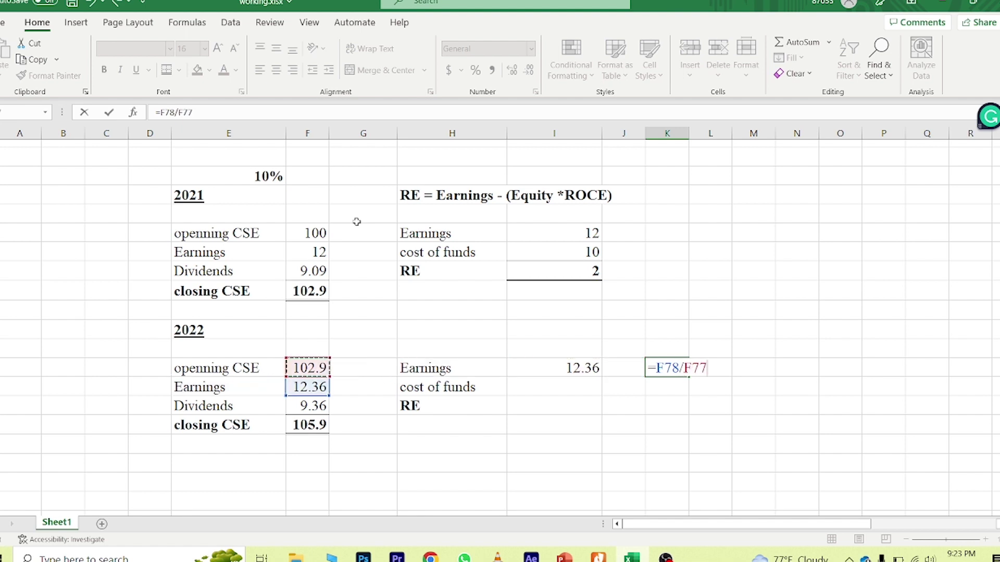
{"action": "key", "text": "Return"}
{"action": "key", "text": "Up"}
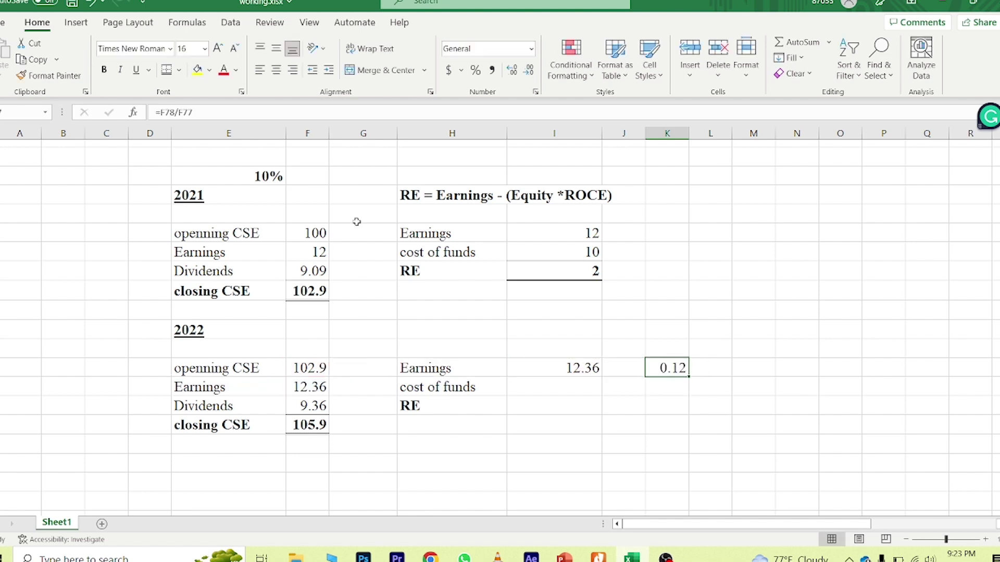
Format the ratio in K77 as a percentage and clear the cell
{"action": "key", "text": "alt"}
{"action": "type", "text": "[p"}
{"action": "key", "text": "ctrl+shift+5"}
{"action": "key", "text": "Delete"}
Calculate the 2022 cost of funds in I78 by multiplying opening CSE by the 10% rate, using =F77*E67
{"action": "key", "text": "Left"}
{"action": "key", "text": "Left"}
{"action": "key", "text": "Left"}
{"action": "key", "text": "Down"}
{"action": "key", "text": "Right"}
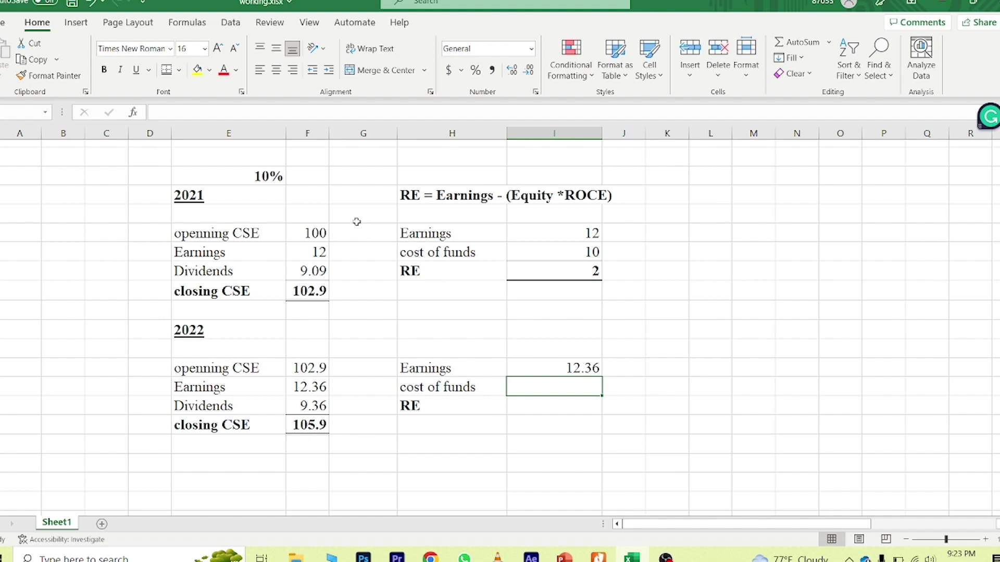
{"action": "type", "text": "="}
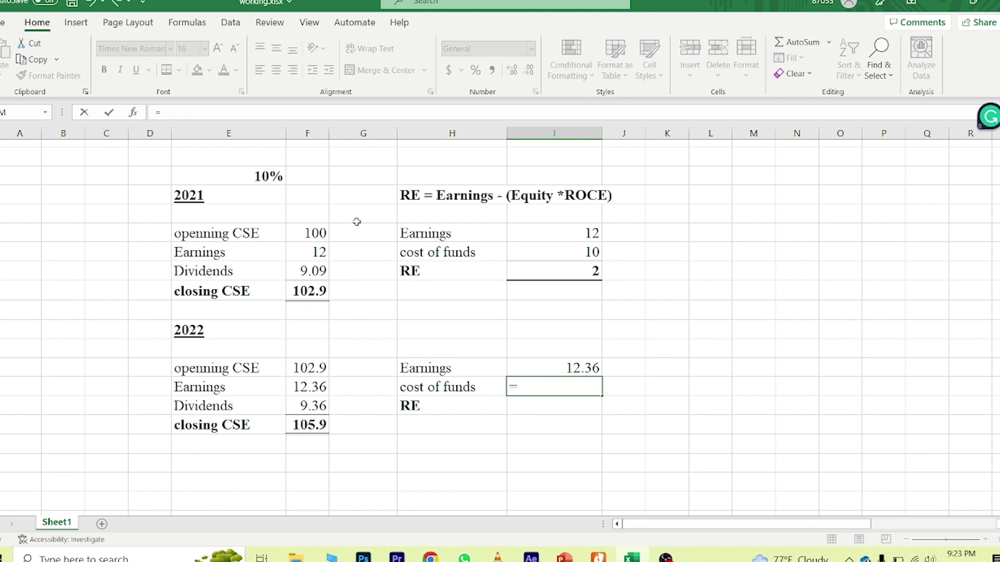
{"action": "key", "text": "Left"}
{"action": "key", "text": "Left"}
{"action": "key", "text": "Left"}
{"action": "key", "text": "Up"}
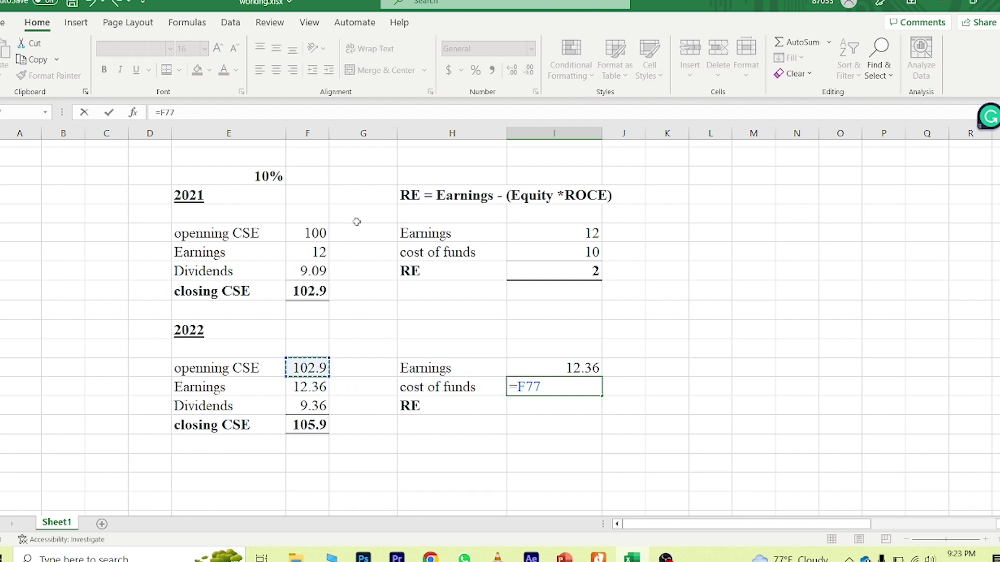
{"action": "type", "text": "*"}
{"action": "left_click", "coordinate": [263, 168]}
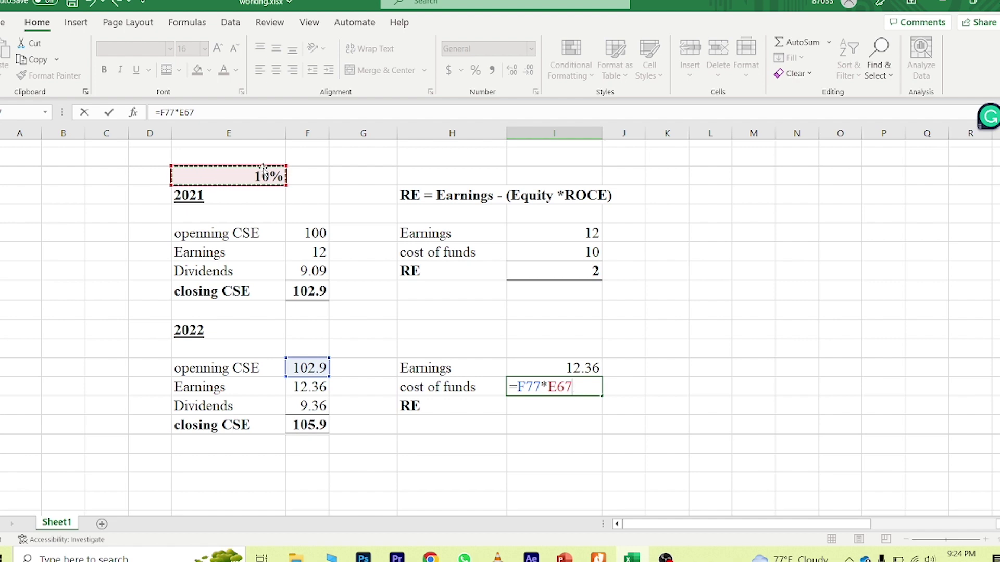
{"action": "key", "text": "Return"}
{"action": "key", "text": "Up"}
Calculate the 2022 RE in I79 as earnings in I77 minus cost of funds in I78
{"action": "key", "text": "Down"}
{"action": "type", "text": "="}
{"action": "key", "text": "Up"}
{"action": "key", "text": "Up"}
{"action": "type", "text": "-"}
{"action": "key", "text": "Up"}
{"action": "key", "text": "Return"}
Add a total border to the 2022 RE value in I79 and make it bold
{"action": "key", "text": "Up"}
{"action": "key", "text": "alt+h"}
{"action": "key", "text": "b"}
{"action": "key", "text": "o"}
{"action": "key", "text": "Left"}
{"action": "key", "text": "Right"}
{"action": "key", "text": "ctrl+b"}
{"action": "key", "text": "Left"}
{"action": "key", "text": "Right"}
{"action": "key", "text": "Right"}
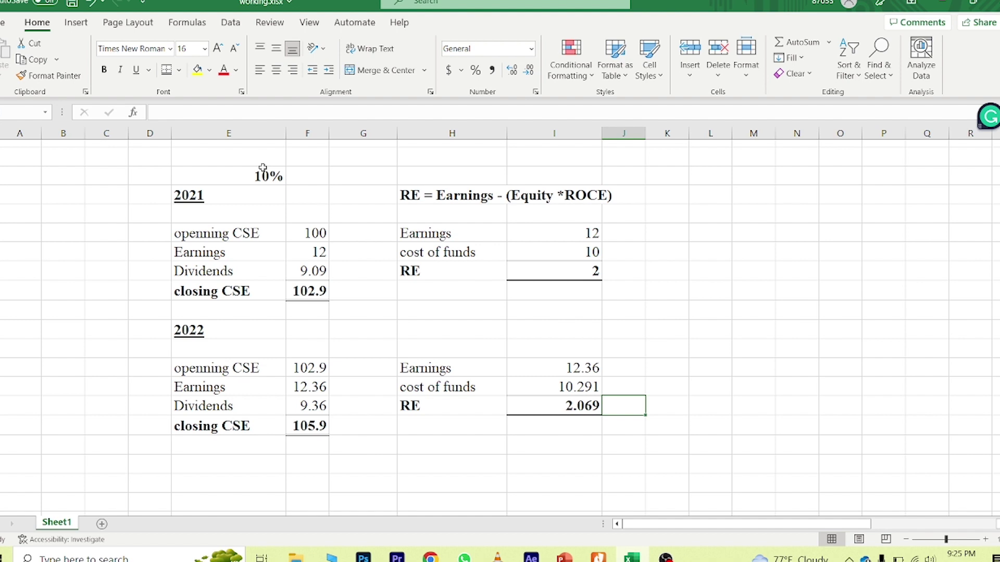
Compare the 2021 and 2022 residual earnings calculations
{"action": "key", "text": "Up"}
{"action": "key", "text": "Up"}
{"action": "key", "text": "Up"}
{"action": "key", "text": "Up"}
{"action": "key", "text": "Up"}
{"action": "key", "text": "Up"}
{"action": "key", "text": "Up"}
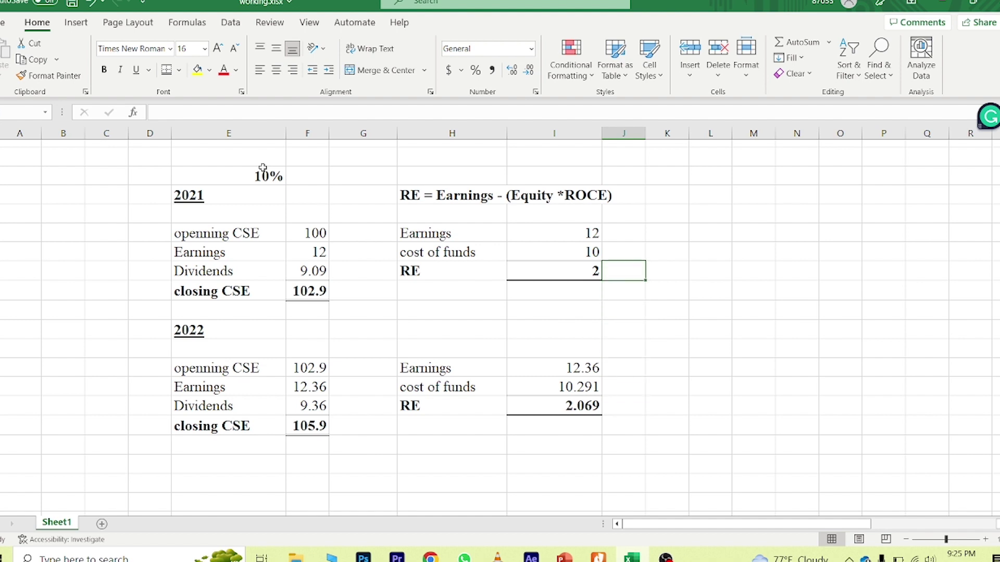
{"action": "key", "text": "Left"}
{"action": "key", "text": "Down"}
{"action": "key", "text": "Down"}
{"action": "key", "text": "Down"}
{"action": "key", "text": "Down"}
{"action": "key", "text": "Down"}
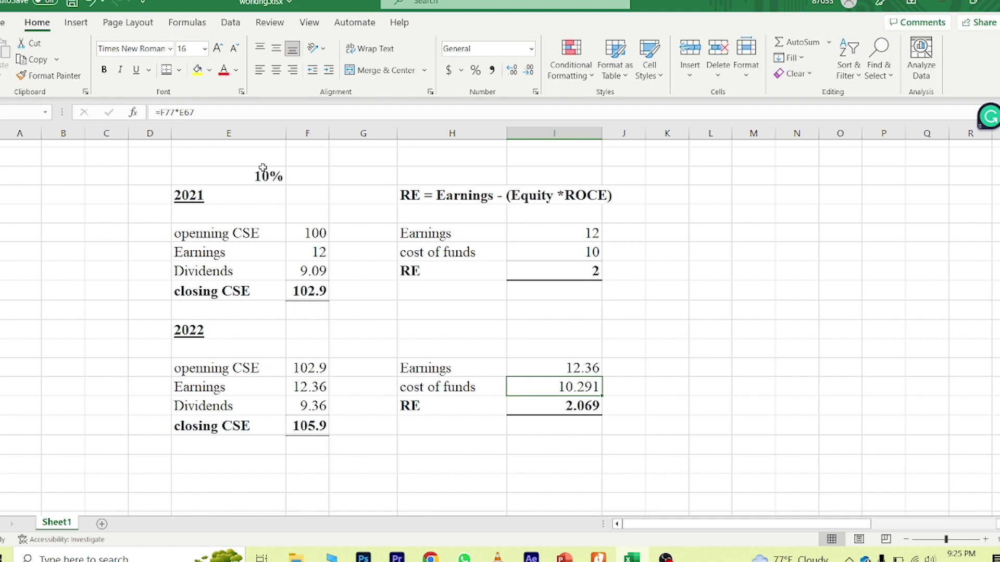
{"action": "key", "text": "Right"}
{"action": "key", "text": "Up"}
{"action": "key", "text": "Up"}
{"action": "key", "text": "Up"}
{"action": "key", "text": "Up"}
{"action": "key", "text": "Up"}
{"action": "key", "text": "Up"}
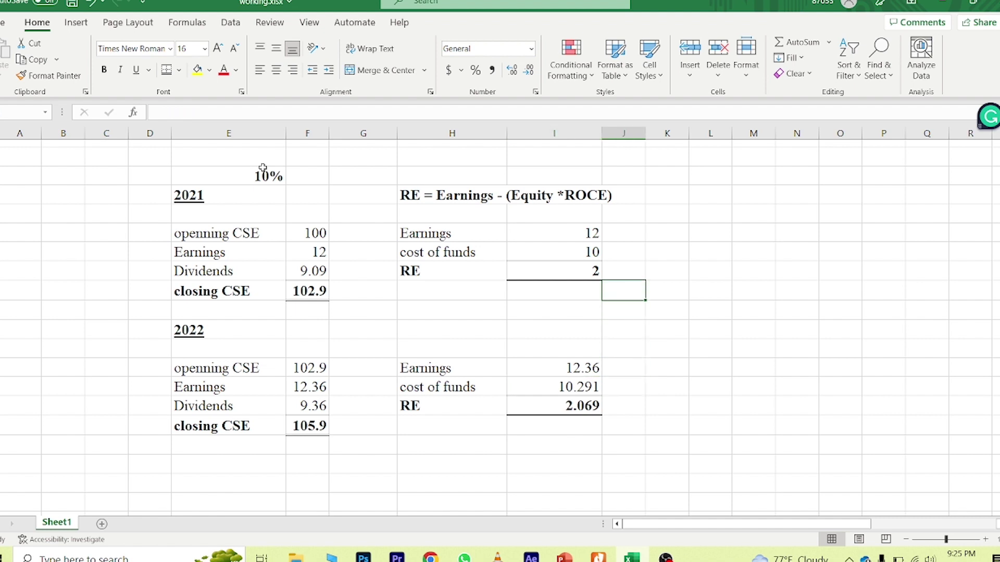
{"action": "key", "text": "Down"}
{"action": "key", "text": "Down"}
{"action": "key", "text": "Down"}
{"action": "key", "text": "Down"}
{"action": "key", "text": "Down"}
{"action": "key", "text": "Down"}
{"action": "key", "text": "Down"}
Enter the label AEG in K74 in bold and an equals sign in L74 beside it
{"action": "key", "text": "Right"}
{"action": "key", "text": "Up"}
{"action": "key", "text": "Up"}
{"action": "key", "text": "Up"}
{"action": "key", "text": "Up"}
{"action": "key", "text": "Up"}
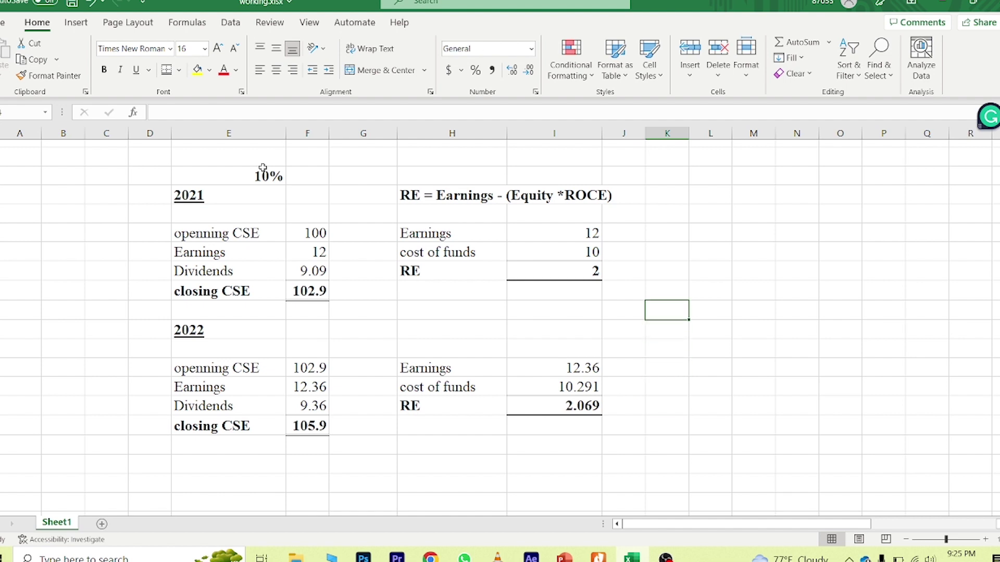
{"action": "type", "text": "AEG"}
{"action": "key", "text": "Return"}
{"action": "key", "text": "Up"}
{"action": "key", "text": "ctrl+b"}
{"action": "key", "text": "Right"}
{"action": "type", "text": "="}
{"action": "key", "text": "Return"}
Calculate AEG in M74 as the 2022 RE minus the 2021 RE, using =I79-I72, and make it bold
{"action": "key", "text": "Up"}
{"action": "key", "text": "Right"}
{"action": "type", "text": "="}
{"action": "key", "text": "Left"}
{"action": "key", "text": "Left"}
{"action": "key", "text": "Left"}
{"action": "key", "text": "Left"}
{"action": "key", "text": "Down"}
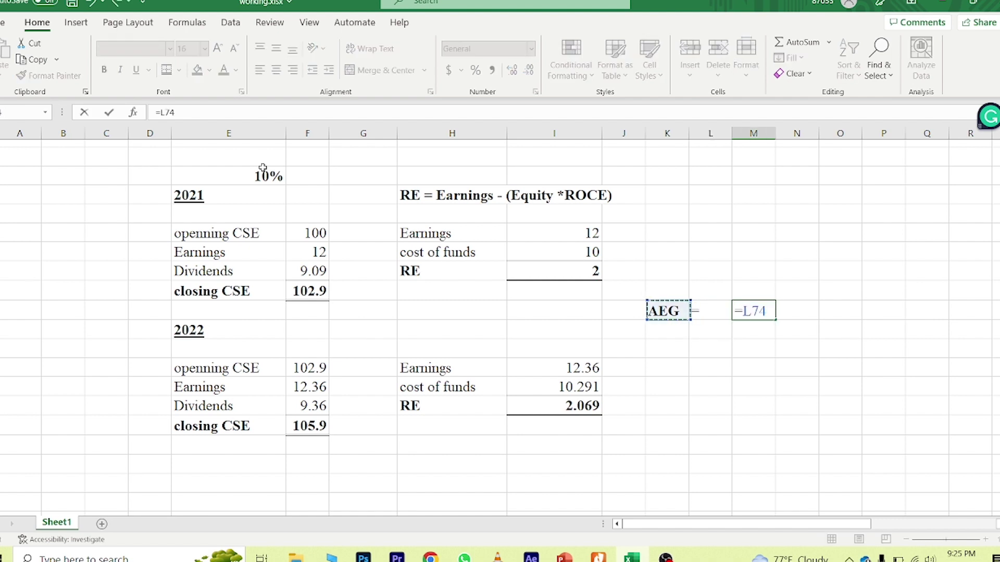
{"action": "key", "text": "Down"}
{"action": "key", "text": "Down"}
{"action": "key", "text": "Down"}
{"action": "key", "text": "Down"}
{"action": "key", "text": "Down"}
{"action": "type", "text": "-"}
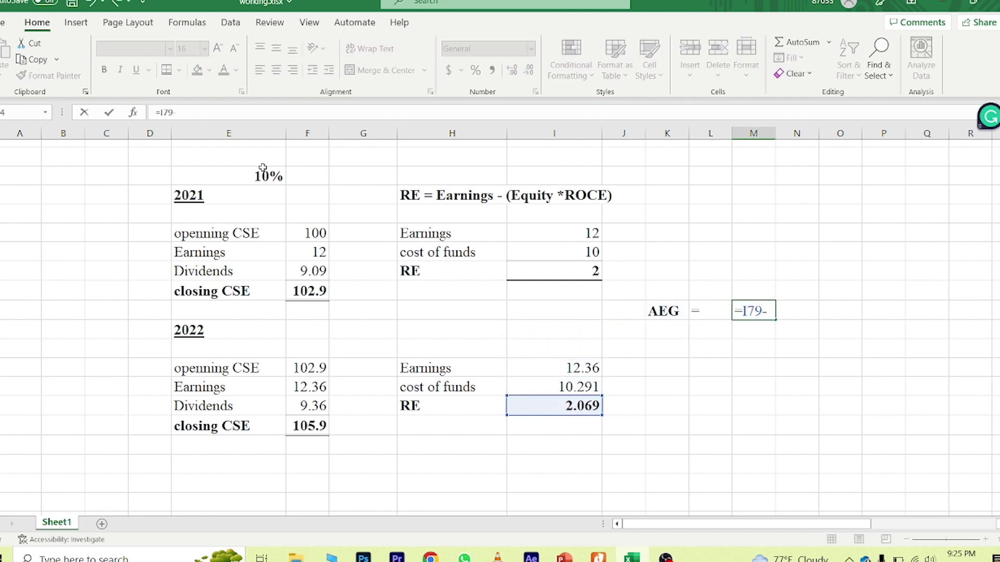
{"action": "key", "text": "Left"}
{"action": "key", "text": "Left"}
{"action": "key", "text": "Left"}
{"action": "key", "text": "Left"}
{"action": "key", "text": "Up"}
{"action": "key", "text": "Up"}
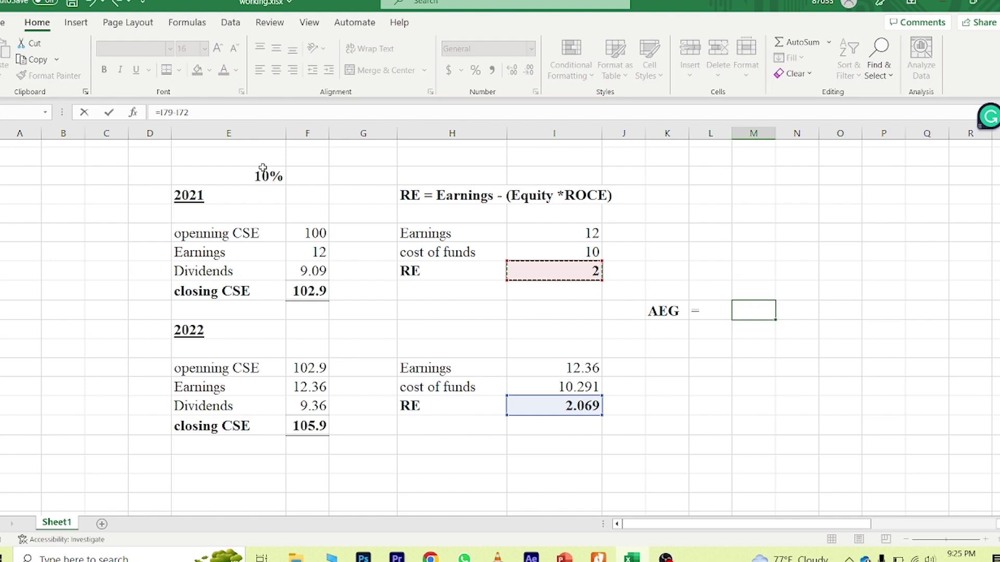
{"action": "key", "text": "Return"}
{"action": "key", "text": "ctrl+b"}
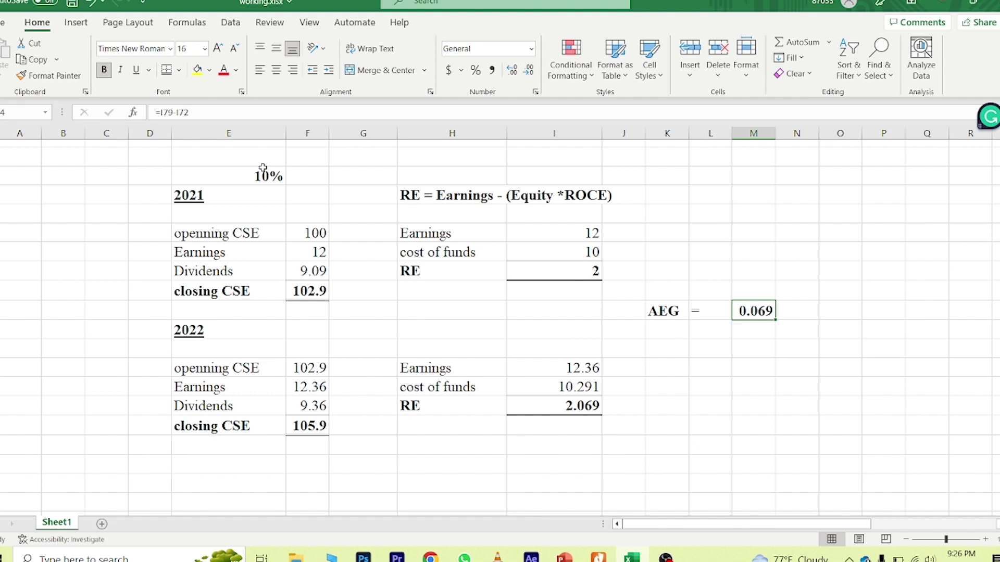
Switch to the presentation to review the Dell AEG solution and the abnormal earnings growth definition, and return to the worksheet
{"action": "key", "text": "alt+Tab"}
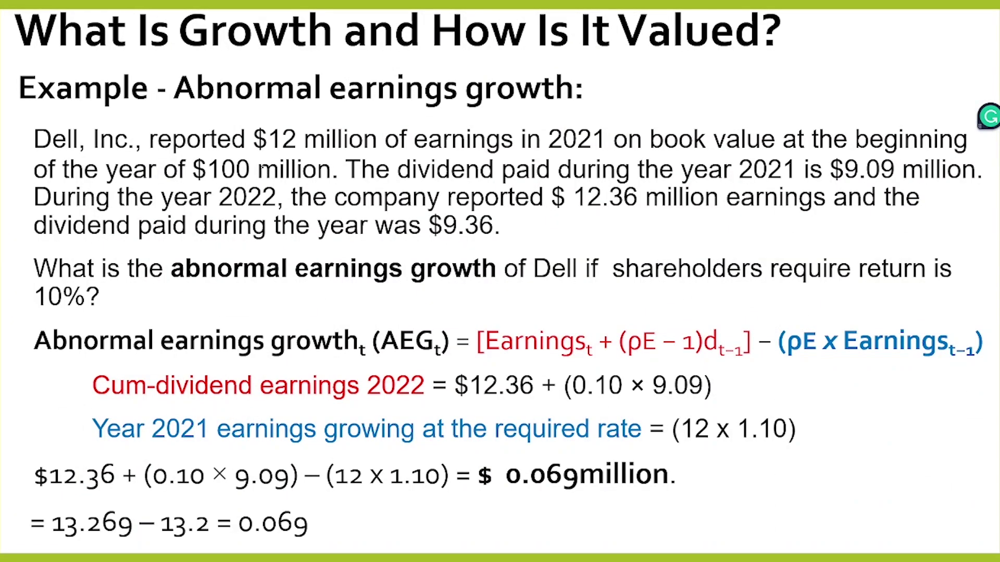
{"action": "key", "text": "alt+Tab"}
{"action": "key", "text": "alt+Tab"}
{"action": "key", "text": "Left"}
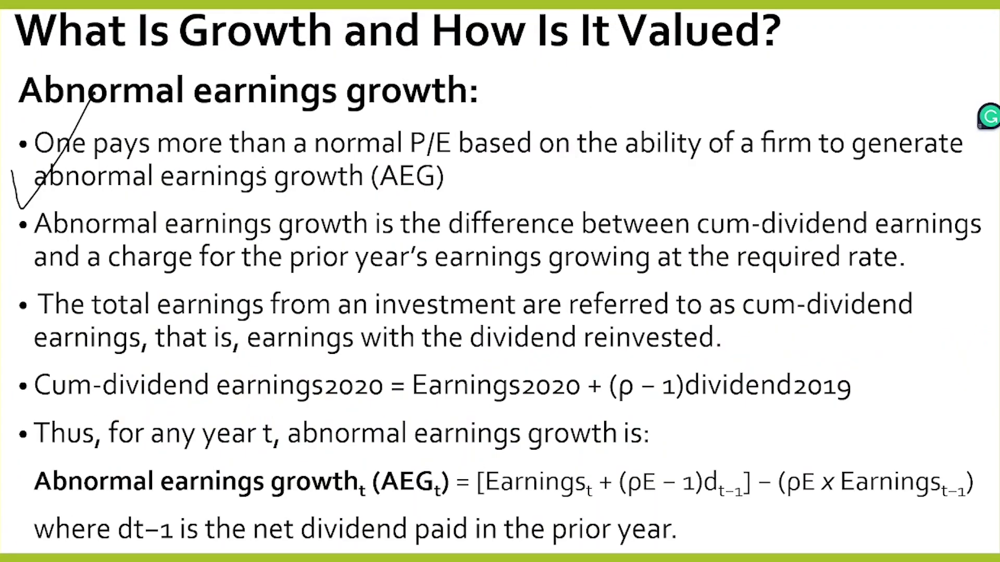
{"action": "key", "text": "Right"}
{"action": "key", "text": "alt+Tab"}
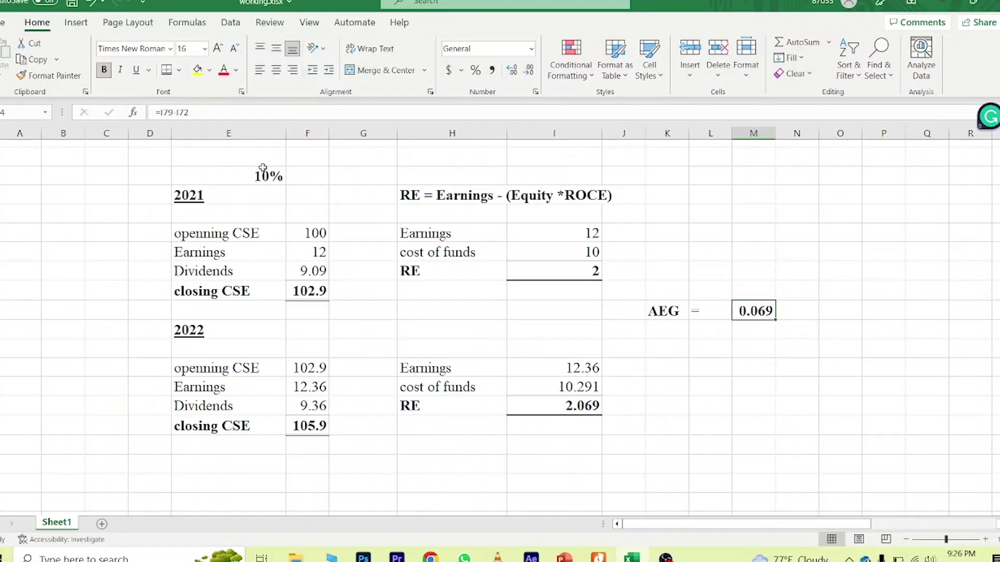
{"action": "key", "text": "Left"}
{"action": "key", "text": "Left"}
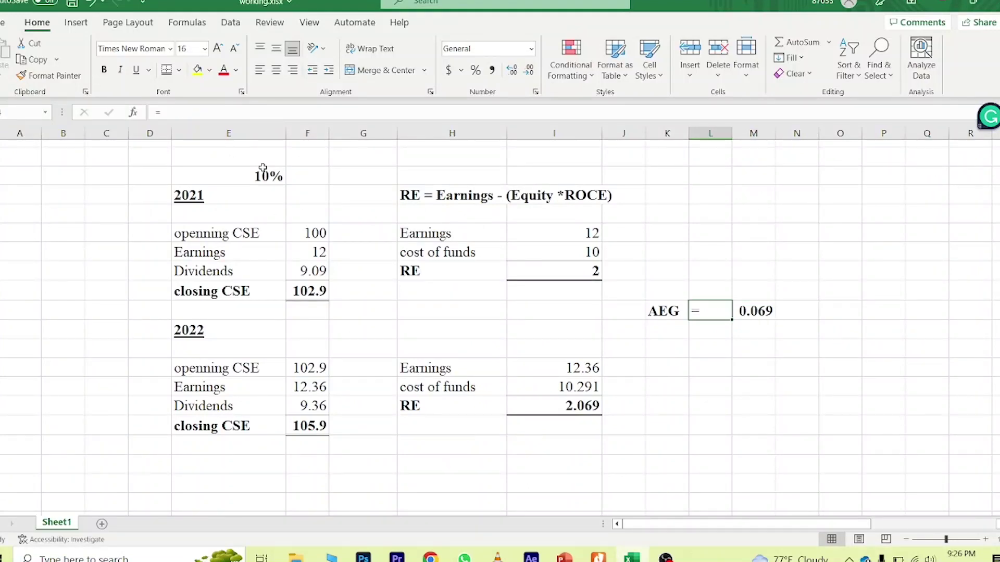
{"action": "key", "text": "Down"}
{"action": "key", "text": "Down"}
{"action": "key", "text": "Down"}
{"action": "key", "text": "Right"}
{"action": "key", "text": "Right"}
{"action": "key", "text": "Up"}
{"action": "key", "text": "Up"}
{"action": "key", "text": "Up"}
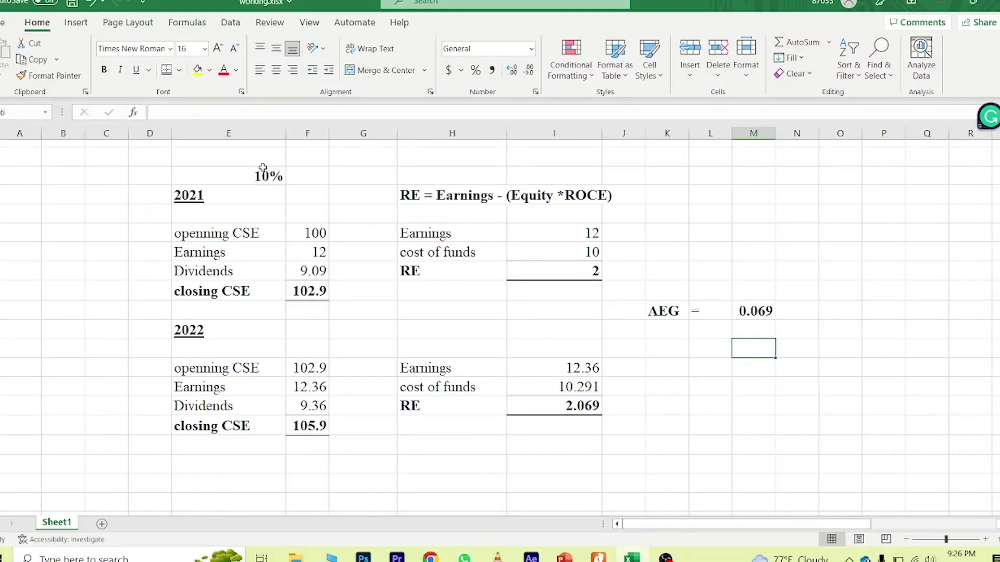
Examine the AEG calculation and the 2022 cost of funds formula in I78
{"action": "type", "text": "=I79-I72"}
{"action": "key", "text": "ctrl+Return"}
{"action": "key", "text": "Left"}
{"action": "key", "text": "Left"}
{"action": "key", "text": "Left"}
{"action": "key", "text": "Down"}
{"action": "key", "text": "Down"}
{"action": "key", "text": "Down"}
{"action": "key", "text": "Down"}
{"action": "key", "text": "Down"}
{"action": "key", "text": "Left"}
{"action": "key", "text": "Up"}
{"action": "key", "text": "Up"}
{"action": "key", "text": "Up"}
{"action": "key", "text": "Up"}
{"action": "key", "text": "Up"}
{"action": "key", "text": "Up"}
{"action": "key", "text": "Up"}
{"action": "key", "text": "Up"}
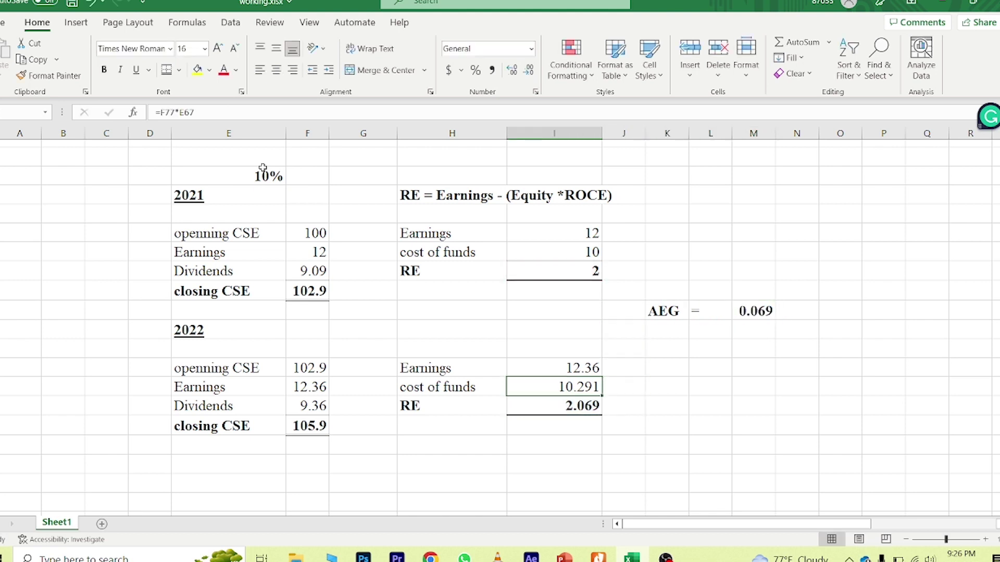
Review how the 2022 RE in I79 and the 2021 RE in I72 are derived from earnings and cost of funds
{"action": "key", "text": "Down"}
{"action": "key", "text": "Down"}
{"action": "key", "text": "Down"}
{"action": "key", "text": "Down"}
{"action": "key", "text": "Down"}
{"action": "key", "text": "Down"}
{"action": "key", "text": "Down"}
{"action": "key", "text": "Down"}
{"action": "key", "text": "Left"}
{"action": "key", "text": "Up"}
{"action": "key", "text": "Up"}
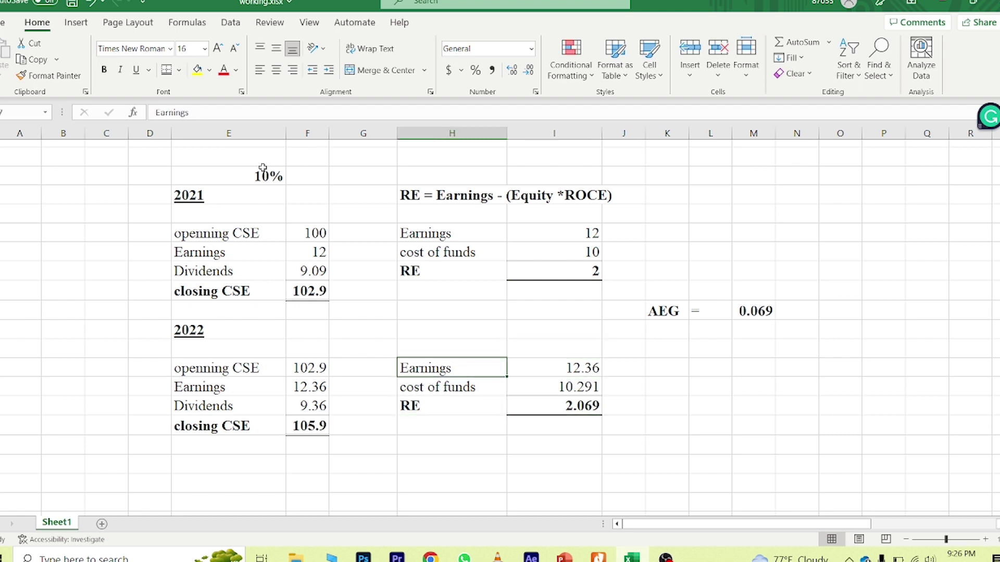
{"action": "key", "text": "Right"}
{"action": "key", "text": "Down"}
{"action": "key", "text": "Down"}
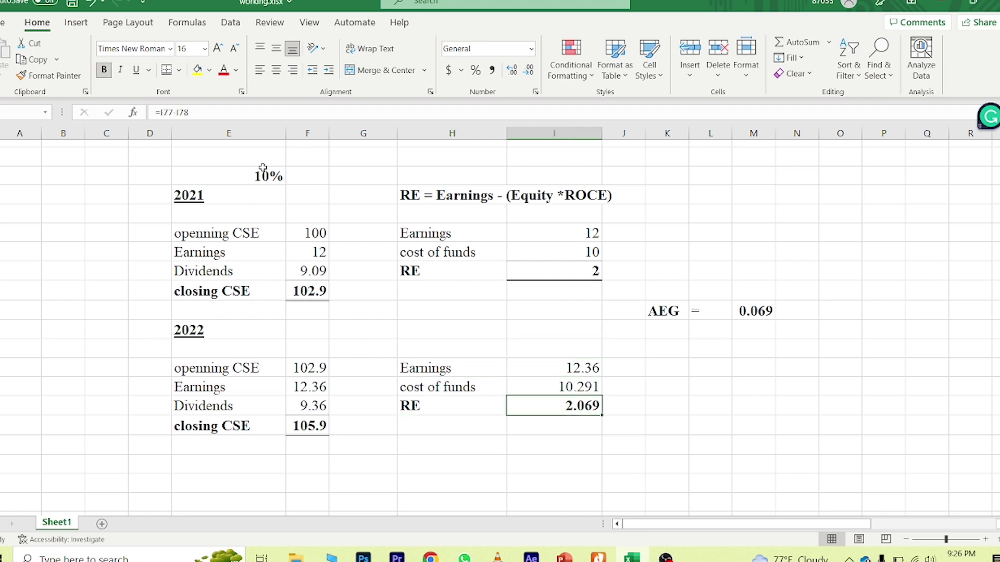
{"action": "key", "text": "Up"}
{"action": "key", "text": "Up"}
{"action": "key", "text": "Up"}
{"action": "key", "text": "Up"}
{"action": "key", "text": "Up"}
{"action": "key", "text": "Up"}
{"action": "key", "text": "Up"}
{"action": "key", "text": "Up"}
{"action": "key", "text": "Up"}
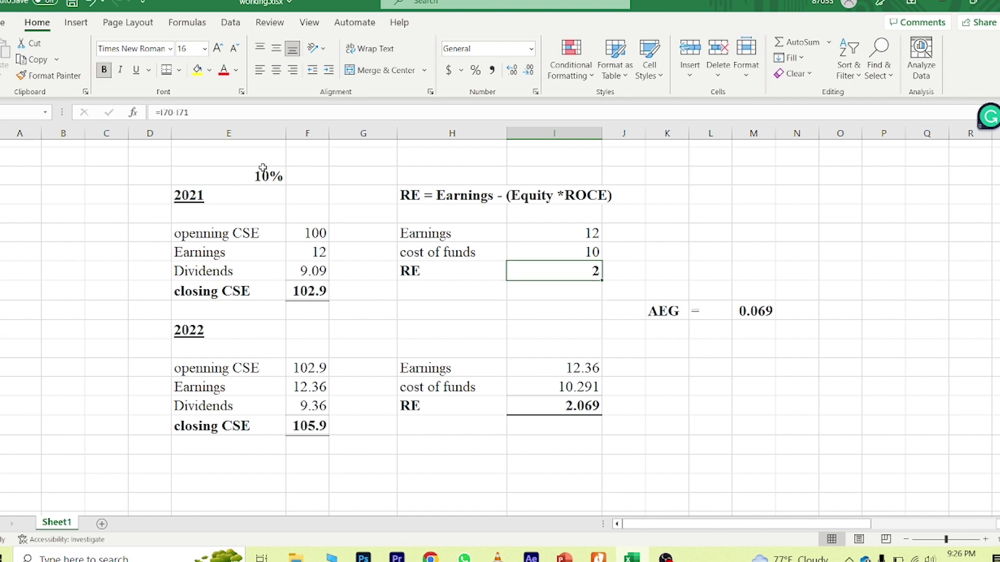
Insert two blank columns in front of the AEG label's column
{"action": "key", "text": "Down"}
{"action": "key", "text": "Down"}
{"action": "key", "text": "Left"}
{"action": "key", "text": "Right"}
{"action": "key", "text": "Right"}
{"action": "key", "text": "Right"}
{"action": "key", "text": "Down"}
{"action": "key", "text": "Down"}
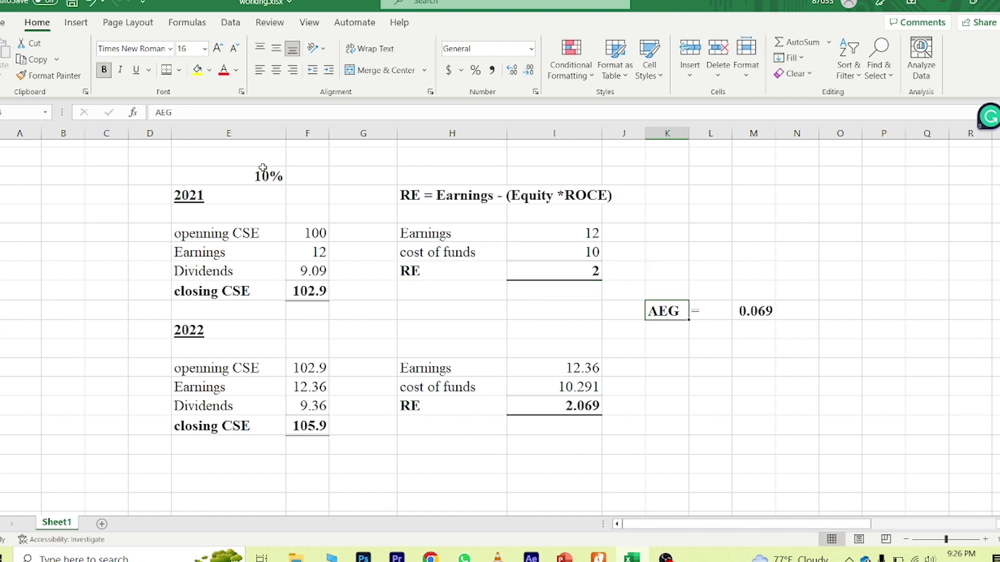
{"action": "key", "text": "ctrl+space"}
{"action": "key", "text": "ctrl+shift+plus"}
{"action": "key", "text": "ctrl+shift+plus"}
{"action": "key", "text": "Left"}
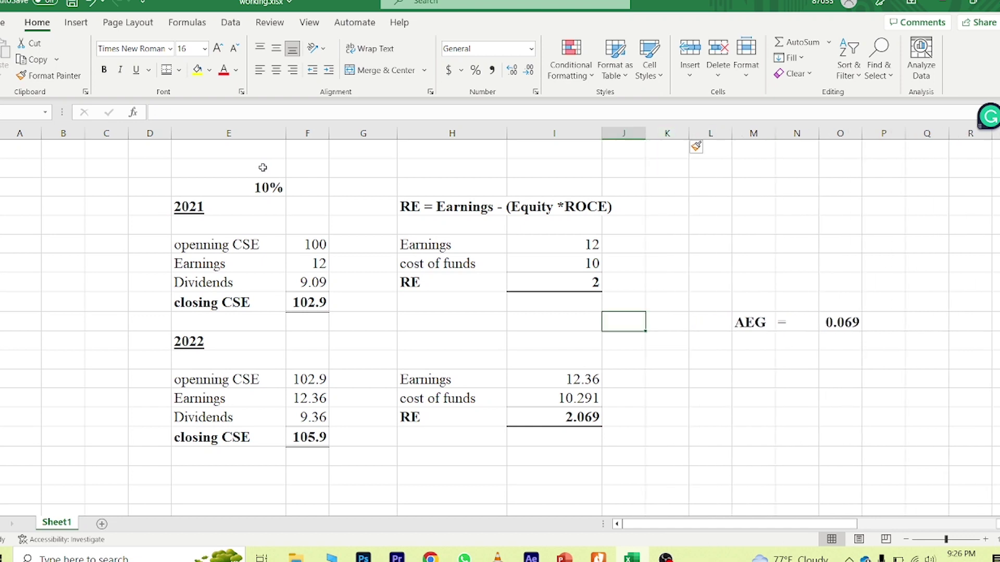
Compare the 2022 earnings and cost of funds with the 2021 cost of funds
{"action": "key", "text": "Left"}
{"action": "key", "text": "Down"}
{"action": "key", "text": "Down"}
{"action": "key", "text": "Down"}
{"action": "key", "text": "Left"}
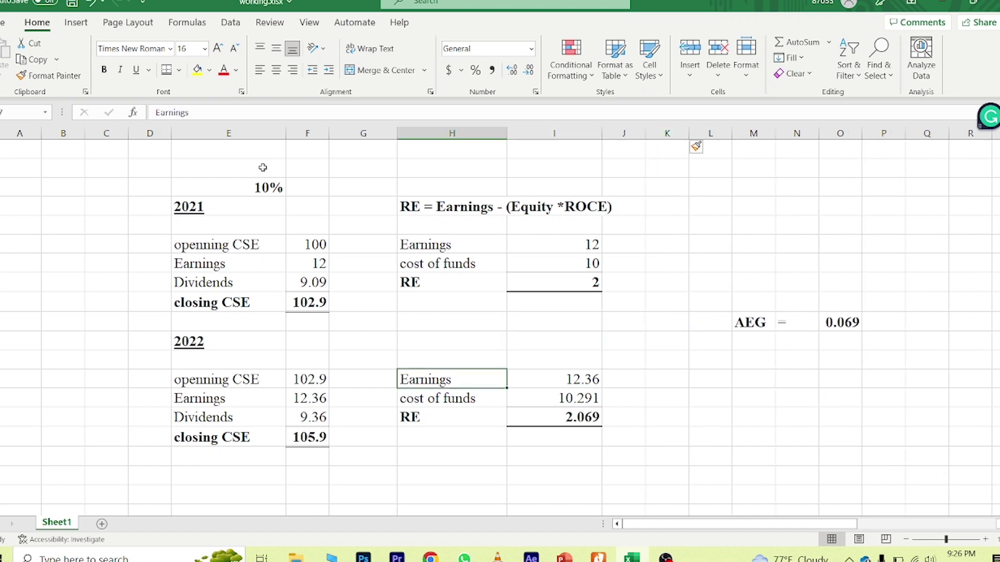
{"action": "key", "text": "shift+Down"}
{"action": "key", "text": "shift+Right"}
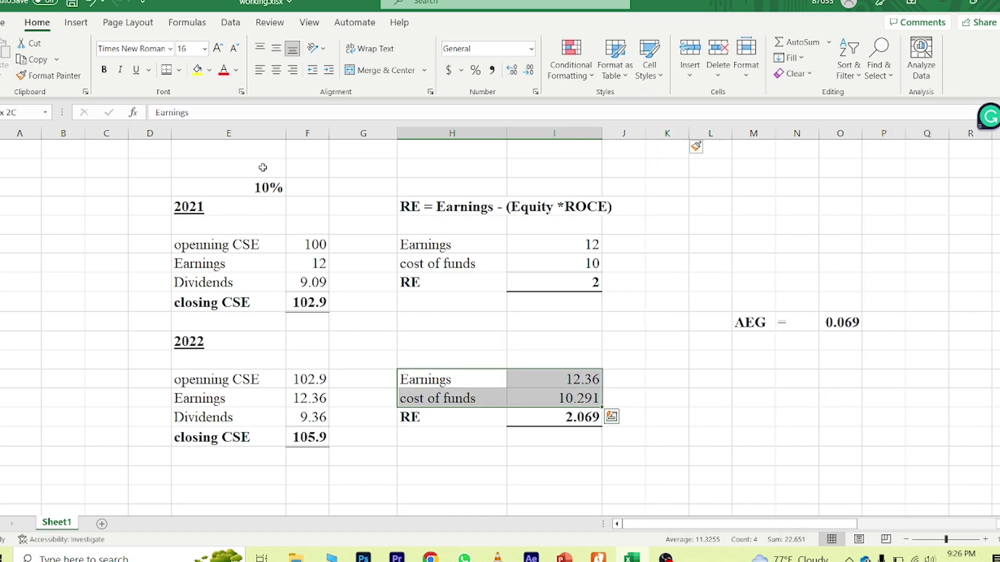
{"action": "key", "text": "Down"}
{"action": "key", "text": "Right"}
{"action": "key", "text": "Up"}
{"action": "key", "text": "Up"}
{"action": "key", "text": "Up"}
{"action": "key", "text": "Up"}
{"action": "key", "text": "Up"}
{"action": "key", "text": "Up"}
{"action": "key", "text": "Up"}
{"action": "key", "text": "Up"}
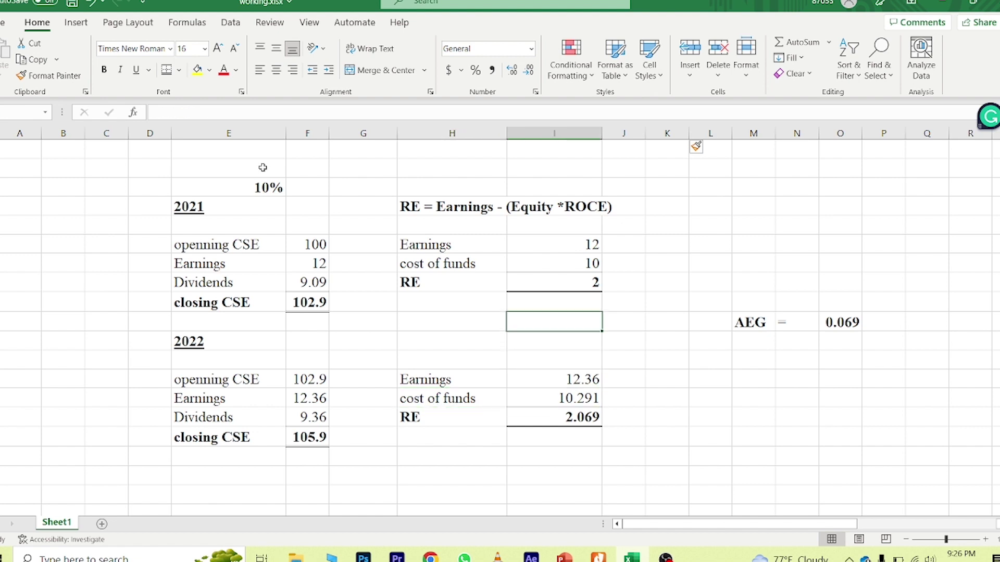
{"action": "key", "text": "Left"}
{"action": "key", "text": "Down"}
{"action": "key", "text": "shift+Right"}
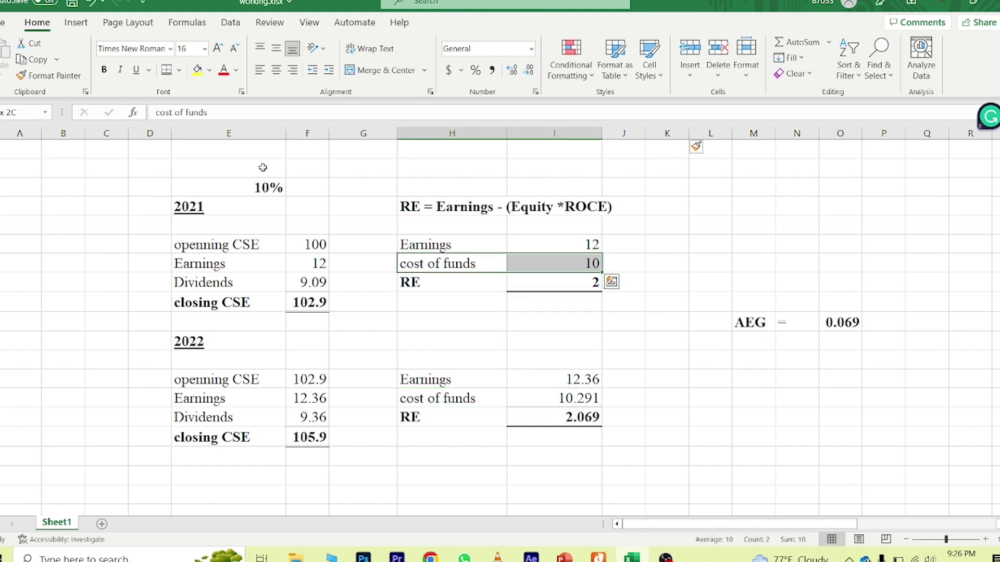
{"action": "key", "text": "Up"}
{"action": "key", "text": "Right"}
{"action": "key", "text": "Down"}
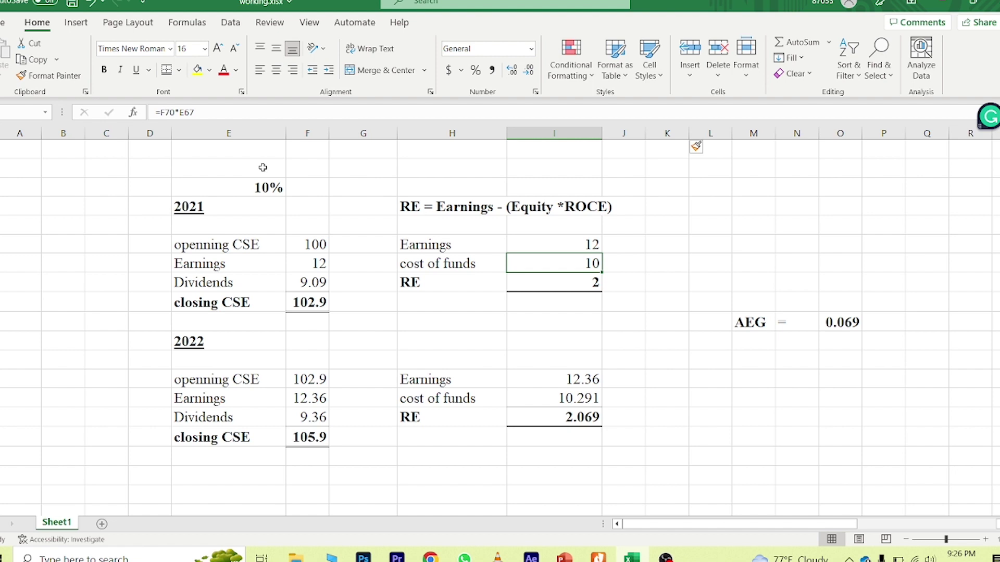
Insert one more blank column at column K to widen the gap before the AEG label
{"action": "key", "text": "Right"}
{"action": "key", "text": "Right"}
{"action": "key", "text": "Down"}
{"action": "key", "text": "Down"}
{"action": "key", "text": "Down"}
{"action": "key", "text": "Down"}
{"action": "key", "text": "Up"}
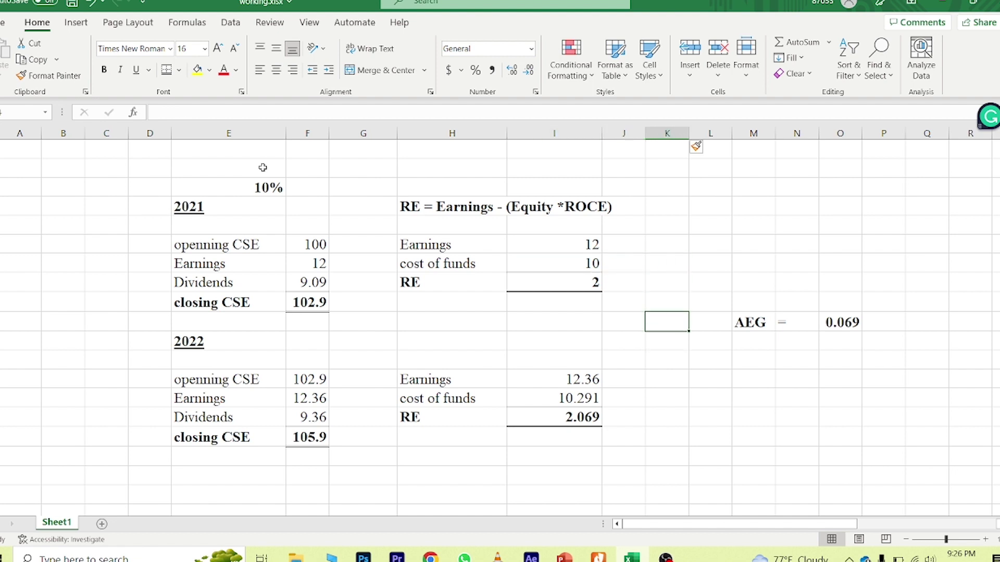
{"action": "key", "text": "ctrl+space"}
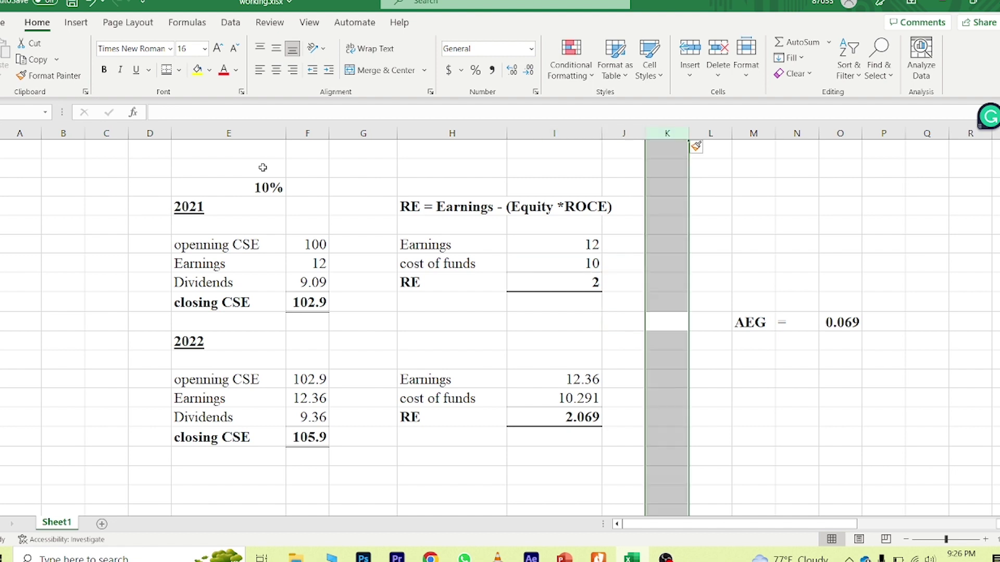
{"action": "key", "text": "ctrl+shift+equal"}
{"action": "key", "text": "Left"}
{"action": "key", "text": "Right"}
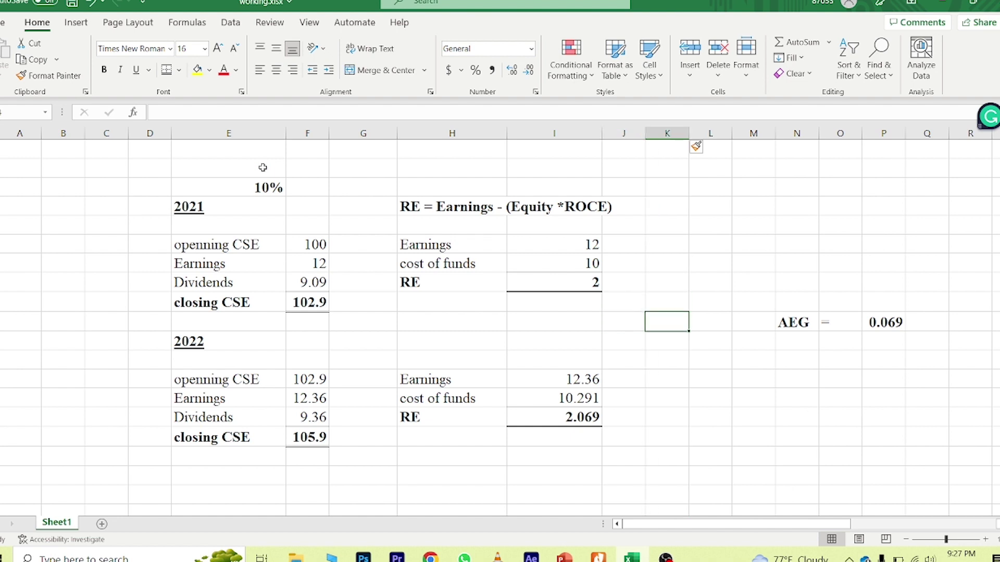
Calculate the change in earnings from 2021 to 2022 in K74 using =I77-I70
{"action": "type", "text": "="}
{"action": "key", "text": "Left"}
{"action": "key", "text": "Left"}
{"action": "key", "text": "Down"}
{"action": "key", "text": "Down"}
{"action": "key", "text": "Down"}
{"action": "type", "text": "-"}
{"action": "key", "text": "Up"}
{"action": "key", "text": "Up"}
{"action": "key", "text": "Up"}
{"action": "key", "text": "Up"}
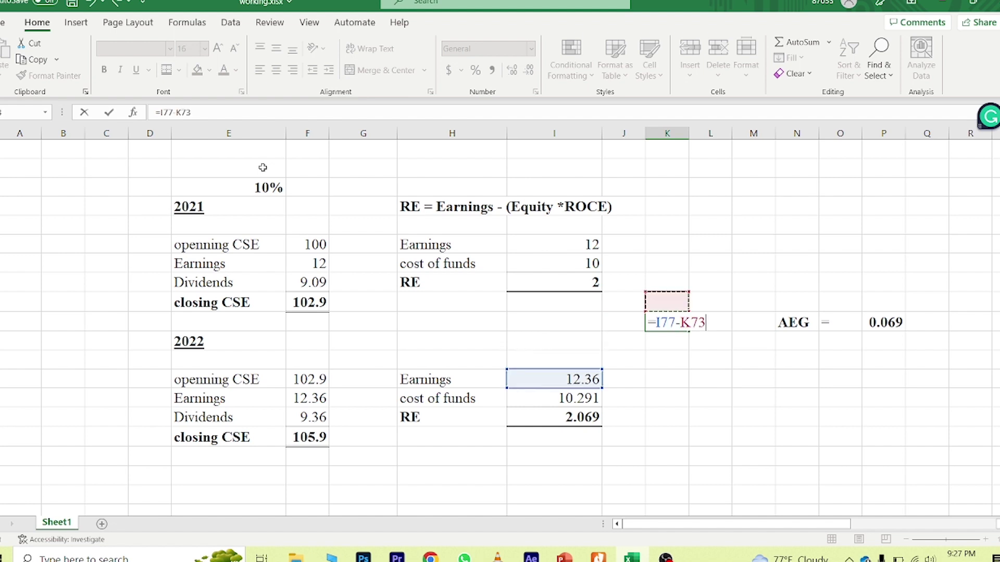
{"action": "key", "text": "Left"}
{"action": "key", "text": "Left"}
{"action": "key", "text": "Return"}
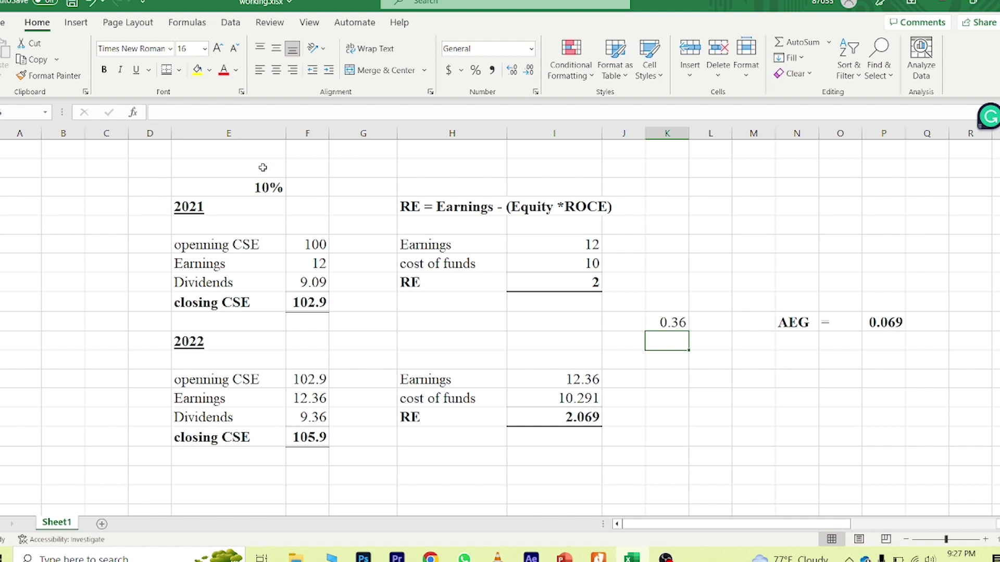
Calculate the change in cost of funds in K75 using =I78-I71 and check both difference formulas
{"action": "type", "text": "="}
{"action": "key", "text": "Left"}
{"action": "key", "text": "Left"}
{"action": "key", "text": "Down"}
{"action": "key", "text": "Down"}
{"action": "key", "text": "Down"}
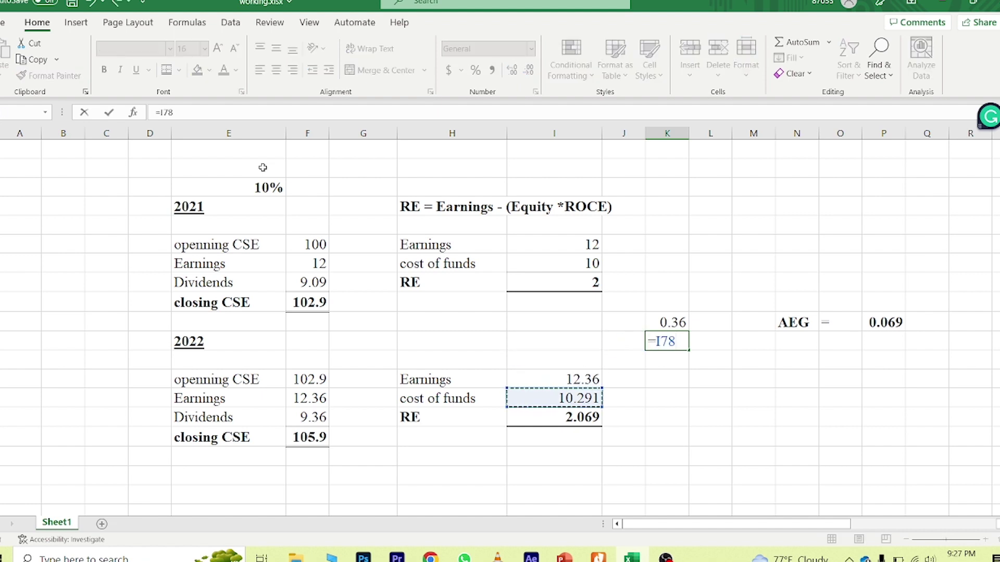
{"action": "type", "text": "-"}
{"action": "key", "text": "Up"}
{"action": "key", "text": "Up"}
{"action": "key", "text": "Up"}
{"action": "key", "text": "Up"}
{"action": "key", "text": "Up"}
{"action": "key", "text": "Left"}
{"action": "key", "text": "Left"}
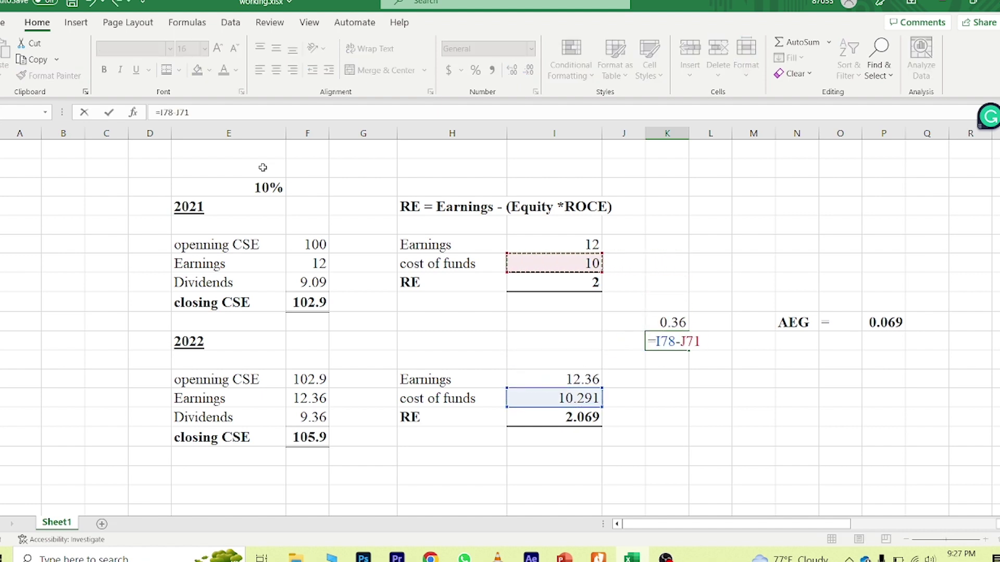
{"action": "key", "text": "Return"}
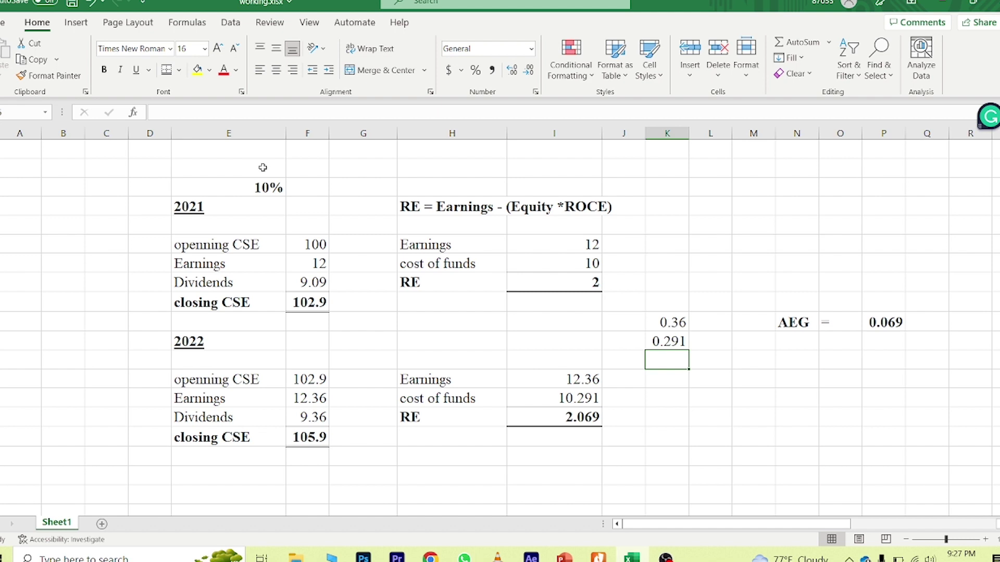
{"action": "key", "text": "Up"}
{"action": "key", "text": "Up"}
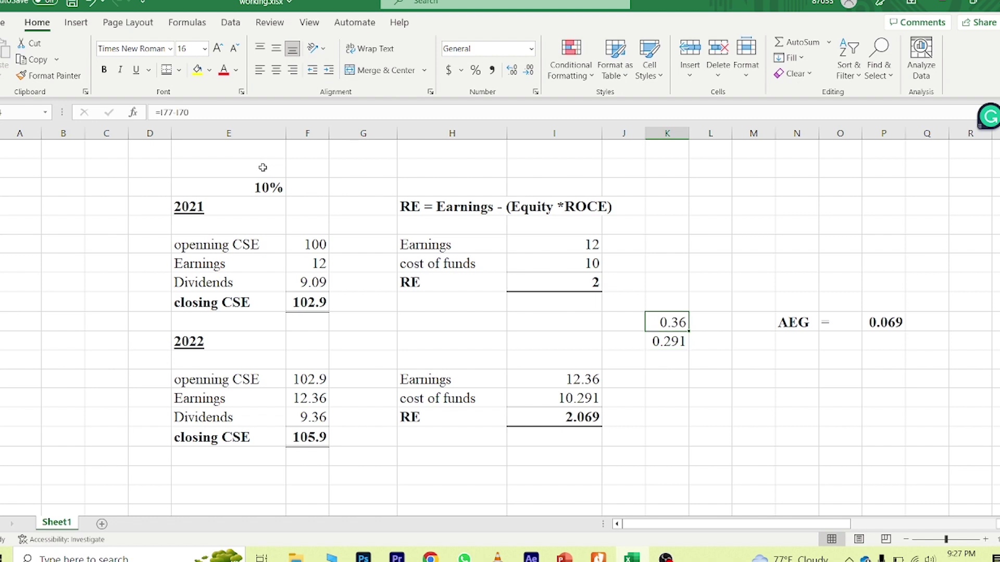
{"action": "key", "text": "Down"}
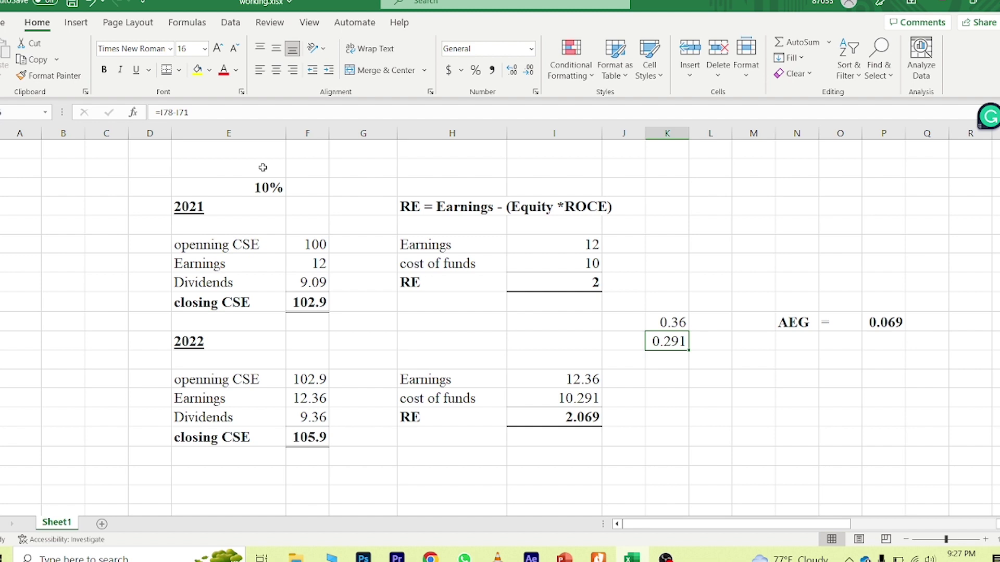
Subtract the cost of funds change from the earnings change in M74 using =K74-K75, and make it bold
{"action": "key", "text": "Right"}
{"action": "key", "text": "Up"}
{"action": "key", "text": "Right"}
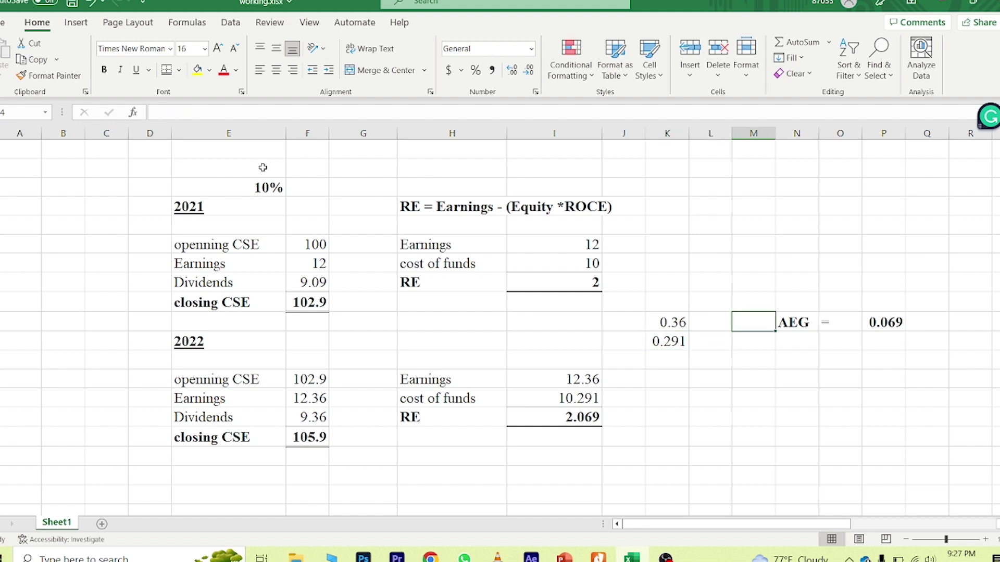
{"action": "type", "text": "="}
{"action": "key", "text": "Left"}
{"action": "key", "text": "Left"}
{"action": "type", "text": "-"}
{"action": "key", "text": "Left"}
{"action": "key", "text": "Left"}
{"action": "key", "text": "Down"}
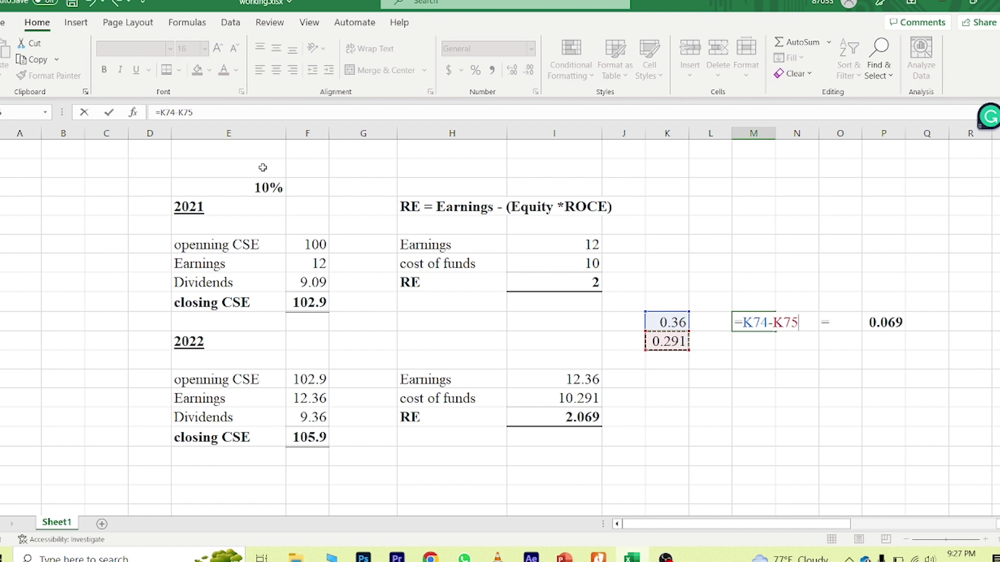
{"action": "key", "text": "Return"}
{"action": "key", "text": "Up"}
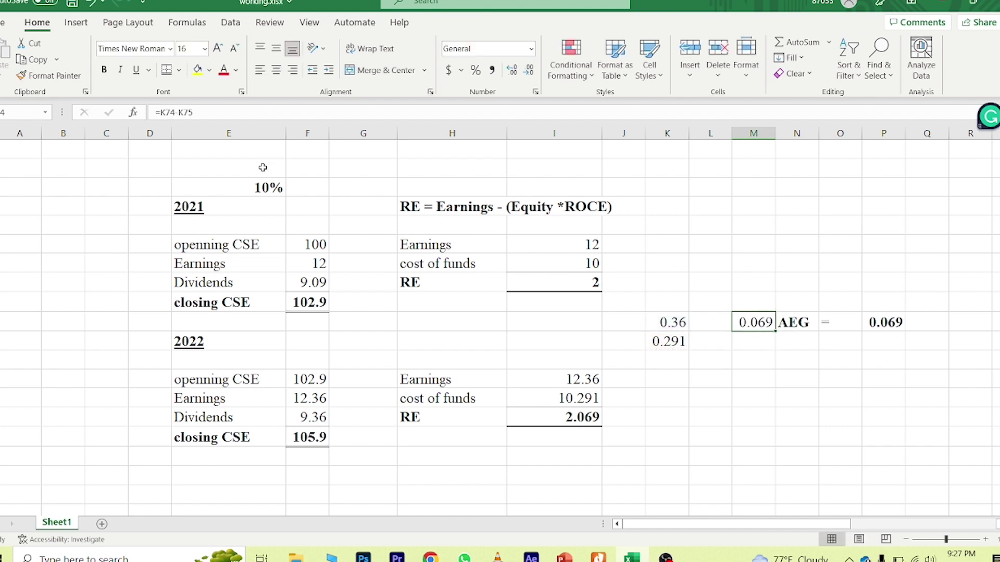
{"action": "type", "text": "h"}
{"action": "key", "text": "Escape"}
{"action": "key", "text": "ctrl+b"}
Compare the 2022 residual earnings row with the 2021 residual earnings formula
{"action": "key", "text": "Left"}
{"action": "key", "text": "Left"}
{"action": "key", "text": "Down"}
{"action": "key", "text": "Down"}
{"action": "key", "text": "Down"}
{"action": "key", "text": "Down"}
{"action": "key", "text": "Down"}
{"action": "key", "text": "Down"}
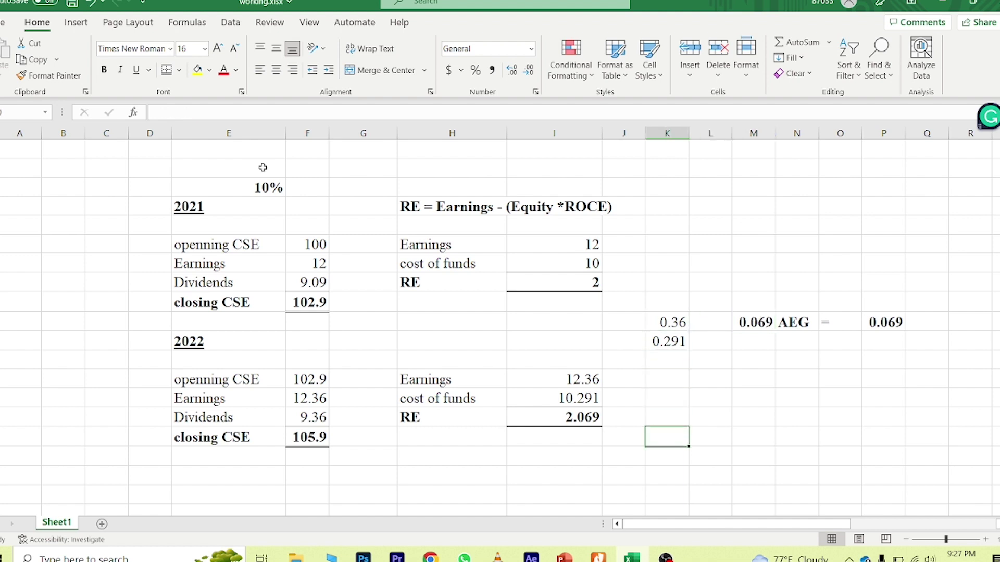
{"action": "key", "text": "Left"}
{"action": "key", "text": "Left"}
{"action": "key", "text": "Up"}
{"action": "key", "text": "Left"}
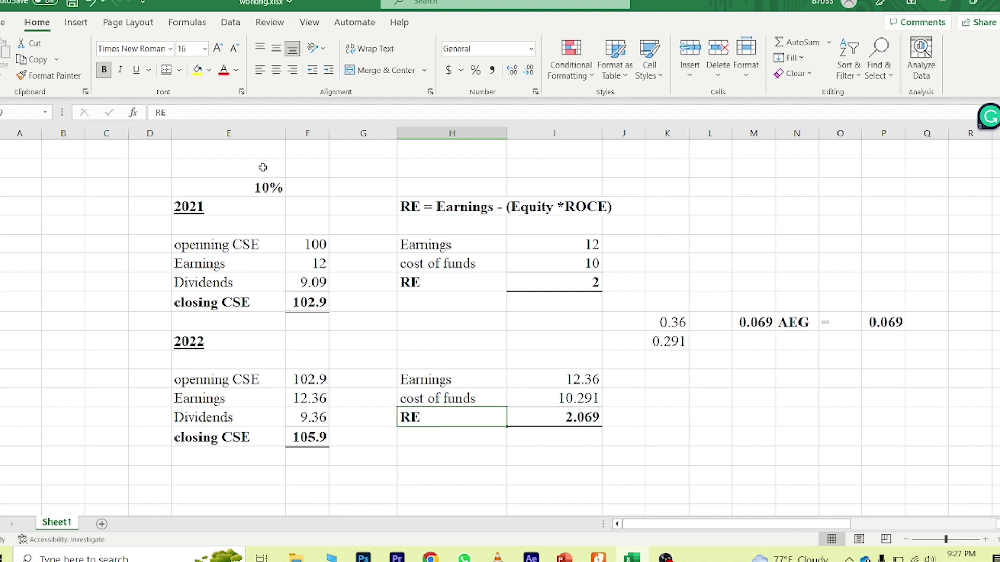
{"action": "key", "text": "Right"}
{"action": "key", "text": "Up"}
{"action": "key", "text": "Up"}
{"action": "key", "text": "Up"}
{"action": "key", "text": "Up"}
{"action": "key", "text": "Up"}
{"action": "key", "text": "Up"}
{"action": "key", "text": "Up"}
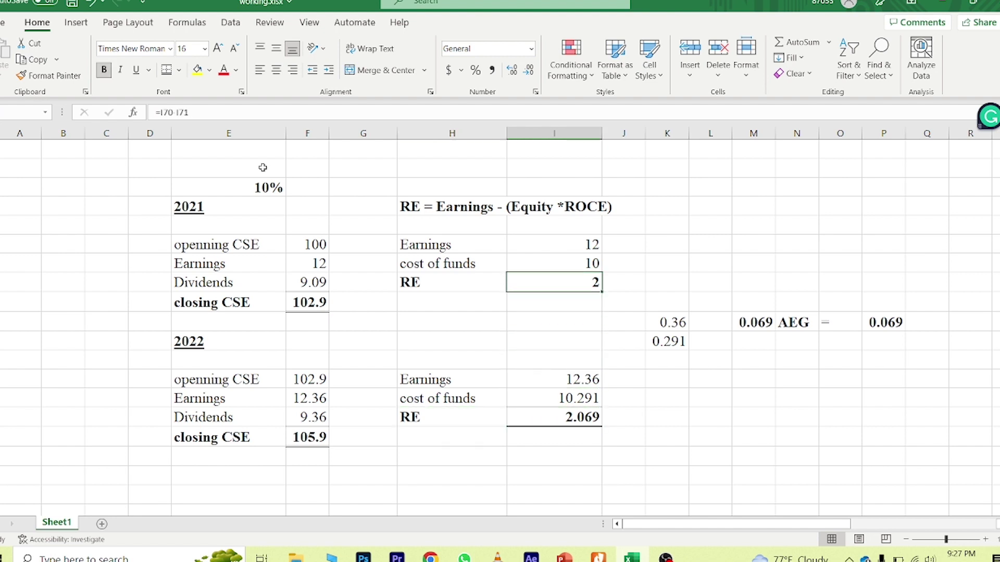
Review the earnings and cost of funds differences in K74:K75 and the AEG formula in M74
{"action": "key", "text": "Down"}
{"action": "key", "text": "Down"}
{"action": "key", "text": "Down"}
{"action": "key", "text": "Down"}
{"action": "key", "text": "Down"}
{"action": "key", "text": "Up"}
{"action": "key", "text": "Up"}
{"action": "key", "text": "Up"}
{"action": "key", "text": "Up"}
{"action": "key", "text": "Up"}
{"action": "key", "text": "Up"}
{"action": "key", "text": "Right"}
{"action": "key", "text": "Down"}
{"action": "key", "text": "Down"}
{"action": "key", "text": "Down"}
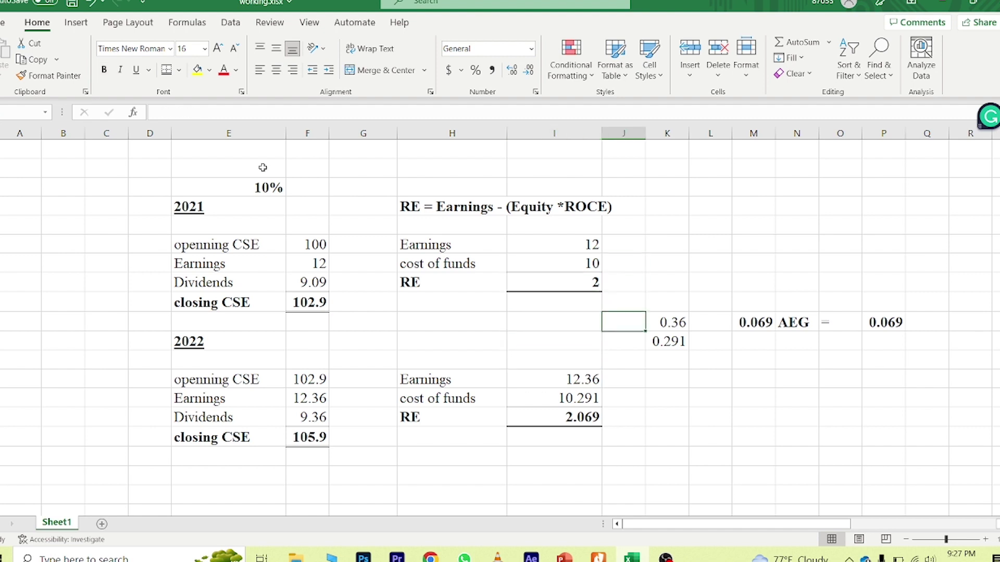
{"action": "key", "text": "Right"}
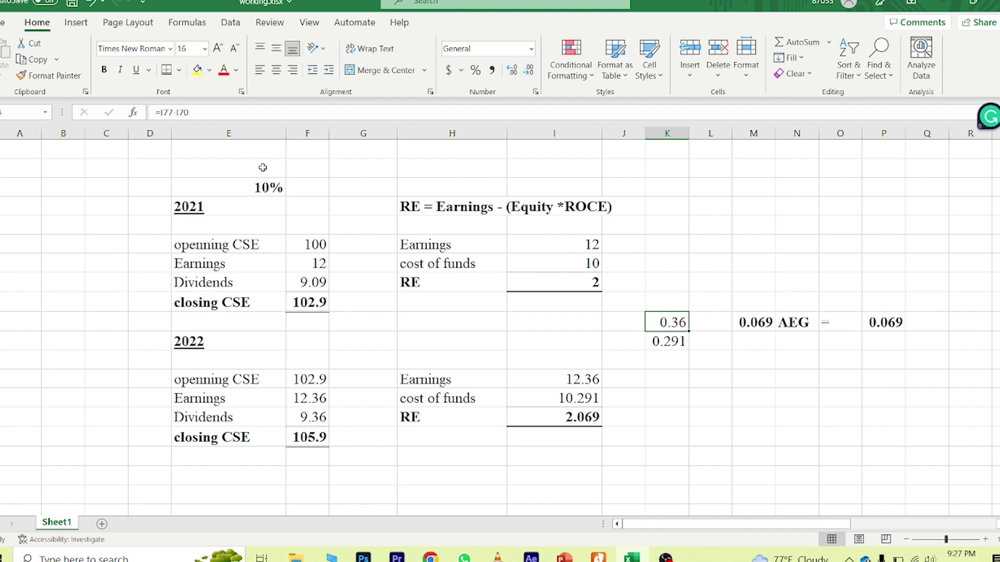
{"action": "key", "text": "Down"}
{"action": "key", "text": "Down"}
{"action": "key", "text": "Up"}
{"action": "key", "text": "Up"}
{"action": "key", "text": "Right"}
{"action": "key", "text": "Right"}
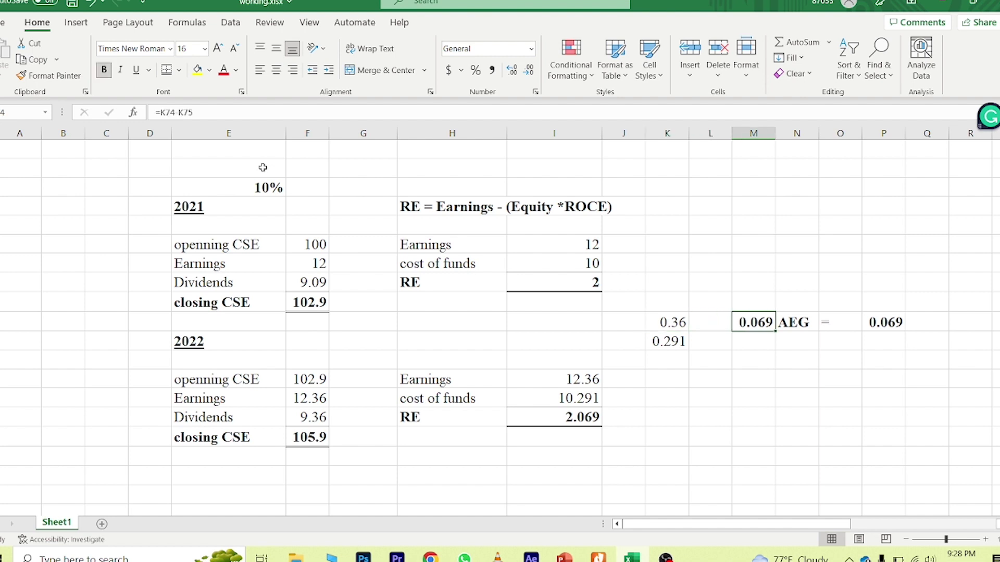
Enter the label "E2 - E1" in K78, beside the 2022 cost of funds row
{"action": "key", "text": "Left"}
{"action": "key", "text": "Left"}
{"action": "key", "text": "Down"}
{"action": "key", "text": "Down"}
{"action": "key", "text": "Down"}
{"action": "key", "text": "Down"}
{"action": "key", "text": "Down"}
{"action": "key", "text": "Down"}
{"action": "key", "text": "Down"}
{"action": "key", "text": "Down"}
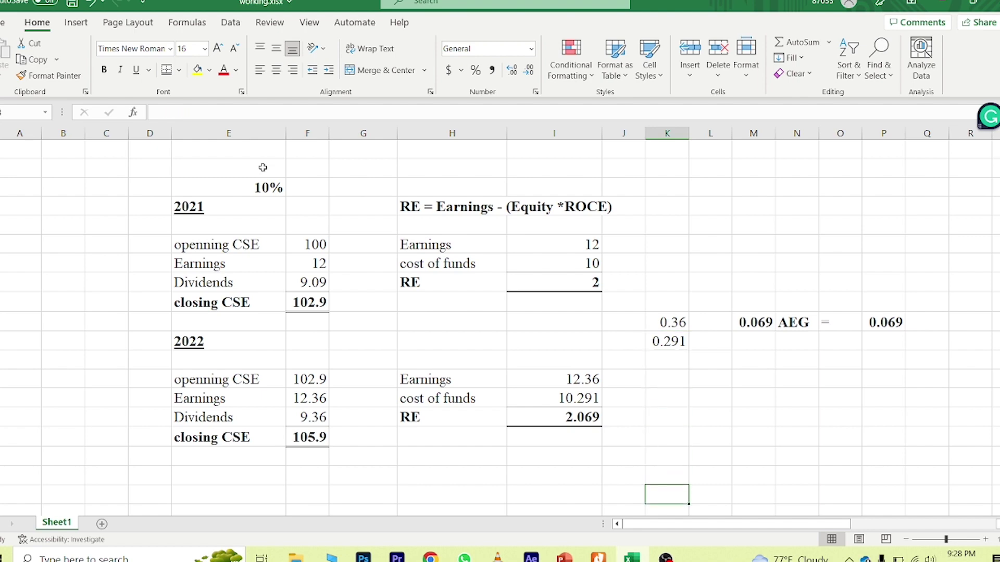
{"action": "key", "text": "Down"}
{"action": "key", "text": "Down"}
{"action": "key", "text": "Up"}
{"action": "key", "text": "Up"}
{"action": "key", "text": "Up"}
{"action": "key", "text": "Up"}
{"action": "key", "text": "Up"}
{"action": "key", "text": "Up"}
{"action": "key", "text": "Up"}
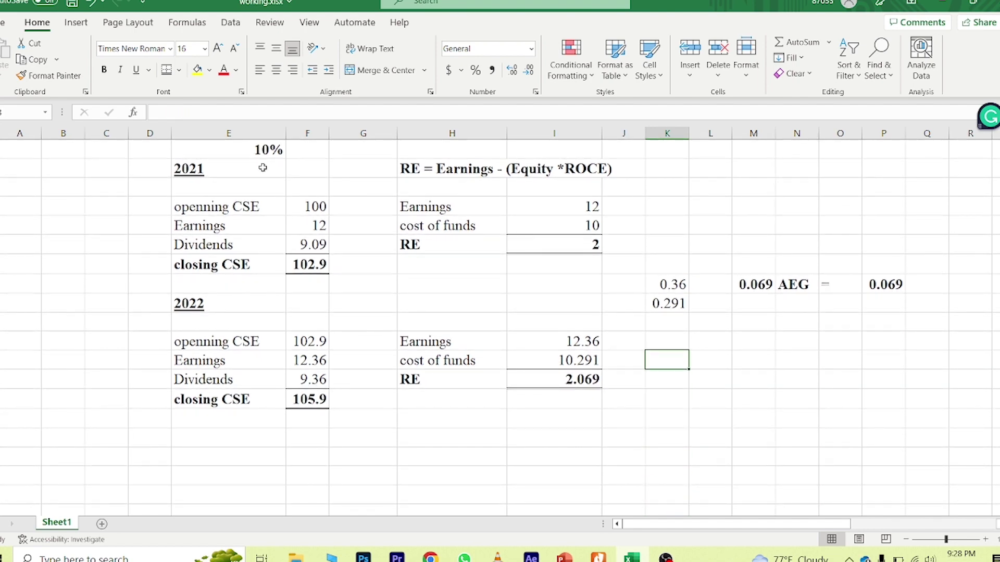
{"action": "key", "text": "Up"}
{"action": "key", "text": "Up"}
{"action": "key", "text": "Up"}
{"action": "key", "text": "Up"}
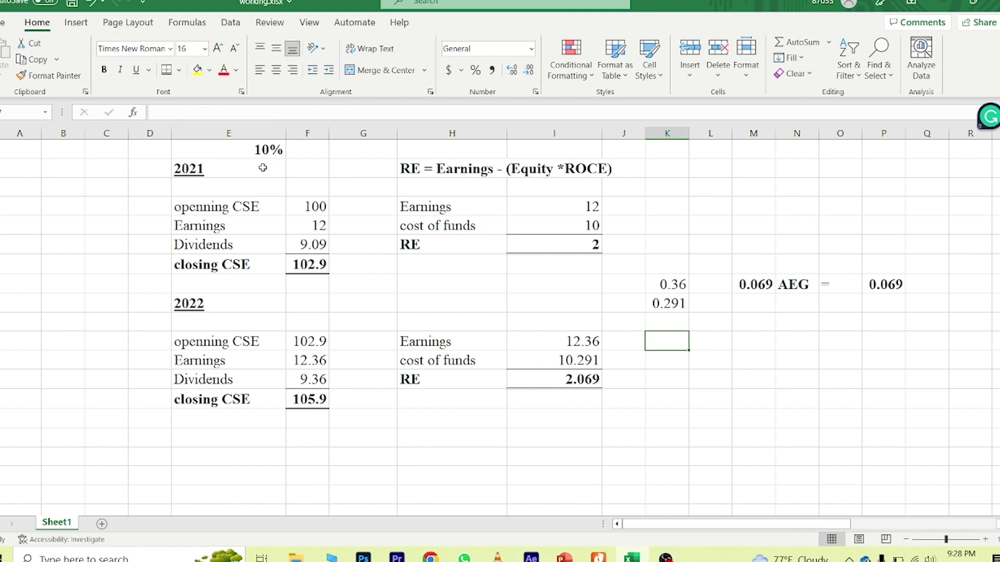
{"action": "key", "text": "Down"}
{"action": "key", "text": "Down"}
{"action": "key", "text": "Down"}
{"action": "key", "text": "Down"}
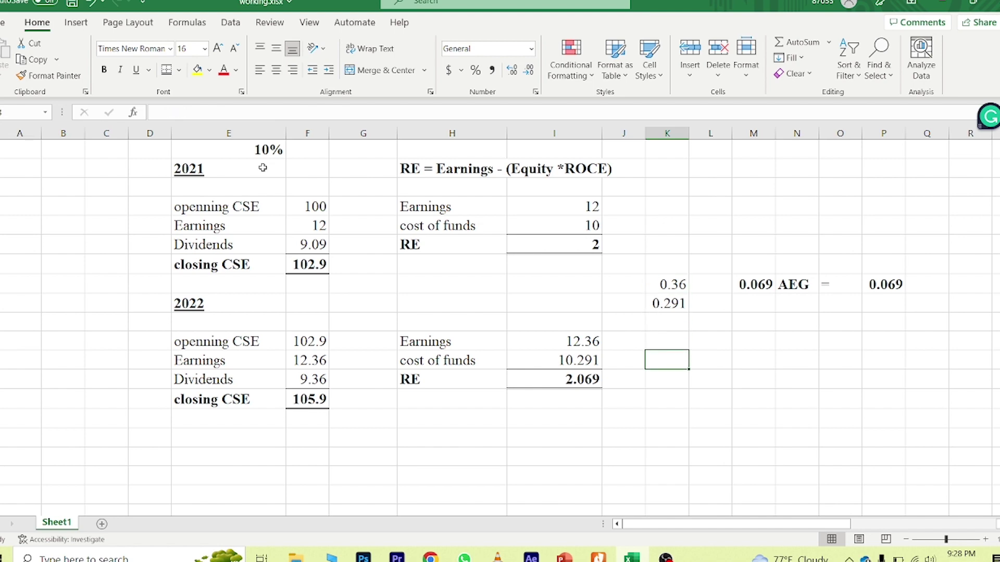
{"action": "type", "text": "E2"}
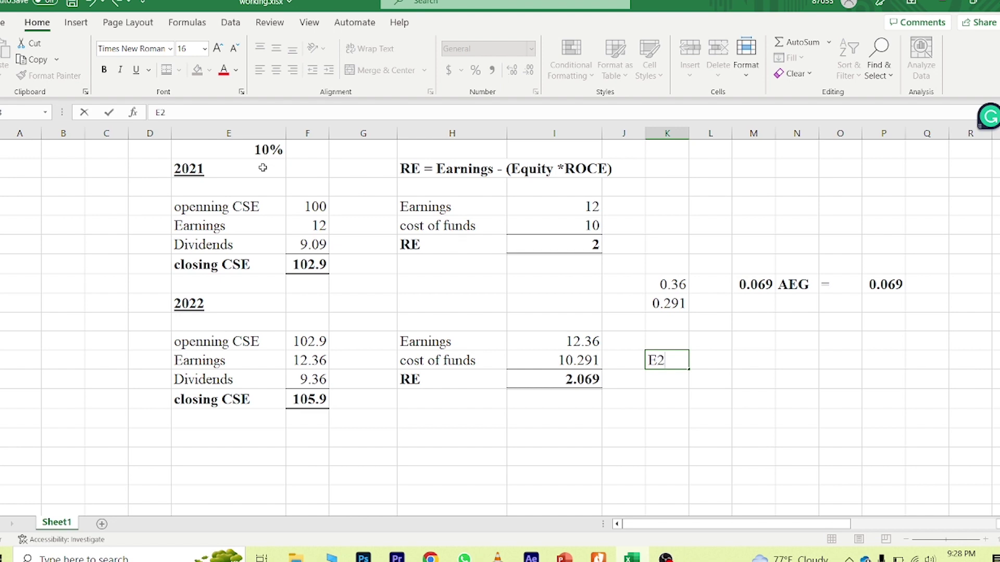
{"action": "type", "text": " - E1"}
{"action": "key", "text": "Return"}
{"action": "key", "text": "Up"}
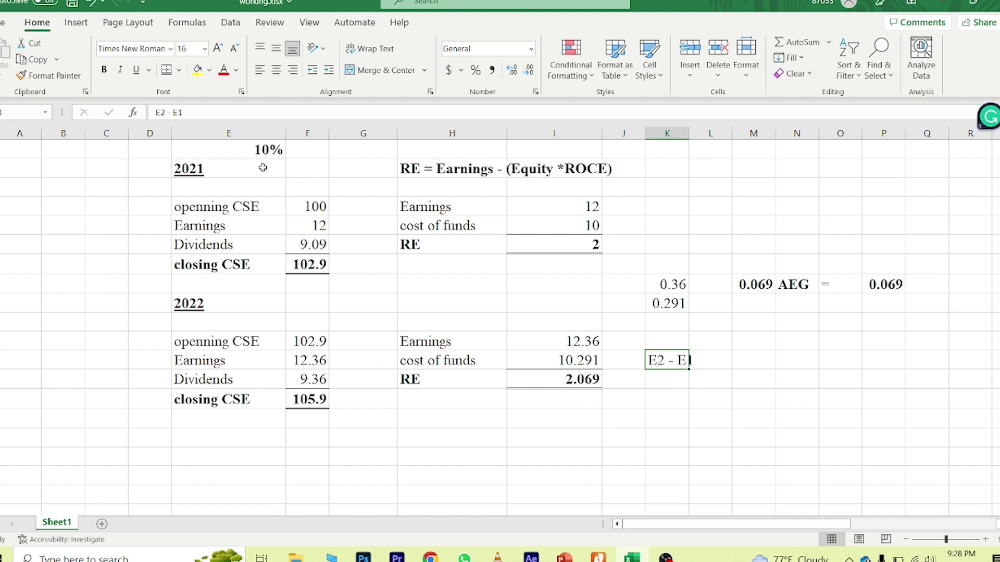
Check the earnings change in K74 and add a minus sign in M78 following the E2 - E1 label
{"action": "key", "text": "Up"}
{"action": "key", "text": "Up"}
{"action": "key", "text": "Up"}
{"action": "key", "text": "Up"}
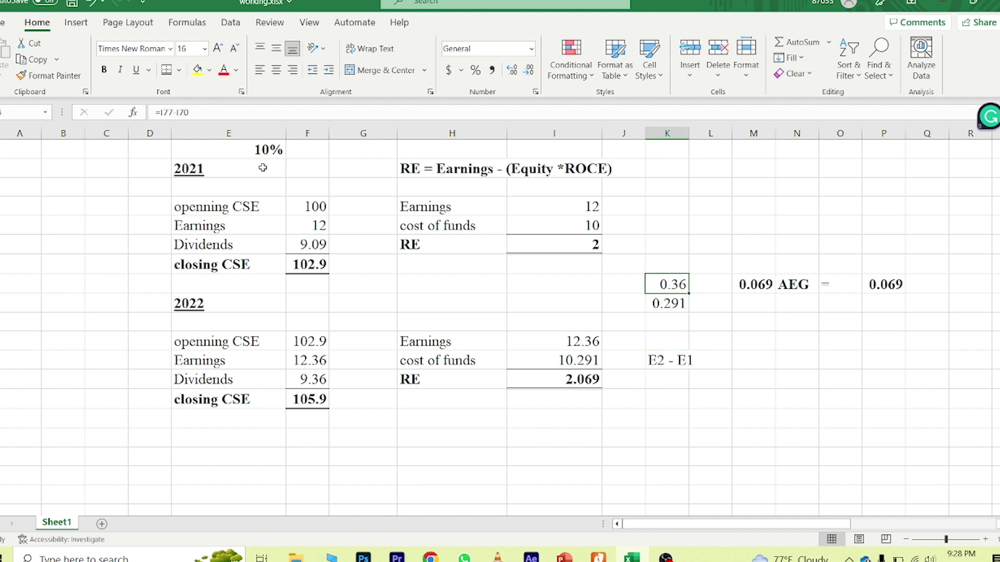
{"action": "key", "text": "Down"}
{"action": "key", "text": "Down"}
{"action": "key", "text": "Down"}
{"action": "key", "text": "Down"}
{"action": "key", "text": "Right"}
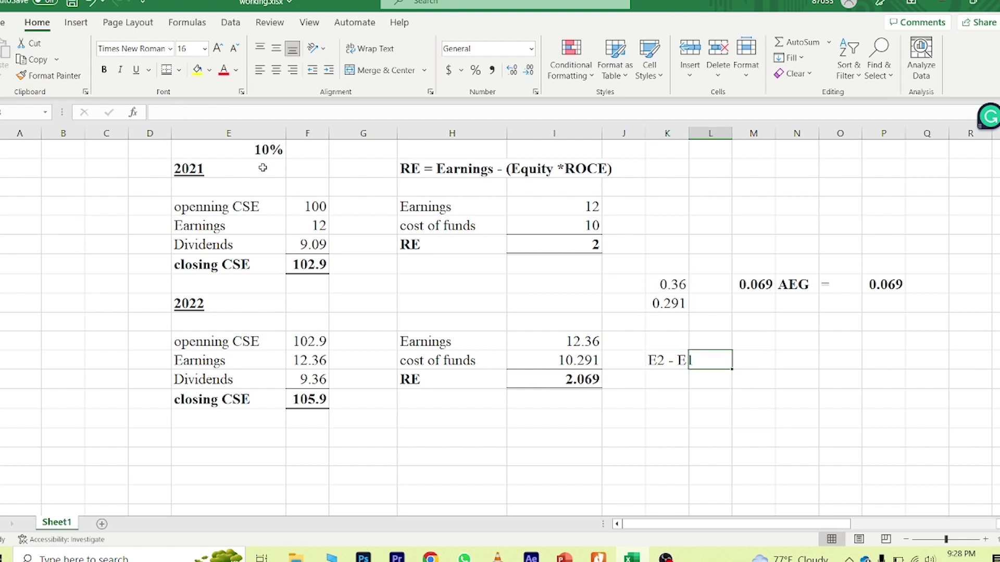
{"action": "key", "text": "Right"}
{"action": "type", "text": "-"}
{"action": "key", "text": "Right"}
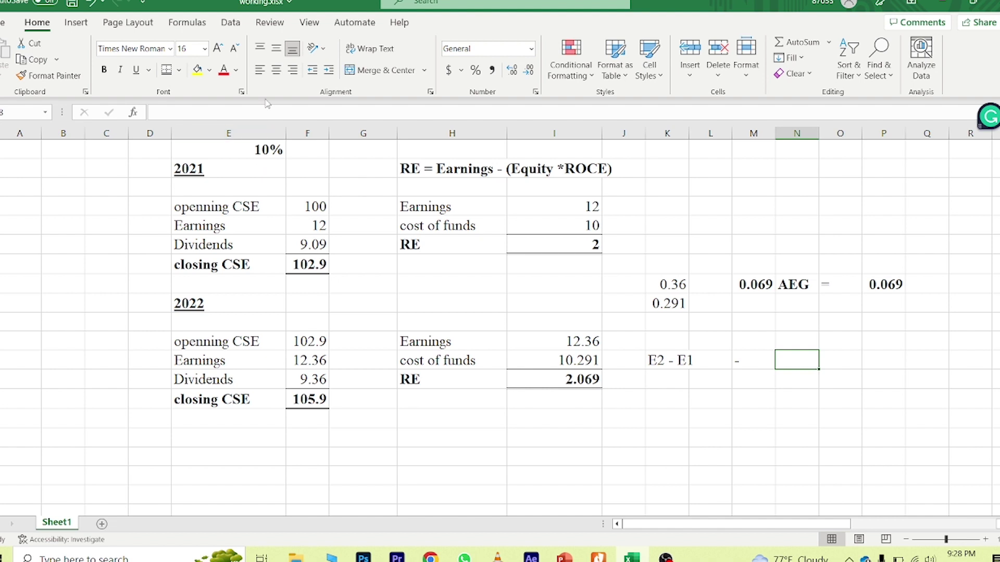
Compare the cost of funds entries for 2021 and 2022 in the residual earnings tables
{"action": "left_click", "coordinate": [546, 218]}
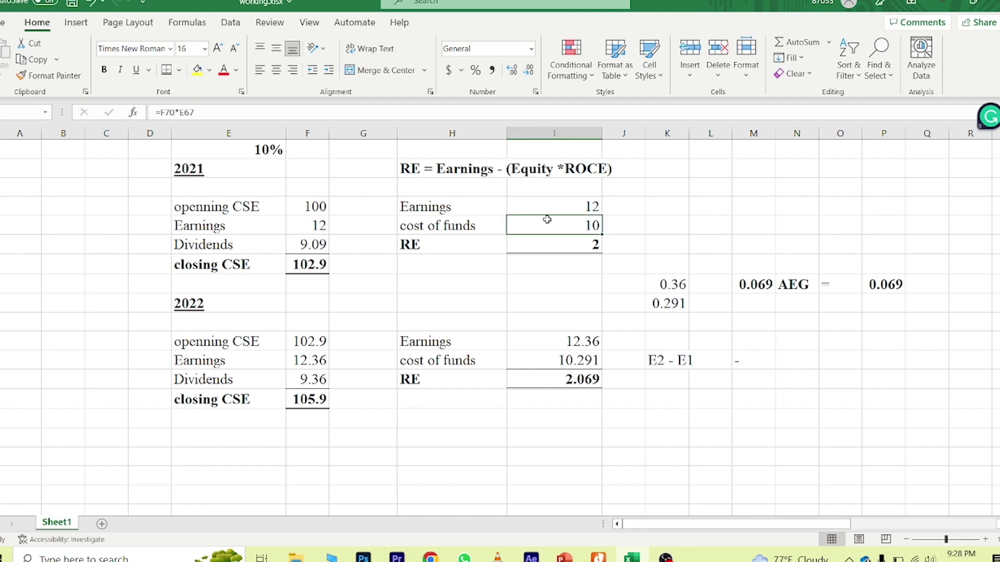
{"action": "left_click", "coordinate": [551, 361]}
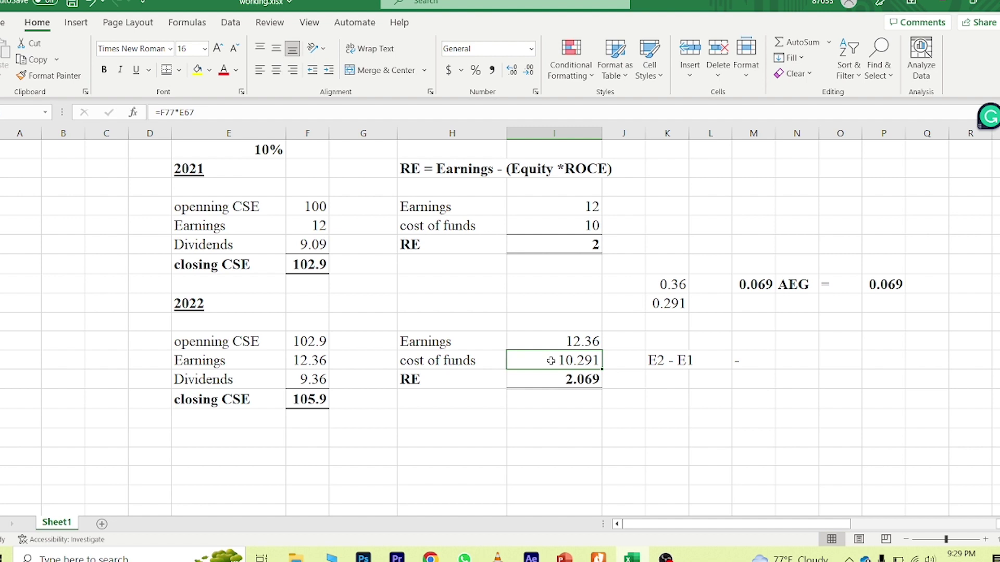
{"action": "key", "text": "Up"}
{"action": "key", "text": "Up"}
{"action": "key", "text": "Up"}
{"action": "key", "text": "Up"}
{"action": "key", "text": "Up"}
{"action": "key", "text": "Up"}
{"action": "key", "text": "Up"}
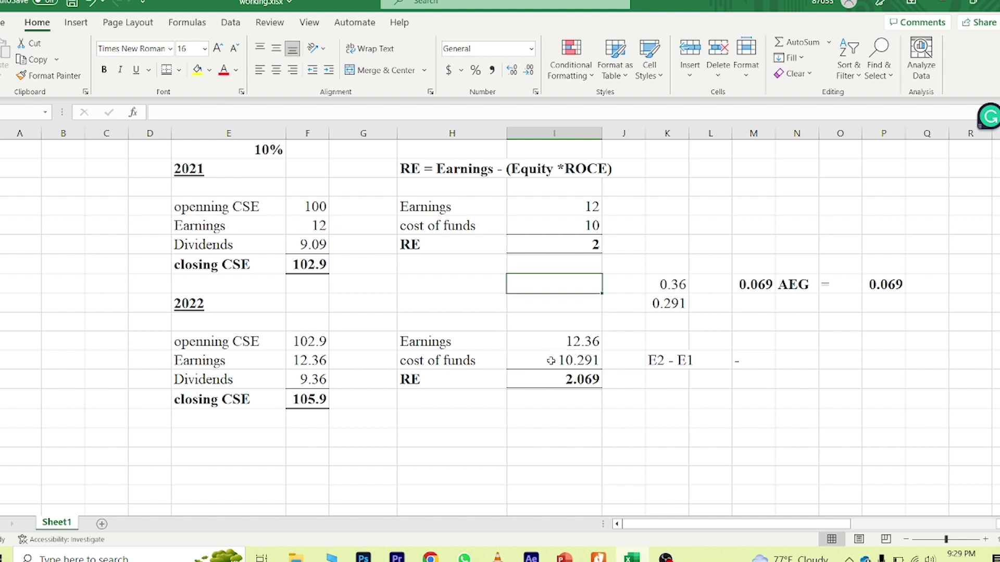
{"action": "key", "text": "Left"}
{"action": "key", "text": "Right"}
{"action": "key", "text": "Left"}
{"action": "key", "text": "shift+Right"}
{"action": "key", "text": "Down"}
{"action": "key", "text": "Down"}
{"action": "key", "text": "Down"}
{"action": "key", "text": "Down"}
{"action": "key", "text": "Down"}
{"action": "key", "text": "Down"}
{"action": "key", "text": "Down"}
{"action": "key", "text": "shift+Right"}
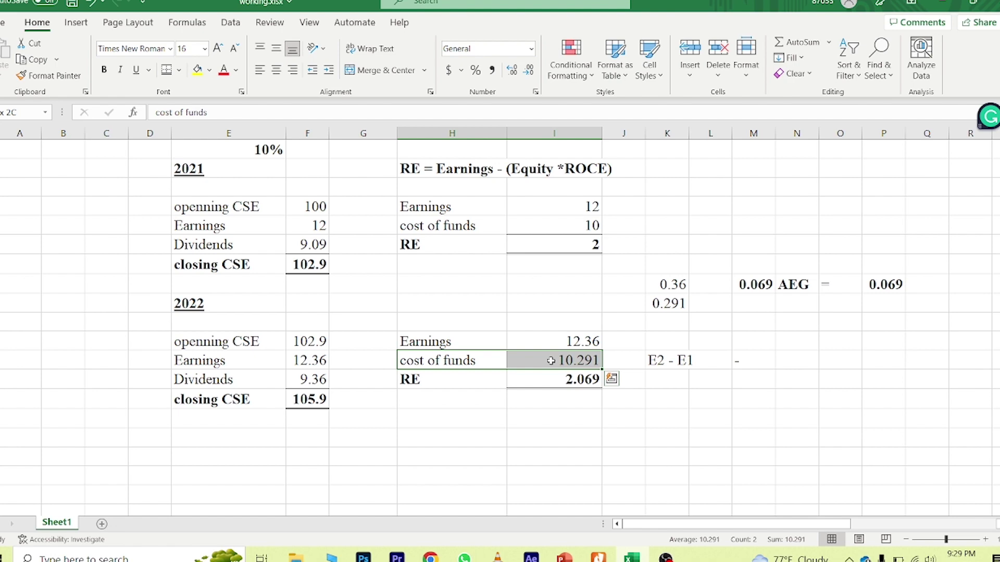
Inspect the formula in K75 for the change in cost of funds
{"action": "key", "text": "Right"}
{"action": "key", "text": "Right"}
{"action": "key", "text": "Up"}
{"action": "key", "text": "Up"}
{"action": "key", "text": "Up"}
{"action": "key", "text": "Right"}
{"action": "key", "text": "F2"}
{"action": "key", "text": "Escape"}
{"action": "key", "text": "F2"}
{"action": "key", "text": "Escape"}
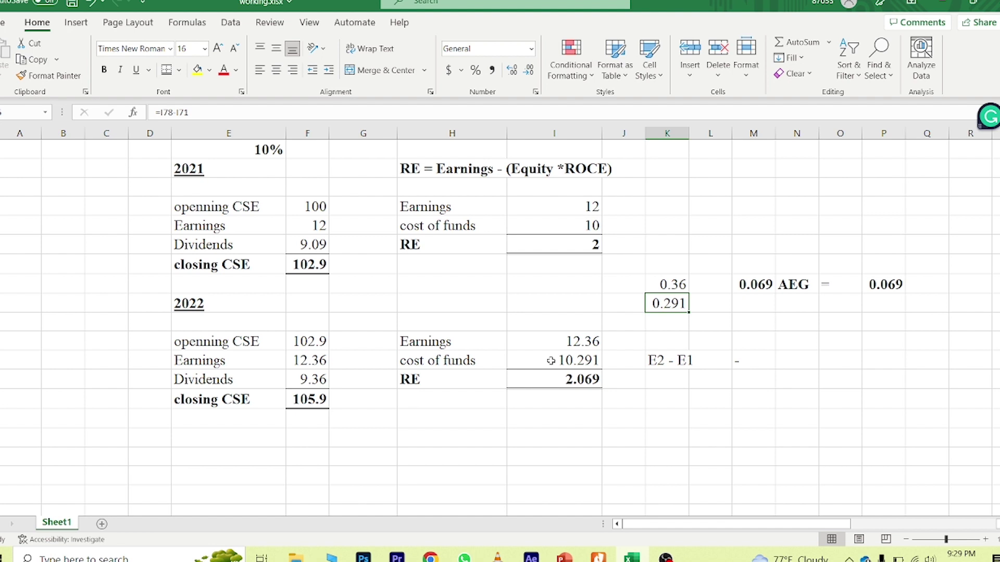
Examine the 2021 cost of funds row and the opening CSE in F70 that it is based on
{"action": "key", "text": "Left"}
{"action": "key", "text": "Up"}
{"action": "key", "text": "Up"}
{"action": "key", "text": "Up"}
{"action": "key", "text": "Up"}
{"action": "key", "text": "Left"}
{"action": "key", "text": "Left"}
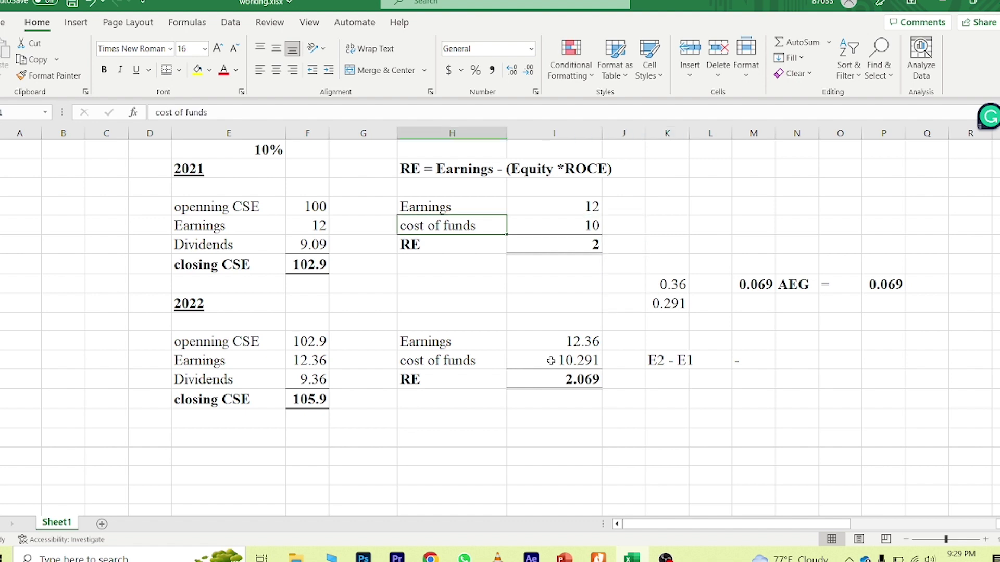
{"action": "key", "text": "Left"}
{"action": "key", "text": "Left"}
{"action": "key", "text": "Up"}
{"action": "key", "text": "F2"}
{"action": "key", "text": "Escape"}
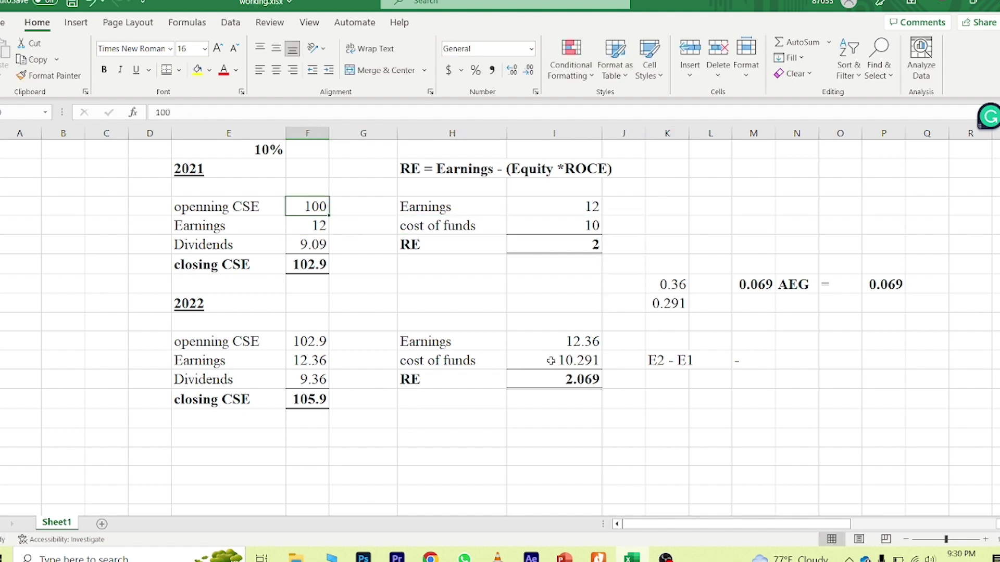
Check which cell the 2022 opening CSE in F77 refers to
{"action": "key", "text": "Right"}
{"action": "key", "text": "Right"}
{"action": "key", "text": "Right"}
{"action": "key", "text": "Right"}
{"action": "key", "text": "Down"}
{"action": "key", "text": "Down"}
{"action": "key", "text": "Down"}
{"action": "key", "text": "Down"}
{"action": "key", "text": "Down"}
{"action": "key", "text": "Down"}
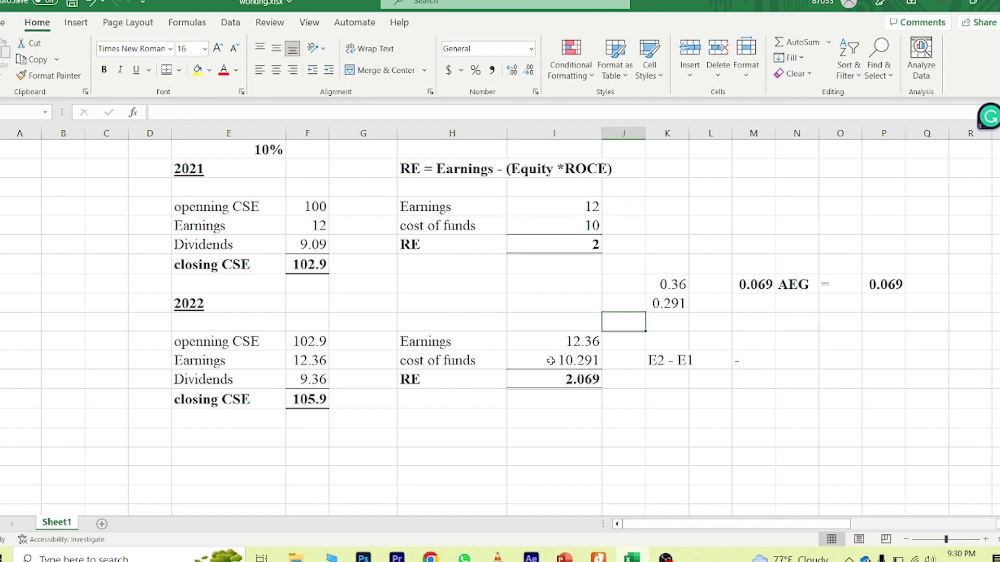
{"action": "key", "text": "Down"}
{"action": "key", "text": "Down"}
{"action": "key", "text": "Left"}
{"action": "key", "text": "Left"}
{"action": "key", "text": "Left"}
{"action": "key", "text": "Left"}
{"action": "key", "text": "Up"}
{"action": "key", "text": "F2"}
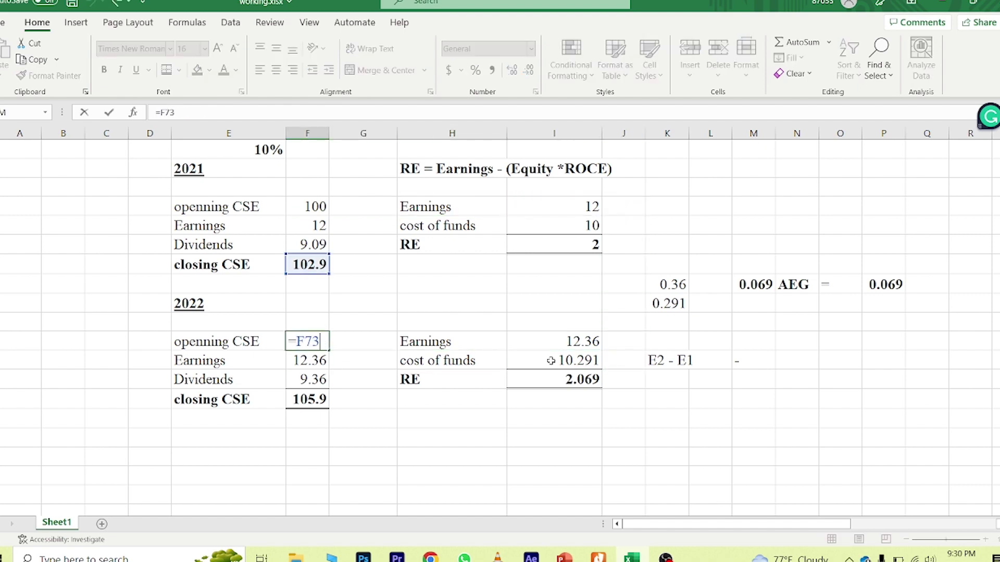
{"action": "key", "text": "Escape"}
Check the cell references in the cost of funds formulas for 2022 in I78 and 2021 in I71
{"action": "key", "text": "Right"}
{"action": "key", "text": "Right"}
{"action": "key", "text": "Right"}
{"action": "key", "text": "Down"}
{"action": "key", "text": "F2"}
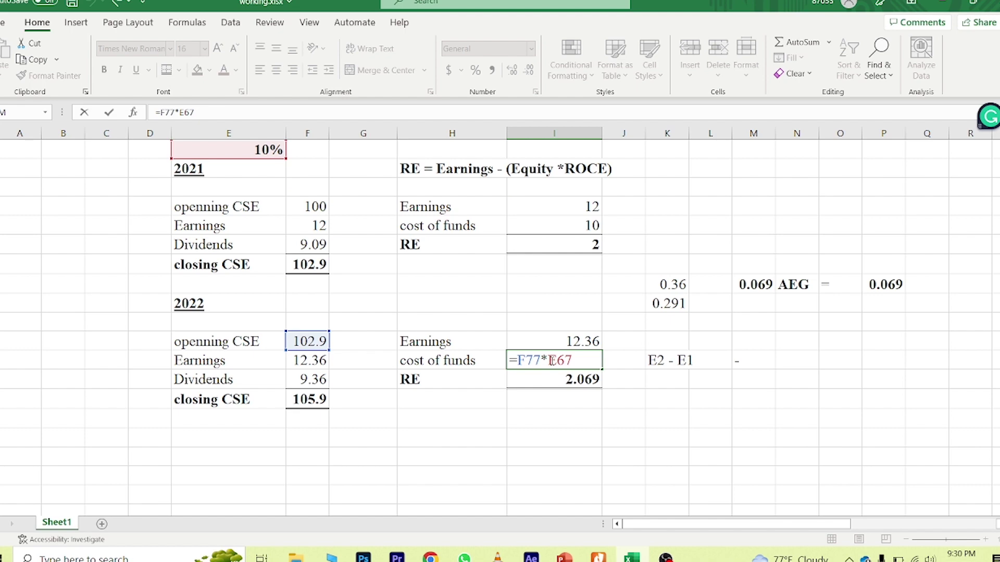
{"action": "key", "text": "Escape"}
{"action": "key", "text": "ctrl+Return"}
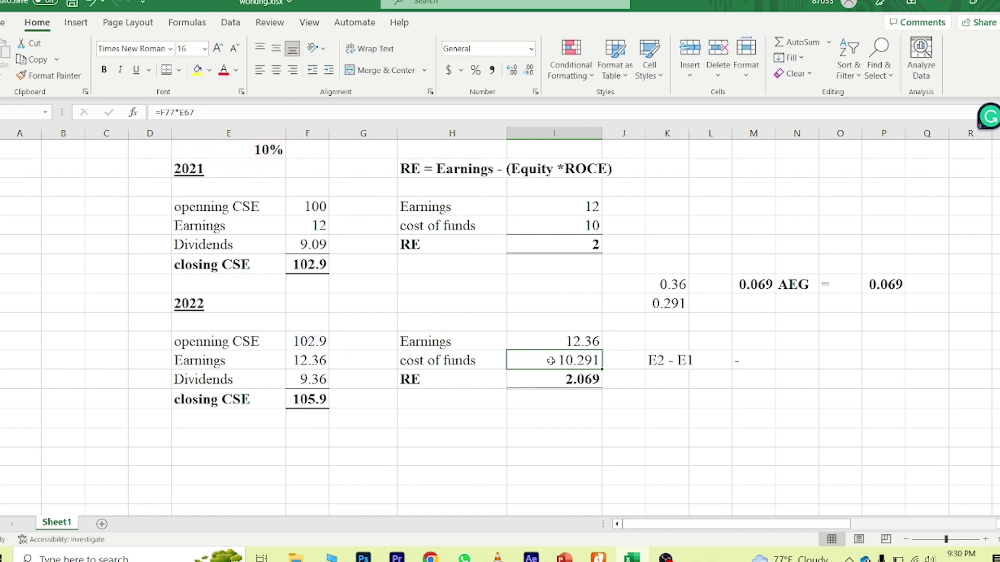
{"action": "key", "text": "Up"}
{"action": "key", "text": "Up"}
{"action": "key", "text": "Up"}
{"action": "key", "text": "Up"}
{"action": "key", "text": "Up"}
{"action": "key", "text": "Up"}
{"action": "key", "text": "Up"}
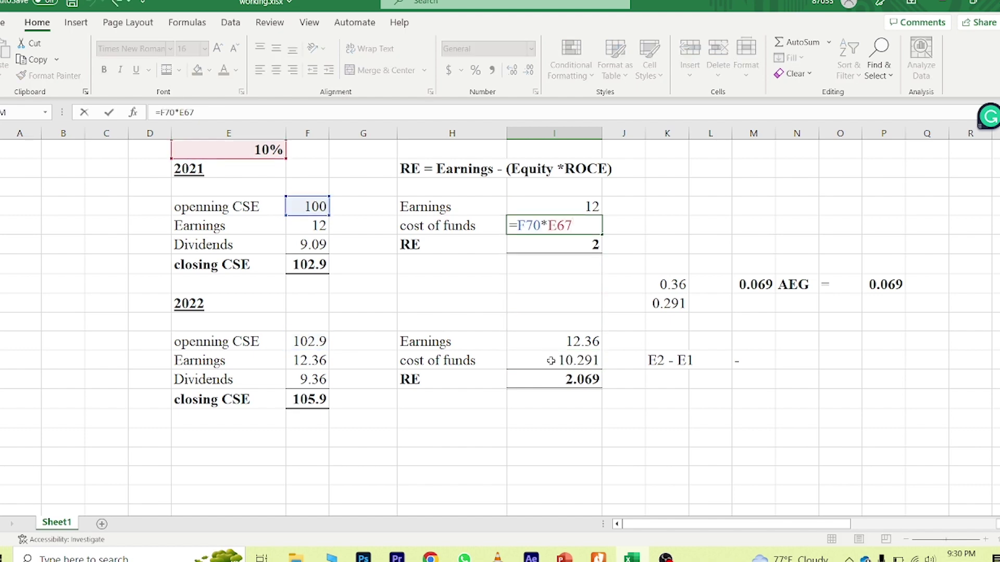
{"action": "key", "text": "Escape"}
Review the opening CSE and earnings figures for both years, finishing at the 2022 earnings in I77
{"action": "key", "text": "Down"}
{"action": "key", "text": "Left"}
{"action": "key", "text": "Left"}
{"action": "key", "text": "Left"}
{"action": "key", "text": "Up"}
{"action": "key", "text": "Up"}
{"action": "key", "text": "Down"}
{"action": "key", "text": "Down"}
{"action": "key", "text": "Down"}
{"action": "key", "text": "Down"}
{"action": "key", "text": "Down"}
{"action": "key", "text": "Down"}
{"action": "key", "text": "Down"}
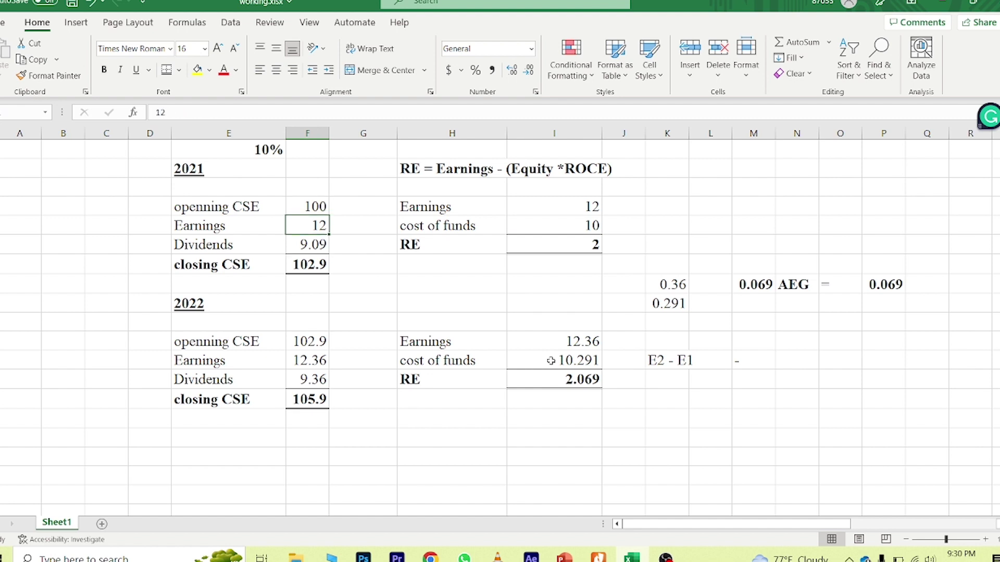
{"action": "key", "text": "Right"}
{"action": "key", "text": "Right"}
{"action": "key", "text": "Right"}
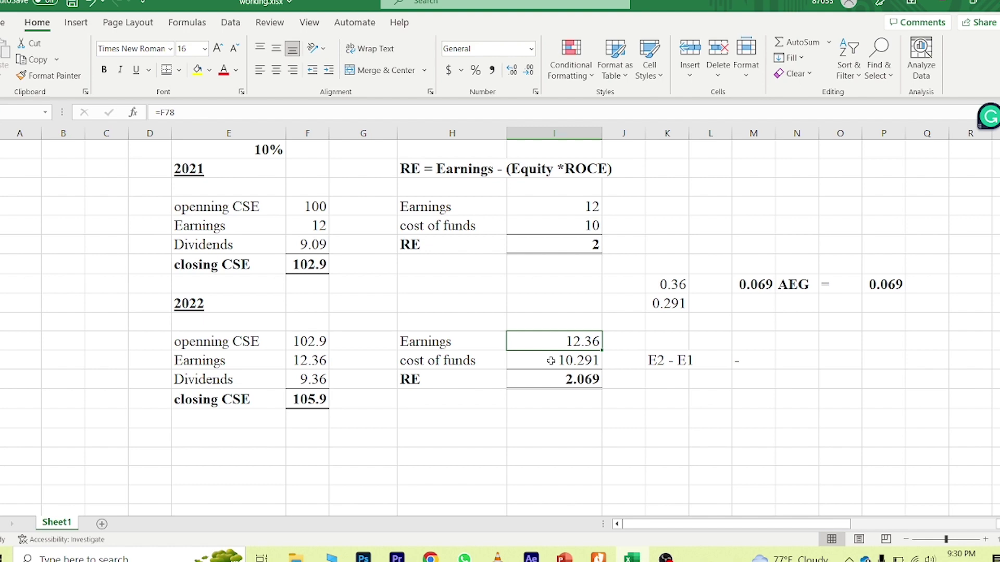
Examine the change in cost of funds in K75 alongside the AEG result and the partly written formula in row 78
{"action": "key", "text": "Up"}
{"action": "key", "text": "Up"}
{"action": "key", "text": "Right"}
{"action": "key", "text": "Right"}
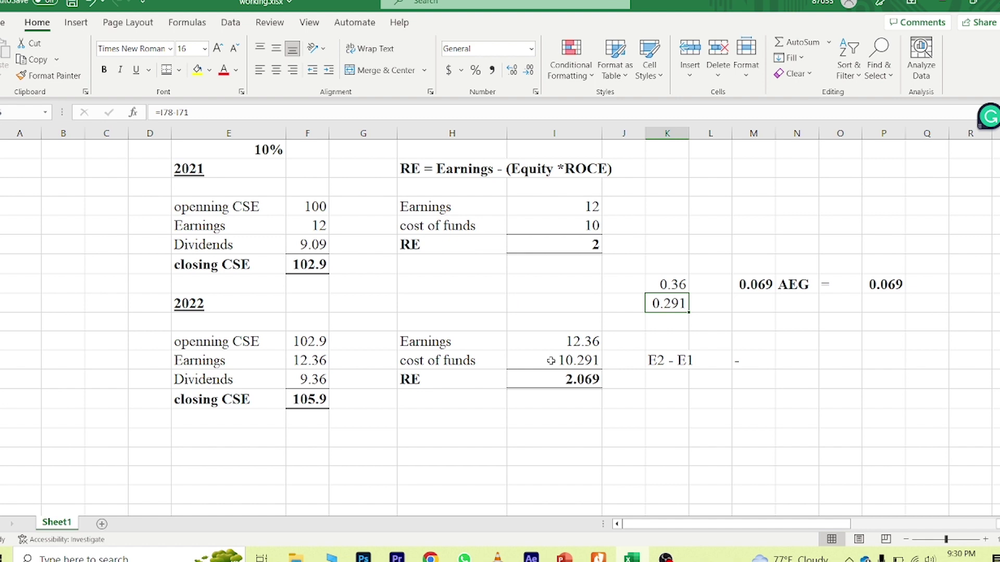
{"action": "key", "text": "Down"}
{"action": "key", "text": "Down"}
{"action": "key", "text": "Down"}
{"action": "key", "text": "Right"}
{"action": "key", "text": "Right"}
{"action": "key", "text": "Right"}
{"action": "key", "text": "Up"}
{"action": "key", "text": "Up"}
{"action": "key", "text": "Left"}
{"action": "key", "text": "Left"}
{"action": "key", "text": "Up"}
{"action": "key", "text": "Left"}
{"action": "key", "text": "Right"}
{"action": "key", "text": "Right"}
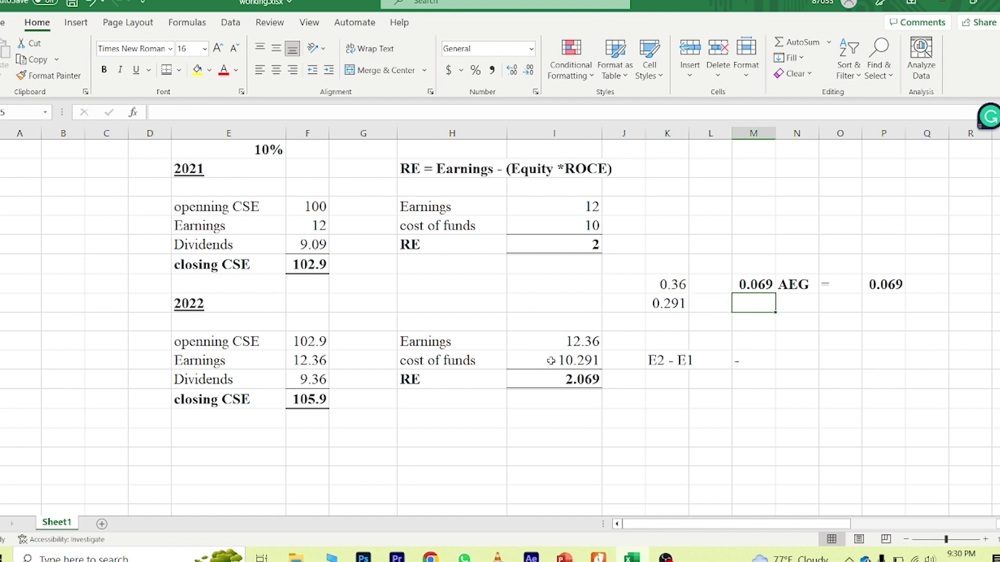
Compare the 2022 opening CSE in F77 with the change in cost of funds in K75
{"action": "key", "text": "Left"}
{"action": "key", "text": "Left"}
{"action": "key", "text": "Left"}
{"action": "key", "text": "Left"}
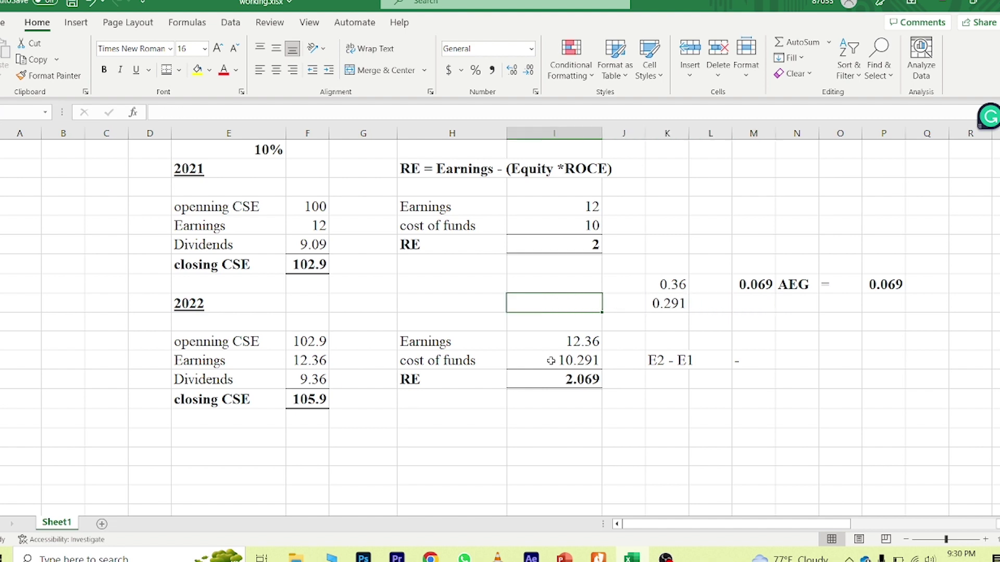
{"action": "key", "text": "Left"}
{"action": "key", "text": "Left"}
{"action": "key", "text": "Down"}
{"action": "key", "text": "Left"}
{"action": "key", "text": "Down"}
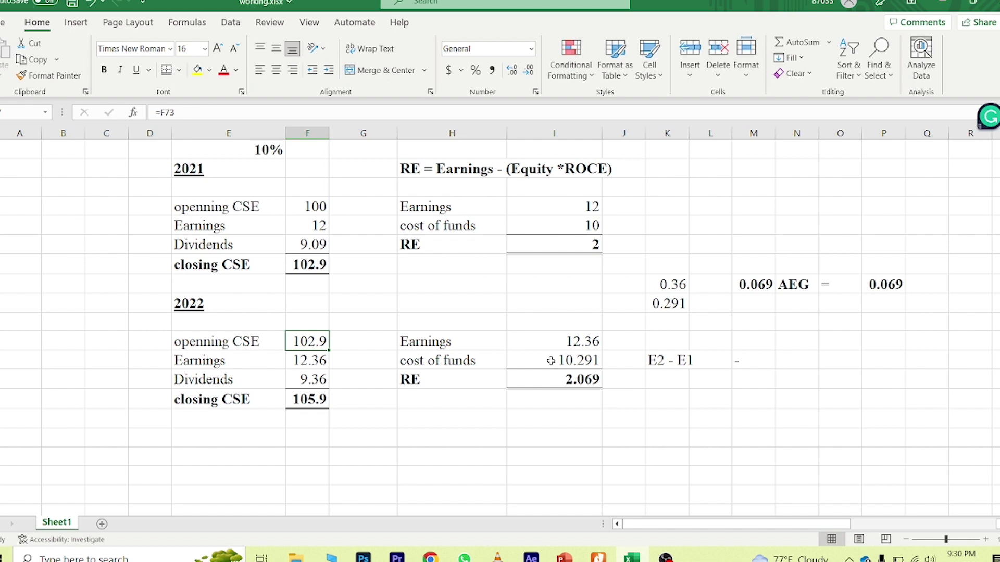
{"action": "key", "text": "Right"}
{"action": "key", "text": "Right"}
{"action": "key", "text": "Right"}
{"action": "key", "text": "Right"}
{"action": "key", "text": "Right"}
{"action": "key", "text": "Up"}
{"action": "key", "text": "Up"}
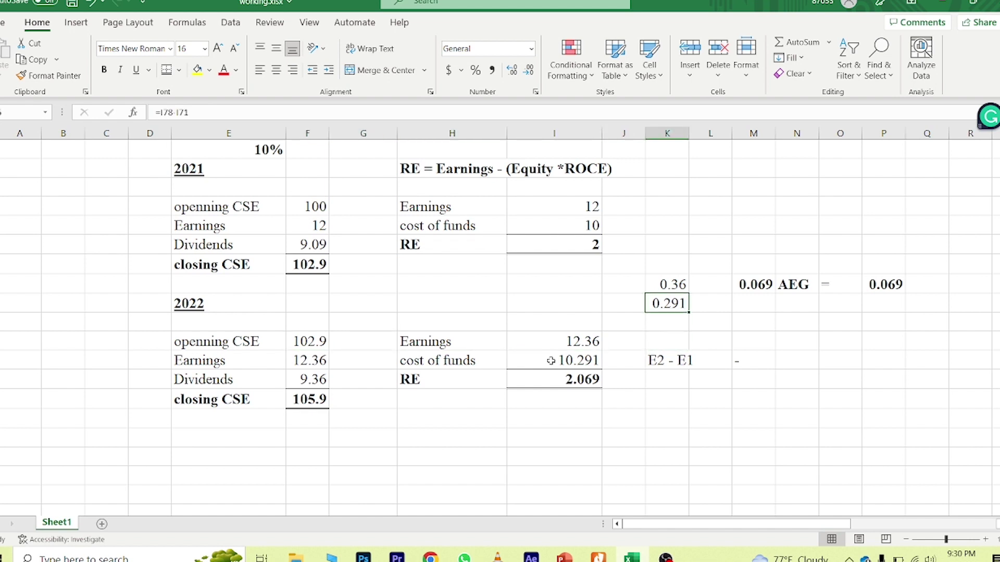
{"action": "key", "text": "Left"}
{"action": "key", "text": "Left"}
{"action": "key", "text": "Left"}
{"action": "key", "text": "Left"}
{"action": "key", "text": "Left"}
{"action": "key", "text": "Down"}
{"action": "key", "text": "Down"}
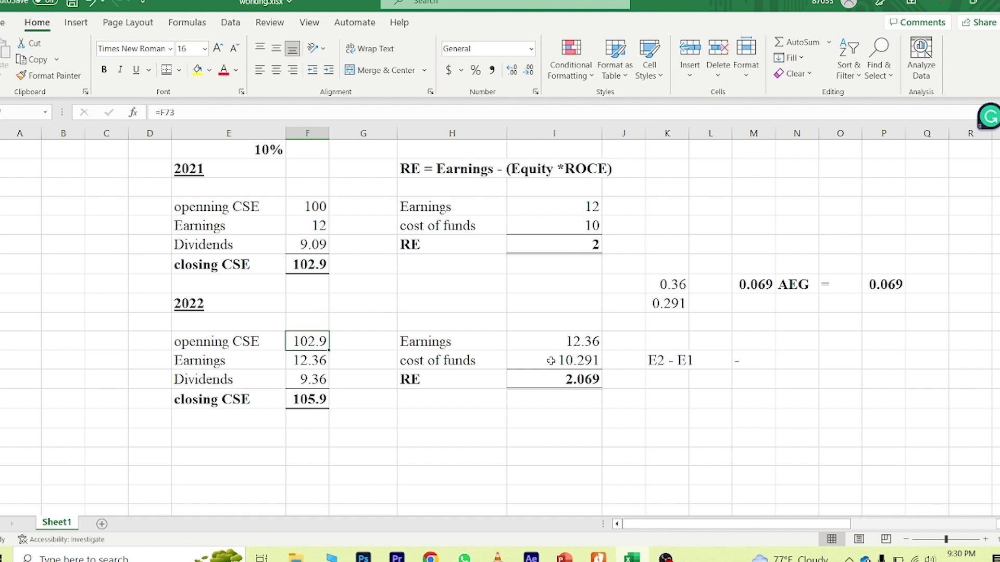
Trace the 2022 opening CSE in F77 back to the 2021 closing CSE in F73 and the figures it is built from
{"action": "key", "text": "Up"}
{"action": "key", "text": "Up"}
{"action": "key", "text": "Up"}
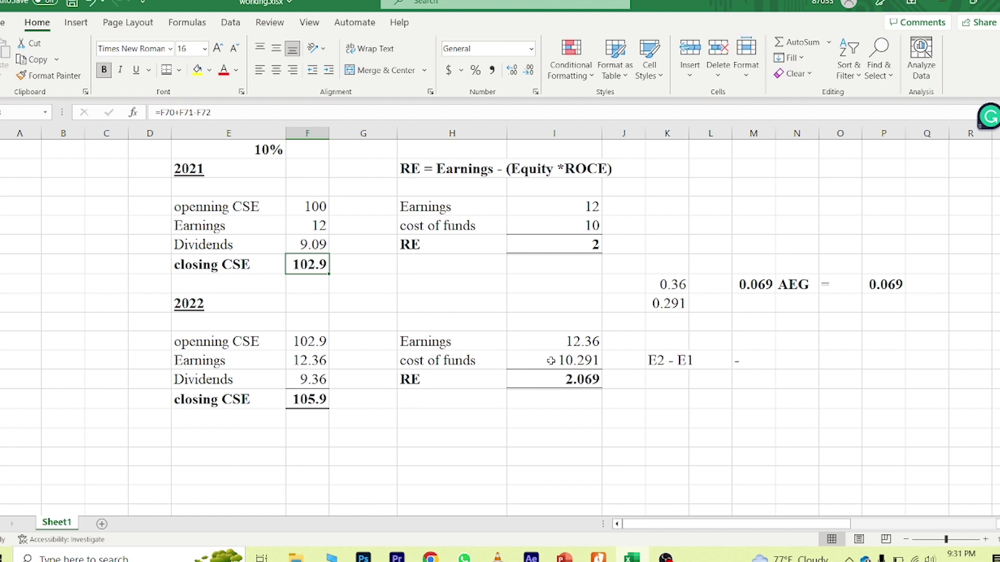
{"action": "key", "text": "Up"}
{"action": "key", "text": "Up"}
{"action": "key", "text": "Up"}
{"action": "key", "text": "Down"}
{"action": "key", "text": "Down"}
{"action": "key", "text": "Down"}
{"action": "key", "text": "Down"}
{"action": "key", "text": "Down"}
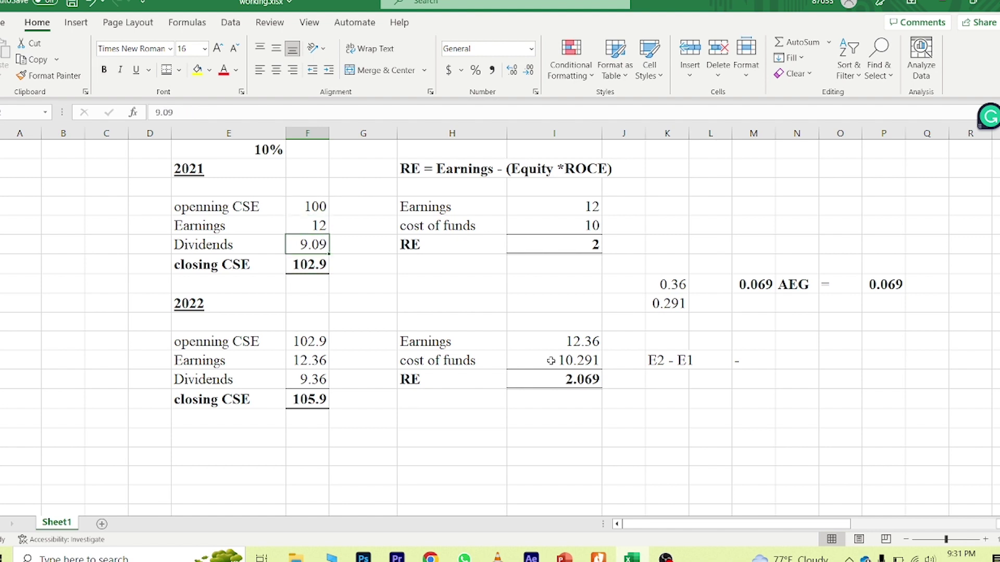
{"action": "key", "text": "Down"}
{"action": "key", "text": "Down"}
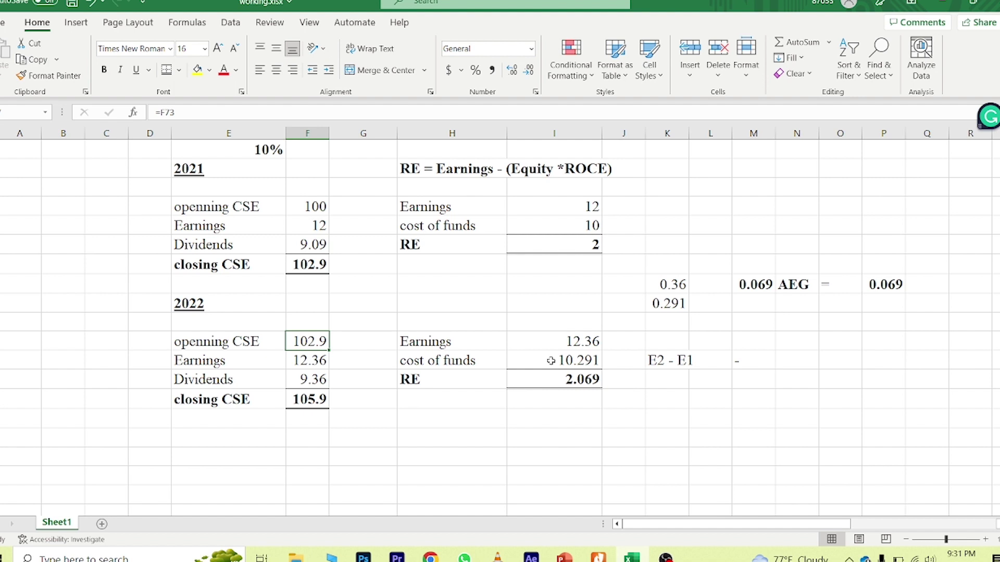
Review the 2021 opening CSE, earnings and dividends in column F, finishing at the earnings in F71
{"action": "key", "text": "Up"}
{"action": "key", "text": "Up"}
{"action": "key", "text": "Up"}
{"action": "key", "text": "Up"}
{"action": "key", "text": "Up"}
{"action": "key", "text": "Up"}
{"action": "key", "text": "shift+Down"}
{"action": "key", "text": "Down"}
{"action": "key", "text": "Up"}
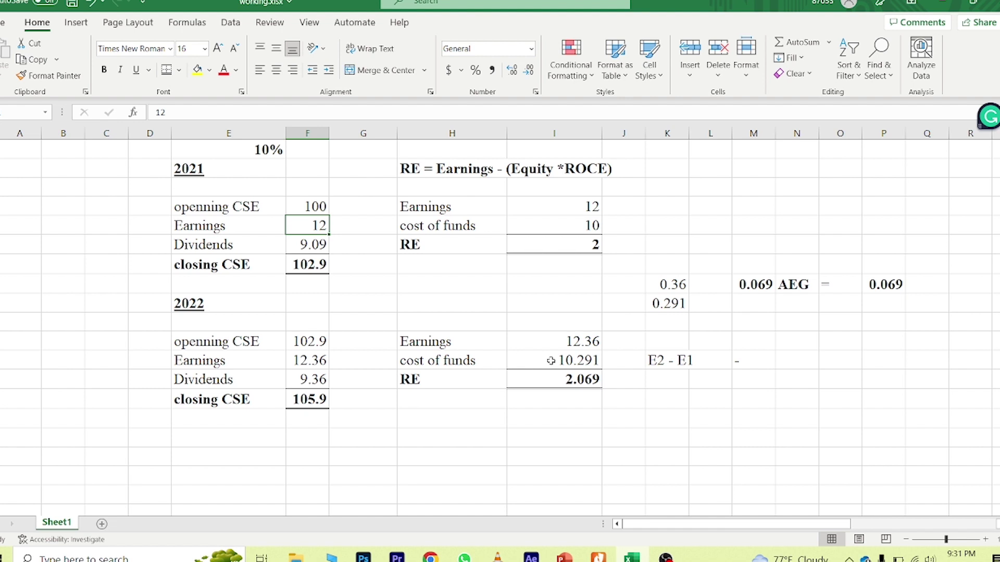
Complete the AEG formula text by entering "(E1 *r - D1 * r)" in N78, after the minus sign
{"action": "key", "text": "Right"}
{"action": "key", "text": "Right"}
{"action": "key", "text": "Right"}
{"action": "key", "text": "Right"}
{"action": "key", "text": "Right"}
{"action": "key", "text": "Right"}
{"action": "key", "text": "Right"}
{"action": "key", "text": "Right"}
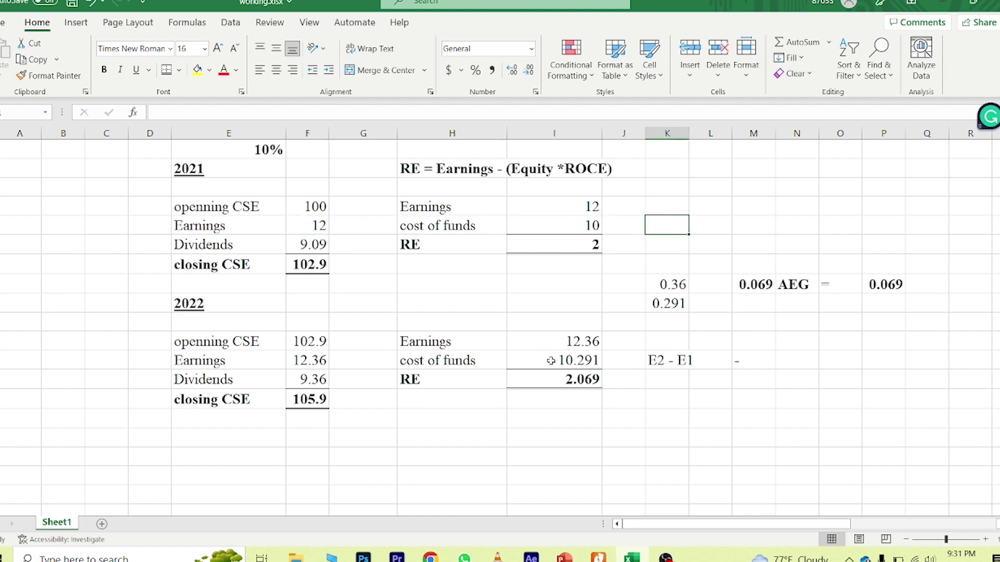
{"action": "key", "text": "Down"}
{"action": "key", "text": "Down"}
{"action": "key", "text": "Down"}
{"action": "key", "text": "Down"}
{"action": "key", "text": "Down"}
{"action": "key", "text": "Down"}
{"action": "key", "text": "Down"}
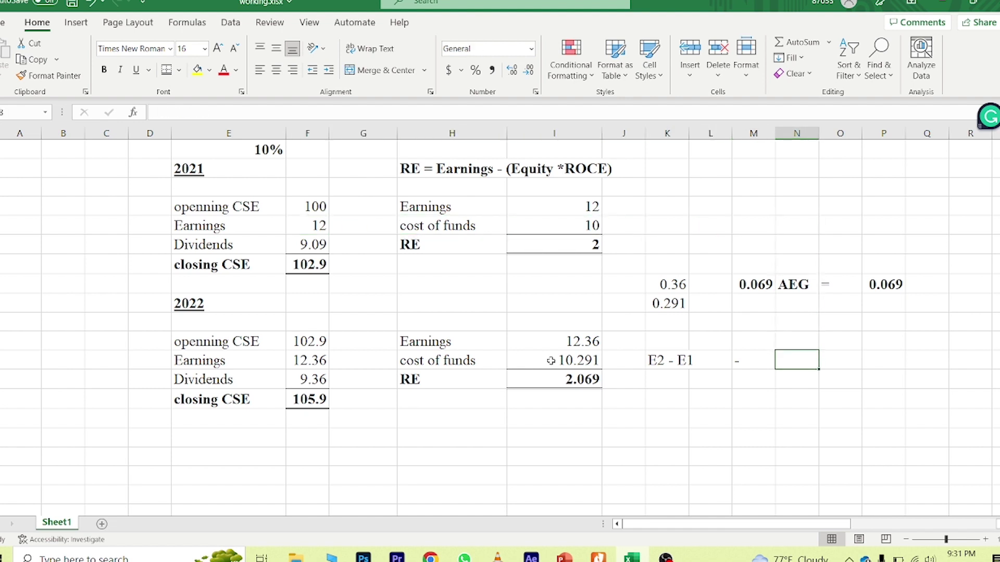
{"action": "type", "text": "("}
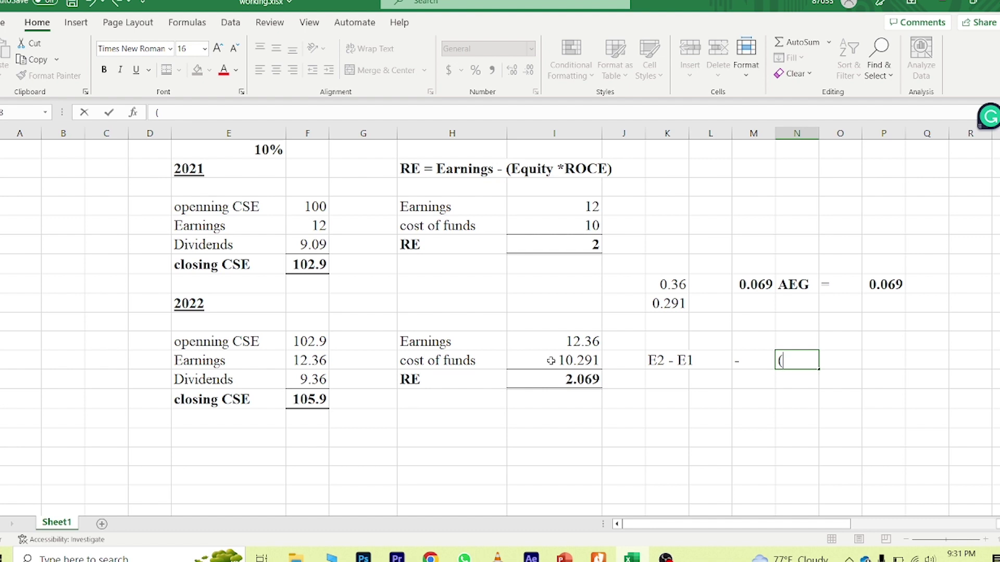
{"action": "type", "text": "E1"}
{"action": "type", "text": " *"}
{"action": "type", "text": "r"}
{"action": "type", "text": ")"}
{"action": "type", "text": "D1"}
{"action": "type", "text": " *"}
{"action": "type", "text": " r"}
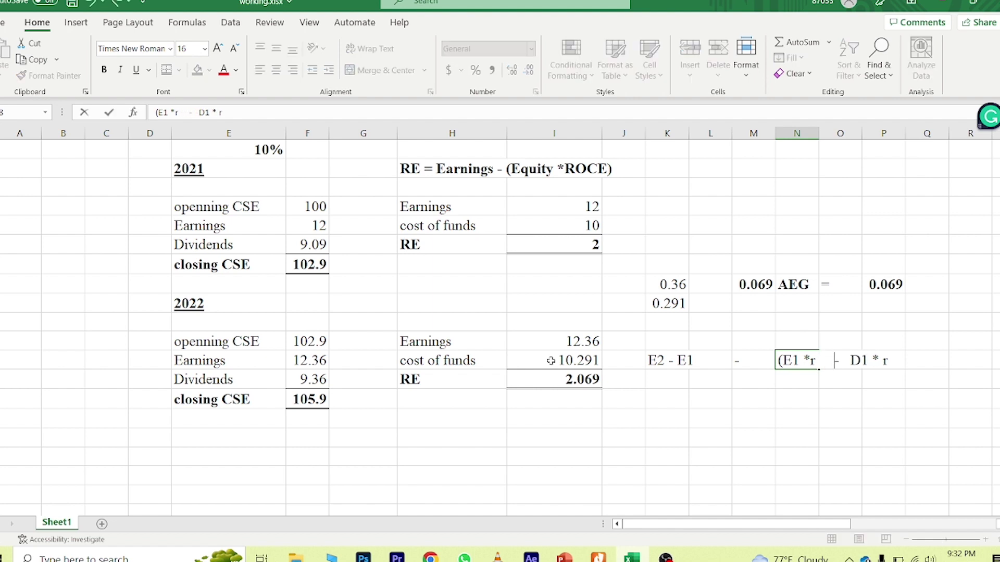
{"action": "type", "text": ")"}
{"action": "key", "text": "Return"}
Enclose the change in earnings term in K78 in parentheses so that it reads "(E2 - E1)"
{"action": "key", "text": "Left"}
{"action": "key", "text": "Left"}
{"action": "key", "text": "Left"}
{"action": "key", "text": "Up"}
{"action": "key", "text": "F2"}
{"action": "key", "text": "Home"}
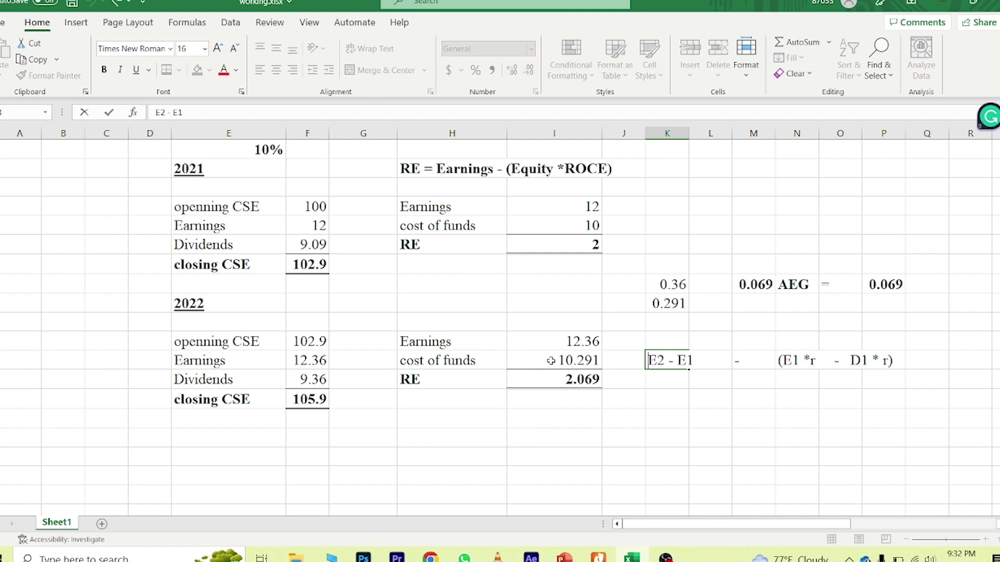
{"action": "type", "text": "("}
{"action": "key", "text": "End"}
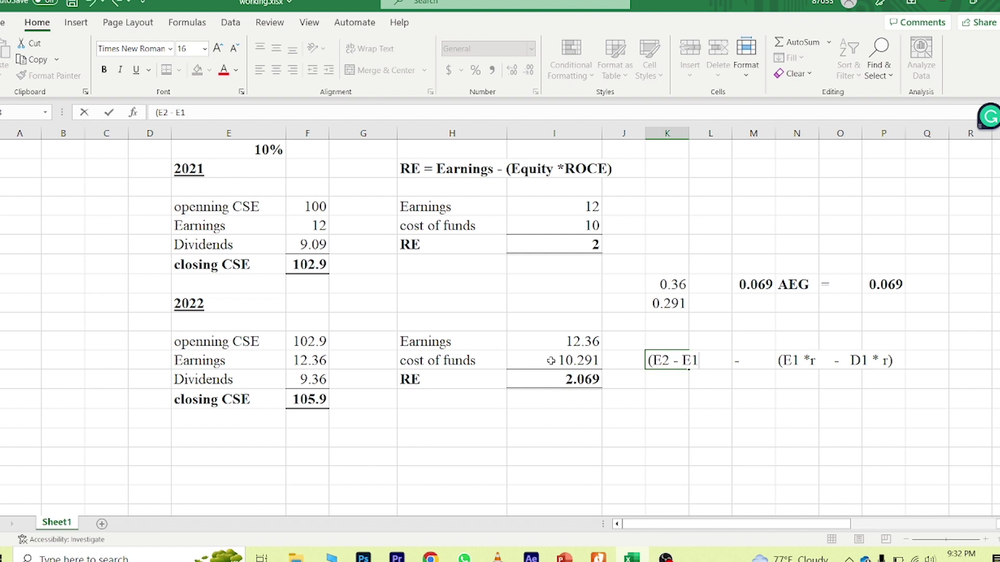
{"action": "type", "text": ")"}
{"action": "key", "text": "Return"}
Check which RE cells the bold AEG result in P74 refers to
{"action": "key", "text": "Up"}
{"action": "key", "text": "Up"}
{"action": "key", "text": "Up"}
{"action": "key", "text": "Up"}
{"action": "key", "text": "Up"}
{"action": "key", "text": "Up"}
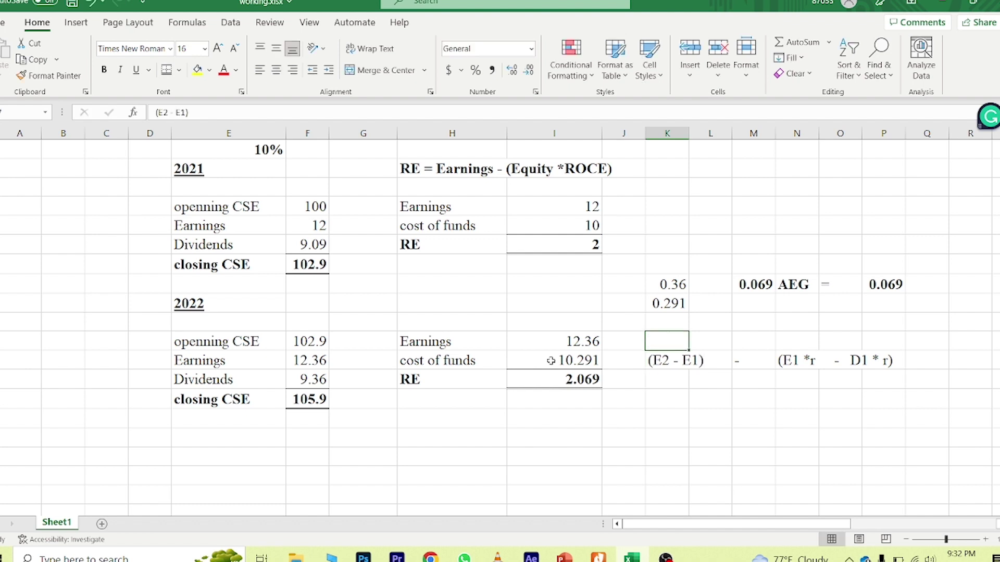
{"action": "key", "text": "Right"}
{"action": "key", "text": "Right"}
{"action": "key", "text": "Right"}
{"action": "key", "text": "Right"}
{"action": "key", "text": "Right"}
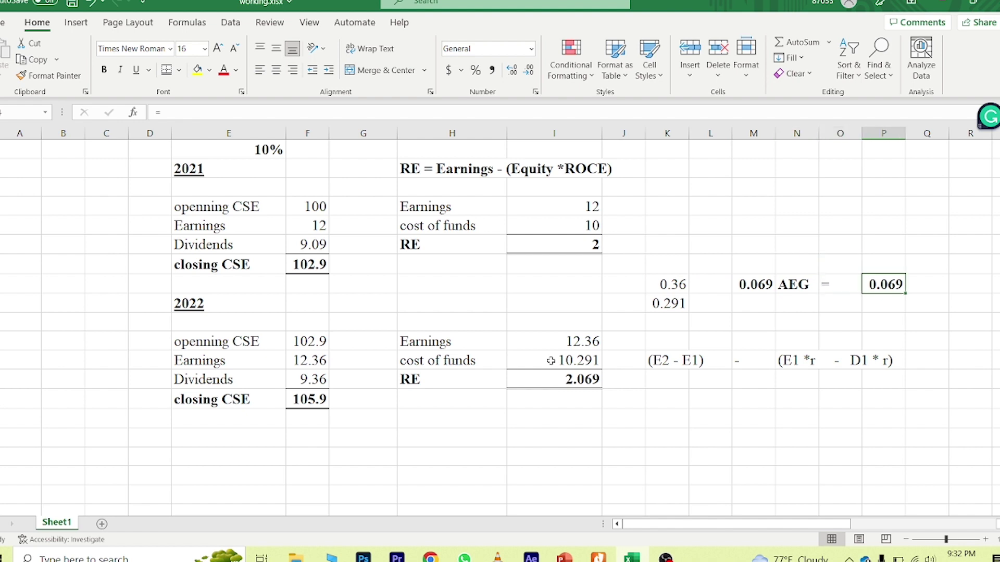
{"action": "key", "text": "F2"}
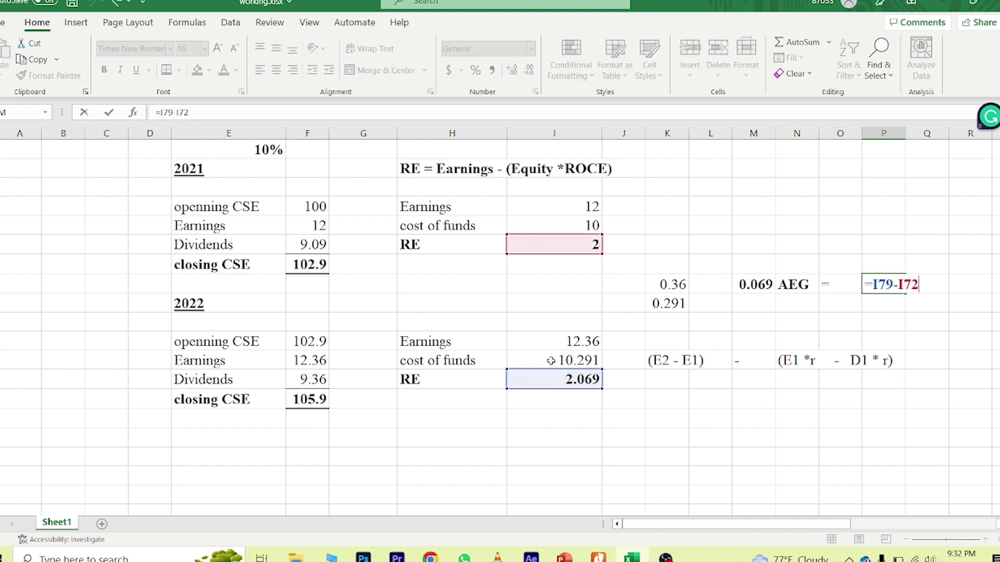
{"action": "key", "text": "Escape"}
Review the 2022 and 2021 residual earnings calculations in column I
{"action": "key", "text": "Left"}
{"action": "key", "text": "Left"}
{"action": "key", "text": "Left"}
{"action": "key", "text": "Left"}
{"action": "key", "text": "Left"}
{"action": "key", "text": "Left"}
{"action": "key", "text": "Down"}
{"action": "key", "text": "Down"}
{"action": "key", "text": "Down"}
{"action": "key", "text": "Down"}
{"action": "key", "text": "Down"}
{"action": "key", "text": "Left"}
{"action": "key", "text": "Up"}
{"action": "key", "text": "Up"}
{"action": "key", "text": "Up"}
{"action": "key", "text": "Up"}
{"action": "key", "text": "Up"}
{"action": "key", "text": "Up"}
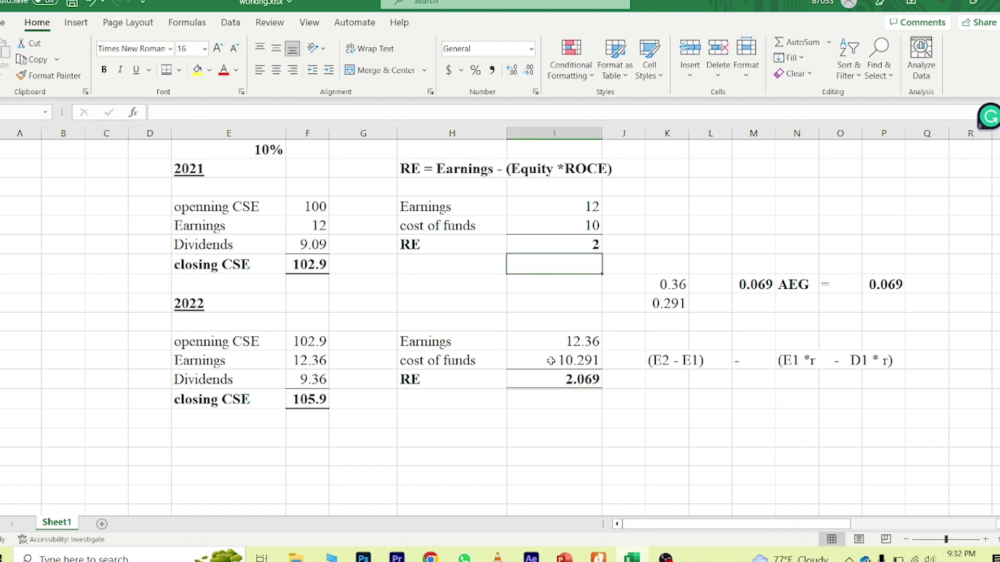
Check the cell references of the change in earnings in K74 and compare them with the (E2 - E1) term in K78
{"action": "key", "text": "Right"}
{"action": "key", "text": "Down"}
{"action": "key", "text": "Right"}
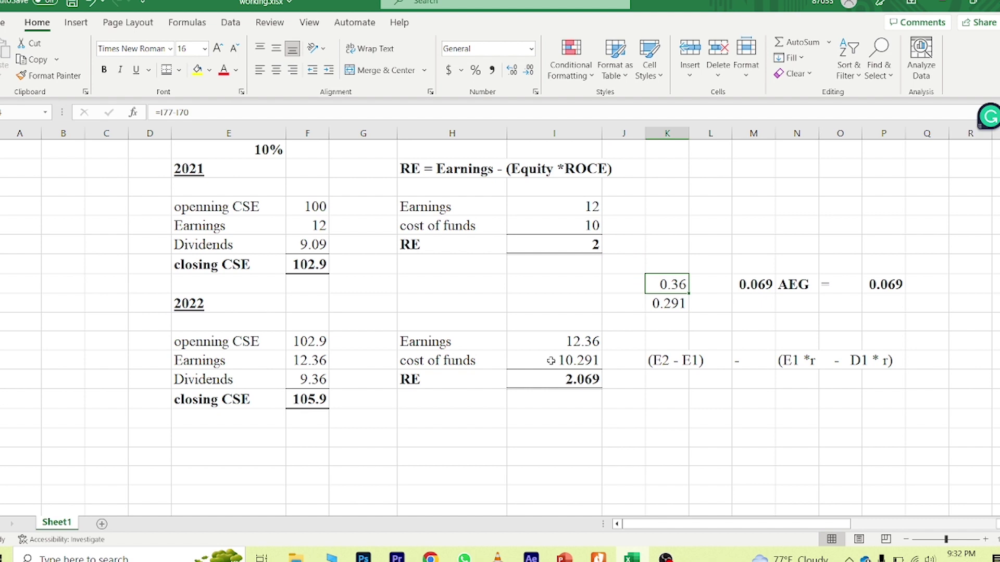
{"action": "key", "text": "F2"}
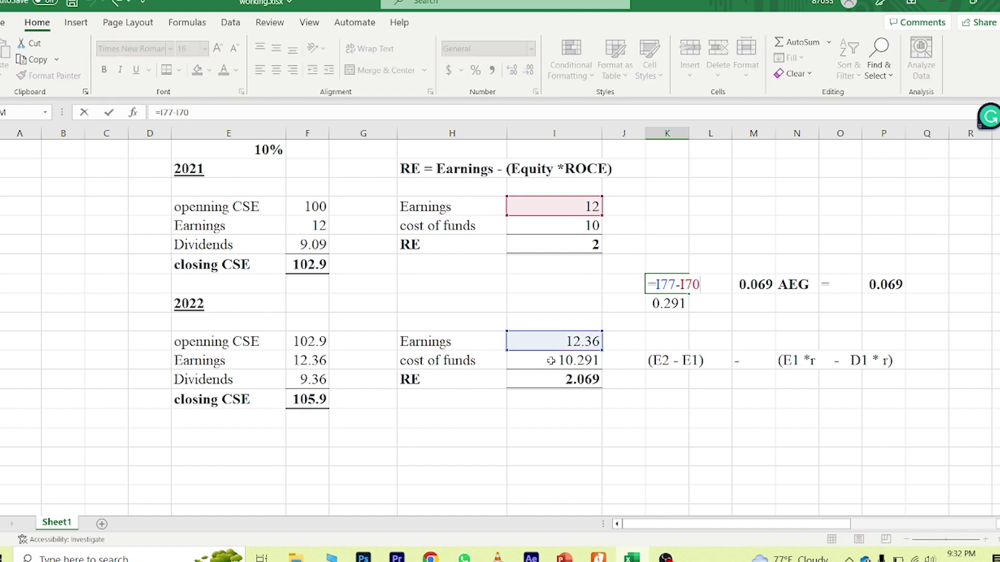
{"action": "key", "text": "Escape"}
{"action": "key", "text": "Down"}
{"action": "key", "text": "Down"}
{"action": "key", "text": "Down"}
{"action": "key", "text": "Down"}
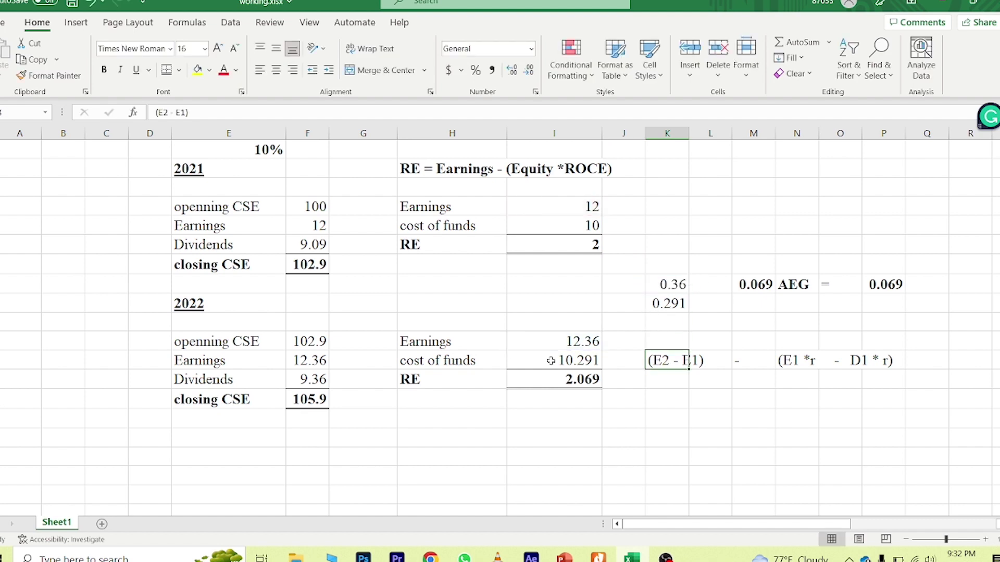
Check the cell references in the change in cost of funds formula in K75
{"action": "key", "text": "Up"}
{"action": "key", "text": "Up"}
{"action": "key", "text": "Up"}
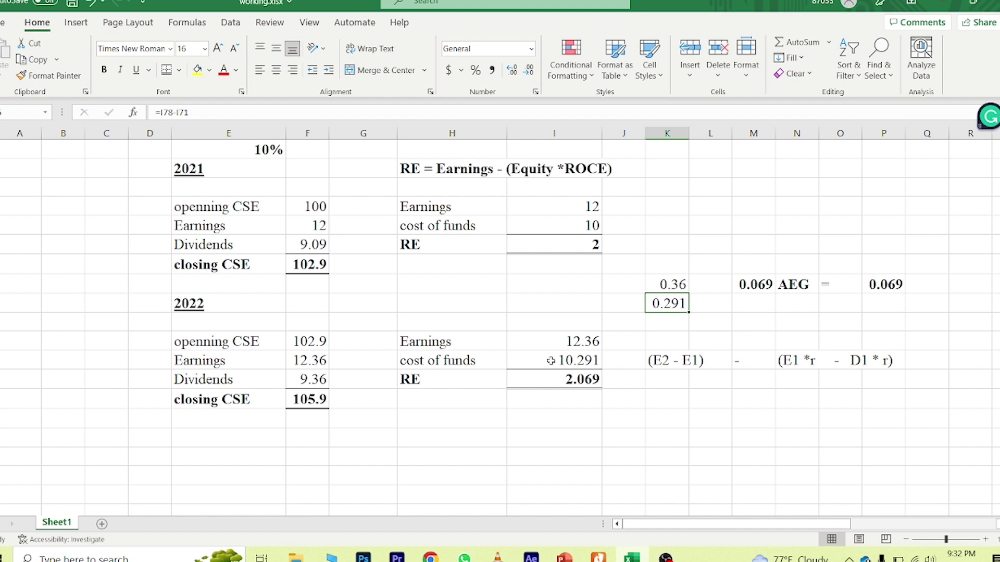
{"action": "key", "text": "F2"}
{"action": "key", "text": "Tab"}
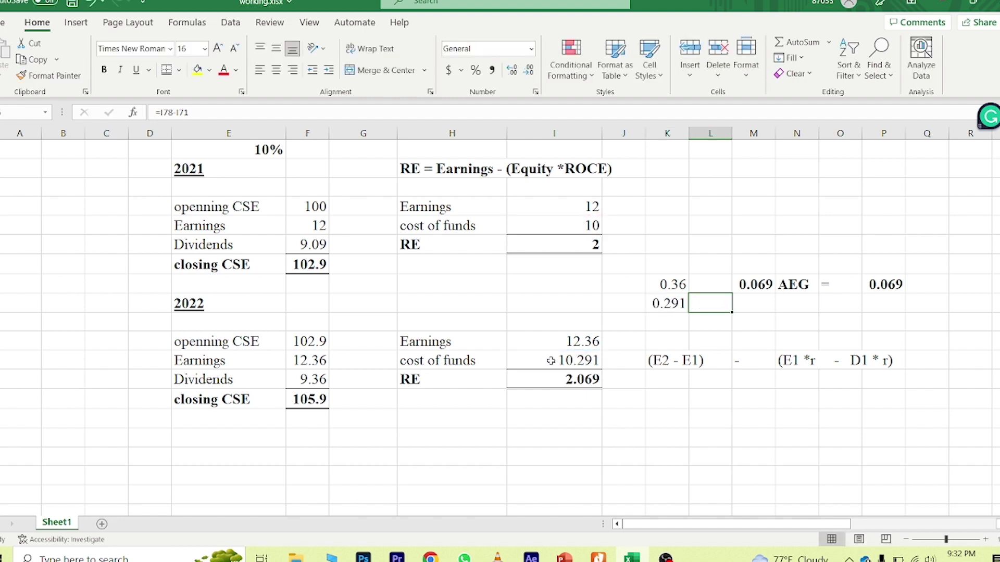
{"action": "key", "text": "Left"}
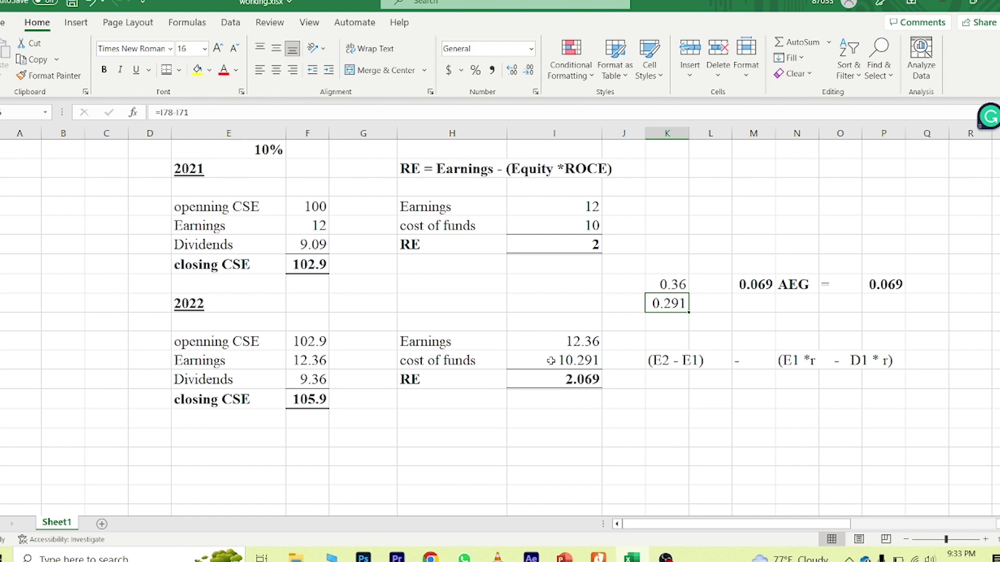
Review the 2021 RE in I72 and the 2021 dividends in F72
{"action": "key", "text": "Left"}
{"action": "key", "text": "Left"}
{"action": "key", "text": "Up"}
{"action": "key", "text": "Up"}
{"action": "key", "text": "Up"}
{"action": "key", "text": "Up"}
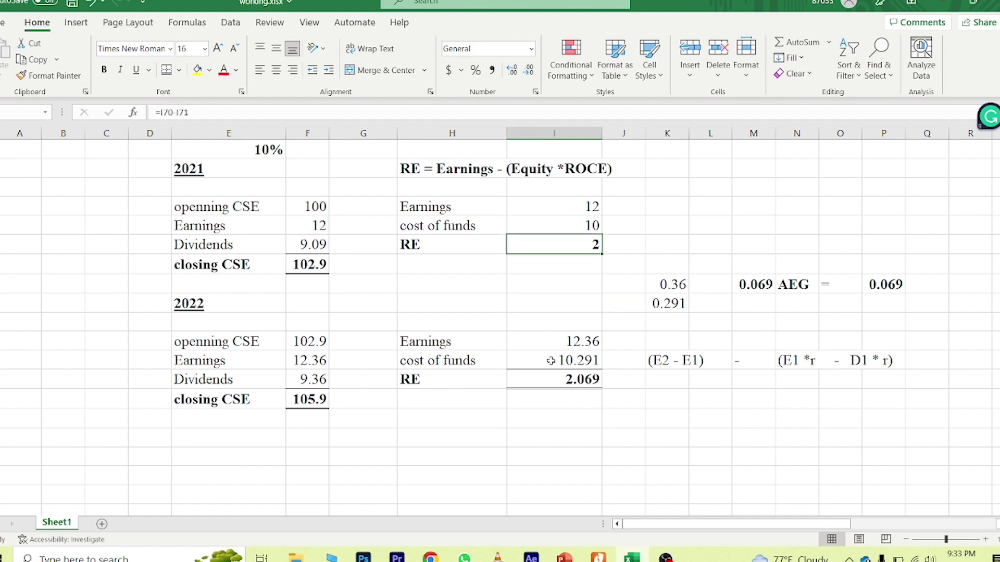
{"action": "key", "text": "Left"}
{"action": "key", "text": "Left"}
{"action": "key", "text": "Left"}
{"action": "key", "text": "Down"}
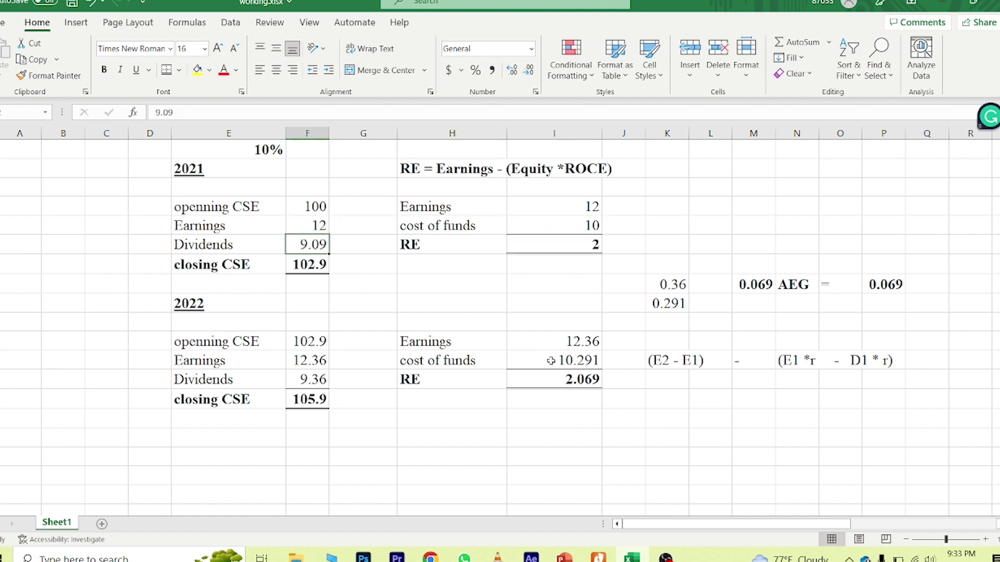
Examine the (E1 *r - D1 * r) term of the AEG formula in row 78
{"action": "key", "text": "Right"}
{"action": "key", "text": "Right"}
{"action": "key", "text": "Right"}
{"action": "key", "text": "Right"}
{"action": "key", "text": "Right"}
{"action": "key", "text": "Right"}
{"action": "key", "text": "Right"}
{"action": "key", "text": "Right"}
{"action": "key", "text": "Down"}
{"action": "key", "text": "Down"}
{"action": "key", "text": "Down"}
{"action": "key", "text": "Down"}
{"action": "key", "text": "Down"}
{"action": "key", "text": "Down"}
{"action": "key", "text": "Right"}
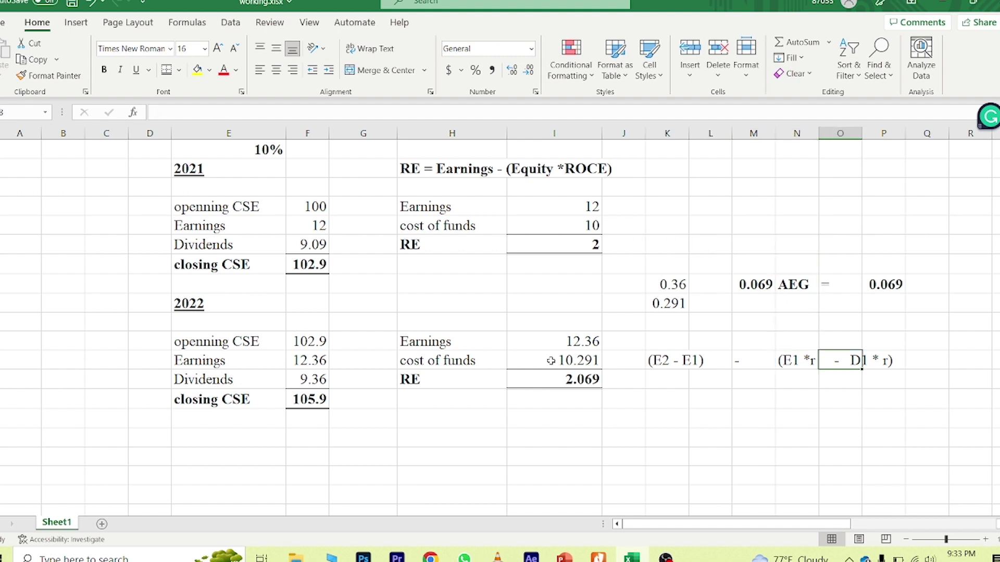
{"action": "key", "text": "Right"}
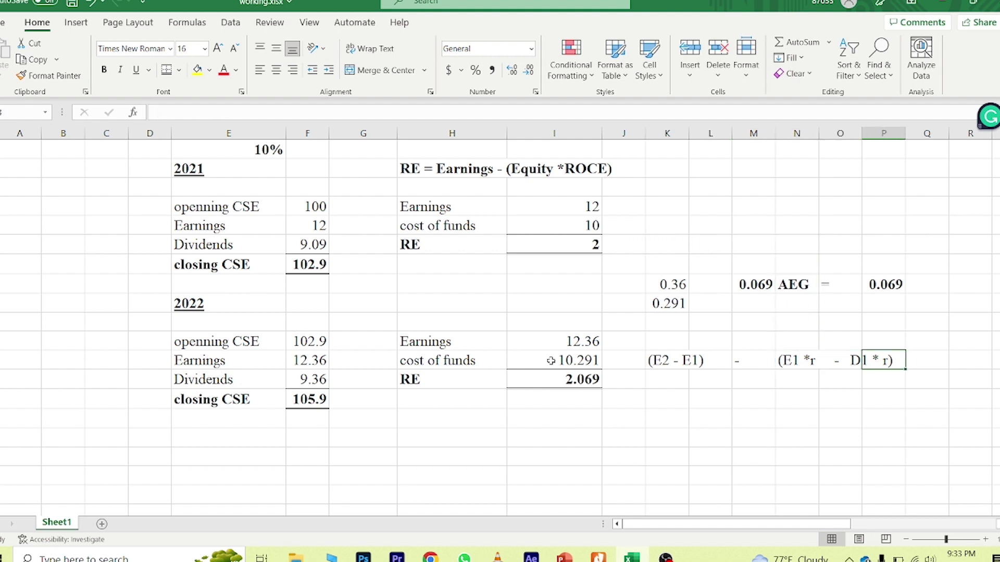
{"action": "key", "text": "Left"}
{"action": "key", "text": "Left"}
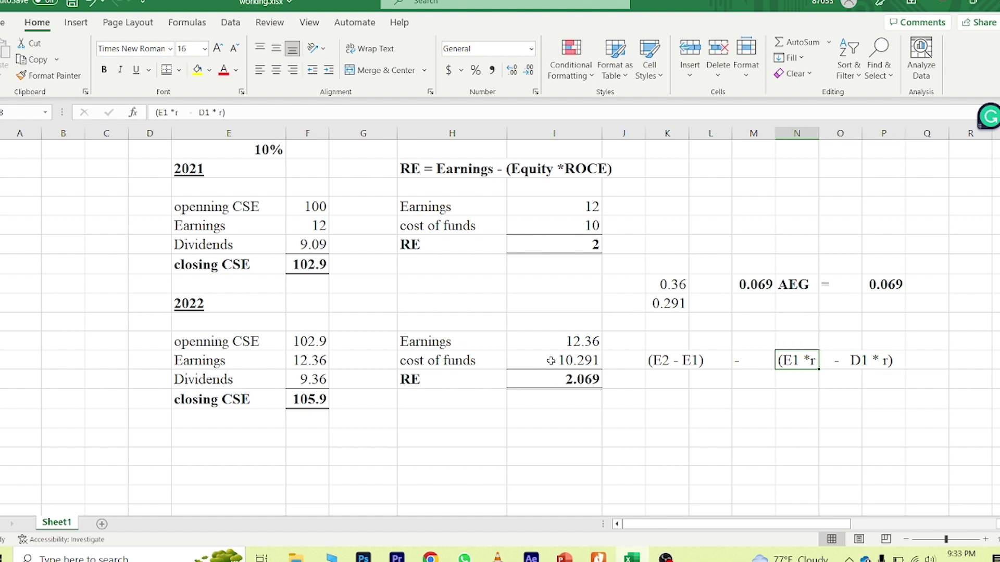
In I74, multiply the 2021 earnings in F71 by the rate in E67
{"action": "key", "text": "Left"}
{"action": "key", "text": "Left"}
{"action": "key", "text": "Left"}
{"action": "key", "text": "Up"}
{"action": "key", "text": "Up"}
{"action": "key", "text": "Up"}
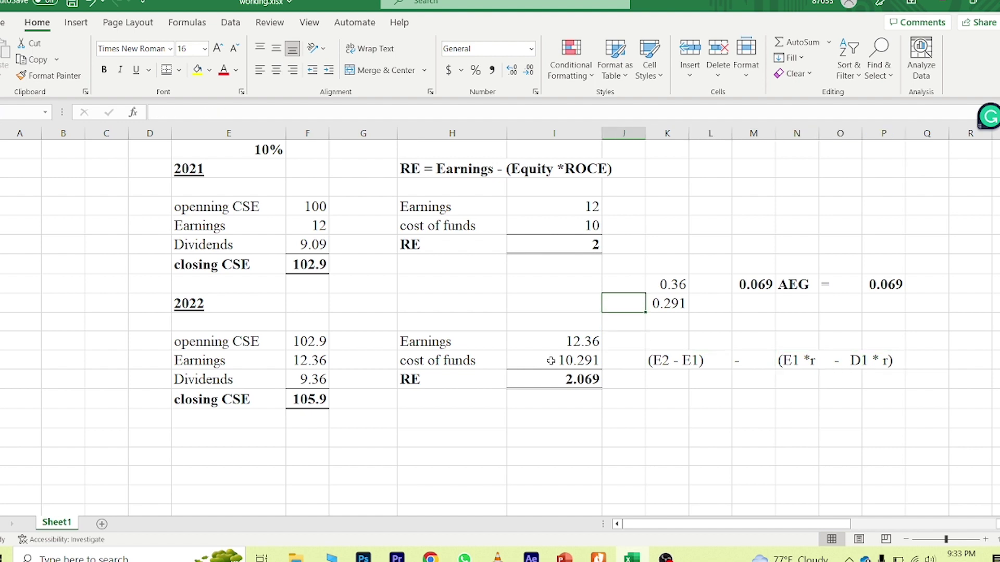
{"action": "key", "text": "Up"}
{"action": "key", "text": "Left"}
{"action": "key", "text": "Left"}
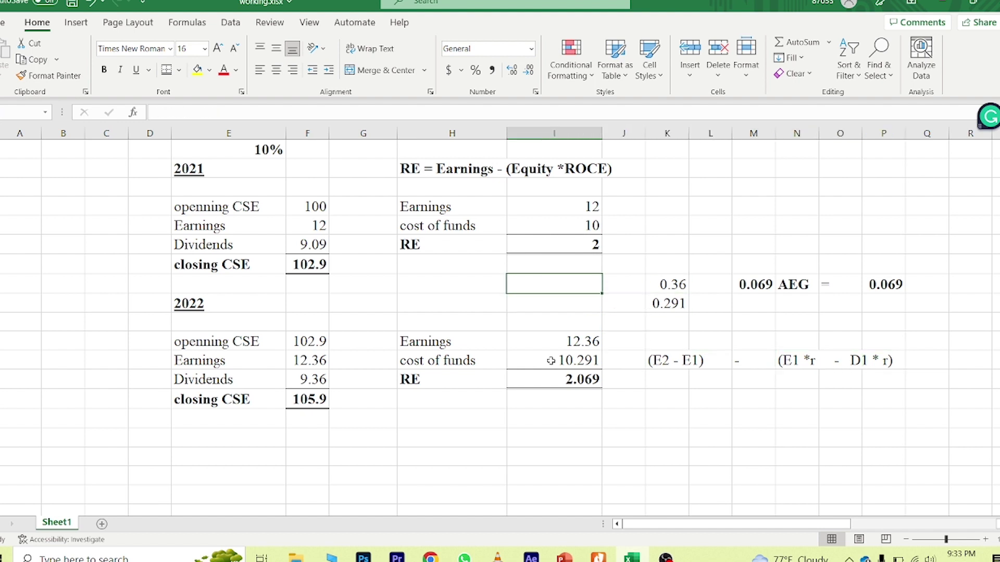
{"action": "type", "text": "="}
{"action": "key", "text": "Left"}
{"action": "key", "text": "Left"}
{"action": "key", "text": "Left"}
{"action": "key", "text": "Up"}
{"action": "key", "text": "Up"}
{"action": "type", "text": "*"}
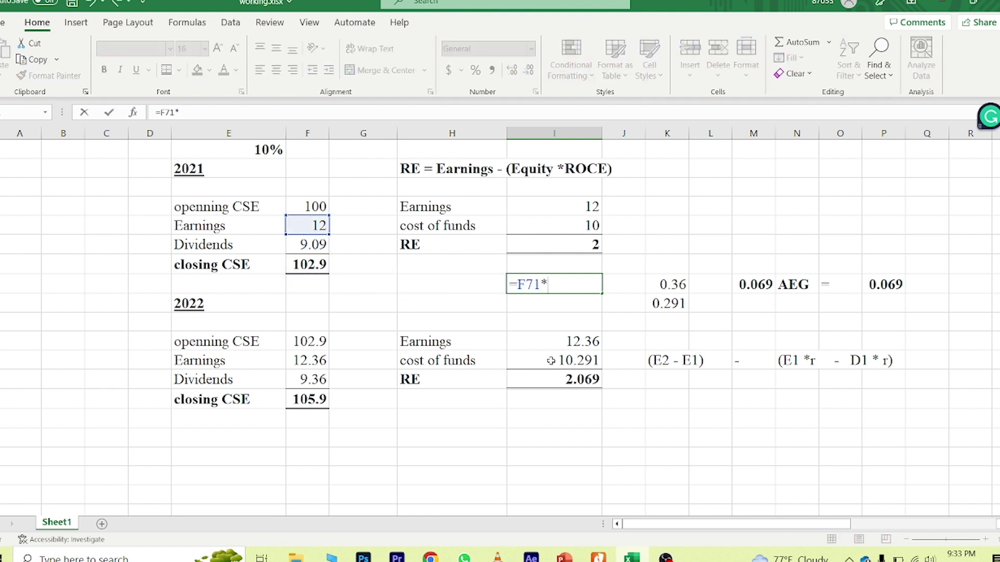
{"action": "key", "text": "Up"}
{"action": "key", "text": "Up"}
{"action": "key", "text": "Left"}
{"action": "key", "text": "Left"}
{"action": "key", "text": "Left"}
{"action": "key", "text": "Left"}
{"action": "key", "text": "Up"}
{"action": "key", "text": "Up"}
{"action": "key", "text": "Up"}
{"action": "key", "text": "Up"}
{"action": "key", "text": "Return"}
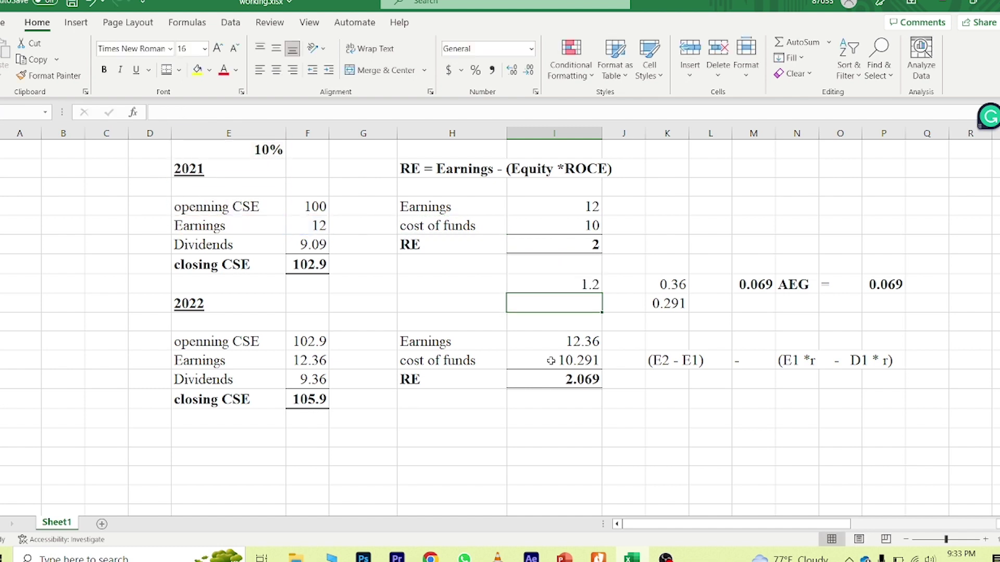
In I75, multiply the 2021 dividends in F72 by the rate in E67
{"action": "type", "text": "="}
{"action": "key", "text": "Left"}
{"action": "key", "text": "Left"}
{"action": "key", "text": "Left"}
{"action": "key", "text": "Up"}
{"action": "key", "text": "Up"}
{"action": "key", "text": "Up"}
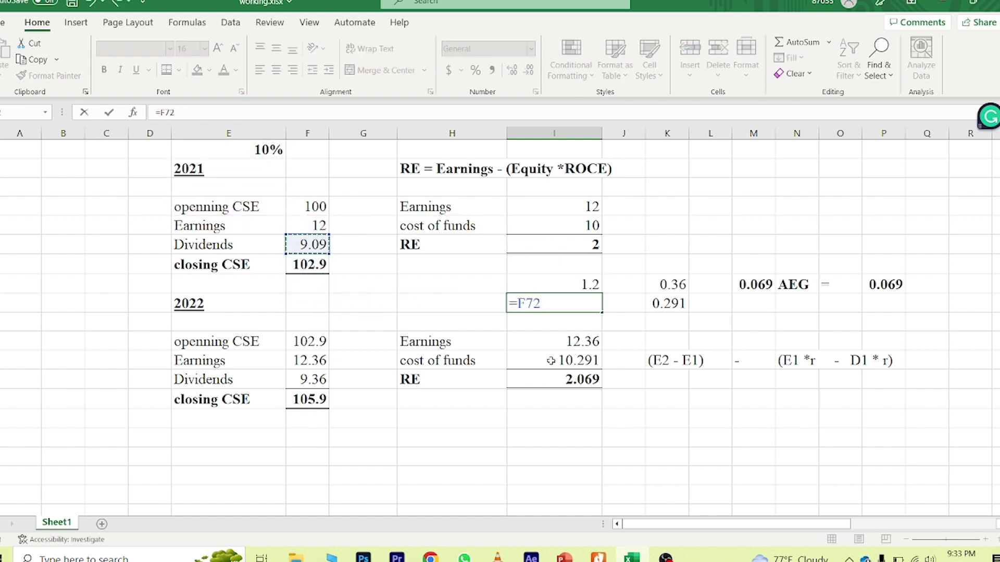
{"action": "type", "text": "*"}
{"action": "key", "text": "Up"}
{"action": "key", "text": "Up"}
{"action": "key", "text": "Up"}
{"action": "key", "text": "Up"}
{"action": "key", "text": "Left"}
{"action": "key", "text": "Left"}
{"action": "key", "text": "Left"}
{"action": "key", "text": "Left"}
{"action": "key", "text": "Up"}
{"action": "key", "text": "Up"}
{"action": "key", "text": "Up"}
{"action": "key", "text": "Up"}
{"action": "key", "text": "Return"}
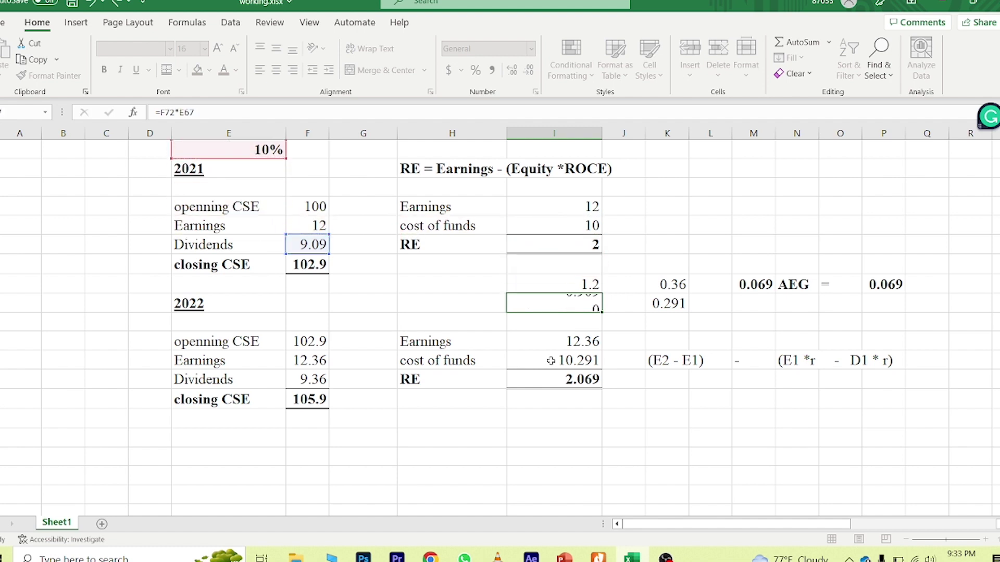
In J75, subtract I75 from I74 and compare the result with the change in cost of funds in K75
{"action": "key", "text": "Right"}
{"action": "type", "text": "="}
{"action": "key", "text": "Left"}
{"action": "key", "text": "Up"}
{"action": "type", "text": "-"}
{"action": "key", "text": "Down"}
{"action": "key", "text": "ctrl+Return"}
{"action": "key", "text": "Right"}
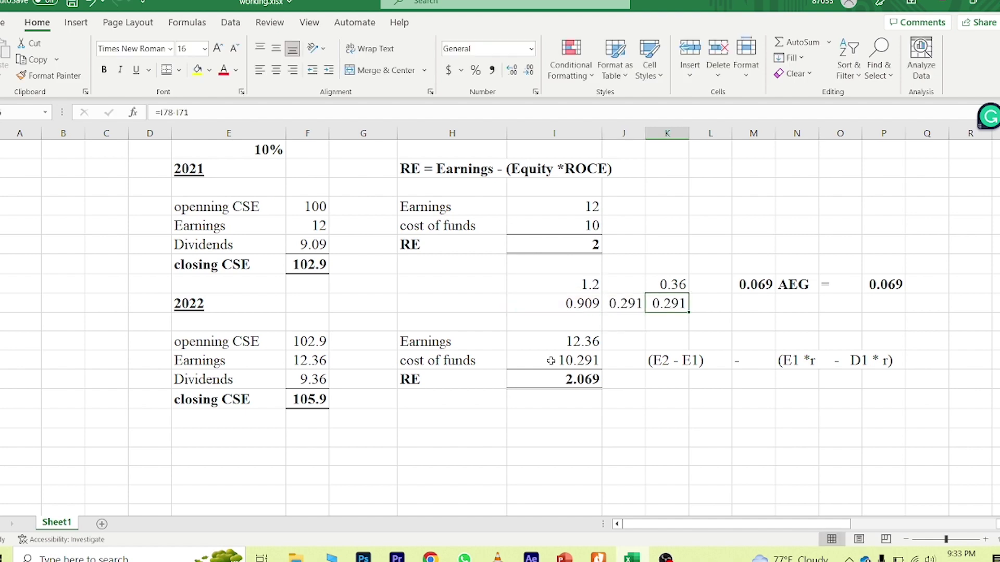
{"action": "key", "text": "Left"}
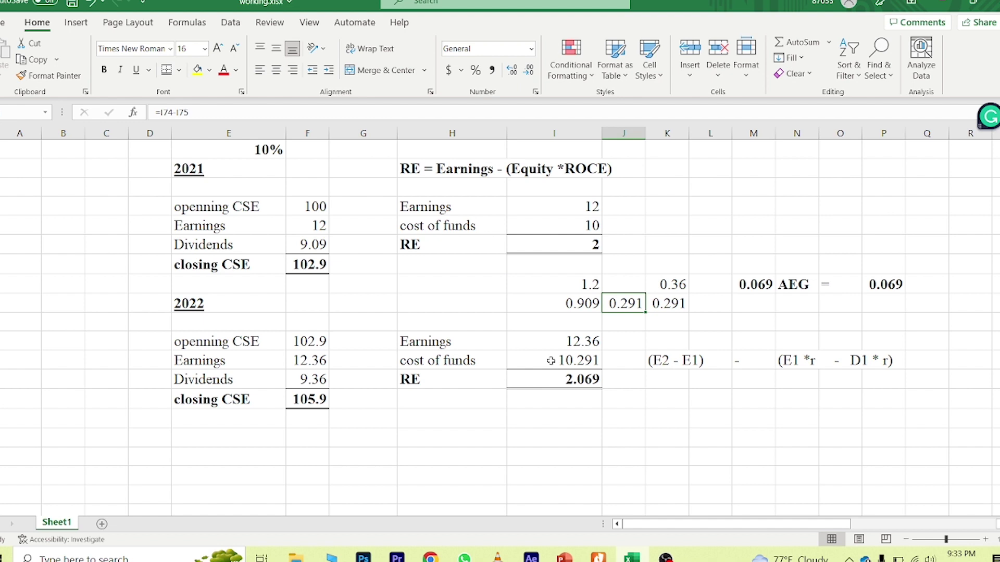
Clear the check calculations from I74:J75
{"action": "key", "text": "shift+Left"}
{"action": "key", "text": "shift+Up"}
{"action": "key", "text": "Delete"}
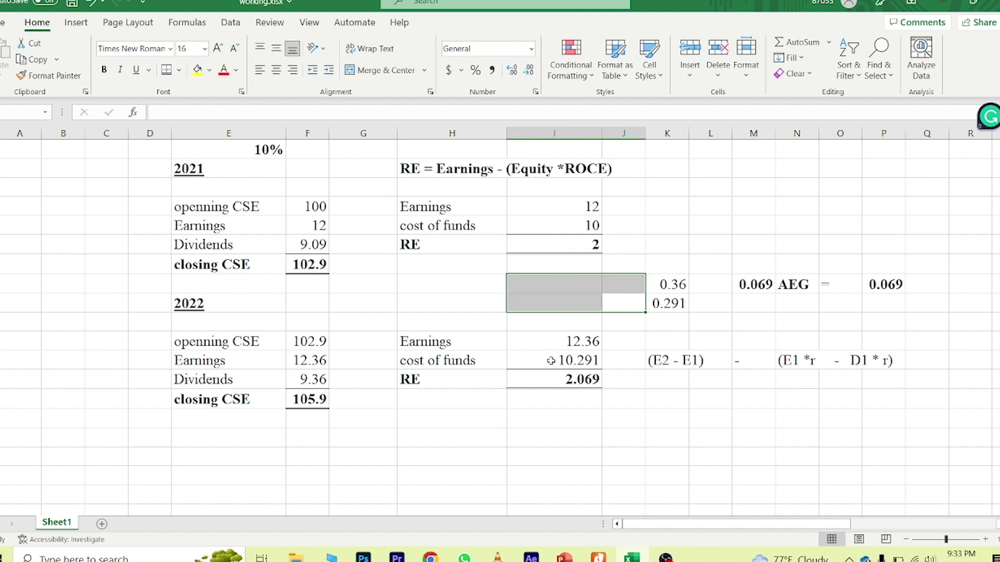
Go back over the earnings and dividend parts of the bracketed term in row 78
{"action": "key", "text": "Down"}
{"action": "key", "text": "Down"}
{"action": "key", "text": "Right"}
{"action": "key", "text": "Right"}
{"action": "key", "text": "Right"}
{"action": "key", "text": "Right"}
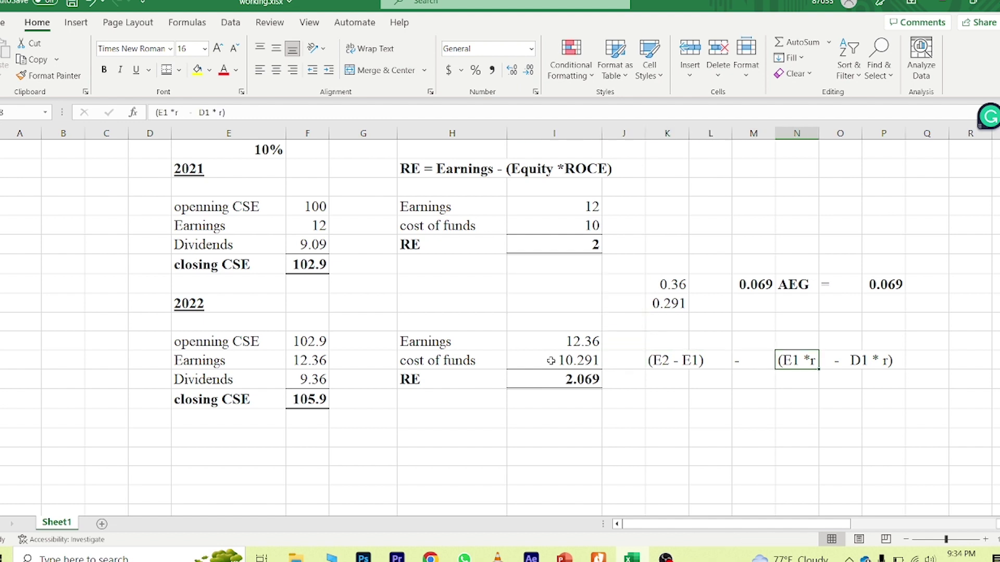
{"action": "key", "text": "Right"}
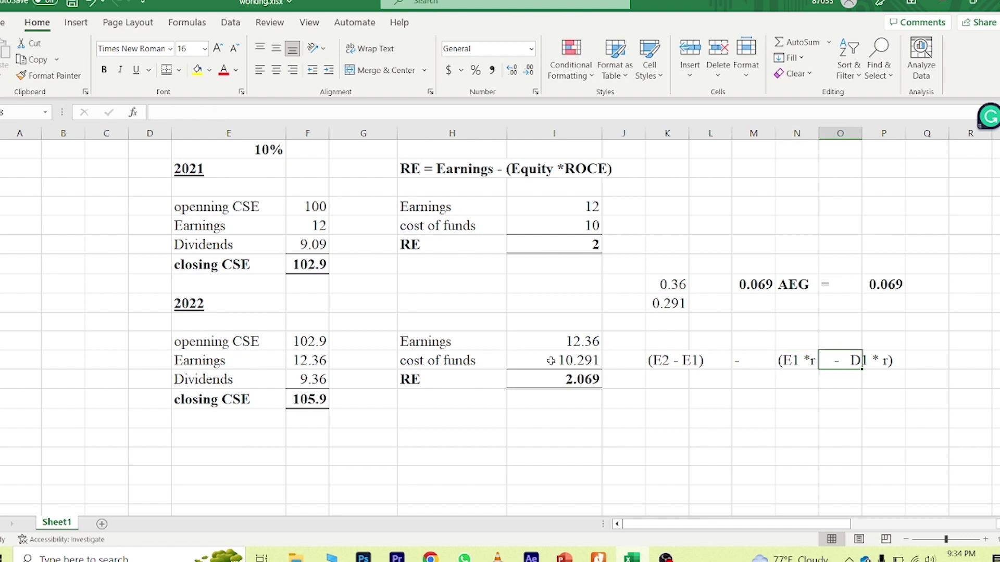
{"action": "key", "text": "Right"}
{"action": "key", "text": "Right"}
Start the expanded AEG formula in row 79 with E2 in K79, a minus sign in L79 and E1 in M79
{"action": "key", "text": "Left"}
{"action": "key", "text": "Left"}
{"action": "key", "text": "Left"}
{"action": "key", "text": "Left"}
{"action": "key", "text": "Left"}
{"action": "key", "text": "Left"}
{"action": "key", "text": "Down"}
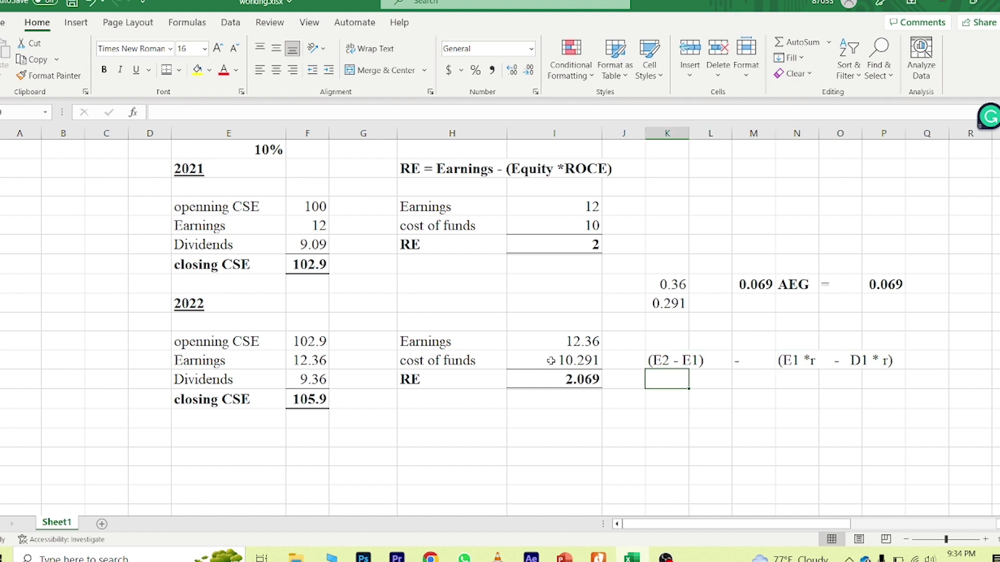
{"action": "type", "text": "E2"}
{"action": "key", "text": "Return"}
{"action": "key", "text": "Up"}
{"action": "key", "text": "Right"}
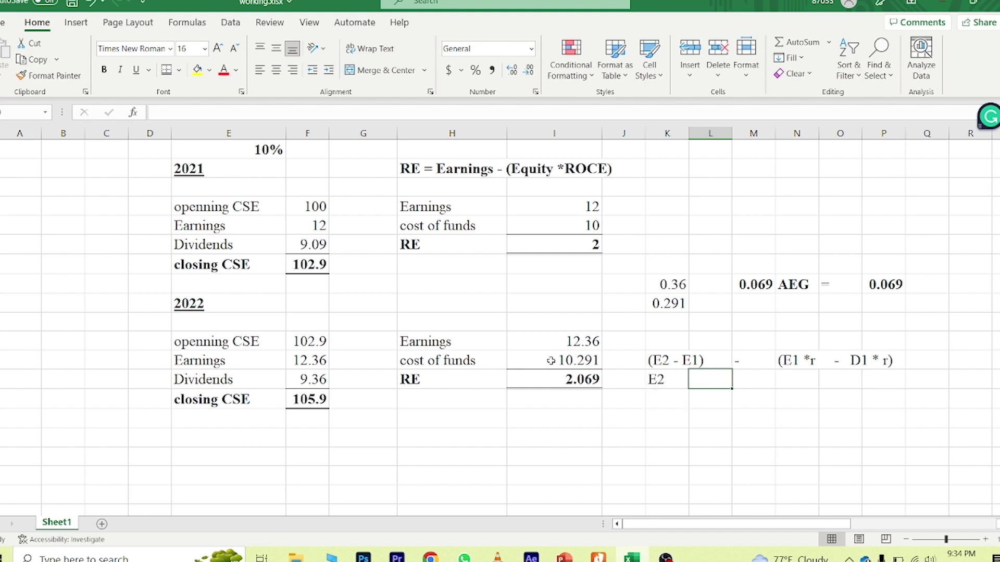
{"action": "type", "text": "-"}
{"action": "key", "text": "Return"}
{"action": "key", "text": "Up"}
{"action": "key", "text": "Right"}
{"action": "type", "text": "E1"}
{"action": "key", "text": "Return"}
{"action": "key", "text": "Up"}
{"action": "key", "text": "Right"}
Try to enter the term - E1*r in the single cell N79
{"action": "key", "text": "Up"}
{"action": "key", "text": "Left"}
{"action": "key", "text": "Right"}
{"action": "key", "text": "Down"}
{"action": "type", "text": "-"}
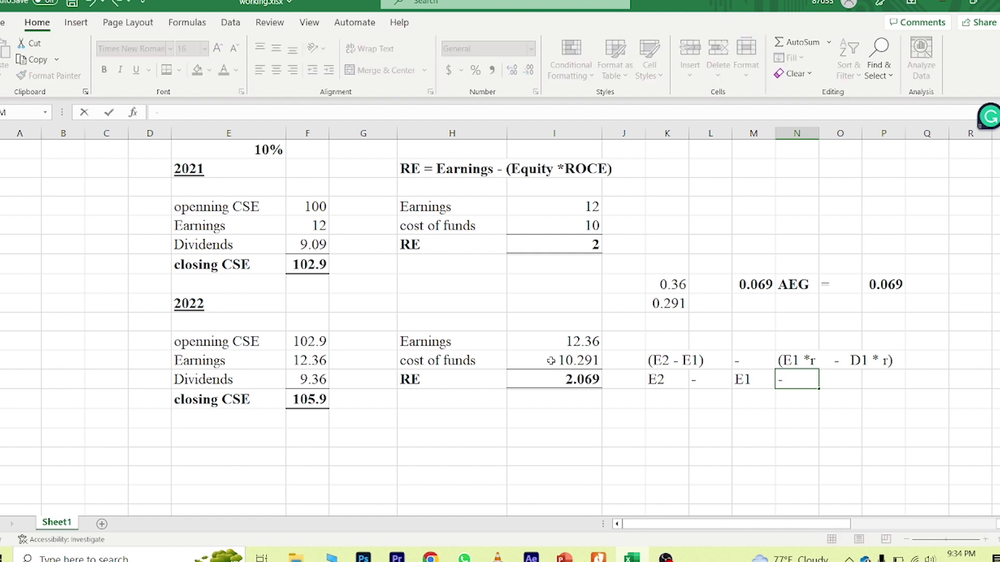
{"action": "type", "text": " E1*r"}
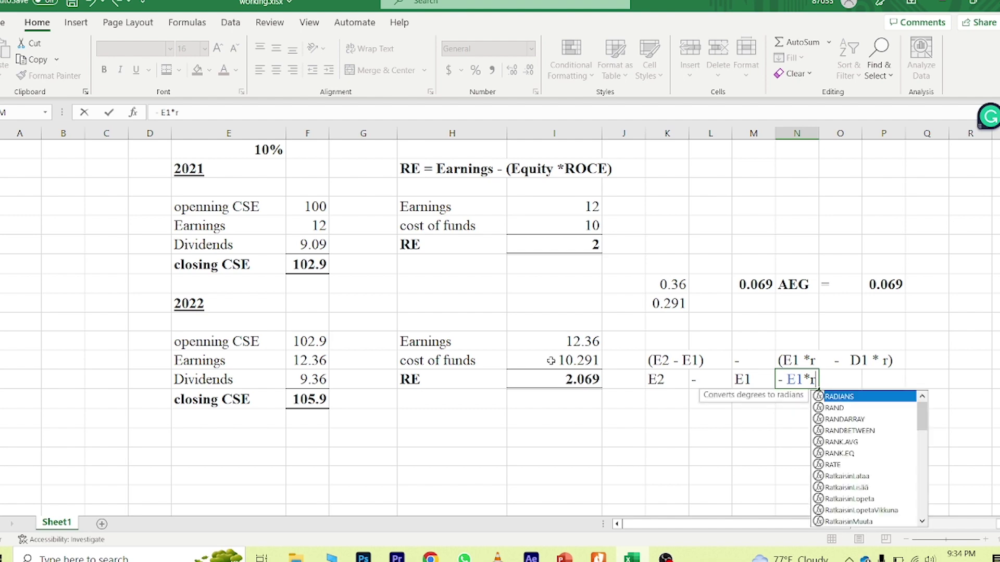
{"action": "key", "text": "Escape"}
{"action": "key", "text": "Return"}
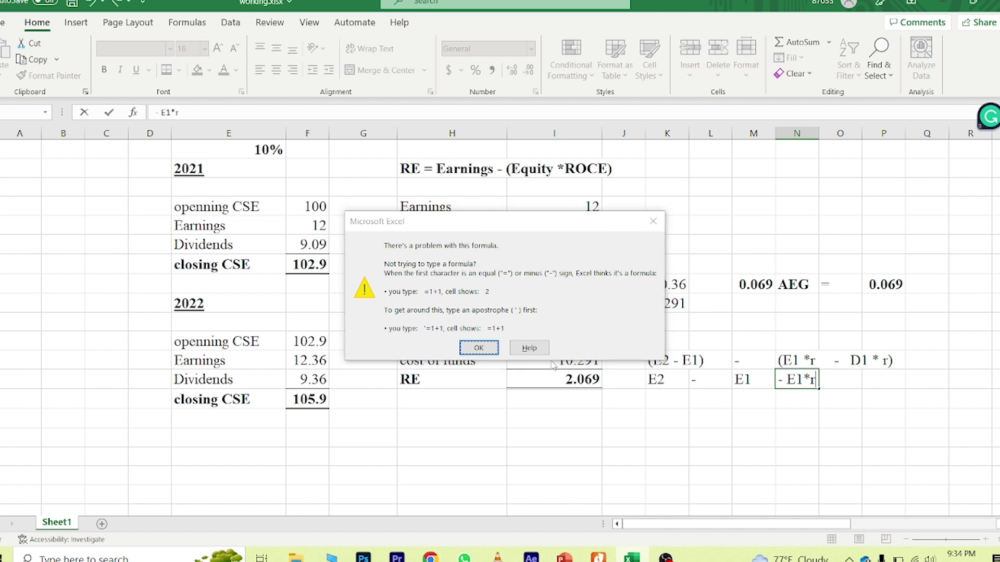
{"action": "key", "text": "Return"}
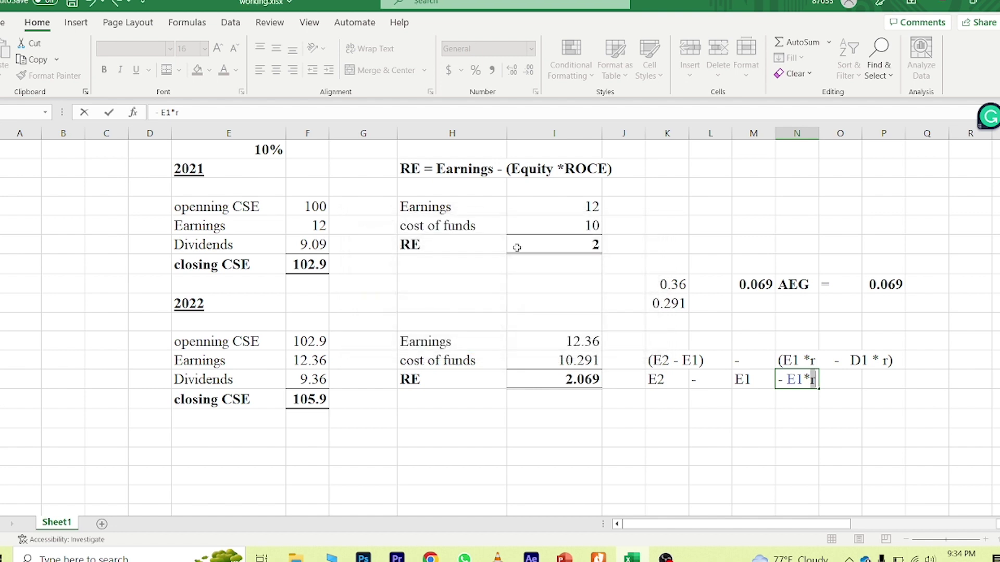
{"action": "left_click", "coordinate": [227, 108]}
{"action": "key", "text": "BackSpace"}
{"action": "key", "text": "BackSpace"}
{"action": "key", "text": "BackSpace"}
{"action": "key", "text": "BackSpace"}
{"action": "key", "text": "BackSpace"}
{"action": "key", "text": "Return"}
{"action": "key", "text": "Return"}
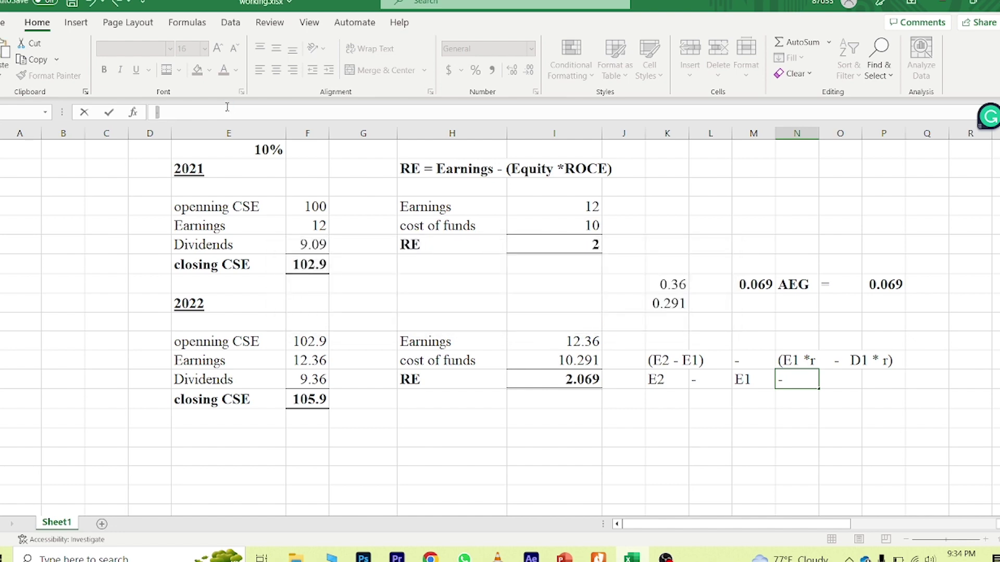
{"action": "key", "text": "Return"}
{"action": "key", "text": "Return"}
{"action": "key", "text": "Escape"}
Put a minus sign in N79 and the text E1*r in O79
{"action": "type", "text": "-"}
{"action": "key", "text": "Tab"}
{"action": "type", "text": "E1*r"}
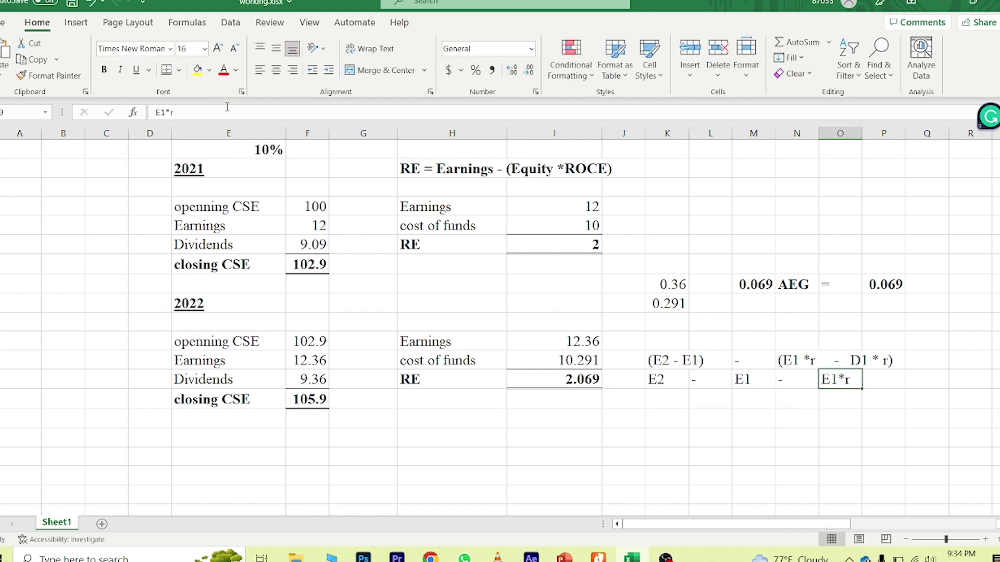
Complete the expanded formula with a plus sign in P79 and D1*r in Q79
{"action": "key", "text": "Left"}
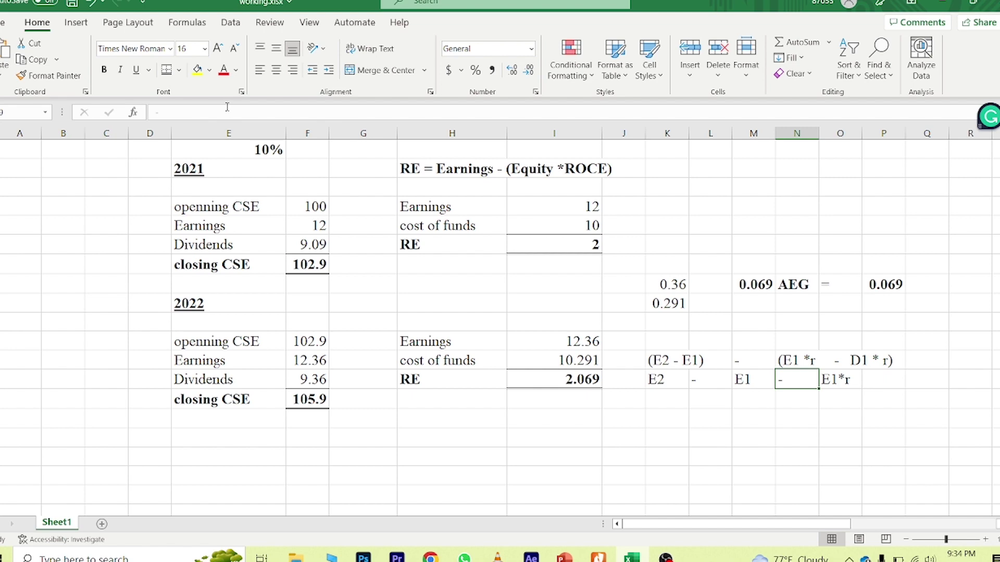
{"action": "key", "text": "Left"}
{"action": "key", "text": "Up"}
{"action": "key", "text": "Right"}
{"action": "key", "text": "Right"}
{"action": "key", "text": "Down"}
{"action": "key", "text": "Right"}
{"action": "type", "text": "+"}
{"action": "key", "text": "Right"}
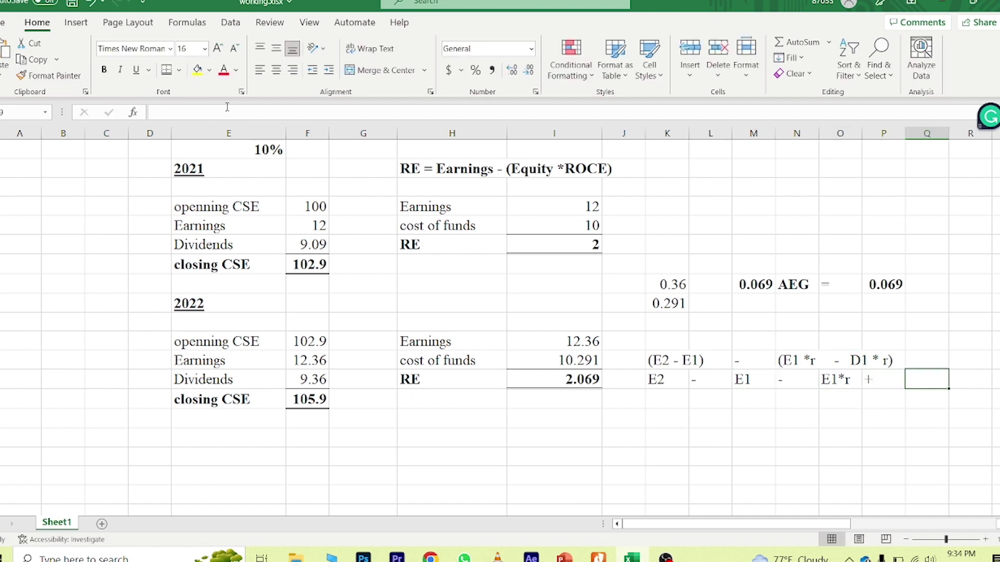
{"action": "type", "text": "D1*r"}
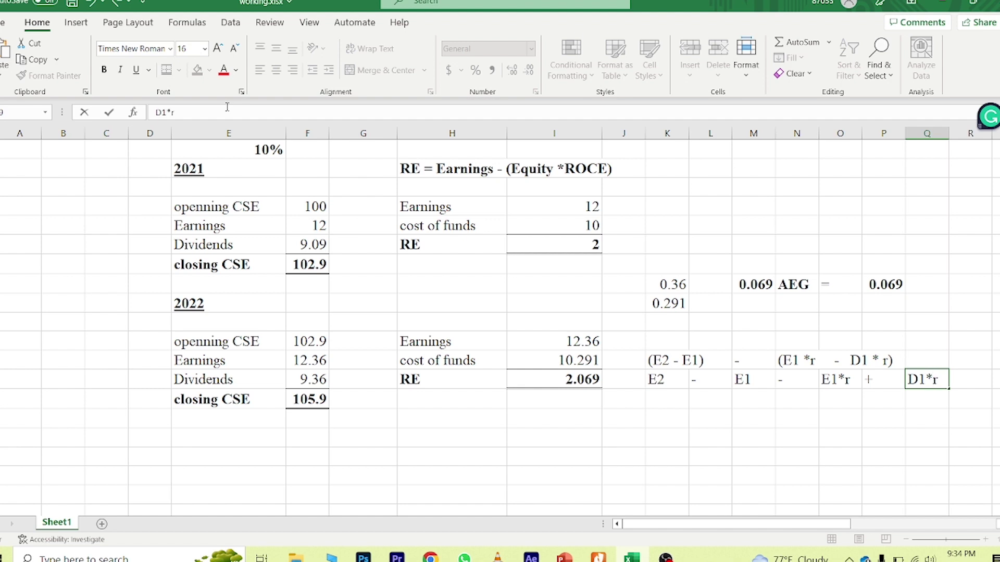
{"action": "key", "text": "Return"}
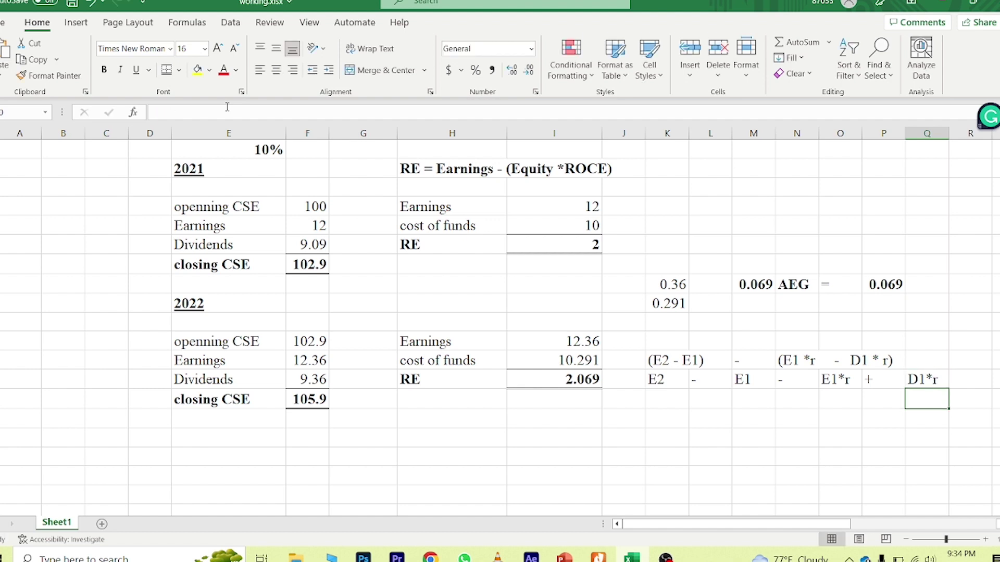
Move the expanded formula from row 79 to row 81, starting in K81
{"action": "key", "text": "Left"}
{"action": "key", "text": "Left"}
{"action": "key", "text": "Left"}
{"action": "key", "text": "Left"}
{"action": "key", "text": "Left"}
{"action": "key", "text": "Left"}
{"action": "key", "text": "Up"}
{"action": "key", "text": "shift+Right"}
{"action": "key", "text": "shift+Right"}
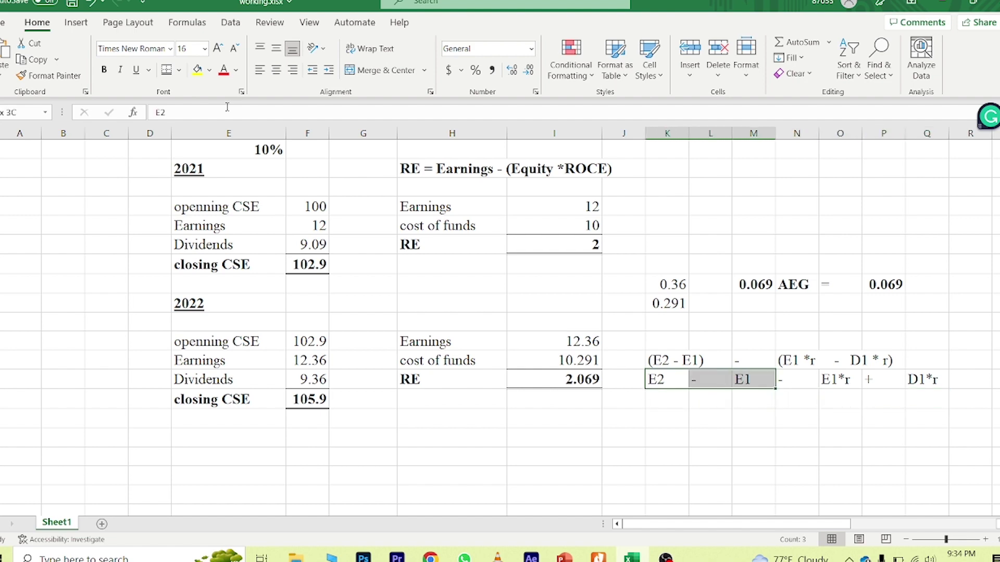
{"action": "key", "text": "shift+Right"}
{"action": "key", "text": "shift+Right"}
{"action": "key", "text": "shift+Right"}
{"action": "key", "text": "shift+Right"}
{"action": "key", "text": "shift+Right"}
{"action": "key", "text": "ctrl+c"}
{"action": "key", "text": "Down"}
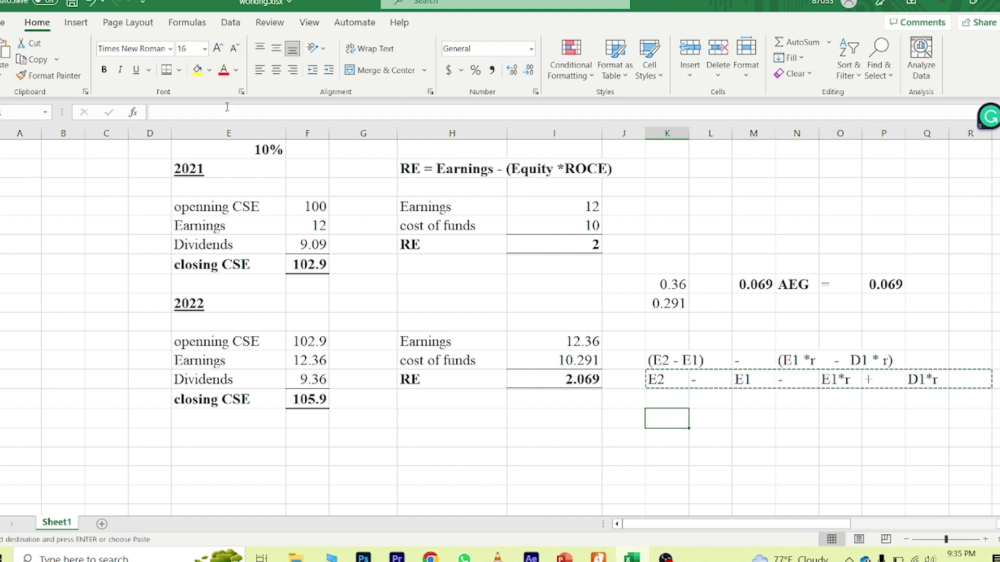
{"action": "key", "text": "ctrl+v"}
Label the expanded formula AEG in I81
{"action": "key", "text": "Left"}
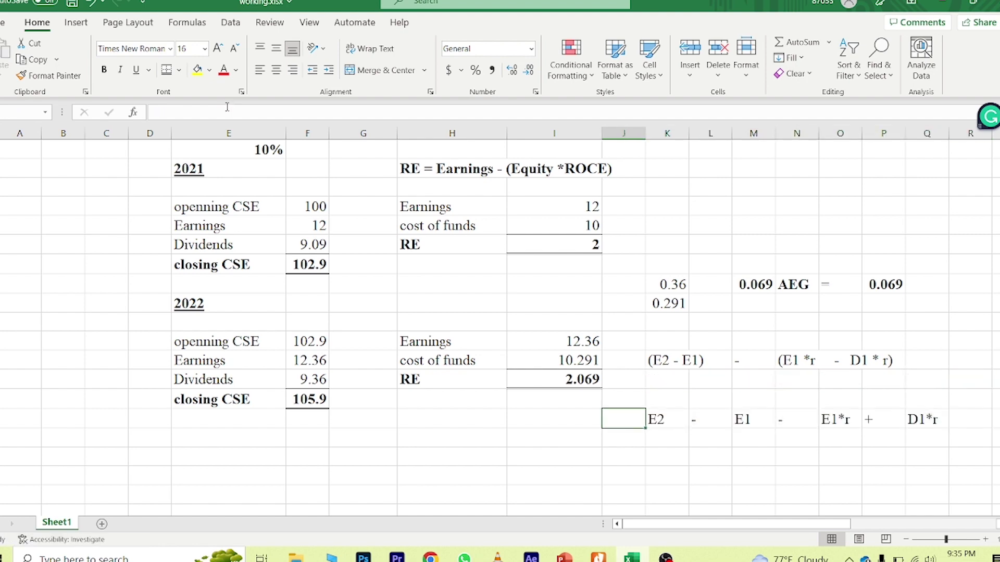
{"action": "key", "text": "Left"}
{"action": "type", "text": "AEG"}
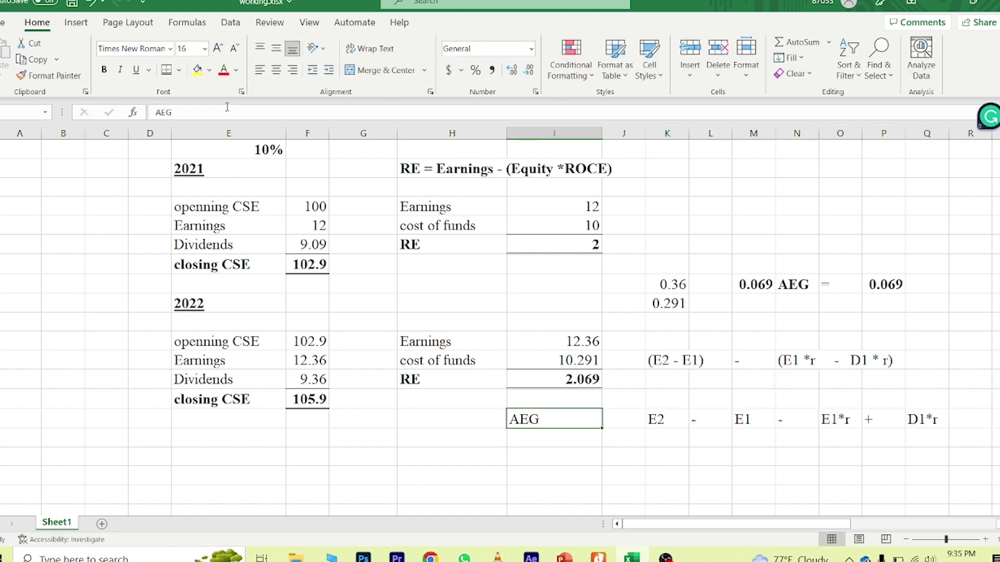
Put an equals sign in J81 between the AEG label and the expanded formula
{"action": "key", "text": "Right"}
{"action": "type", "text": "="}
{"action": "key", "text": "Left"}
{"action": "key", "text": "Left"}
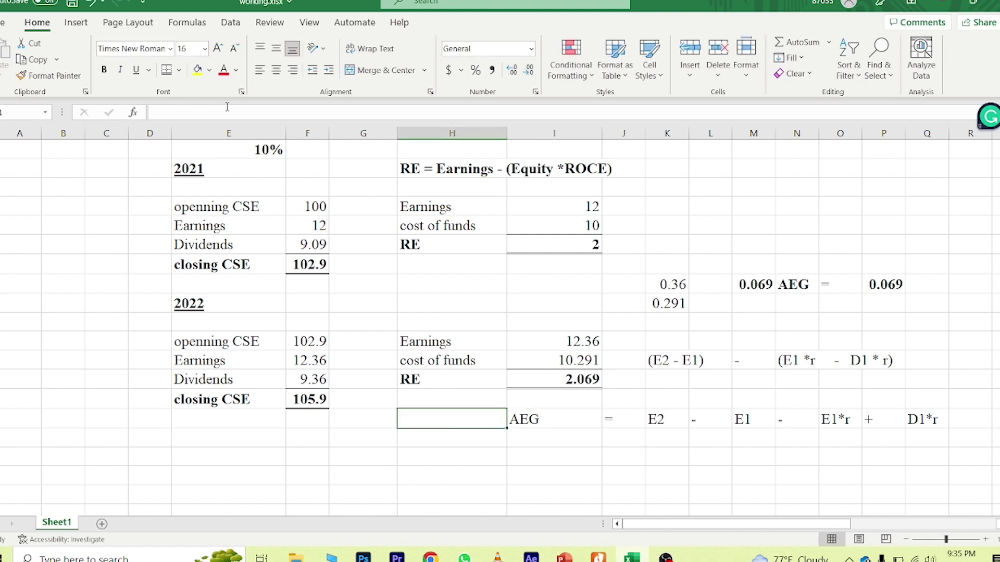
Add an outline border around the AEG formula in I81:Q81
{"action": "key", "text": "Right"}
{"action": "key", "text": "shift+Right"}
{"action": "key", "text": "shift+Right"}
{"action": "key", "text": "shift+Right"}
{"action": "key", "text": "shift+Right"}
{"action": "key", "text": "shift+Right"}
{"action": "key", "text": "shift+Right"}
{"action": "key", "text": "shift+Right"}
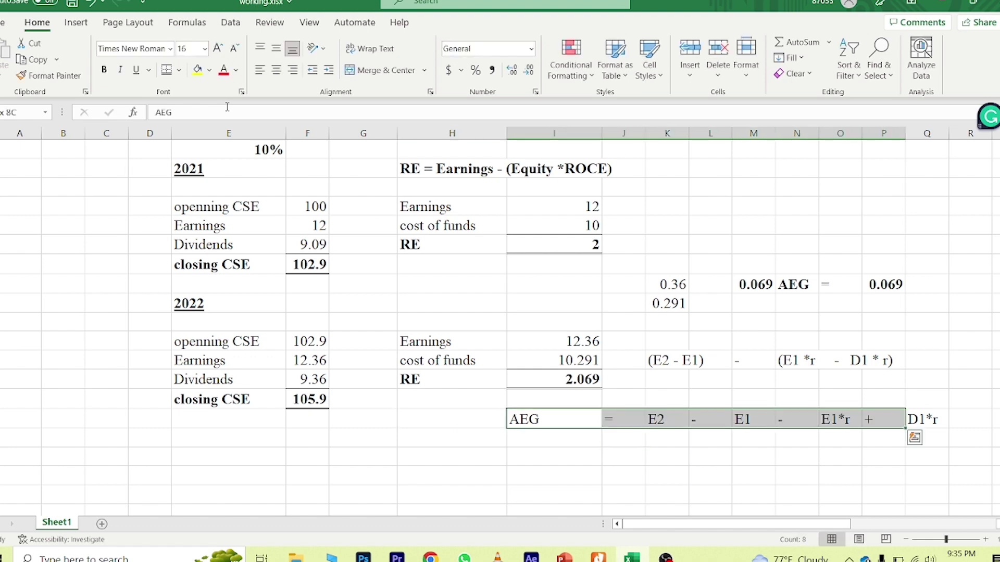
{"action": "key", "text": "shift+Right"}
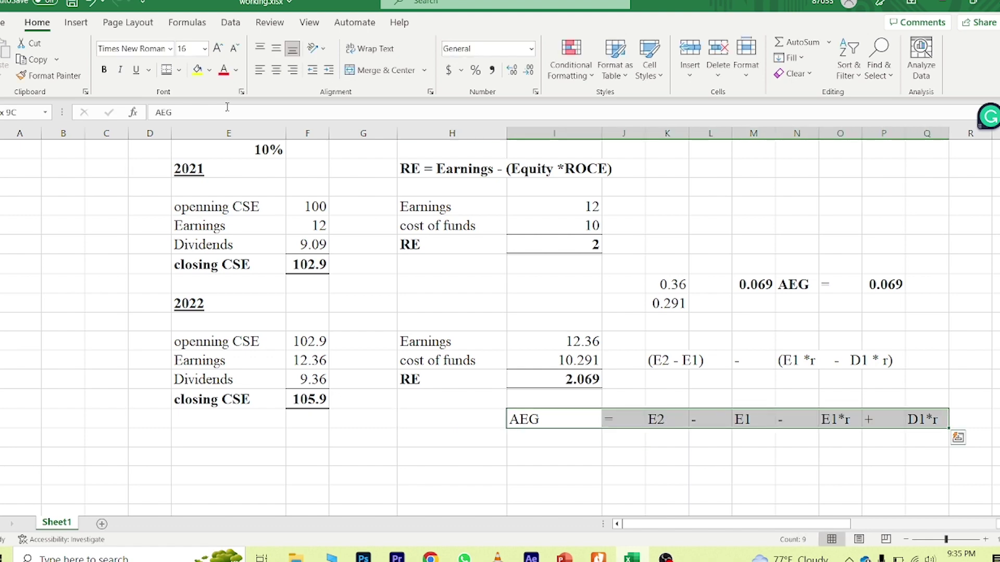
{"action": "key", "text": "alt+h"}
{"action": "key", "text": "b"}
{"action": "key", "text": "Escape"}
{"action": "key", "text": "Escape"}
{"action": "key", "text": "alt+h"}
{"action": "key", "text": "b"}
{"action": "key", "text": "t"}
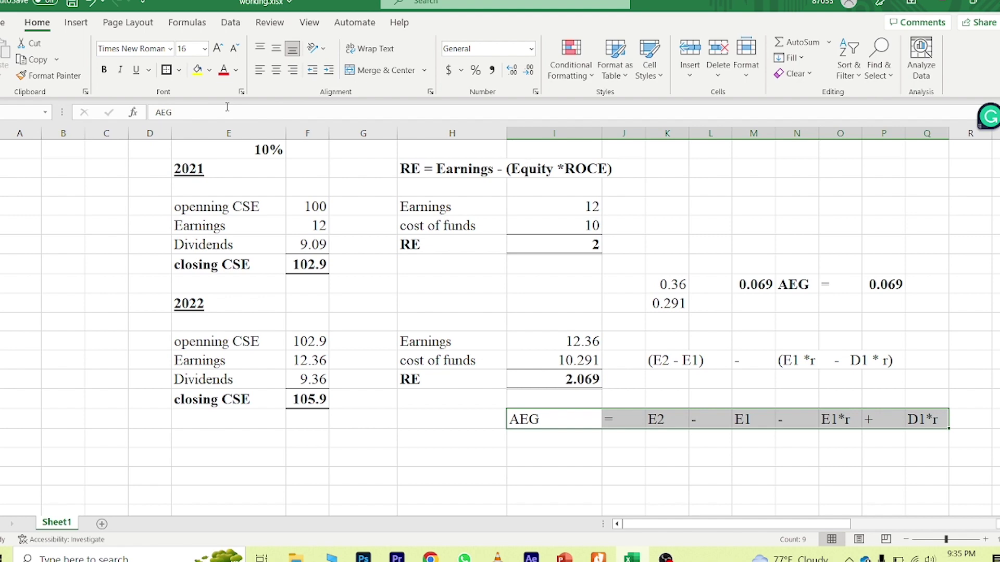
Fill the AEG formula range I81:Q81 with light gold and make its text bold
{"action": "key", "text": "shift+Left"}
{"action": "key", "text": "shift+Left"}
{"action": "key", "text": "shift+Left"}
{"action": "key", "text": "shift+Left"}
{"action": "key", "text": "shift+Left"}
{"action": "key", "text": "shift+Left"}
{"action": "key", "text": "shift+Left"}
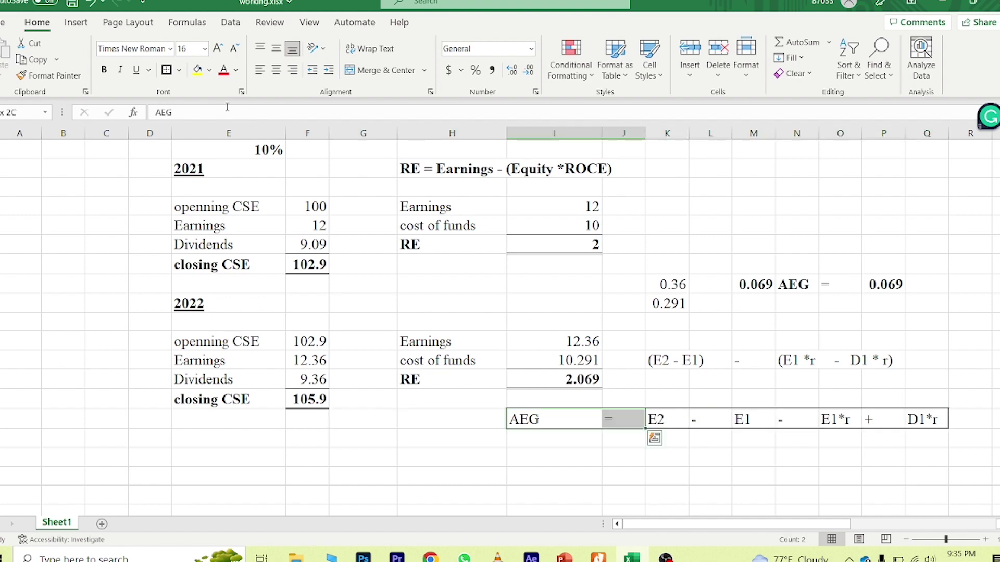
{"action": "key", "text": "shift+Left"}
{"action": "key", "text": "shift+Right"}
{"action": "key", "text": "shift+Right"}
{"action": "key", "text": "shift+Right"}
{"action": "key", "text": "shift+Right"}
{"action": "key", "text": "shift+Right"}
{"action": "key", "text": "shift+Right"}
{"action": "key", "text": "shift+Right"}
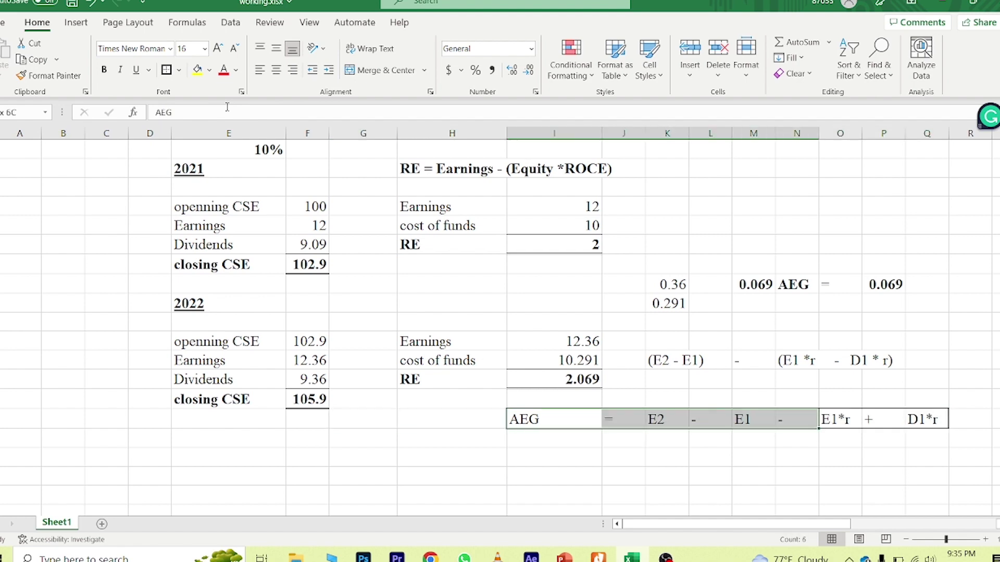
{"action": "key", "text": "shift+Right"}
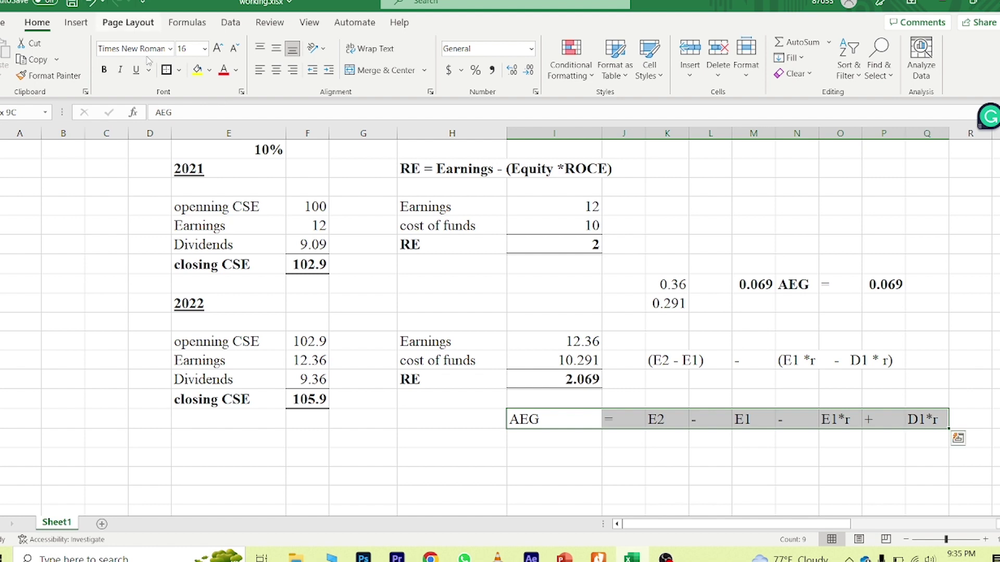
{"action": "left_click", "coordinate": [209, 69]}
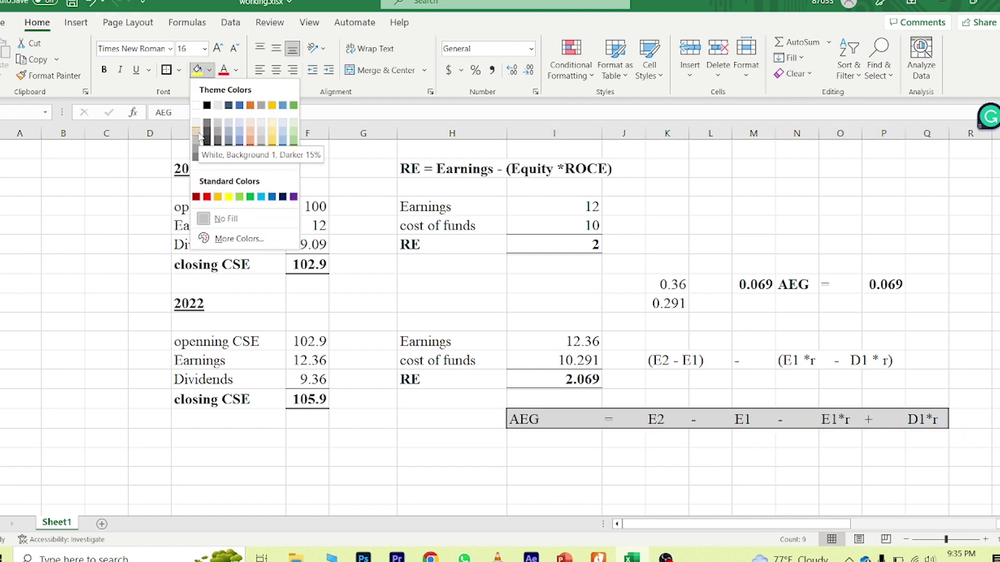
{"action": "left_click", "coordinate": [272, 137]}
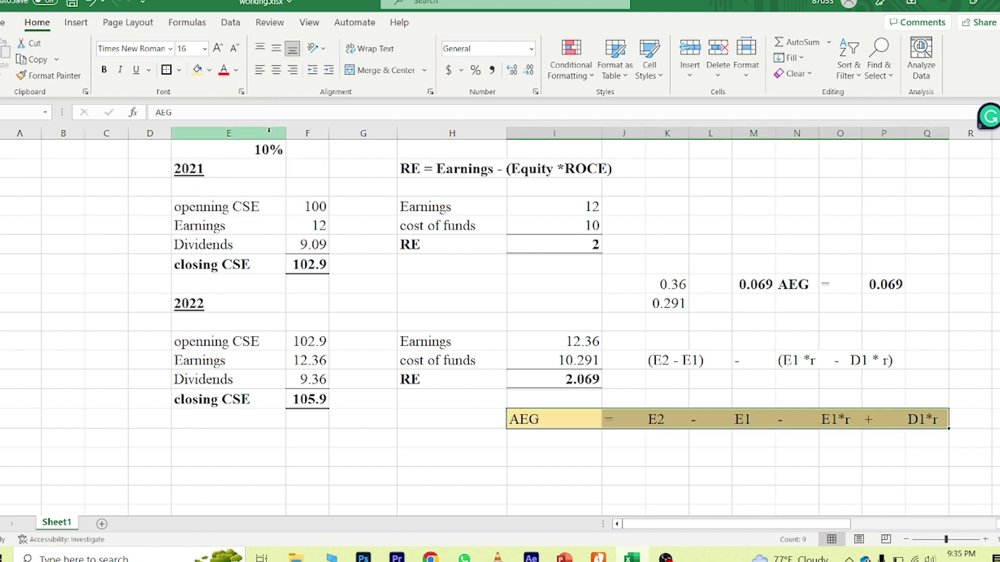
{"action": "key", "text": "ctrl+b"}
{"action": "scroll", "coordinate": [477, 393], "scroll_direction": "down", "scroll_amount": 1}
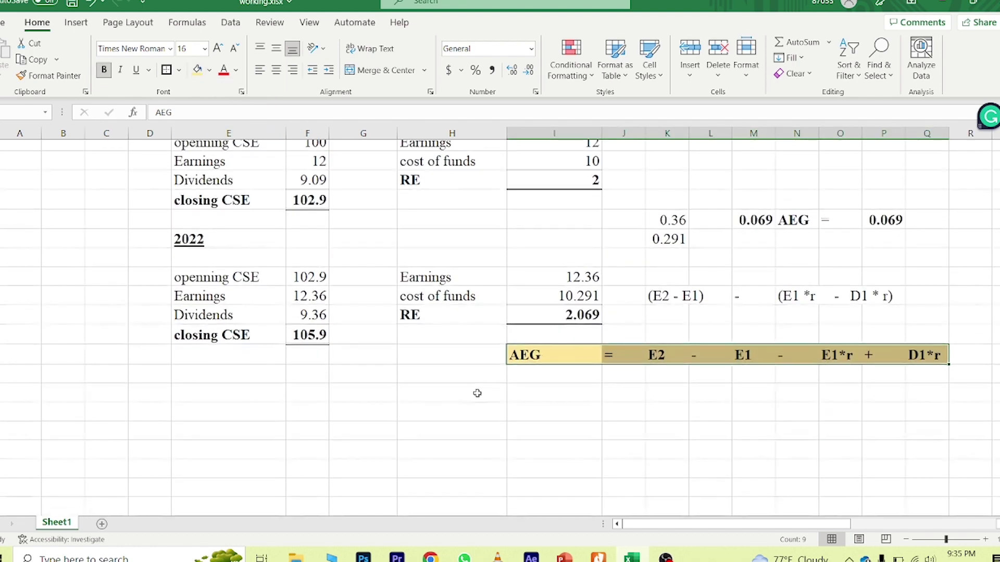
Switch to the slide show and review the abnormal earnings growth formula and the Dell example
{"action": "left_click", "coordinate": [477, 393]}
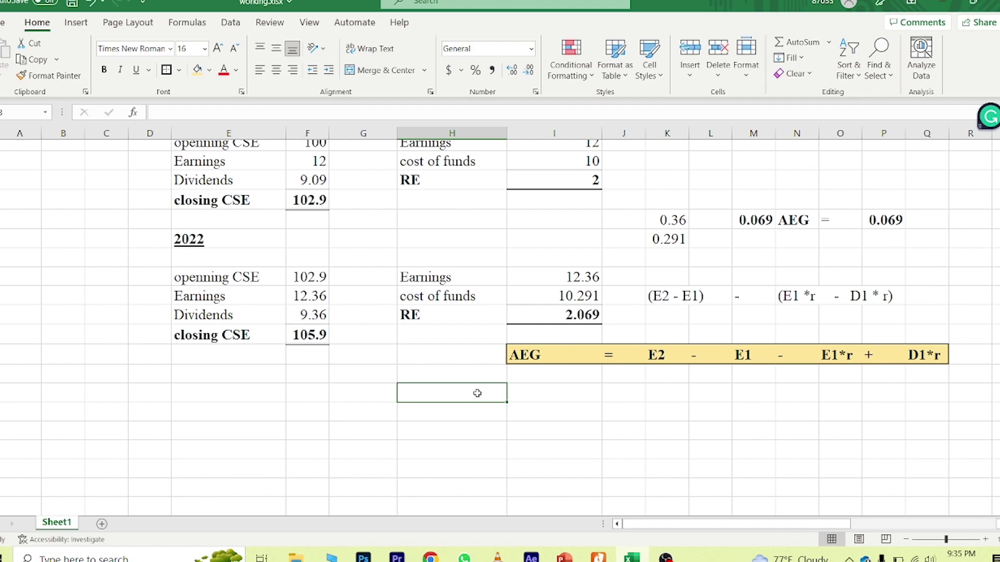
{"action": "key", "text": "alt+Tab"}
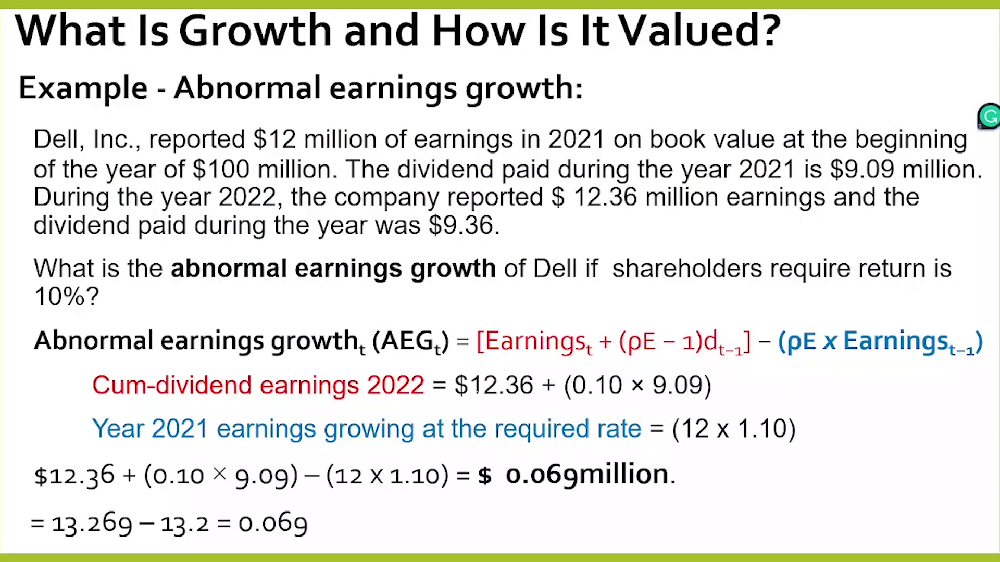
{"action": "key", "text": "Left"}
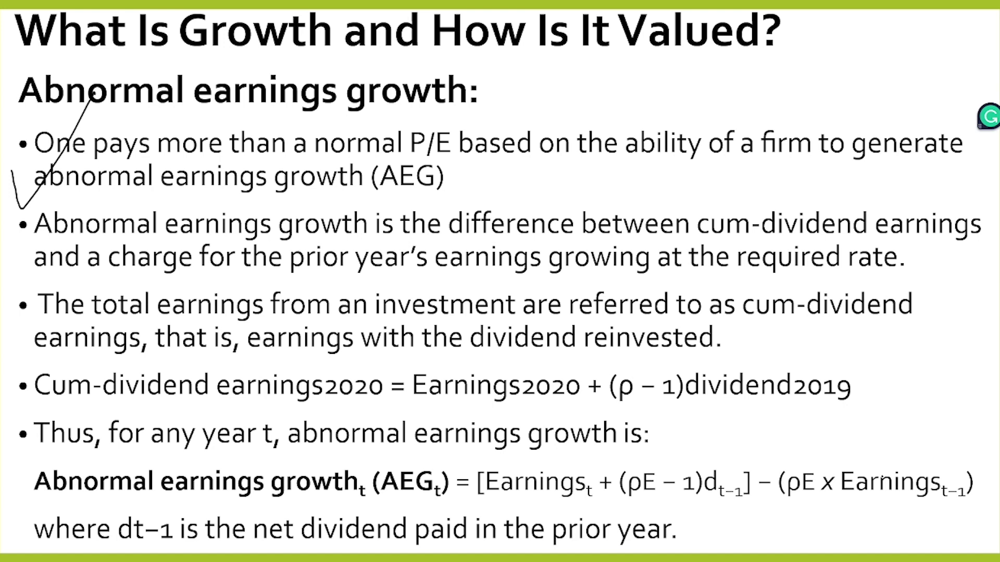
{"action": "key", "text": "Right"}
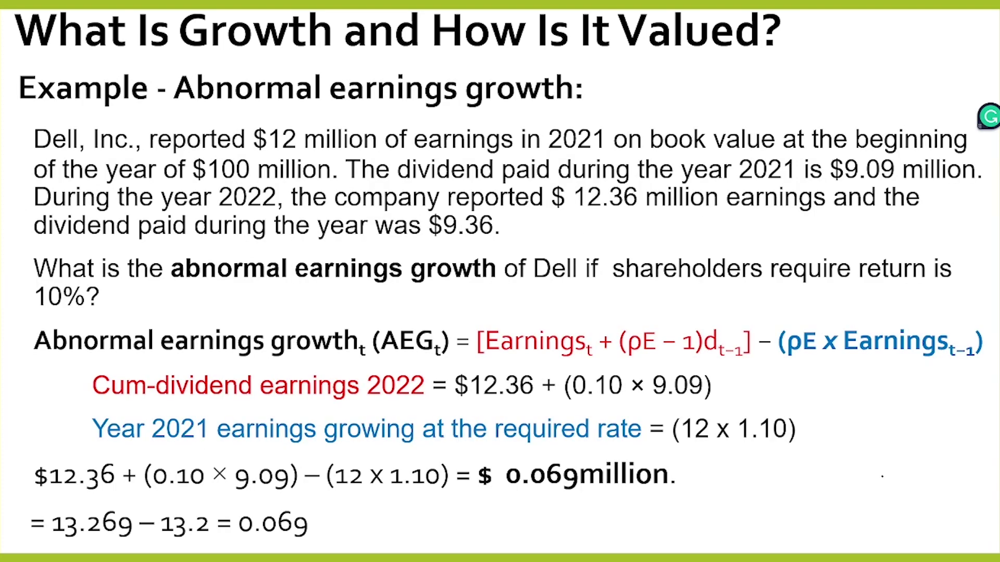
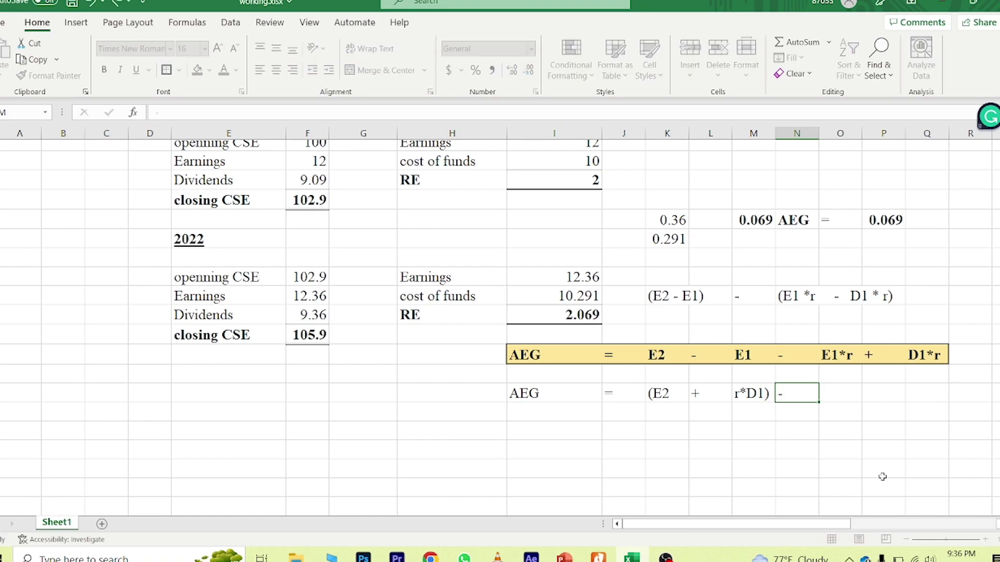
Return to the slides and check how the residual earnings slide defines the symbol ρ in terms of r
{"action": "key", "text": "Tab"}
{"action": "key", "text": "alt+Tab"}
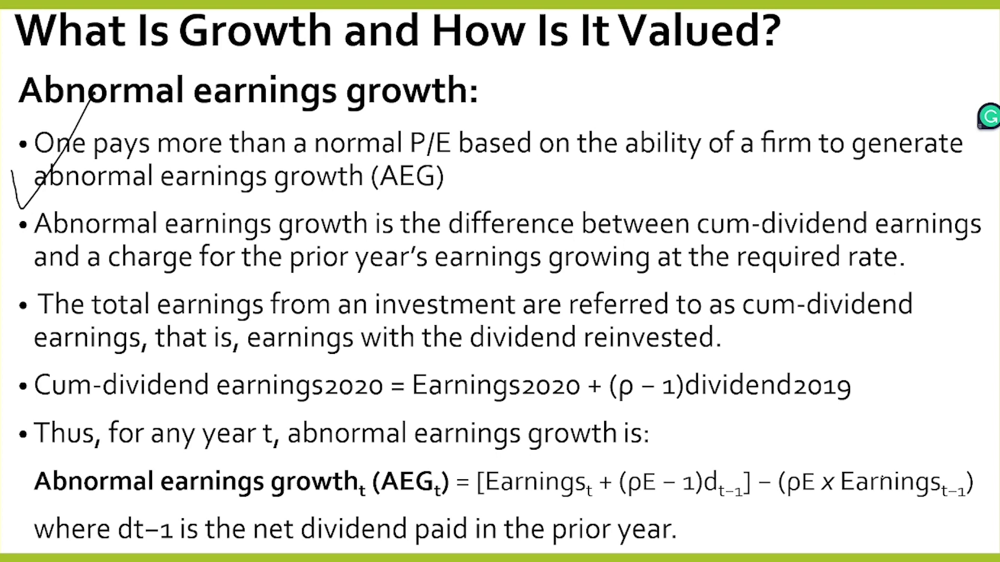
{"action": "key", "text": "Left"}
{"action": "key", "text": "Left"}
{"action": "key", "text": "Left"}
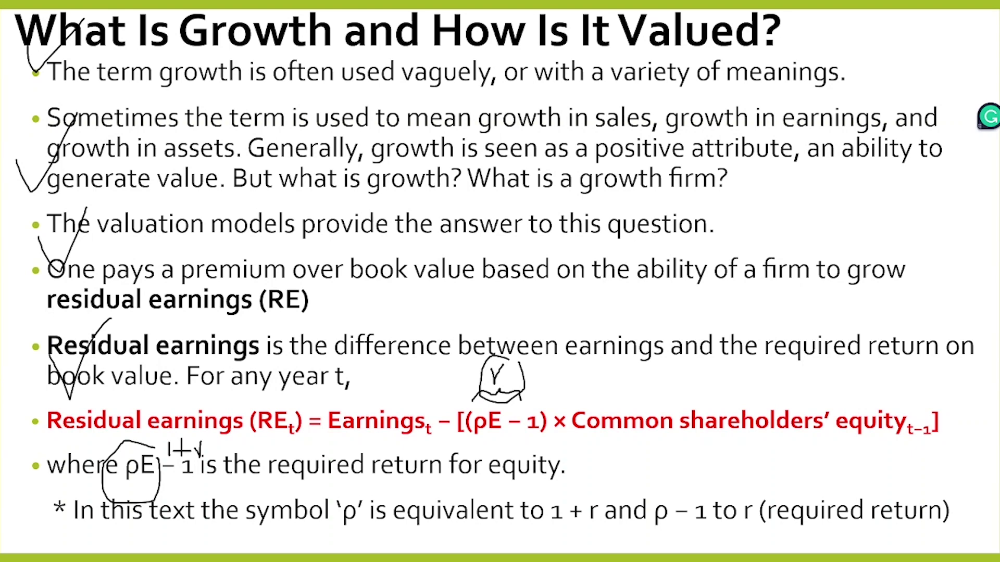
{"action": "key", "text": "Right"}
{"action": "key", "text": "Right"}
{"action": "key", "text": "Right"}
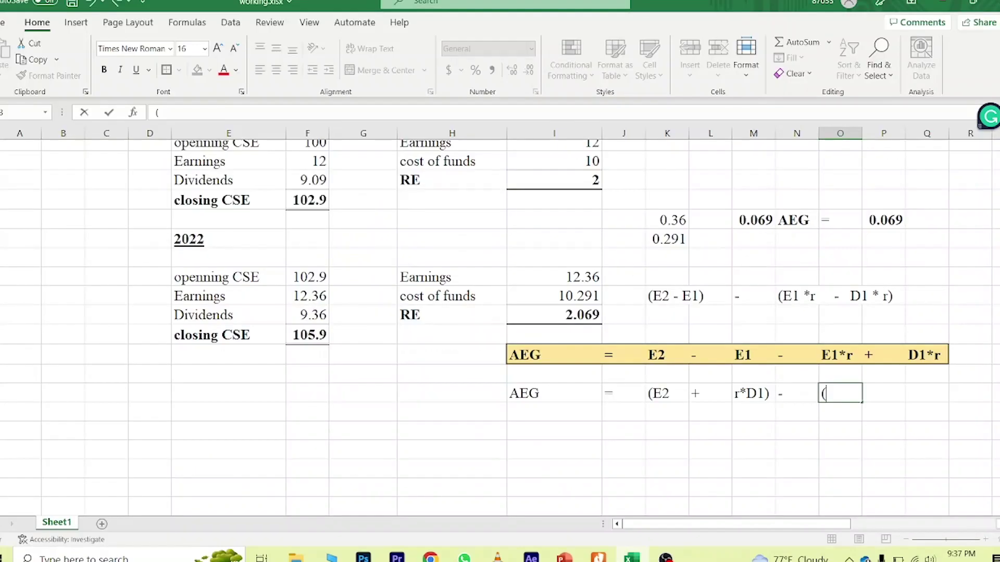
Complete O83 as ( (1+r) *E1)), comparing it with the AEG formula on the slide
{"action": "type", "text": "(1+r) *"}
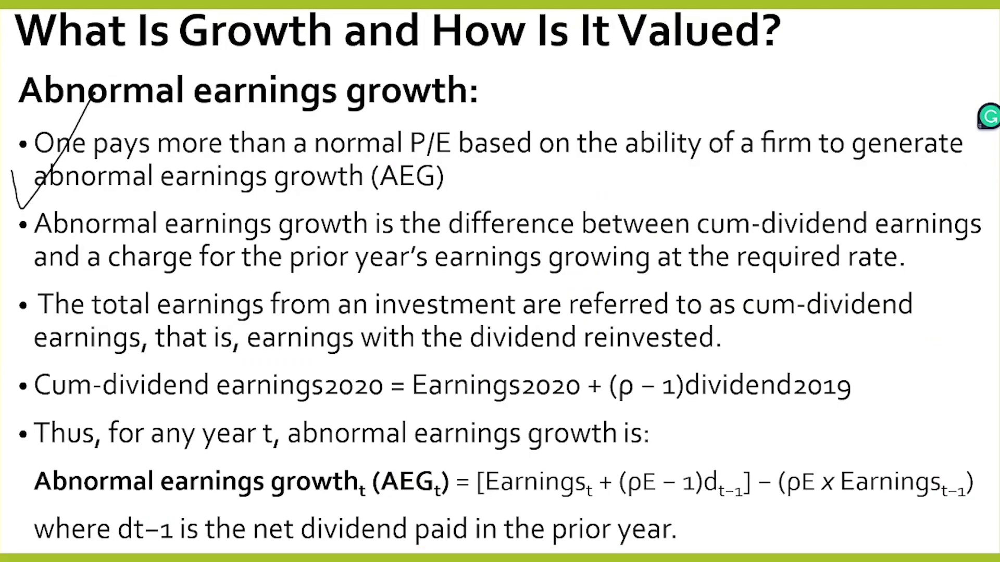
{"action": "key", "text": "alt+Tab"}
{"action": "key", "text": "alt+Tab"}
{"action": "key", "text": "alt+Tab"}
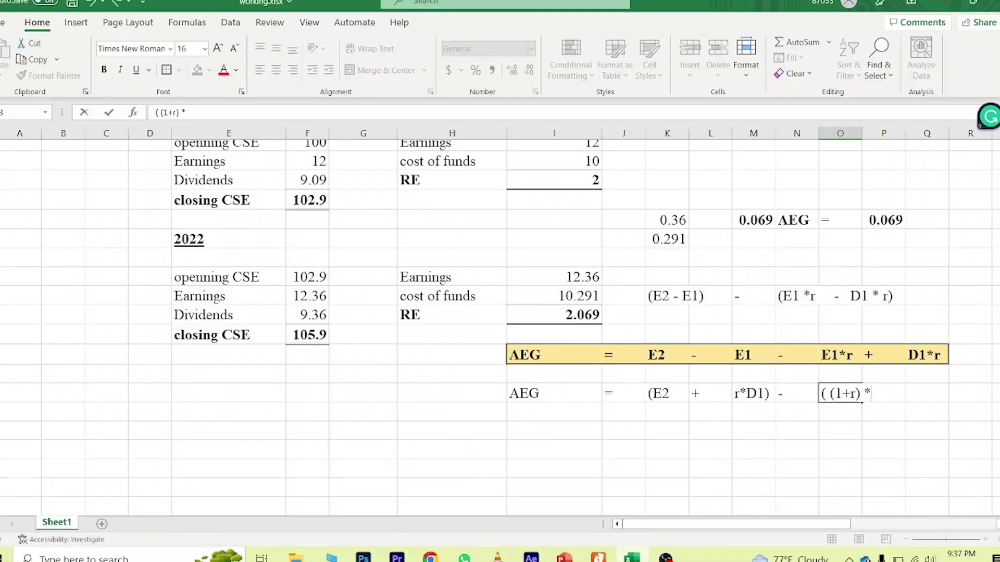
{"action": "type", "text": "E1))"}
{"action": "key", "text": "Return"}
Copy the AEG label and equals sign from I83:J83 to I85:J85
{"action": "key", "text": "Left"}
{"action": "key", "text": "Left"}
{"action": "key", "text": "Left"}
{"action": "key", "text": "Left"}
{"action": "key", "text": "Left"}
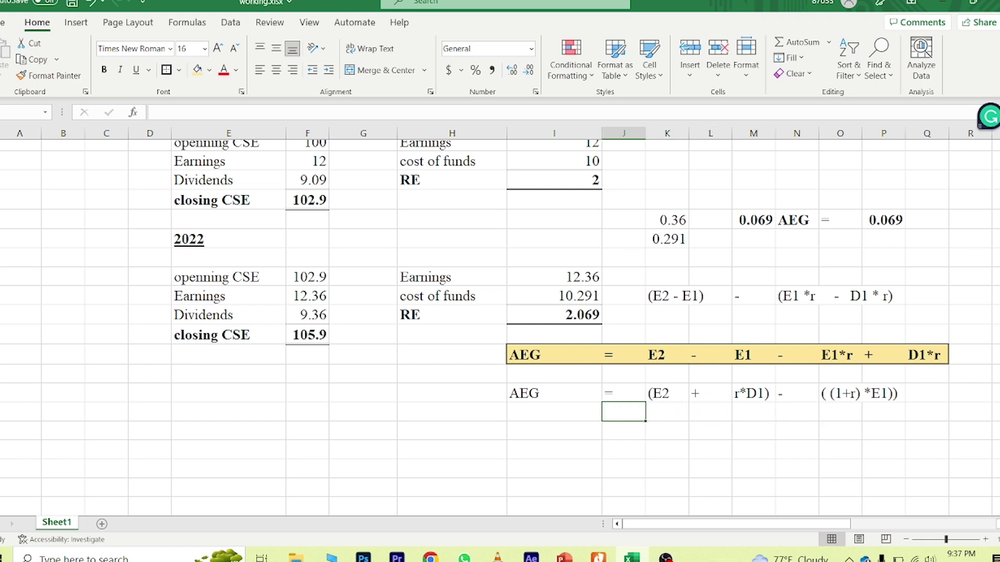
{"action": "key", "text": "Up"}
{"action": "key", "text": "Left"}
{"action": "key", "text": "shift+Right"}
{"action": "key", "text": "ctrl+c"}
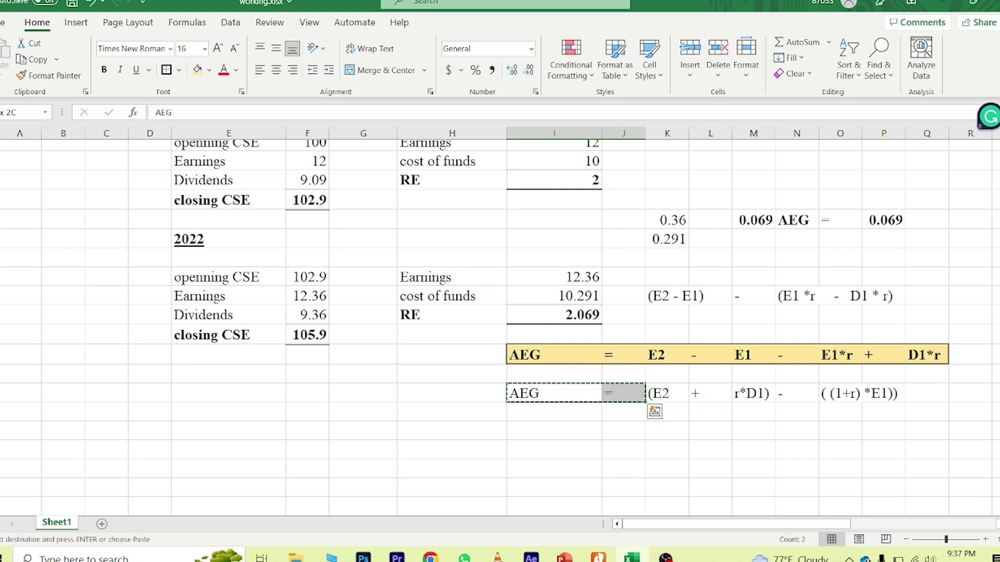
{"action": "key", "text": "Down"}
{"action": "key", "text": "ctrl+v"}
{"action": "key", "text": "Right"}
{"action": "key", "text": "Right"}
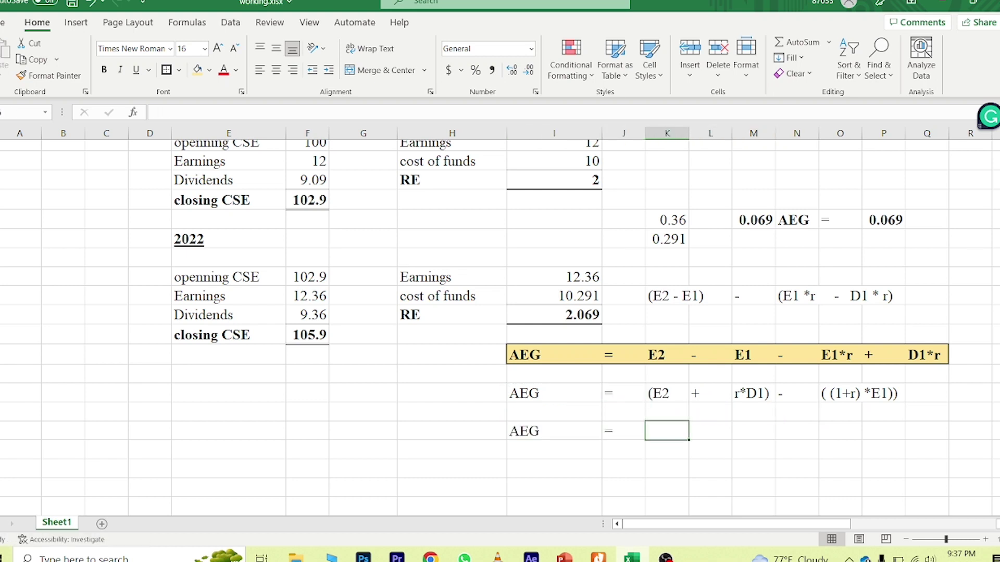
Start the expansion in row 85 with E2 in K85 and a plus sign in L85
{"action": "type", "text": "E2"}
{"action": "key", "text": "Return"}
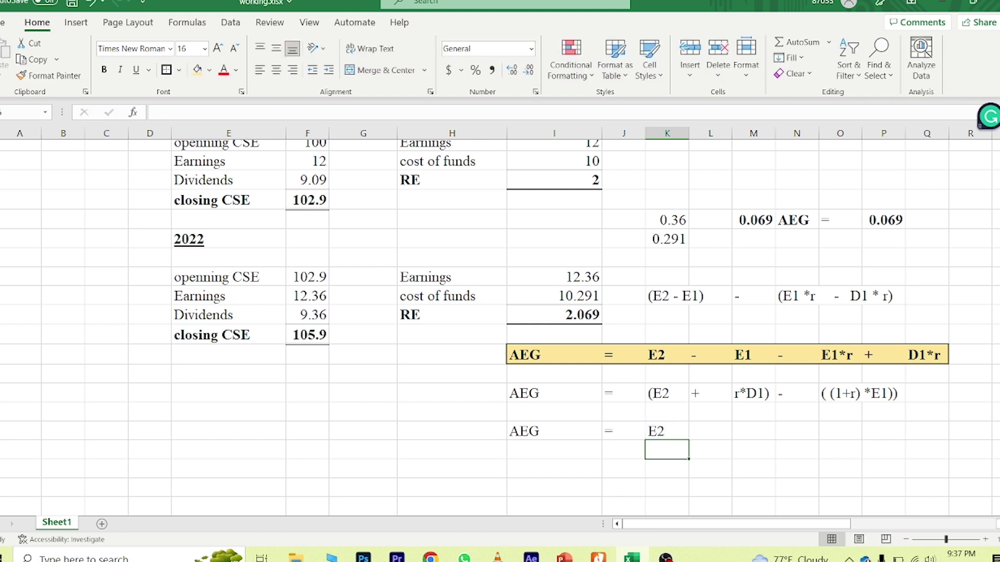
{"action": "key", "text": "Up"}
{"action": "key", "text": "Right"}
{"action": "type", "text": "+"}
{"action": "key", "text": "Return"}
{"action": "key", "text": "Up"}
{"action": "key", "text": "Right"}
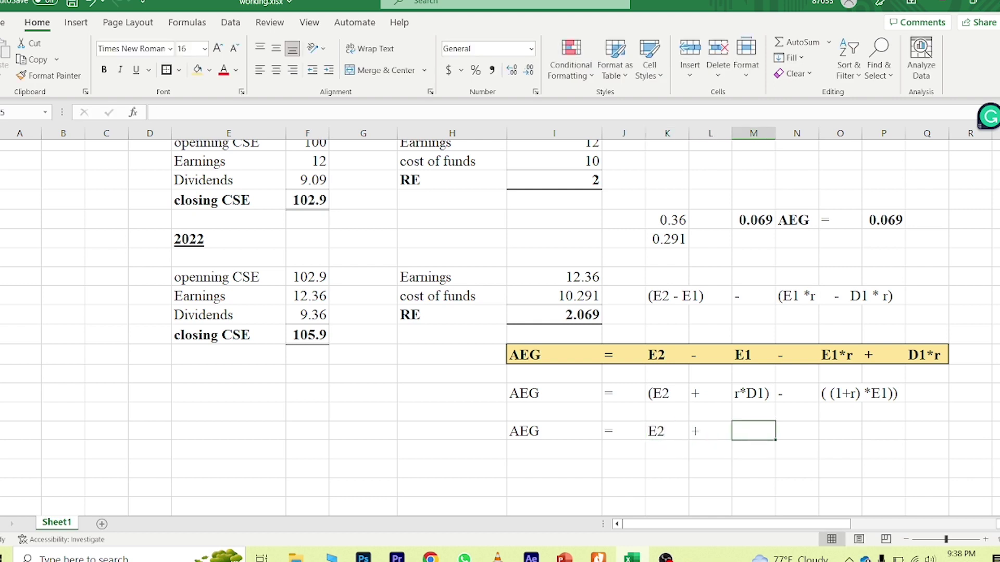
Continue the expansion with r*D1 in M85 and a minus sign in N85
{"action": "type", "text": "r*D1"}
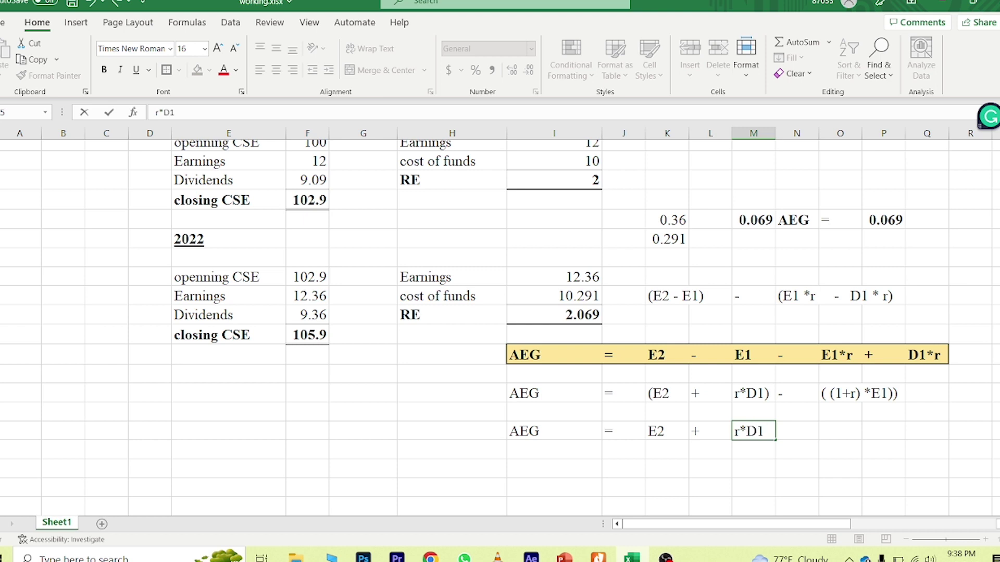
{"action": "key", "text": "Return"}
{"action": "key", "text": "Up"}
{"action": "key", "text": "Right"}
{"action": "type", "text": "-"}
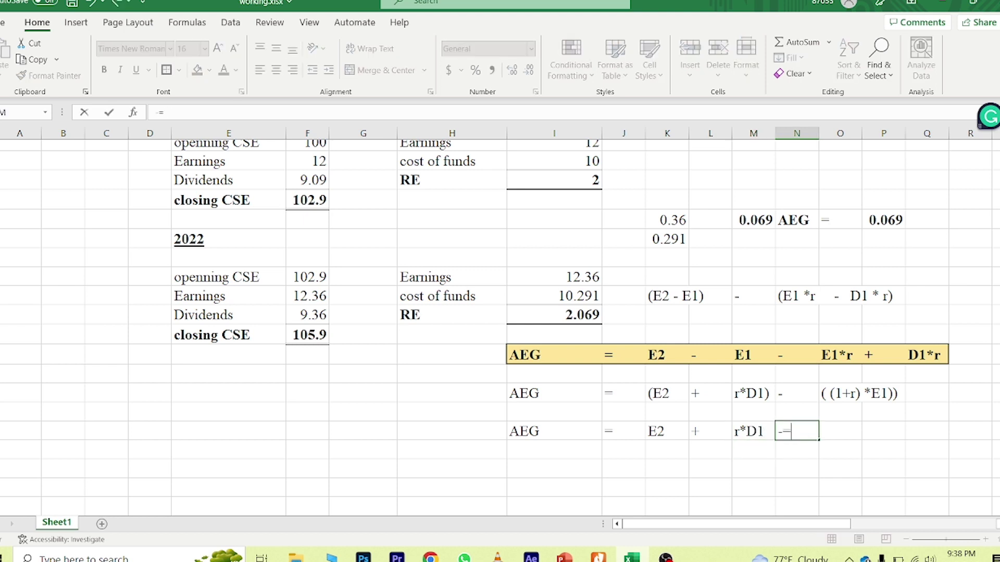
{"action": "key", "text": "Return"}
{"action": "key", "text": "Up"}
Put E1 in O85 and a plus sign in P85, expanding the (1+r)*E1 term from row 83
{"action": "left_click", "coordinate": [840, 431]}
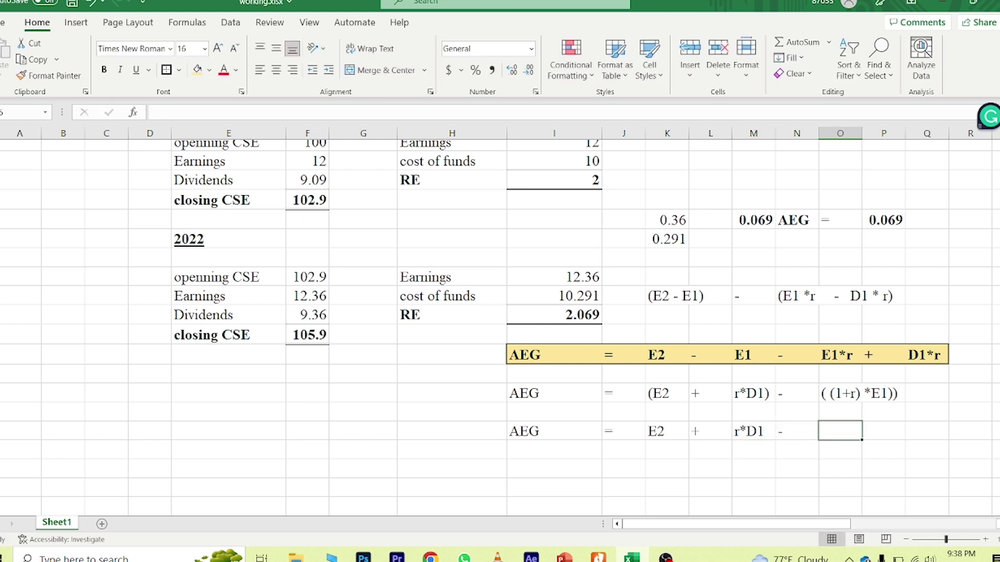
{"action": "left_click", "coordinate": [840, 394]}
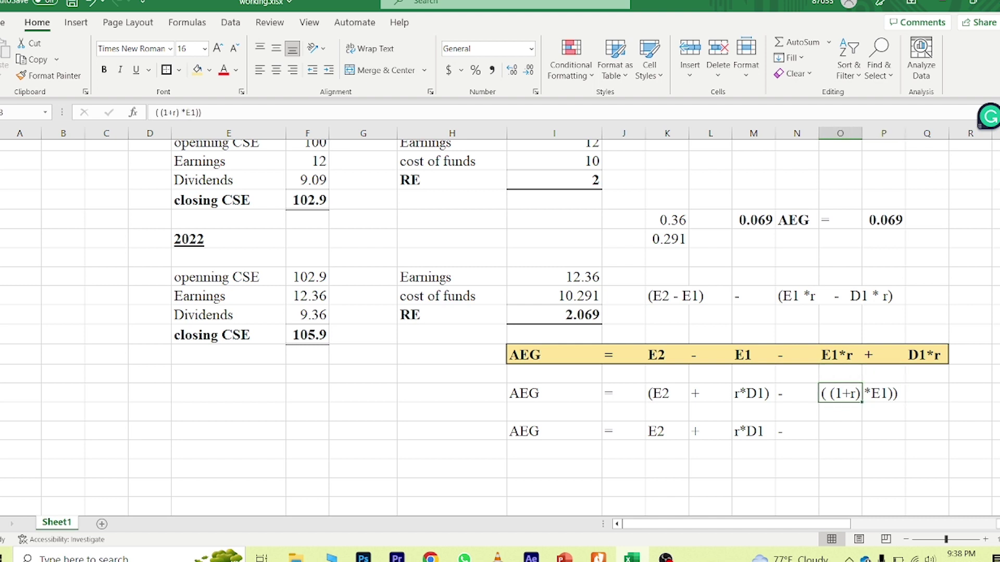
{"action": "left_click", "coordinate": [840, 431]}
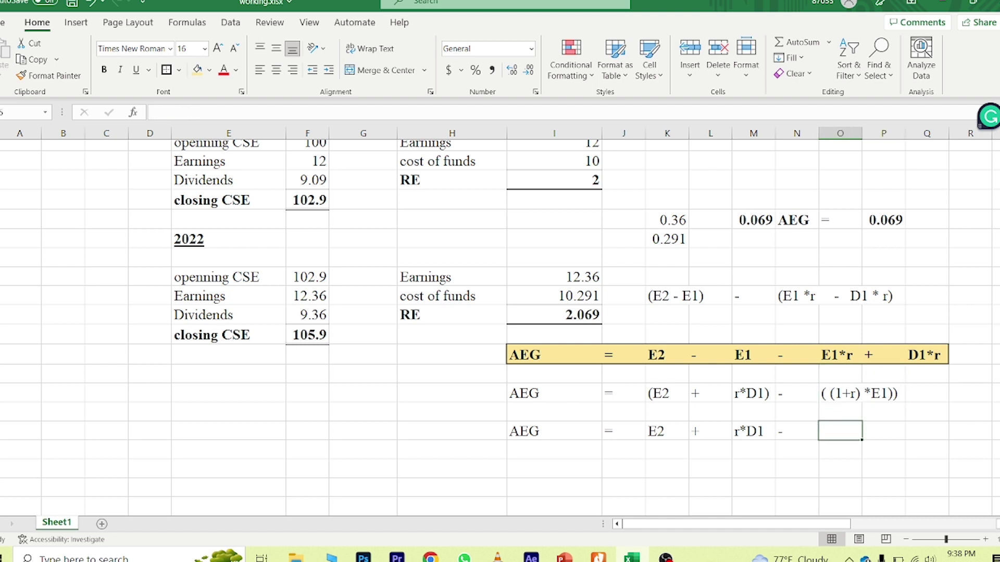
{"action": "type", "text": "E1"}
{"action": "key", "text": "Tab"}
{"action": "type", "text": "+"}
{"action": "key", "text": "Escape"}
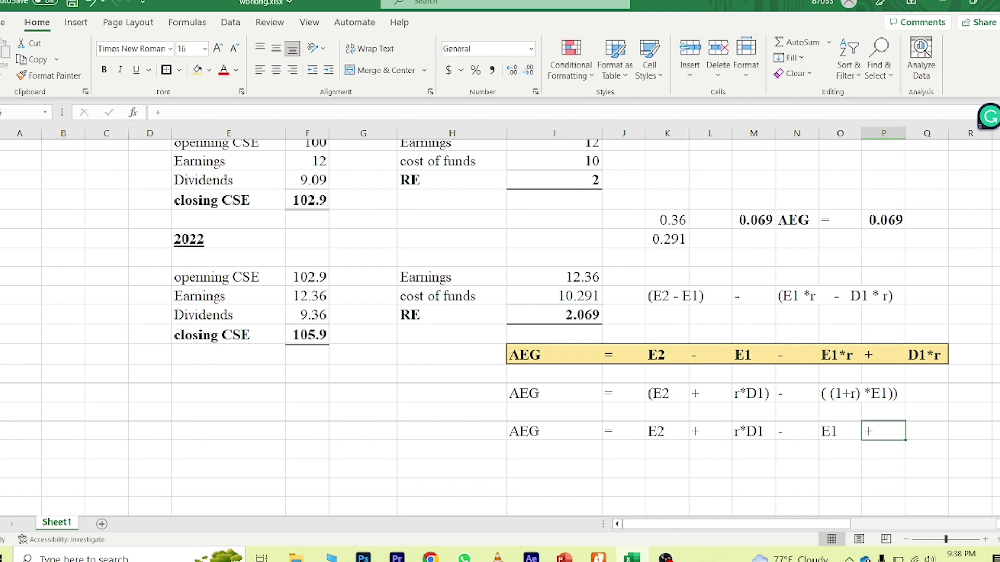
{"action": "key", "text": "F2"}
{"action": "type", "text": "r"}
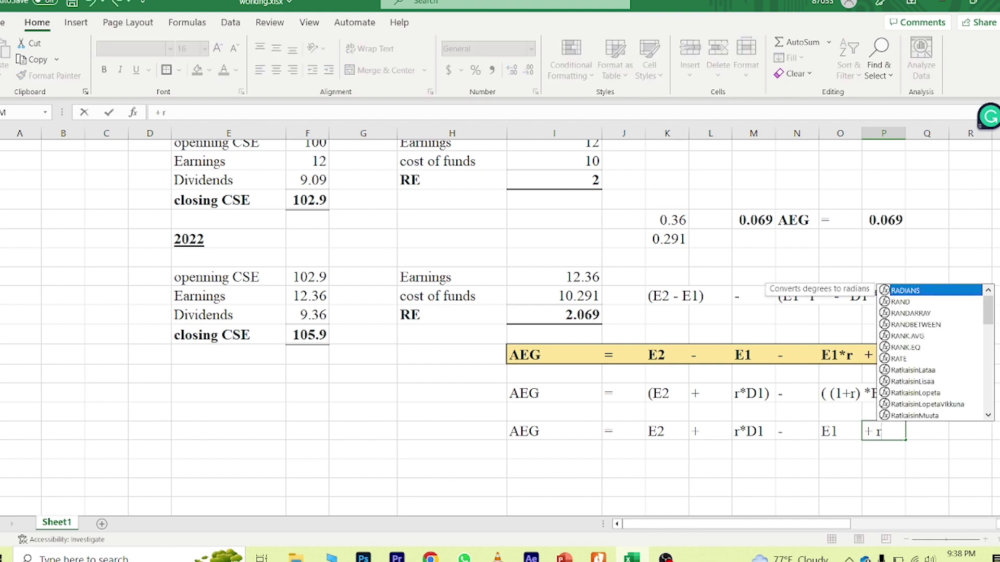
{"action": "key", "text": "Escape"}
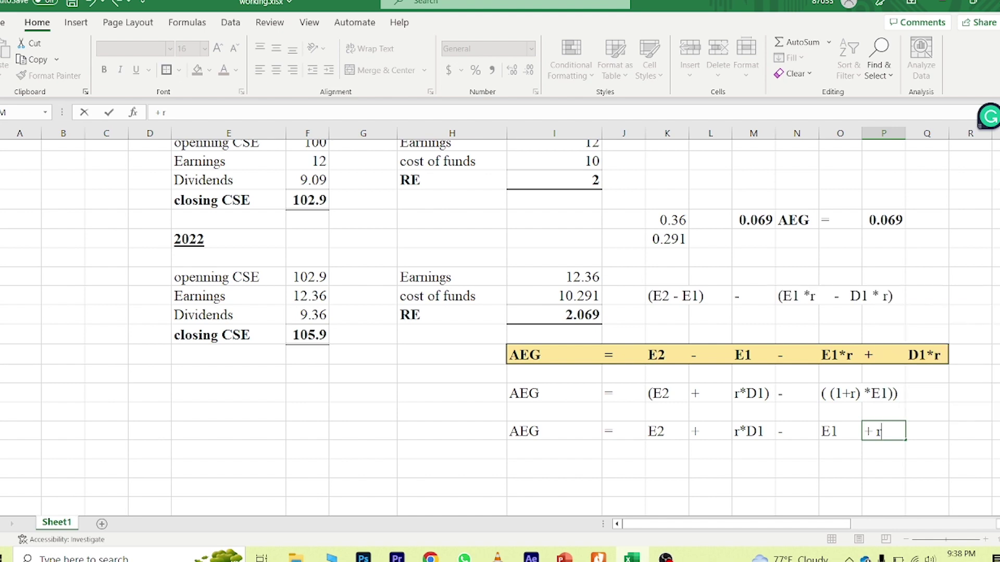
{"action": "key", "text": "BackSpace"}
{"action": "key", "text": "Return"}
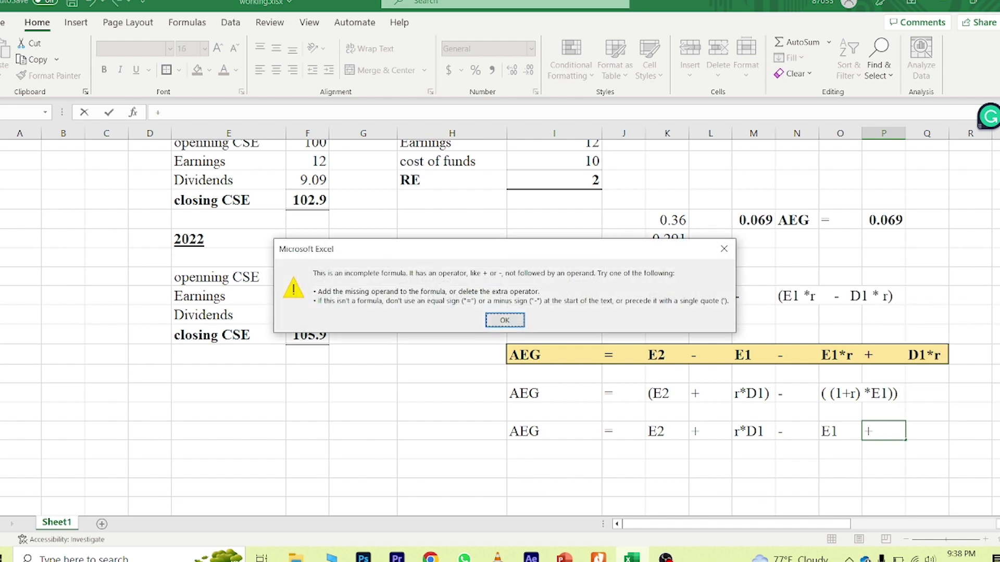
{"action": "key", "text": "Escape"}
{"action": "key", "text": "Escape"}
Enter r * E1 in Q85 as the last term of the row 85 expansion
{"action": "left_click", "coordinate": [927, 431]}
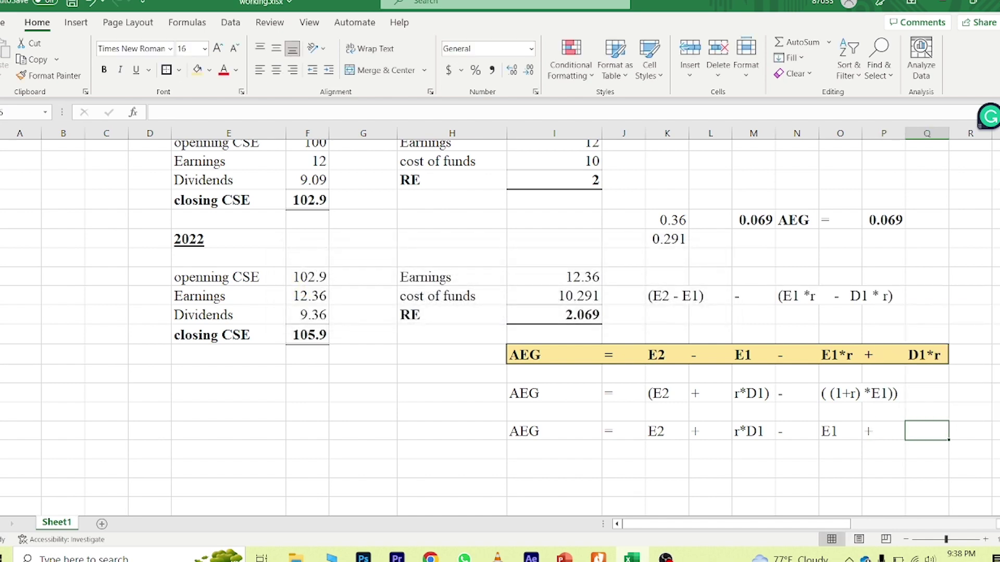
{"action": "type", "text": "r * E1"}
{"action": "key", "text": "Return"}
{"action": "key", "text": "Left"}
{"action": "key", "text": "Left"}
{"action": "key", "text": "Left"}
{"action": "key", "text": "Left"}
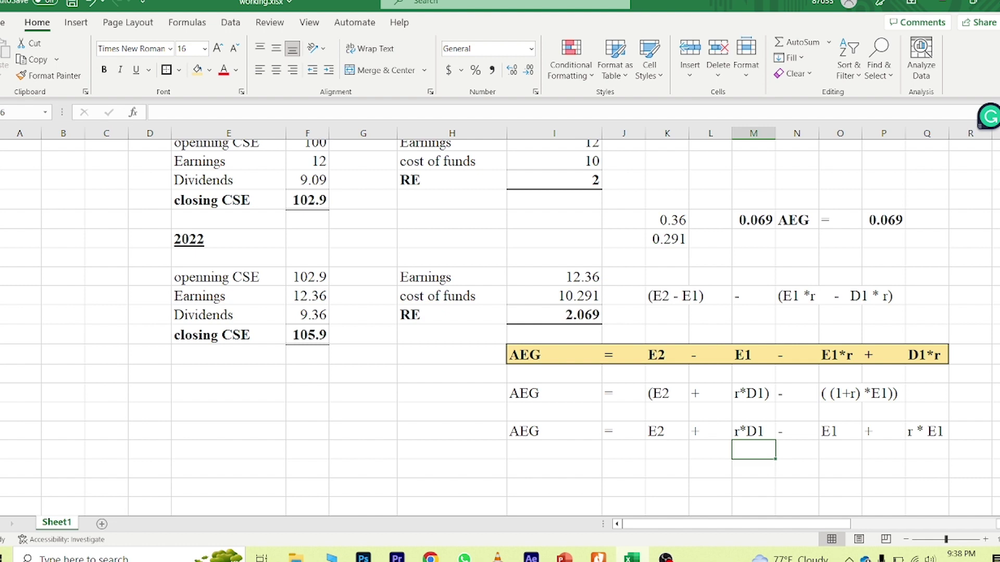
Enclose the E1 + r * E1 terms in parentheses, opening in O85 and closing in Q85
{"action": "key", "text": "Right"}
{"action": "key", "text": "Up"}
{"action": "key", "text": "Right"}
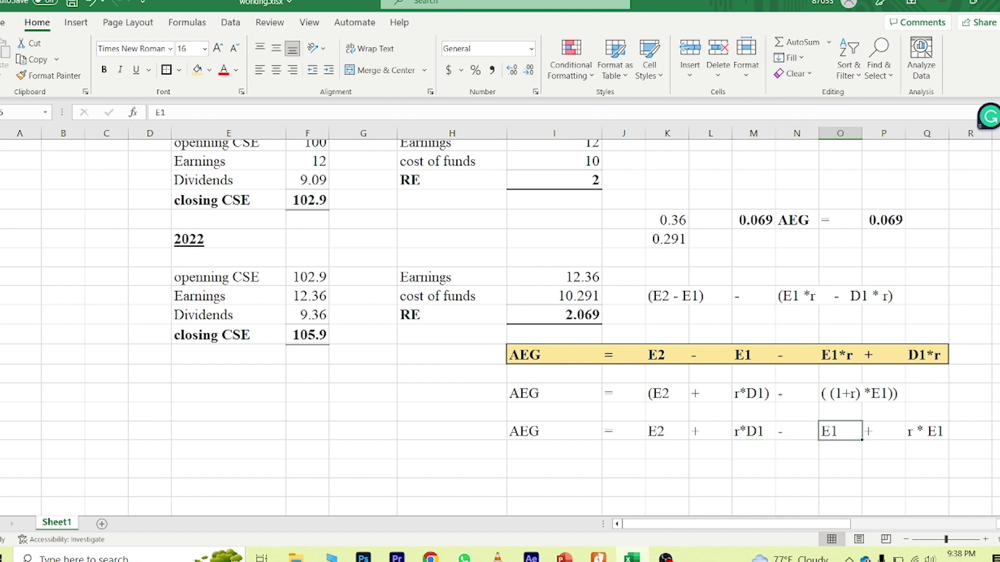
{"action": "key", "text": "F2"}
{"action": "key", "text": "Home"}
{"action": "type", "text": "("}
{"action": "key", "text": "ctrl+Return"}
{"action": "key", "text": "Right"}
{"action": "key", "text": "Right"}
{"action": "key", "text": "F2"}
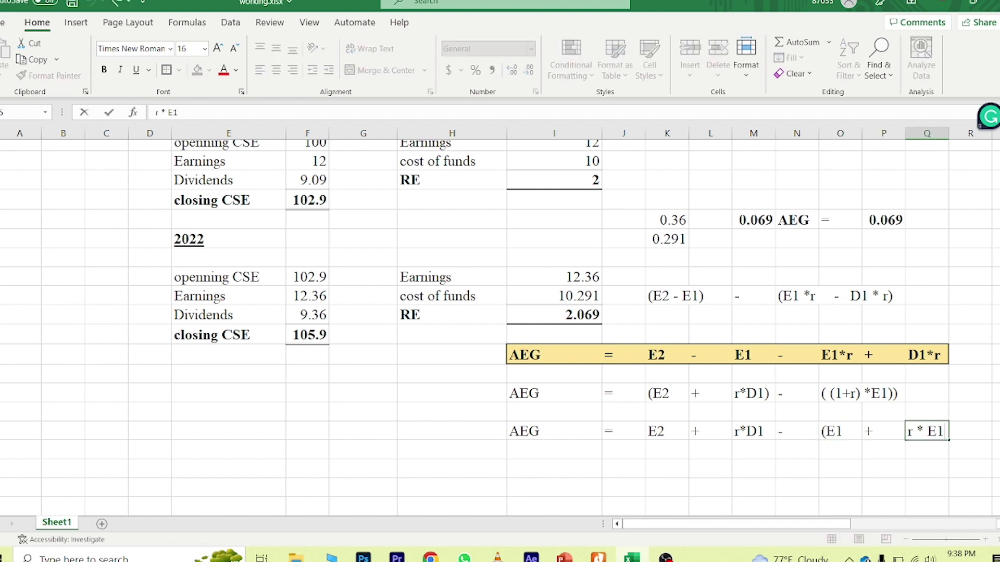
{"action": "type", "text": ")"}
{"action": "key", "text": "Return"}
{"action": "key", "text": "Left"}
{"action": "key", "text": "Left"}
{"action": "key", "text": "Left"}
{"action": "key", "text": "Left"}
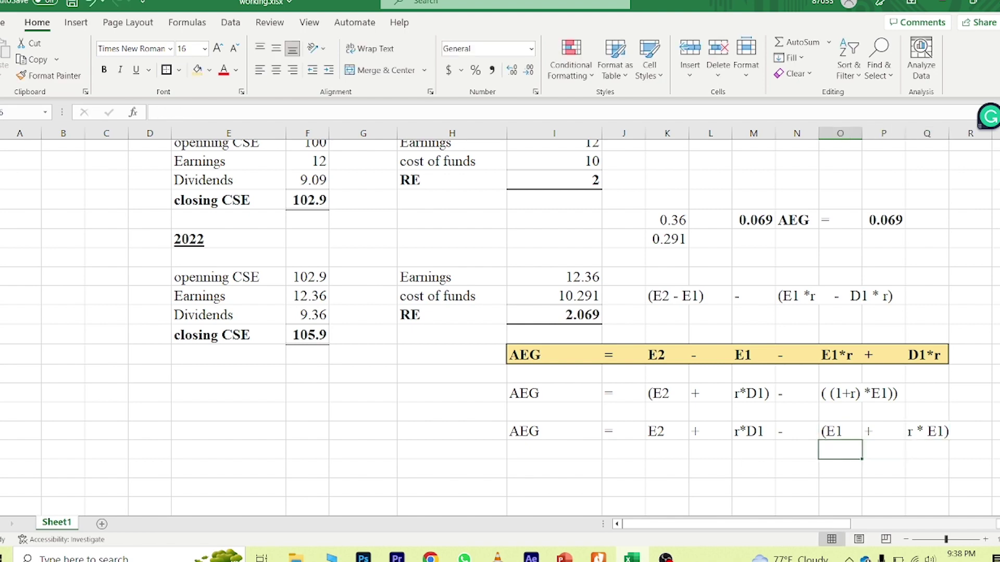
Copy the AEG label and equals sign from I85:J85 to I87:J87
{"action": "key", "text": "Left"}
{"action": "key", "text": "Left"}
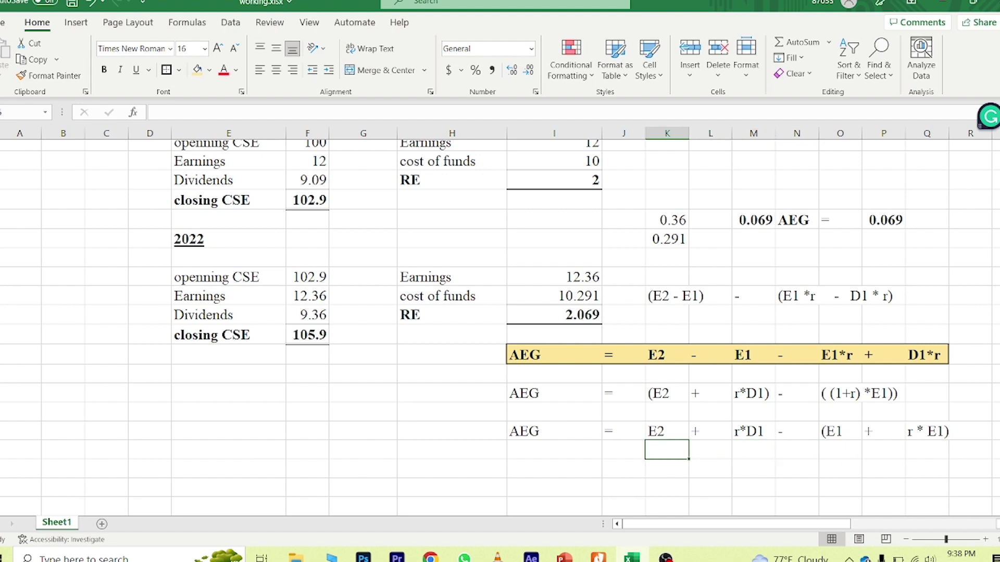
{"action": "key", "text": "Left"}
{"action": "key", "text": "Left"}
{"action": "key", "text": "Left"}
{"action": "key", "text": "Up"}
{"action": "key", "text": "Right"}
{"action": "key", "text": "shift+Right"}
{"action": "key", "text": "ctrl+c"}
{"action": "key", "text": "Down"}
{"action": "key", "text": "Down"}
{"action": "key", "text": "Down"}
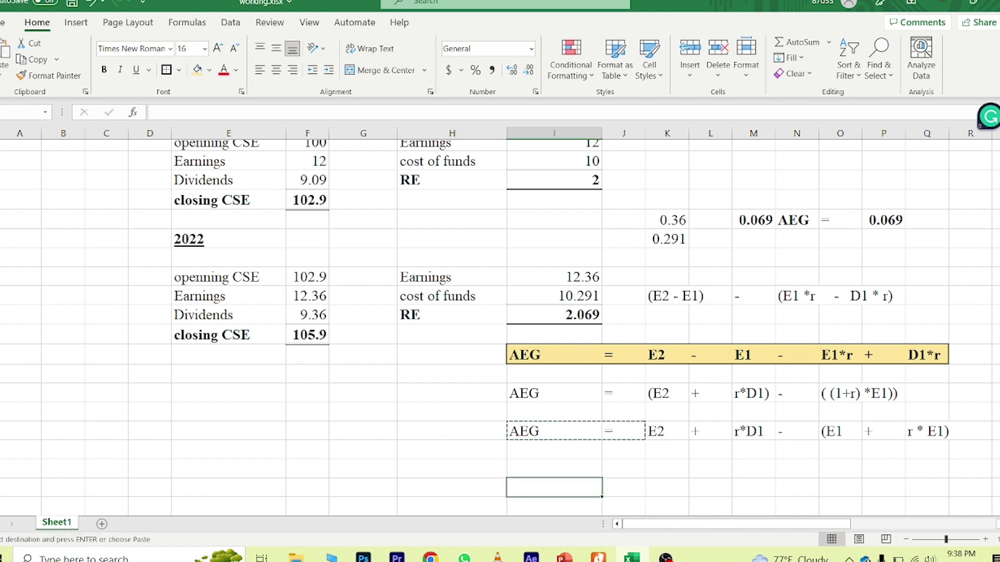
{"action": "key", "text": "Up"}
{"action": "key", "text": "Return"}
Copy the terms E2 + r*D1 and the minus sign from K85:N85 to K87:N87
{"action": "key", "text": "Right"}
{"action": "key", "text": "Right"}
{"action": "key", "text": "Up"}
{"action": "key", "text": "Up"}
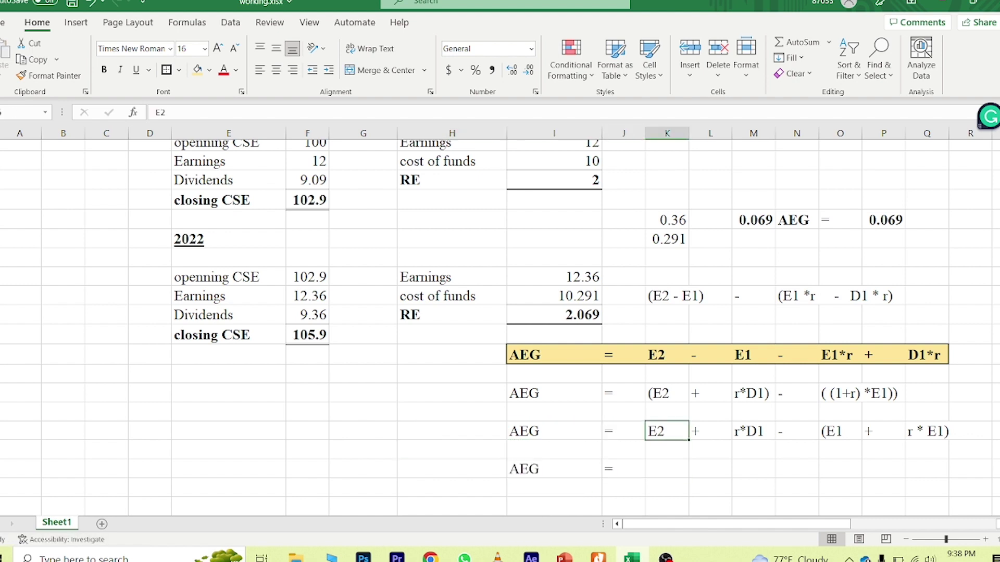
{"action": "key", "text": "shift+Right"}
{"action": "key", "text": "shift+Right"}
{"action": "key", "text": "shift+Right"}
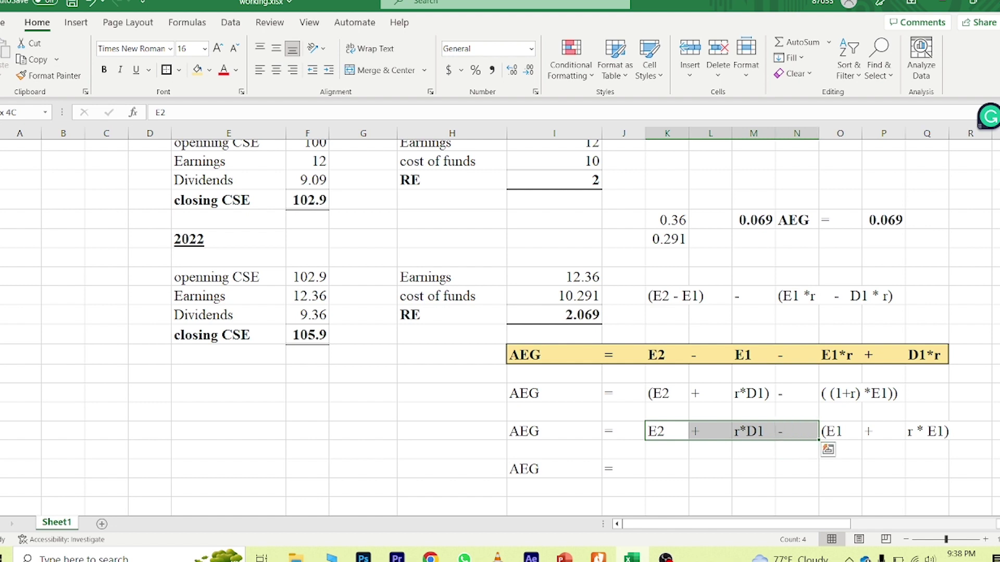
{"action": "key", "text": "ctrl+c"}
{"action": "key", "text": "Down"}
{"action": "key", "text": "Down"}
{"action": "key", "text": "Return"}
Enter E1 without its parenthesis in O87
{"action": "key", "text": "Right"}
{"action": "key", "text": "Right"}
{"action": "key", "text": "Right"}
{"action": "key", "text": "Up"}
{"action": "key", "text": "Up"}
{"action": "key", "text": "Right"}
{"action": "key", "text": "Down"}
{"action": "key", "text": "Down"}
{"action": "key", "text": "Up"}
{"action": "key", "text": "Down"}
{"action": "type", "text": "E1"}
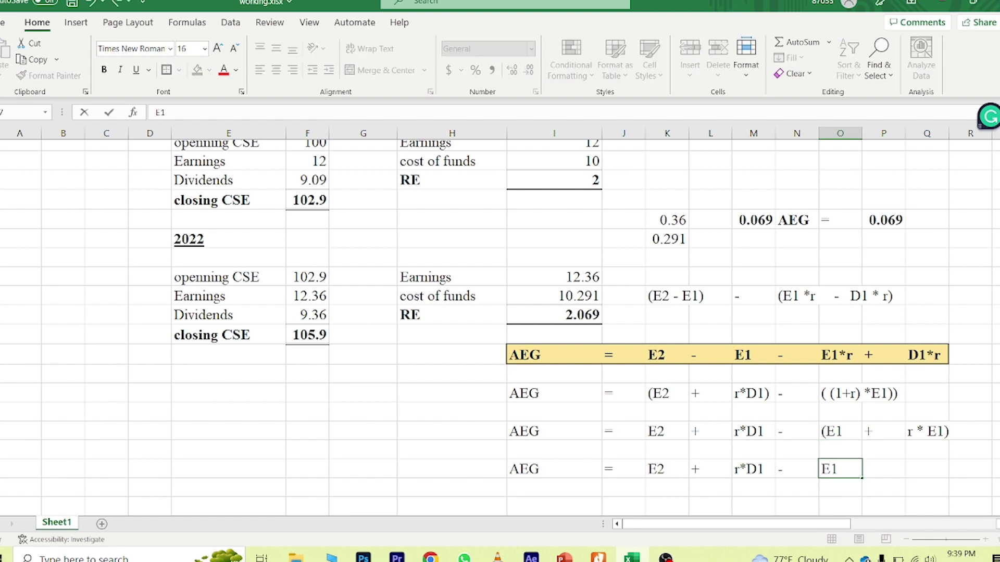
Complete row 87 with a minus sign in P87 and r*E1 in Q87
{"action": "key", "text": "Up"}
{"action": "key", "text": "Left"}
{"action": "key", "text": "Up"}
{"action": "key", "text": "Right"}
{"action": "key", "text": "Right"}
{"action": "key", "text": "Down"}
{"action": "key", "text": "Down"}
{"action": "key", "text": "Down"}
{"action": "key", "text": "Up"}
{"action": "type", "text": "-"}
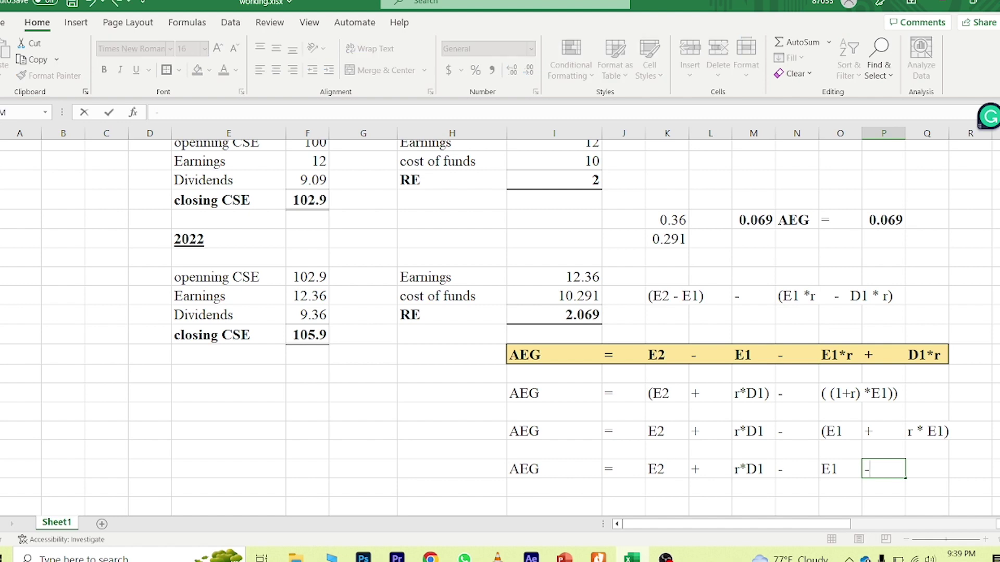
{"action": "key", "text": "Right"}
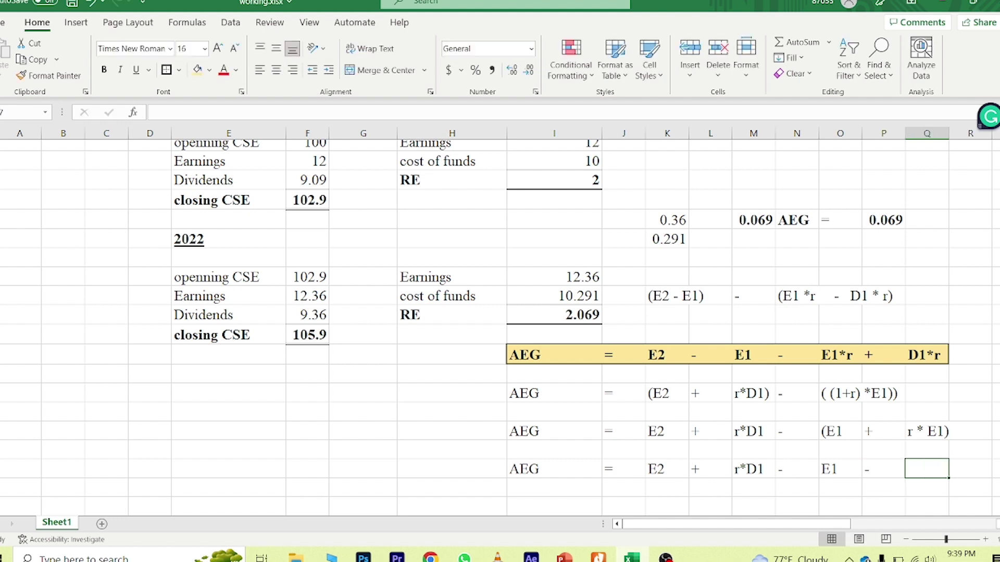
{"action": "type", "text": "r*E1"}
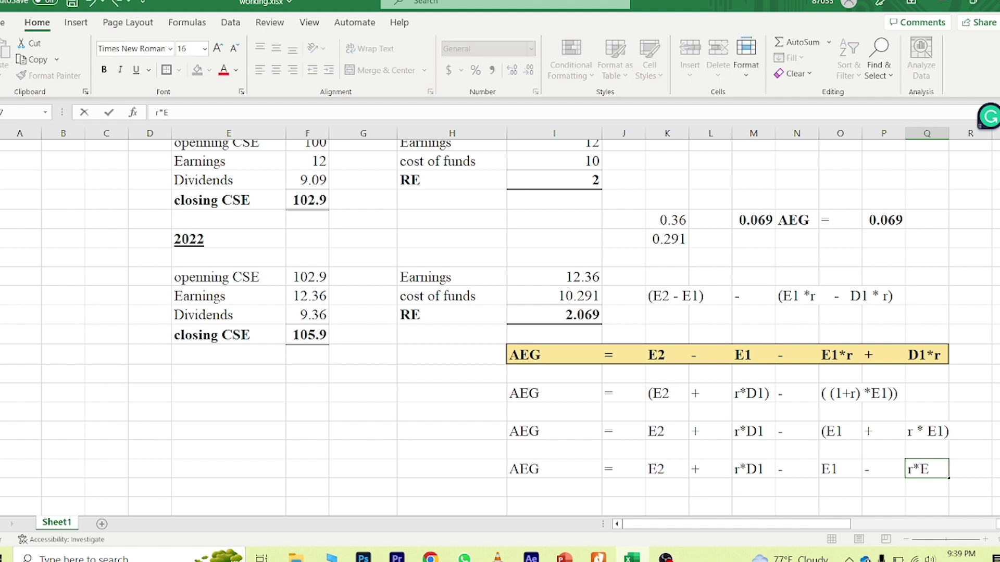
{"action": "key", "text": "Left"}
{"action": "key", "text": "Left"}
{"action": "key", "text": "Left"}
{"action": "key", "text": "Left"}
{"action": "key", "text": "Left"}
{"action": "key", "text": "Left"}
{"action": "key", "text": "Left"}
{"action": "key", "text": "Left"}
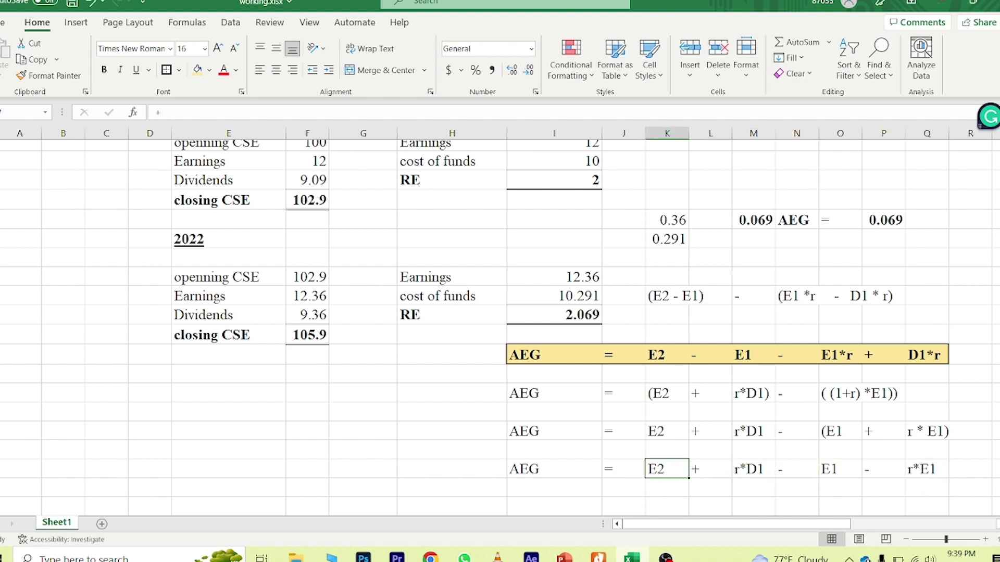
{"action": "key", "text": "shift+Right"}
{"action": "key", "text": "shift+Right"}
{"action": "key", "text": "shift+Right"}
{"action": "key", "text": "shift+Right"}
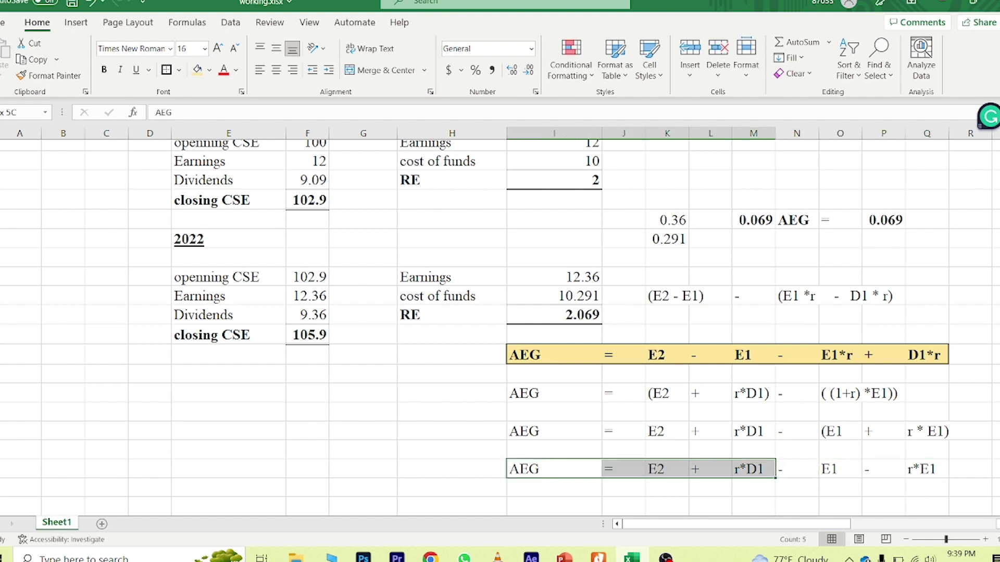
{"action": "key", "text": "Down"}
{"action": "key", "text": "Down"}
{"action": "key", "text": "Down"}
Copy the AEG label and equals sign from I87:J87 to I89:J89
{"action": "key", "text": "Up"}
{"action": "key", "text": "Up"}
{"action": "key", "text": "Up"}
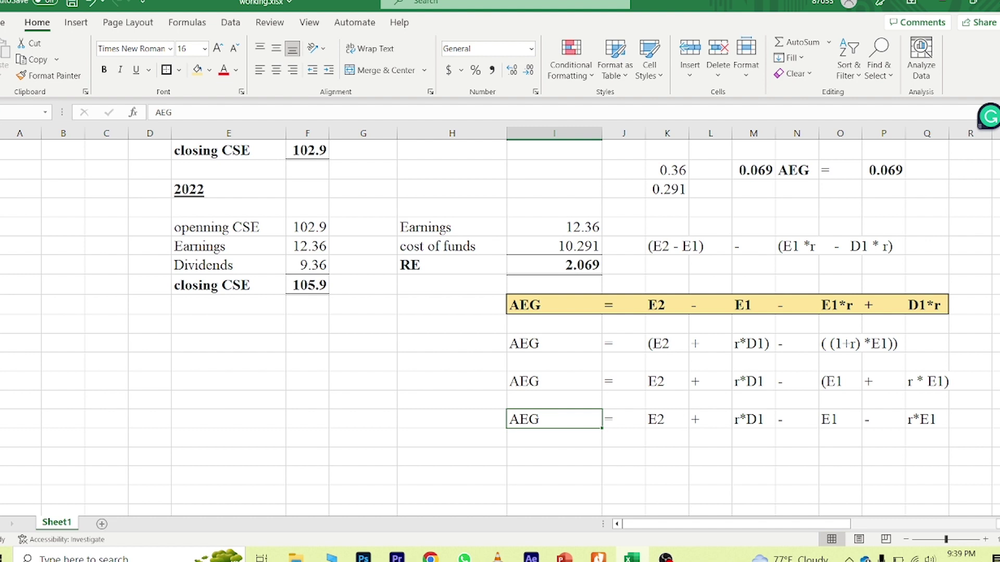
{"action": "key", "text": "shift+Right"}
{"action": "key", "text": "ctrl+c"}
{"action": "key", "text": "Down"}
{"action": "key", "text": "Down"}
{"action": "key", "text": "ctrl+v"}
Copy the E2 term from K87 to K89
{"action": "key", "text": "Right"}
{"action": "key", "text": "Right"}
{"action": "key", "text": "Up"}
{"action": "key", "text": "Up"}
{"action": "key", "text": "ctrl+c"}
{"action": "key", "text": "Down"}
{"action": "key", "text": "Down"}
{"action": "key", "text": "ctrl+v"}
Copy the minus sign and E1 from N87:O87 to L89:M89, directly after E2
{"action": "key", "text": "Right"}
{"action": "key", "text": "Right"}
{"action": "key", "text": "Right"}
{"action": "key", "text": "Up"}
{"action": "key", "text": "Up"}
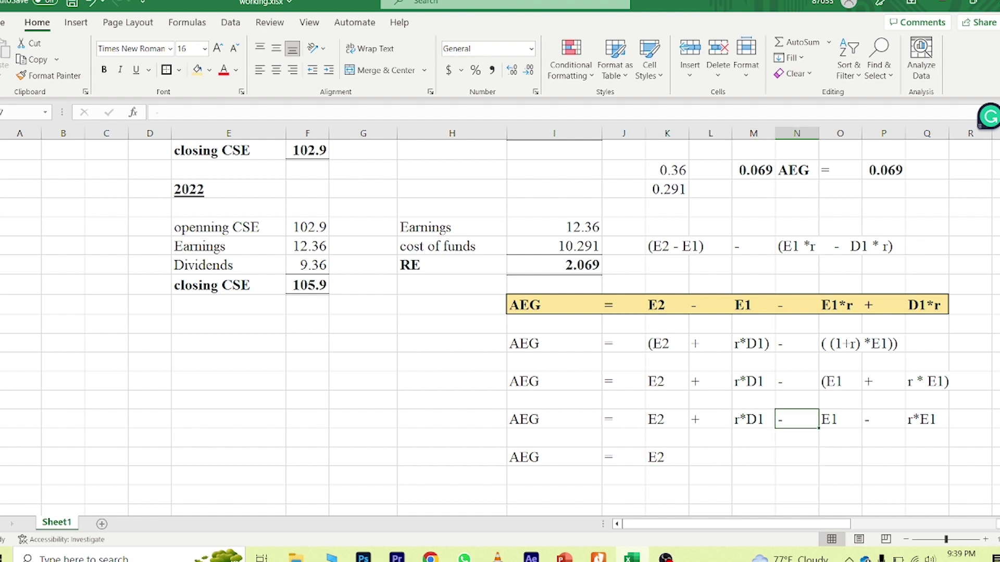
{"action": "key", "text": "shift+Right"}
{"action": "key", "text": "ctrl+c"}
{"action": "key", "text": "Down"}
{"action": "key", "text": "Down"}
{"action": "key", "text": "Left"}
{"action": "key", "text": "Left"}
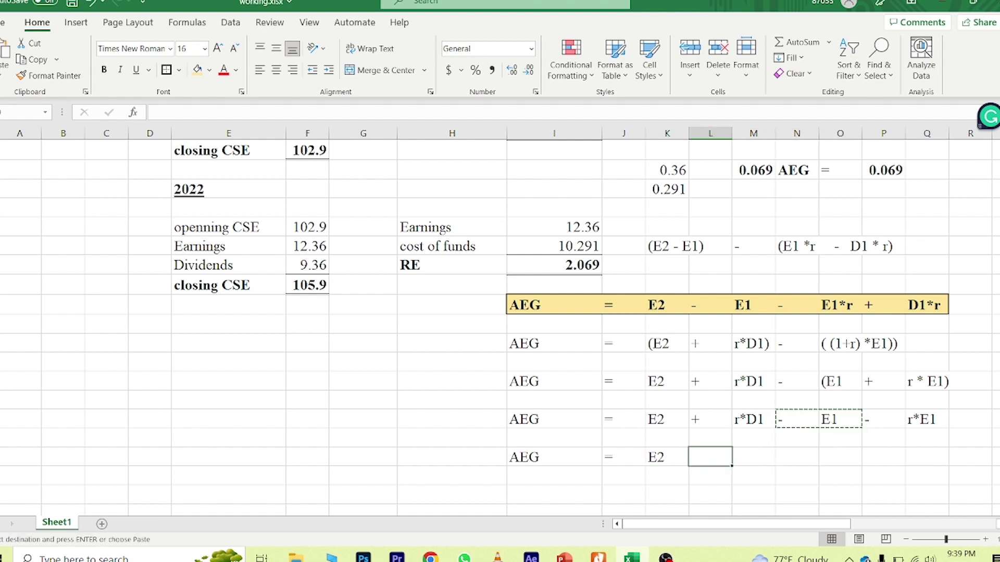
{"action": "key", "text": "Return"}
Examine the terms after E1 in the highlighted AEG formula in row 81 to compare their order with row 89
{"action": "key", "text": "Right"}
{"action": "key", "text": "Right"}
{"action": "key", "text": "Up"}
{"action": "key", "text": "Up"}
{"action": "key", "text": "Up"}
{"action": "key", "text": "Up"}
{"action": "key", "text": "Up"}
{"action": "key", "text": "Up"}
{"action": "key", "text": "Up"}
{"action": "key", "text": "Up"}
{"action": "key", "text": "shift+Right"}
{"action": "key", "text": "shift+Right"}
{"action": "key", "text": "shift+Right"}
{"action": "key", "text": "Down"}
{"action": "key", "text": "Down"}
{"action": "key", "text": "Up"}
{"action": "key", "text": "Up"}
{"action": "key", "text": "shift+Right"}
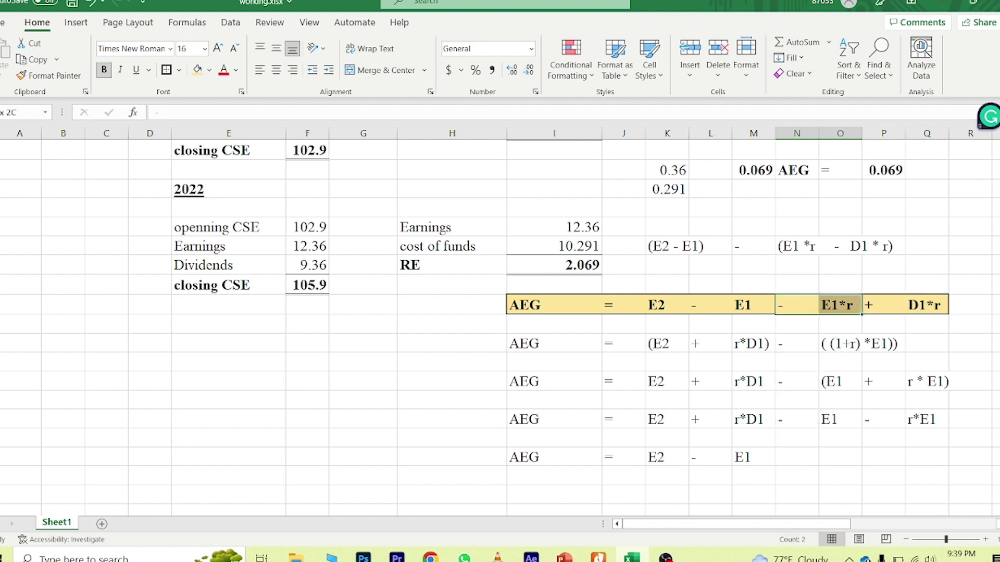
Copy the minus sign and r*E1 from P87:Q87 to N89:O89
{"action": "key", "text": "Down"}
{"action": "key", "text": "Down"}
{"action": "key", "text": "Down"}
{"action": "key", "text": "Down"}
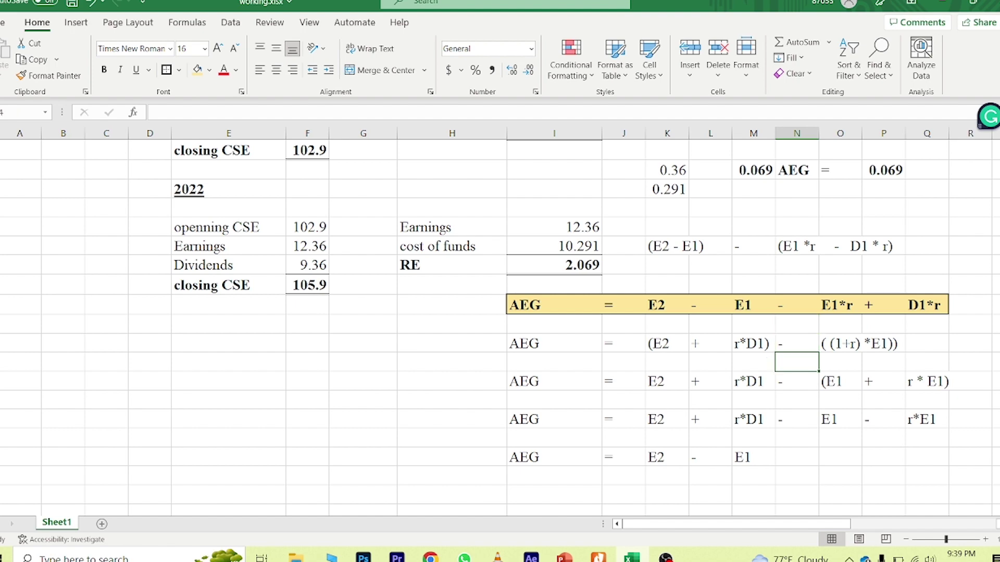
{"action": "key", "text": "Right"}
{"action": "key", "text": "Right"}
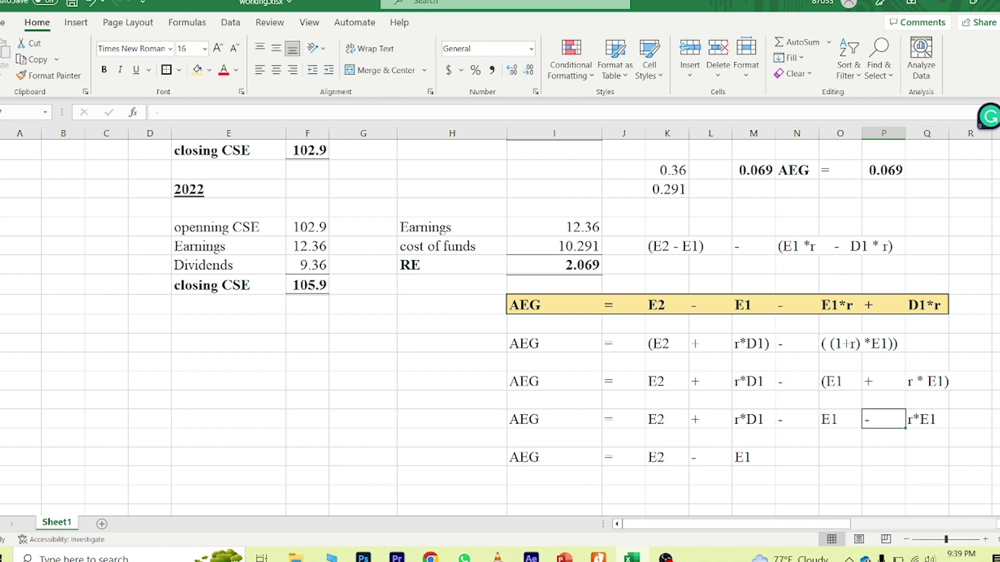
{"action": "key", "text": "Right"}
{"action": "key", "text": "Down"}
{"action": "key", "text": "Left"}
{"action": "key", "text": "Up"}
{"action": "key", "text": "shift+Right"}
{"action": "key", "text": "ctrl+c"}
{"action": "key", "text": "Down"}
{"action": "key", "text": "Down"}
{"action": "key", "text": "Left"}
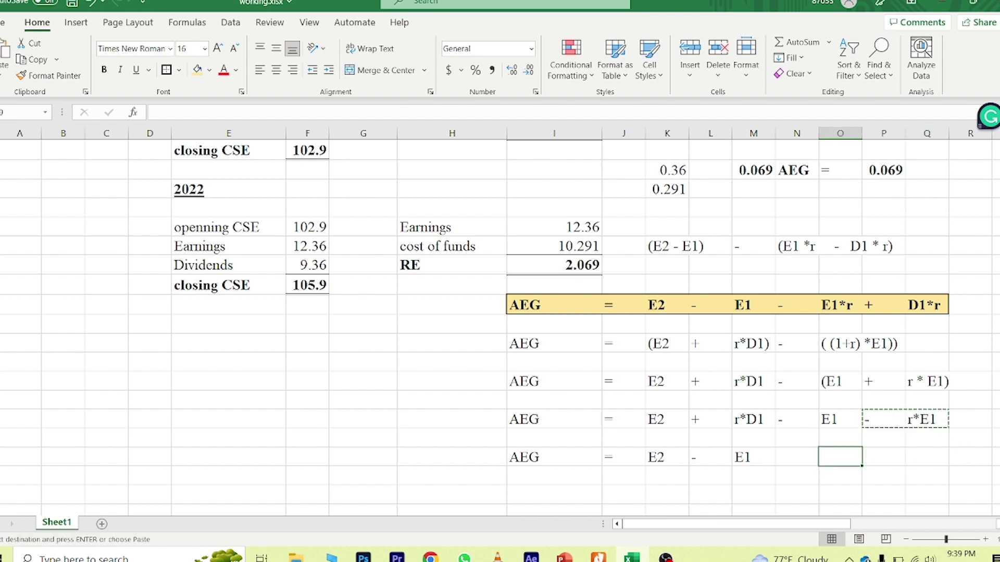
{"action": "key", "text": "Left"}
{"action": "key", "text": "ctrl+v"}
{"action": "key", "text": "Right"}
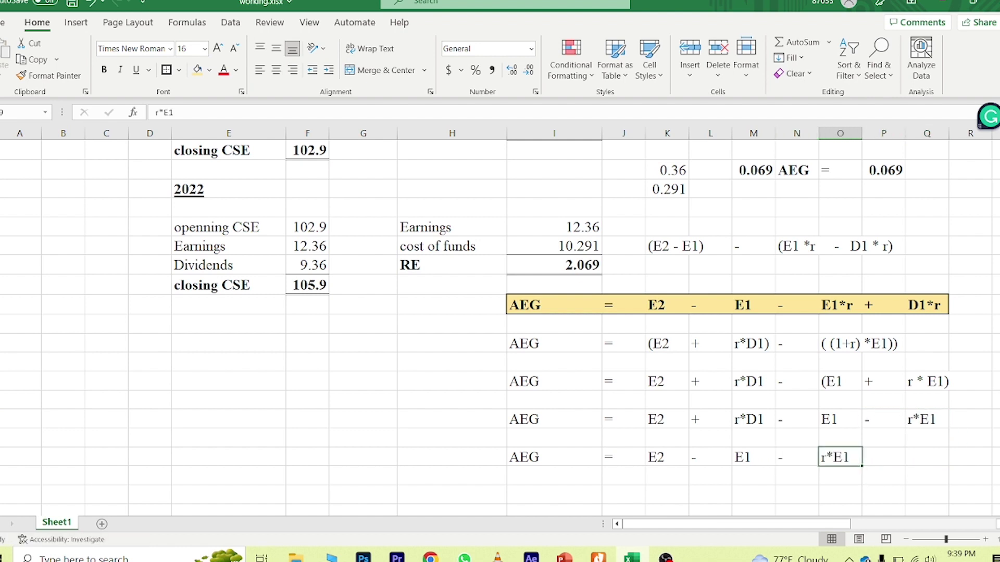
Compare the terms in row 87 with the highlighted AEG formula in row 81 to identify the remaining term for row 89
{"action": "key", "text": "Up"}
{"action": "key", "text": "Up"}
{"action": "key", "text": "Left"}
{"action": "key", "text": "Left"}
{"action": "key", "text": "Left"}
{"action": "key", "text": "Right"}
{"action": "key", "text": "Up"}
{"action": "key", "text": "Up"}
{"action": "key", "text": "Up"}
{"action": "key", "text": "Right"}
{"action": "key", "text": "Right"}
{"action": "key", "text": "Right"}
Copy the plus sign and r*D1 from L87:M87 to P89:Q89 to complete the rearranged formula
{"action": "key", "text": "Down"}
{"action": "key", "text": "Down"}
{"action": "key", "text": "Down"}
{"action": "key", "text": "Down"}
{"action": "key", "text": "Down"}
{"action": "key", "text": "Left"}
{"action": "key", "text": "Left"}
{"action": "key", "text": "Left"}
{"action": "key", "text": "Left"}
{"action": "key", "text": "shift+Right"}
{"action": "key", "text": "ctrl+c"}
{"action": "key", "text": "Down"}
{"action": "key", "text": "Down"}
{"action": "key", "text": "Right"}
{"action": "key", "text": "Right"}
{"action": "key", "text": "Right"}
{"action": "key", "text": "Return"}
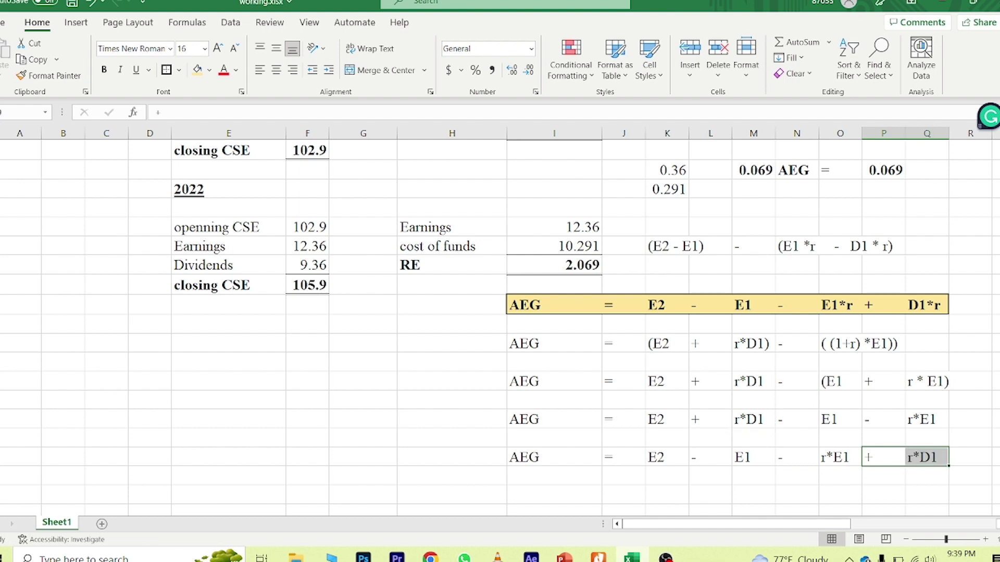
Format the rearranged AEG formula in I89:Q89 as bold with a light blue fill and an outside border
{"action": "key", "text": "Left"}
{"action": "key", "text": "Left"}
{"action": "key", "text": "Left"}
{"action": "key", "text": "Left"}
{"action": "key", "text": "Left"}
{"action": "key", "text": "Left"}
{"action": "key", "text": "Left"}
{"action": "key", "text": "shift+Right"}
{"action": "key", "text": "shift+Right"}
{"action": "key", "text": "shift+Right"}
{"action": "key", "text": "shift+Right"}
{"action": "key", "text": "shift+Right"}
{"action": "key", "text": "shift+Right"}
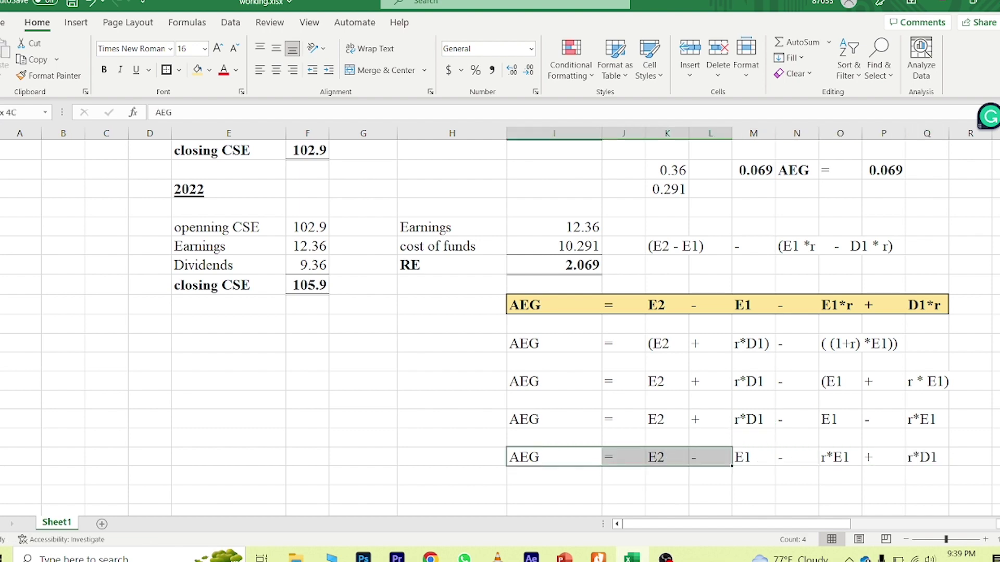
{"action": "key", "text": "shift+Right"}
{"action": "key", "text": "shift+Right"}
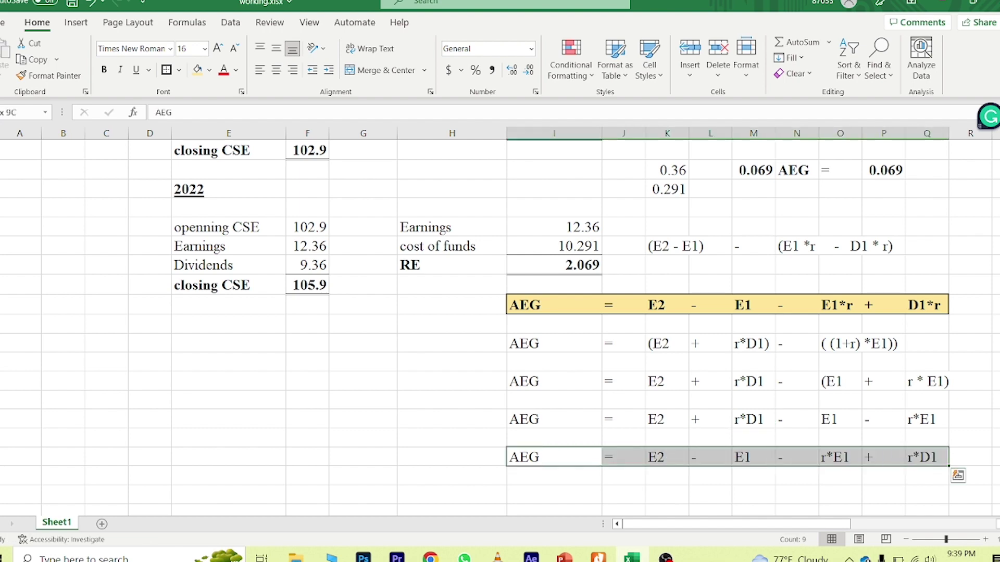
{"action": "key", "text": "ctrl+b"}
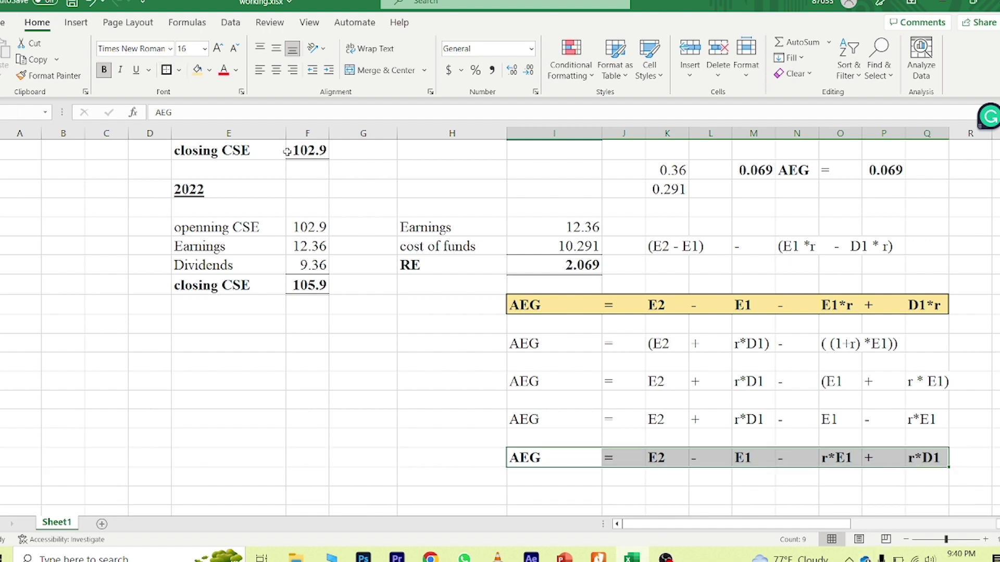
{"action": "left_click", "coordinate": [208, 72]}
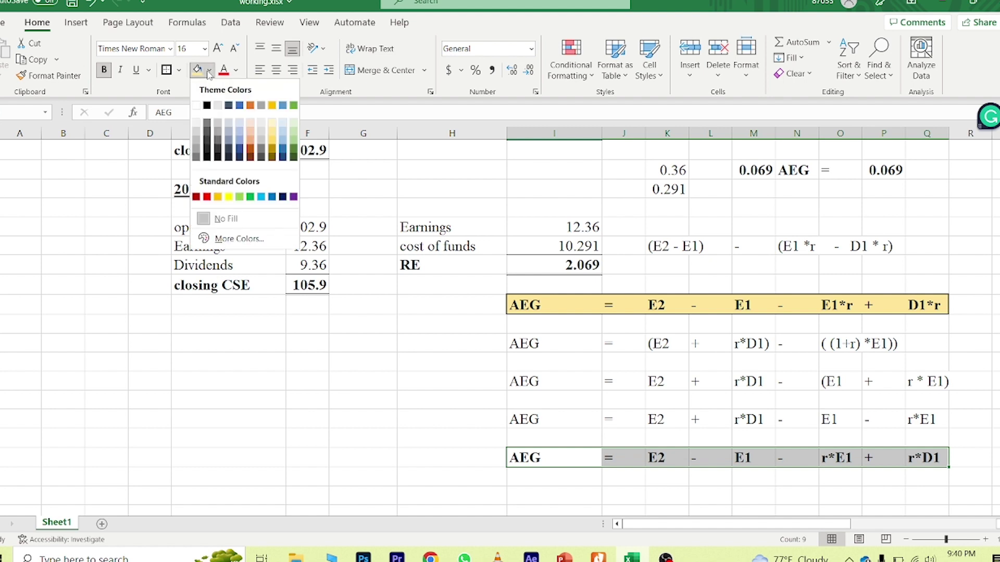
{"action": "left_click", "coordinate": [284, 136]}
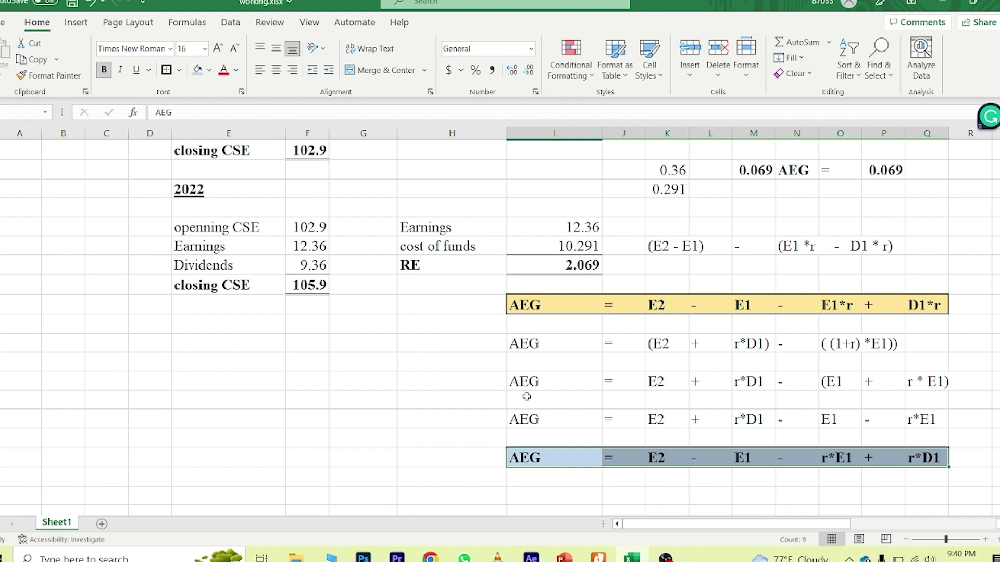
Review the cum-dividend AEG formula in row 83, the 2022 earnings and cost of funds, and the yearly differences in K74:K75
{"action": "key", "text": "Up"}
{"action": "key", "text": "Up"}
{"action": "key", "text": "Up"}
{"action": "key", "text": "Up"}
{"action": "key", "text": "Up"}
{"action": "key", "text": "Up"}
{"action": "key", "text": "Right"}
{"action": "key", "text": "Left"}
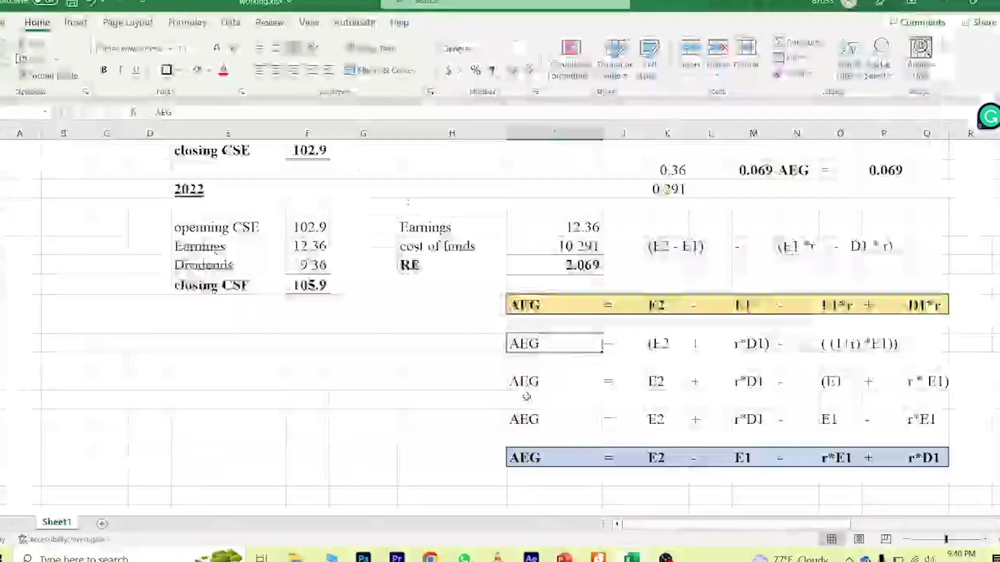
{"action": "scroll", "coordinate": [526, 397], "scroll_direction": "down", "scroll_amount": 1}
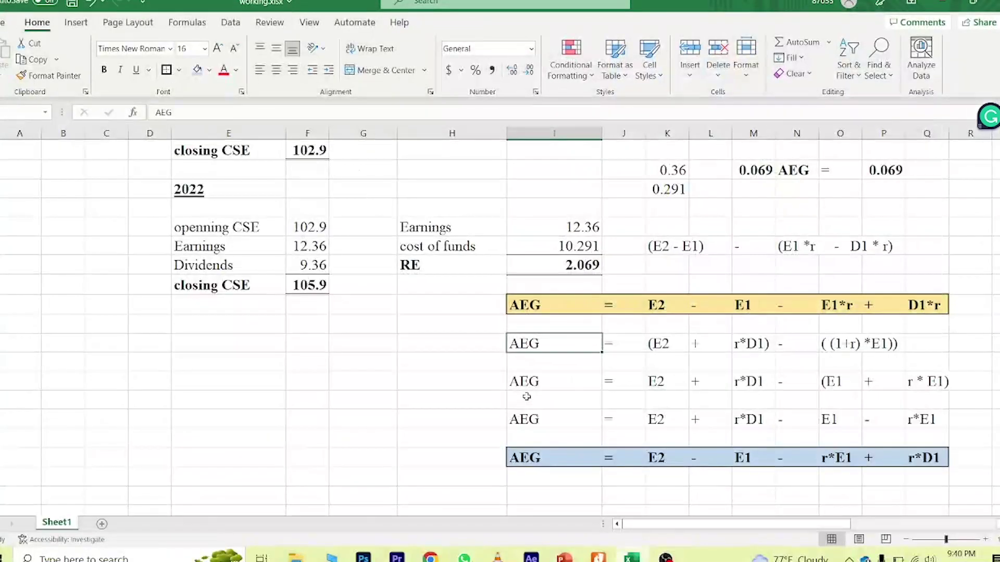
{"action": "scroll", "coordinate": [631, 333], "scroll_direction": "up", "scroll_amount": 1}
{"action": "scroll", "coordinate": [630, 333], "scroll_direction": "up", "scroll_amount": 1}
{"action": "left_click", "coordinate": [562, 308]}
{"action": "left_click", "coordinate": [569, 330]}
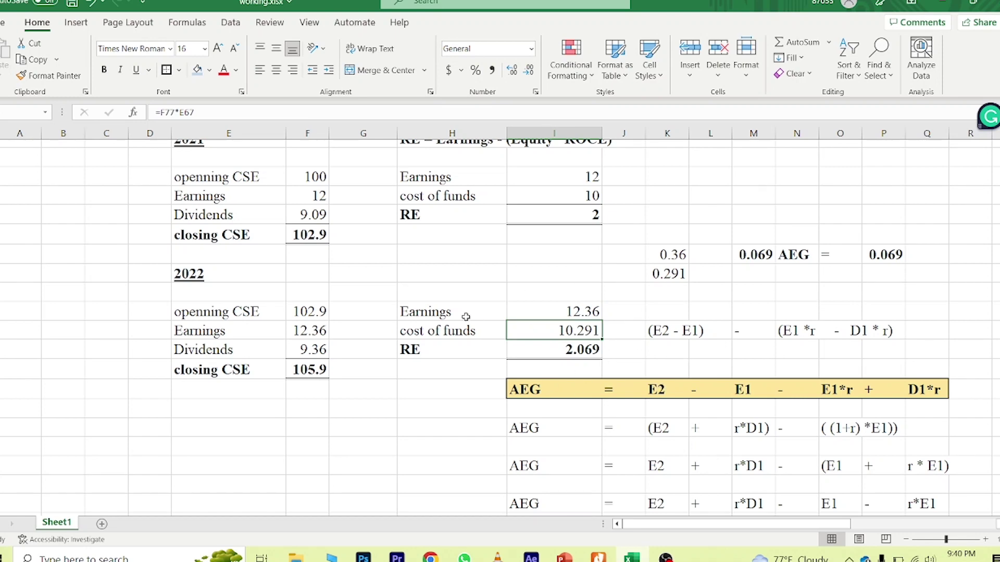
{"action": "left_click_drag", "start_coordinate": [657, 254], "coordinate": [667, 276]}
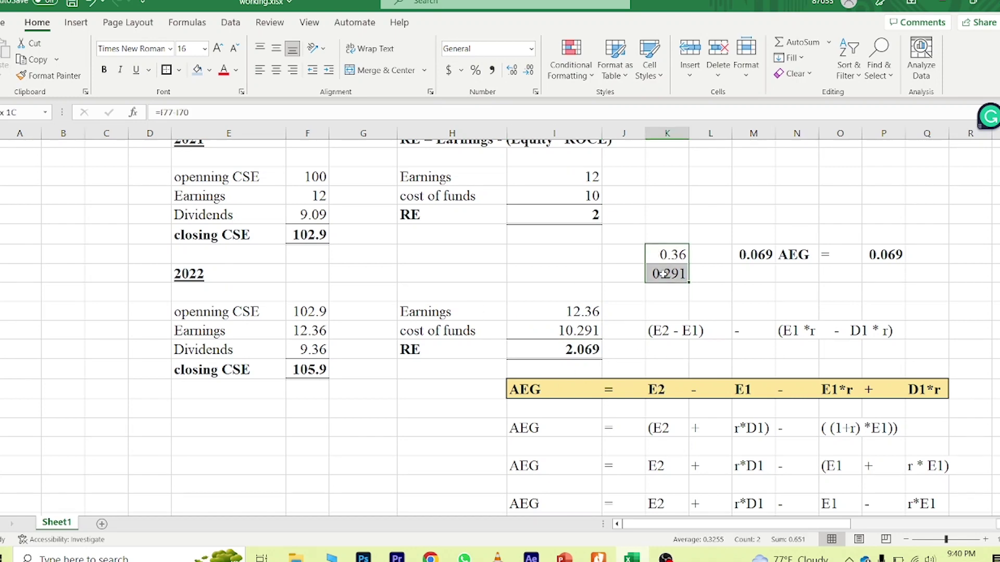
Bold the cum-dividend AEG formula in row 83, outline I83:Q83 and fill I83:P83 with light gray
{"action": "scroll", "coordinate": [700, 375], "scroll_direction": "down", "scroll_amount": 3}
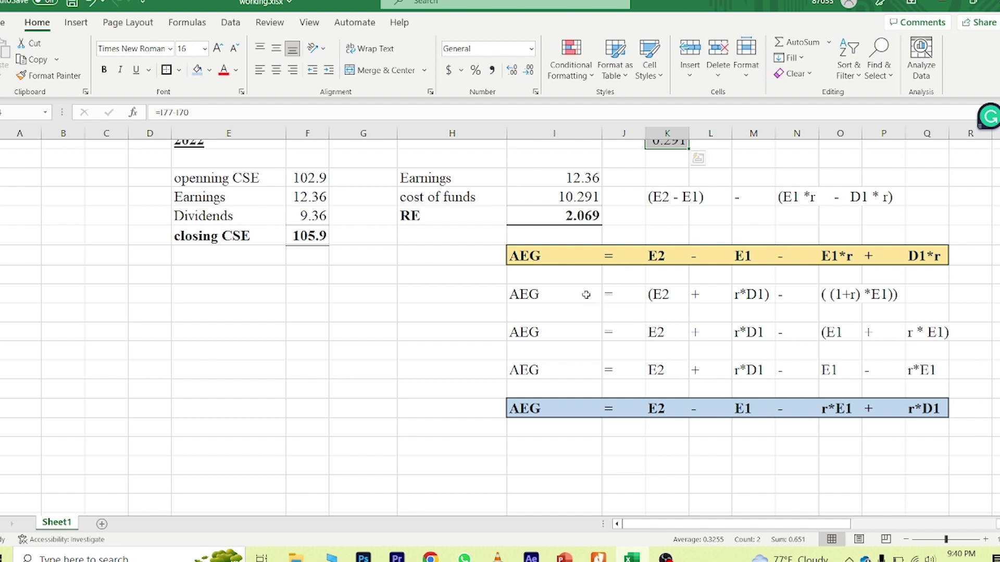
{"action": "left_click_drag", "start_coordinate": [585, 294], "coordinate": [674, 295]}
{"action": "left_click_drag", "start_coordinate": [805, 309], "coordinate": [926, 294]}
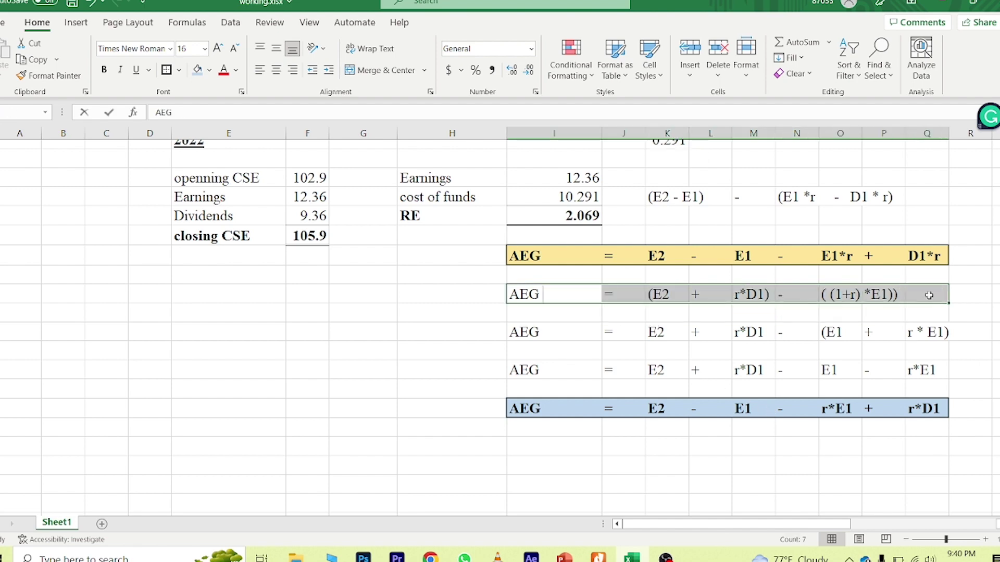
{"action": "type", "text": "hbt"}
{"action": "key", "text": "ctrl+b"}
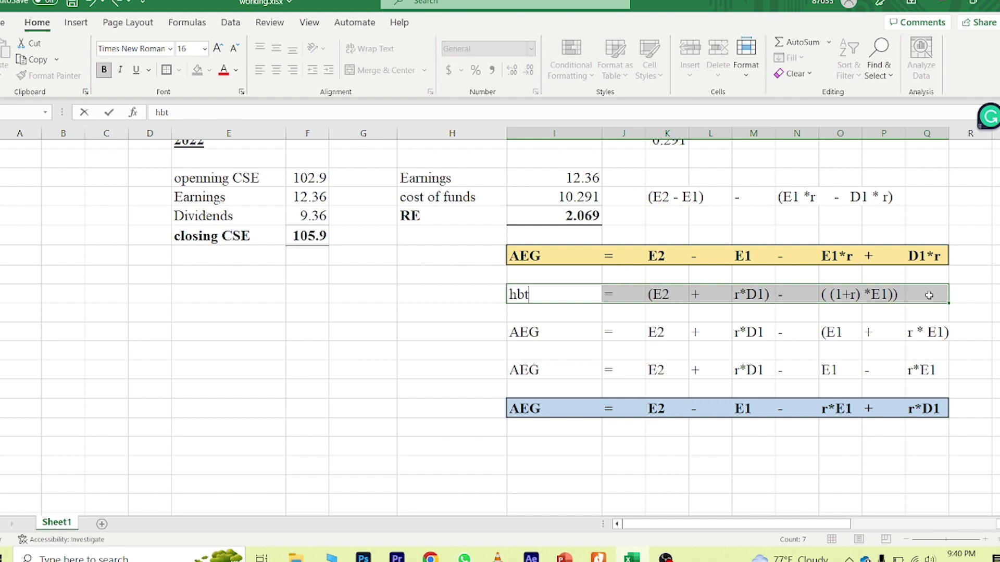
{"action": "key", "text": "Escape"}
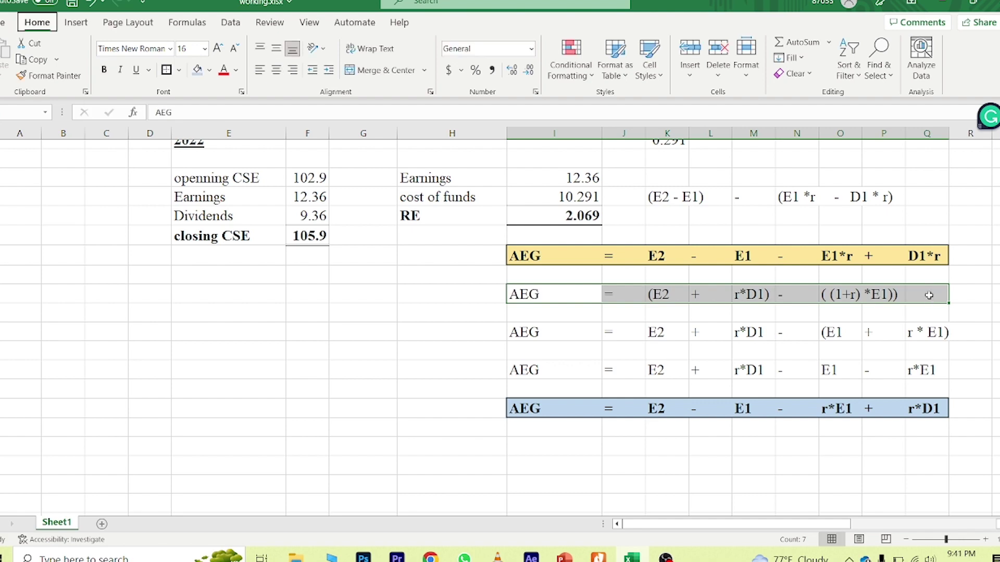
{"action": "key", "text": "ctrl+b"}
{"action": "key", "text": "shift+Left"}
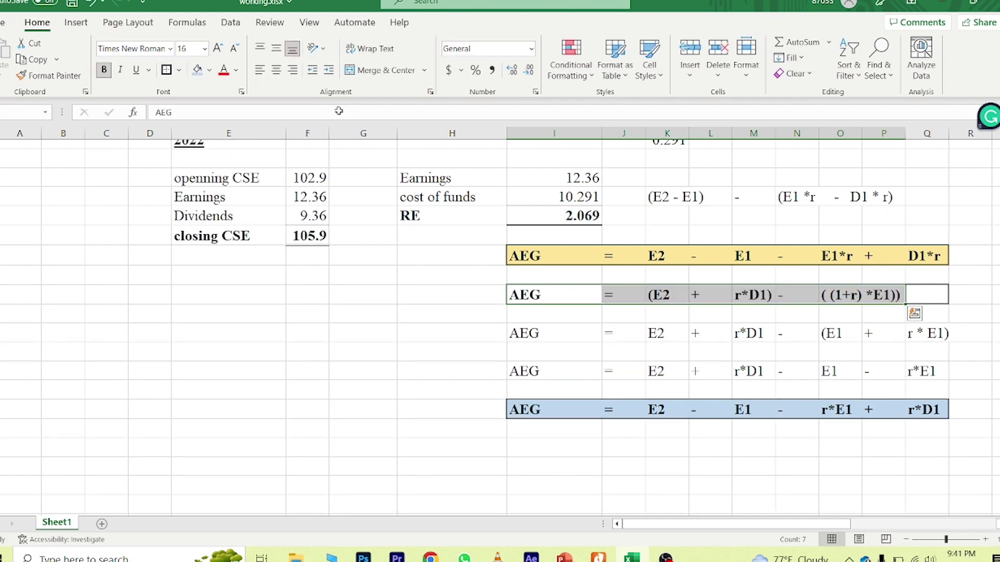
{"action": "left_click", "coordinate": [209, 70]}
{"action": "left_click", "coordinate": [205, 125]}
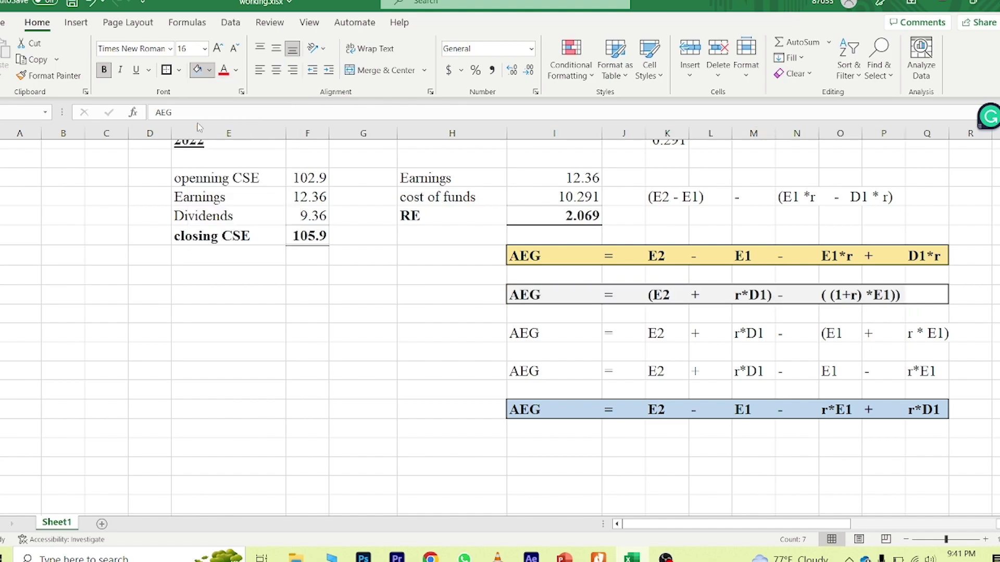
Switch to the PowerPoint slide show and mark the abnormal earnings growth formula with a pen stroke around its beginning
{"action": "key", "text": "alt+Tab"}
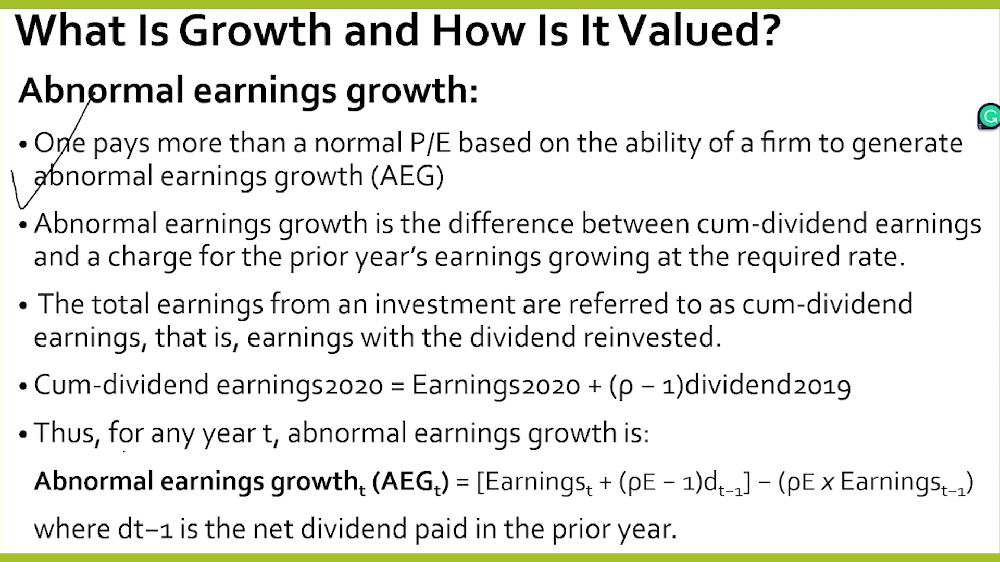
{"action": "mouse_move", "coordinate": [83, 457]}
{"action": "left_mouse_down"}
{"action": "mouse_move", "coordinate": [5, 490]}
{"action": "mouse_move", "coordinate": [566, 505]}
{"action": "left_mouse_up"}
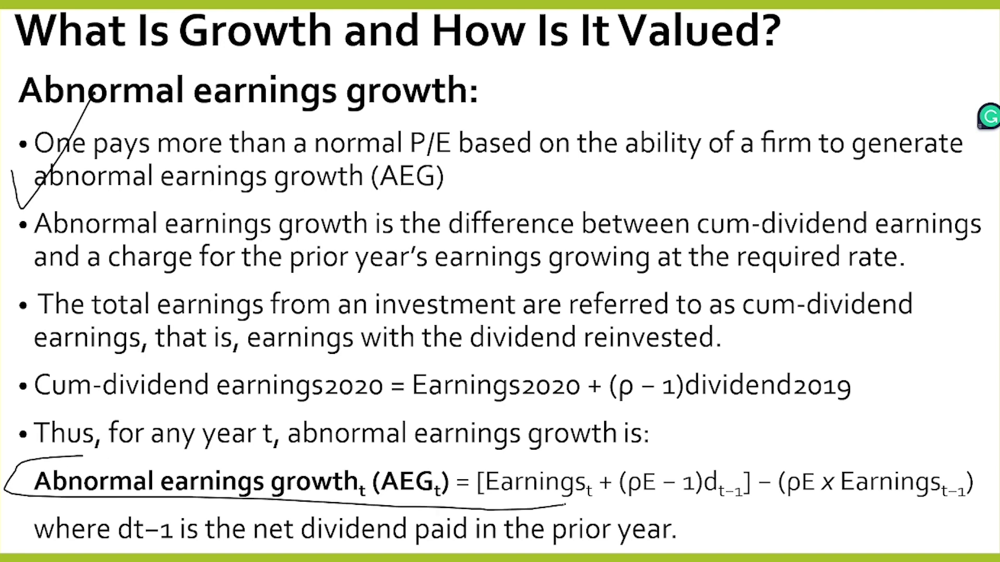